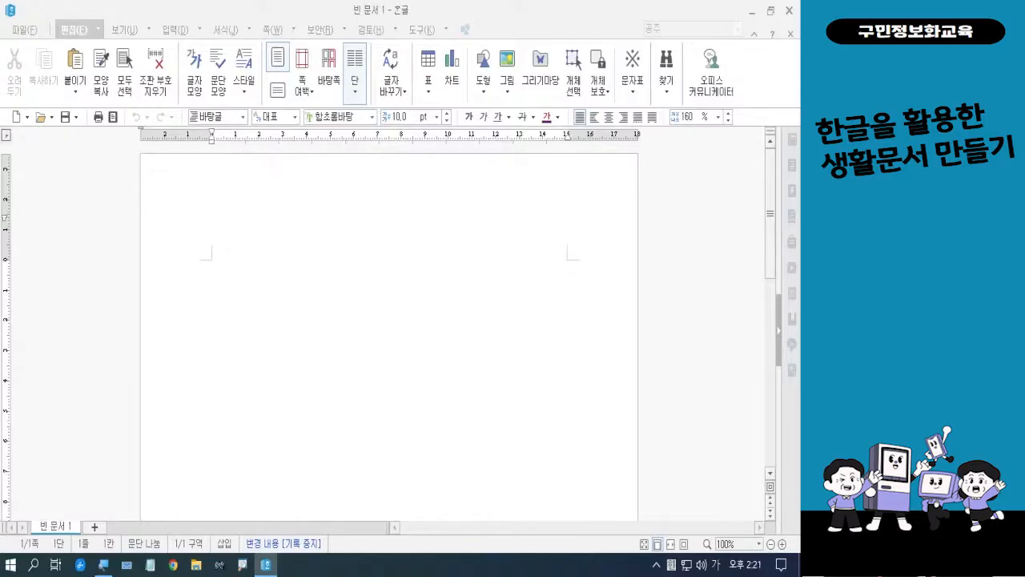
Open the page setup (편집 용지) and set the top, left, right and bottom margins to 5 mm
key("Hangul")
left_click(440, 375)
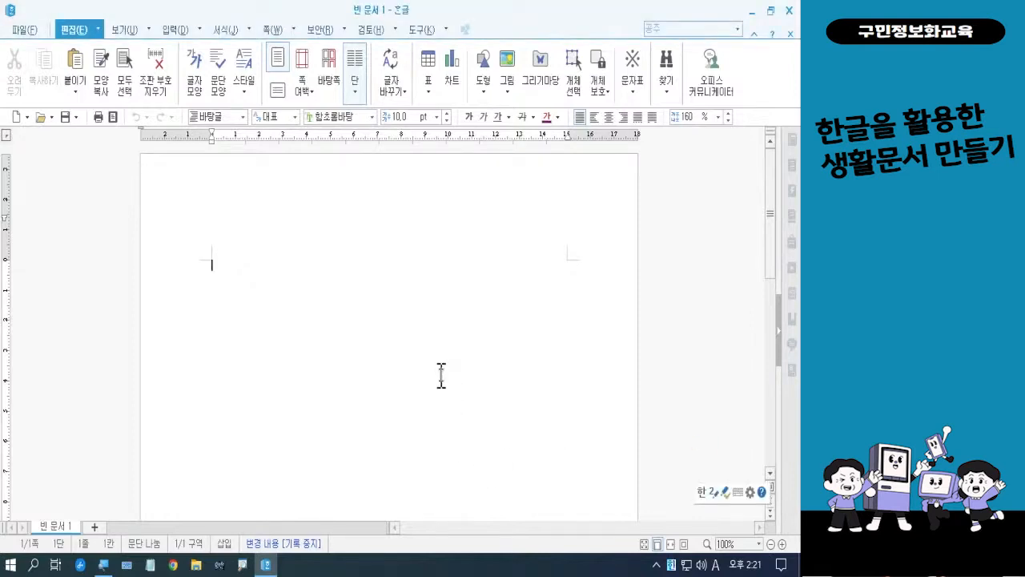
key("F7")
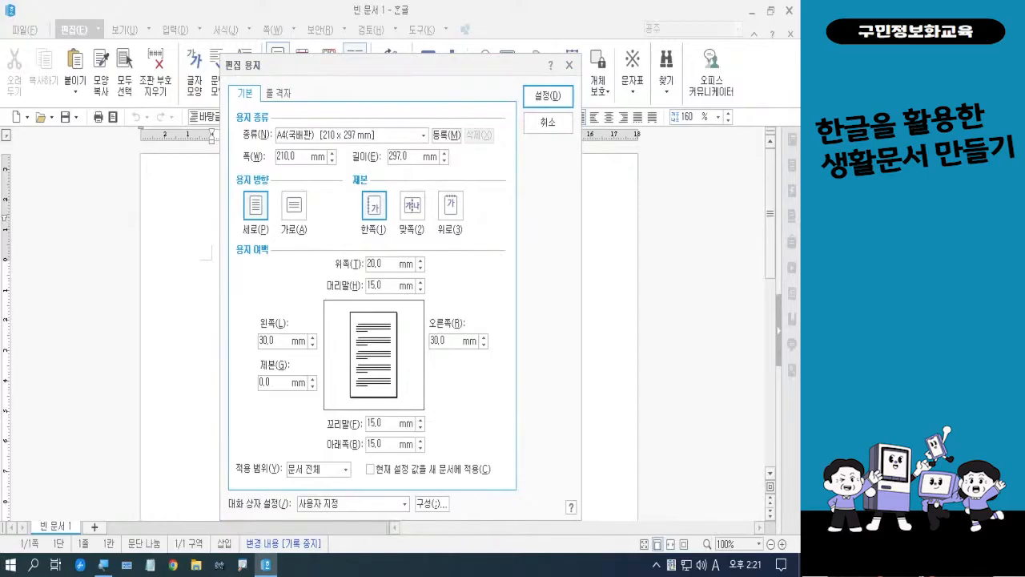
key("Hangul")
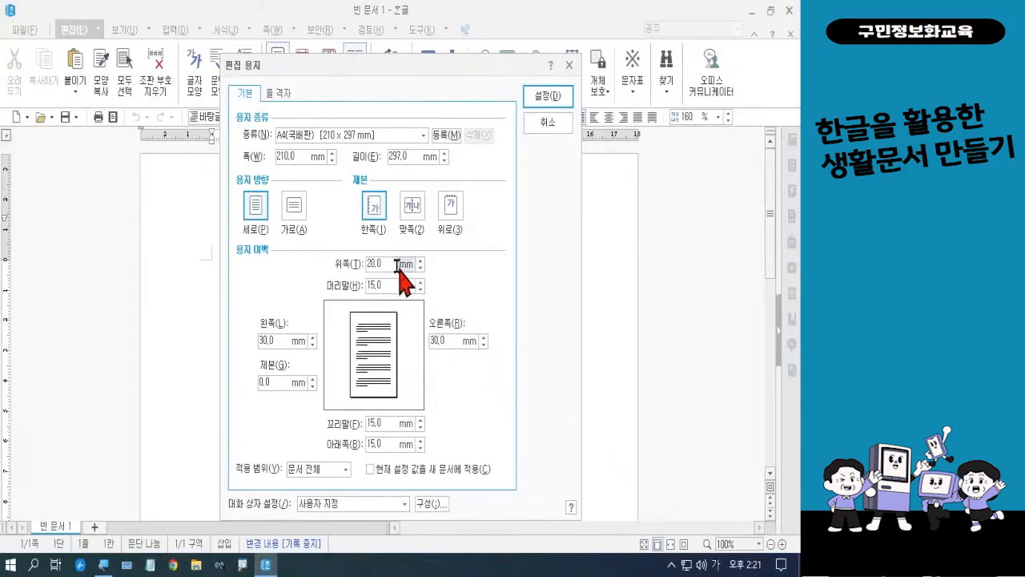
left_click(354, 264)
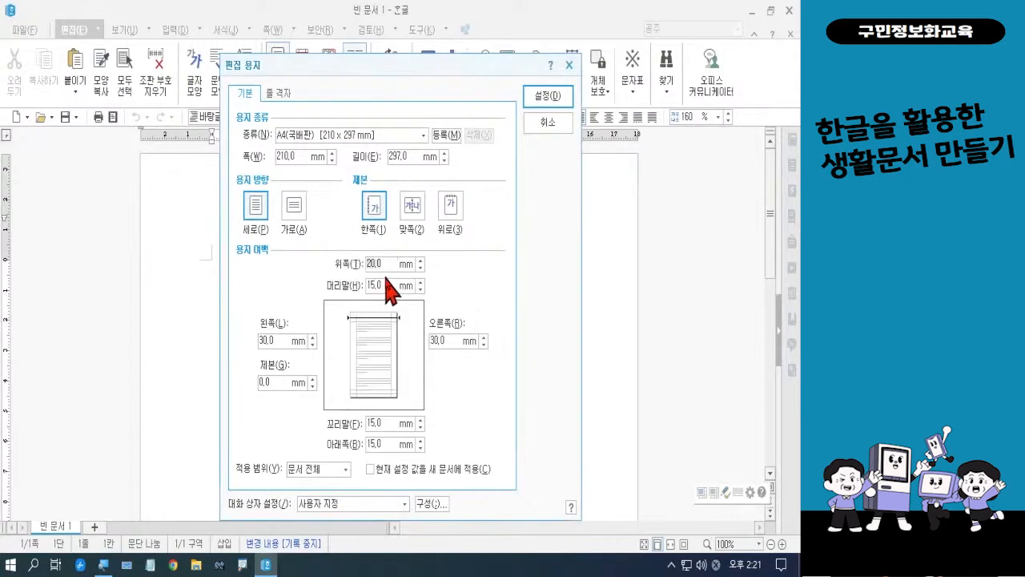
type("5")
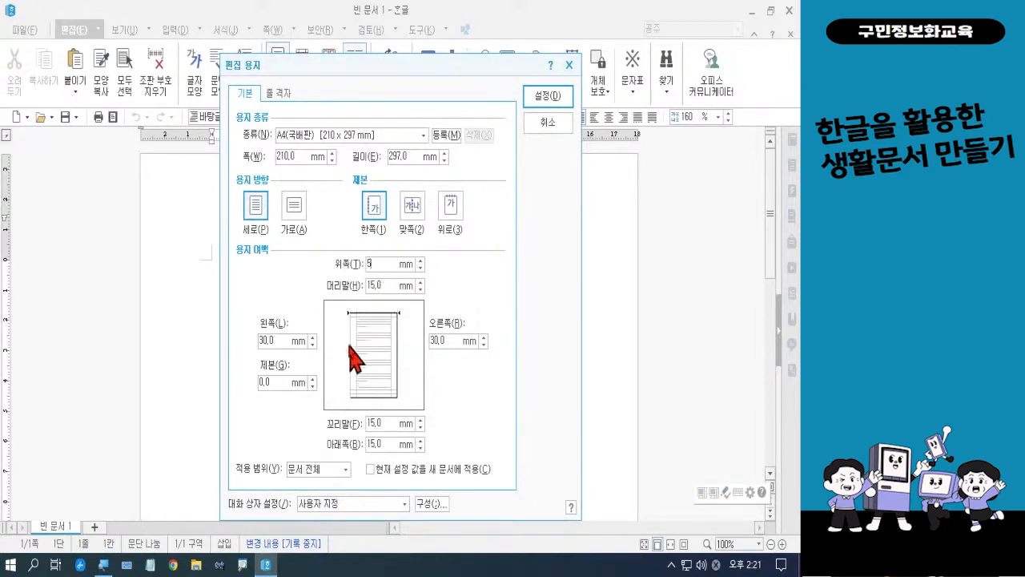
left_click(267, 342)
type("5")
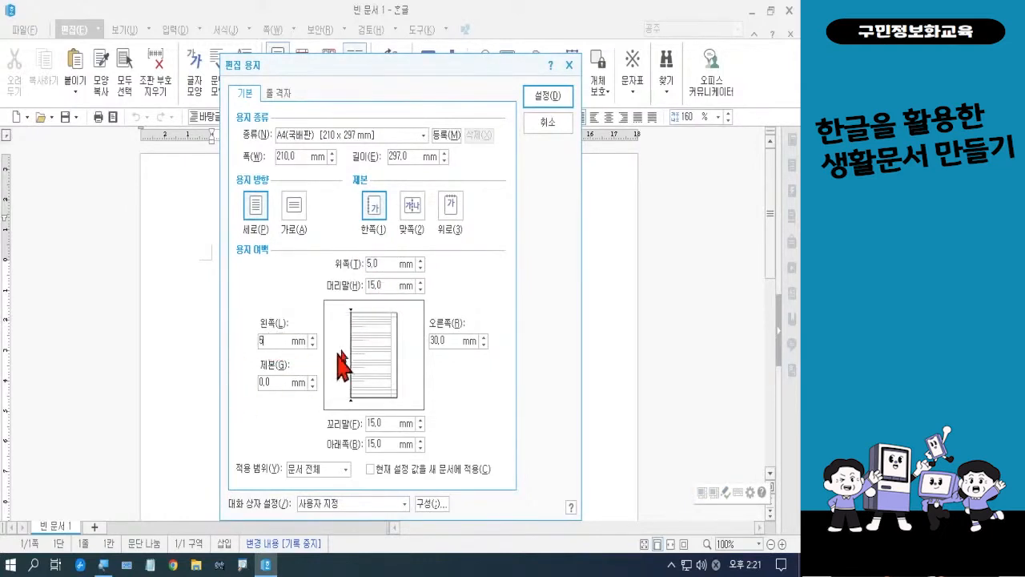
left_click(451, 340)
type("5")
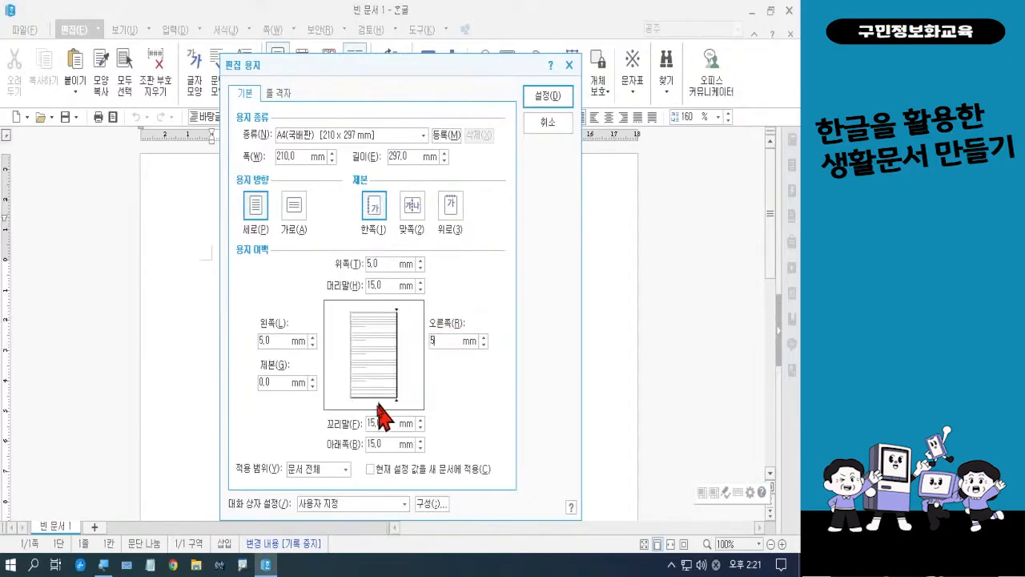
left_click(369, 444)
type("5")
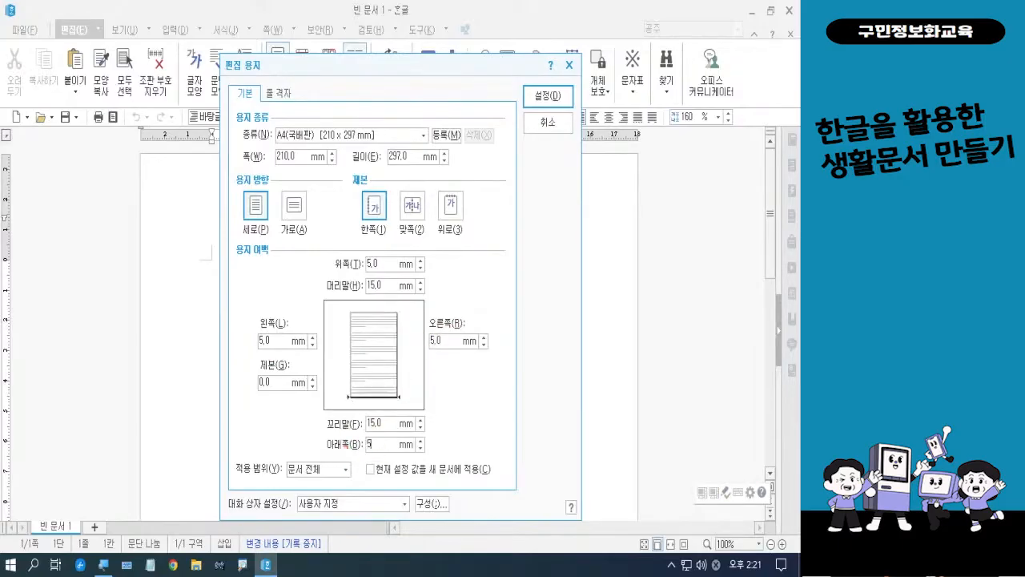
Set the header and footer margins to 5 mm and apply the page setup
left_click(379, 286)
type("5")
left_click(380, 426)
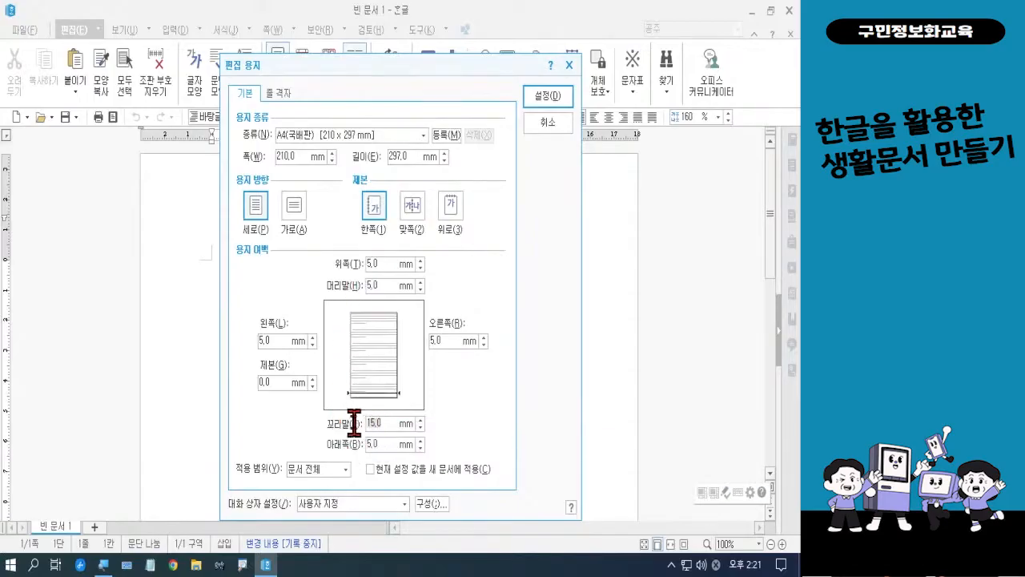
type("5")
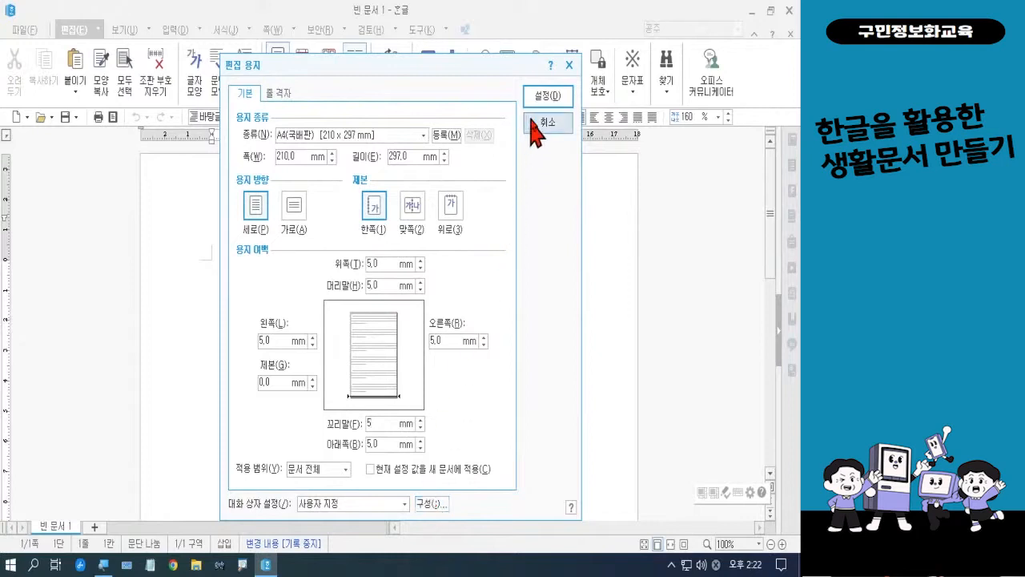
left_click(548, 96)
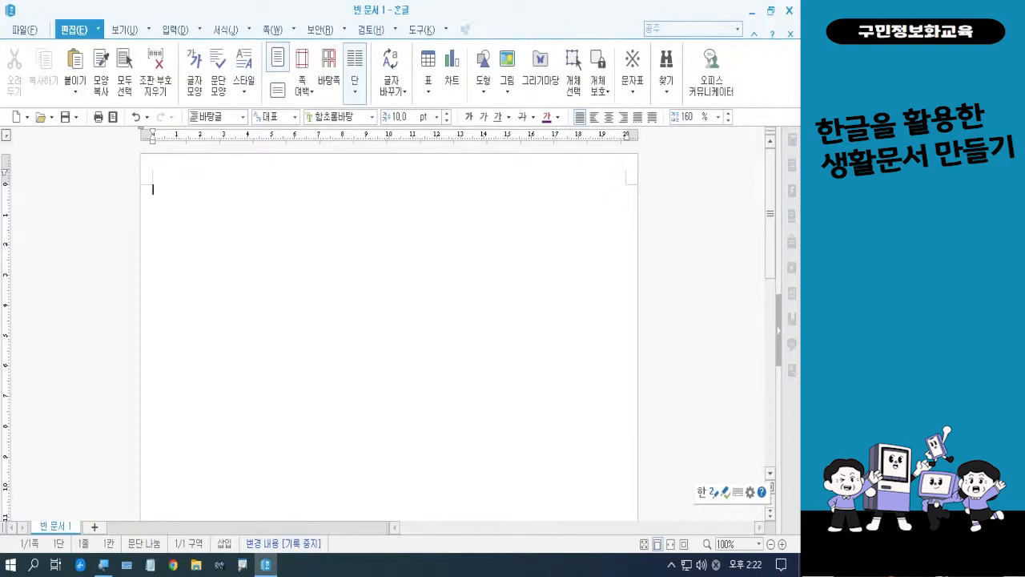
In the grid settings, turn on the grid display and choose the grid magnet effect (격자 자석 효과)
left_click(355, 61)
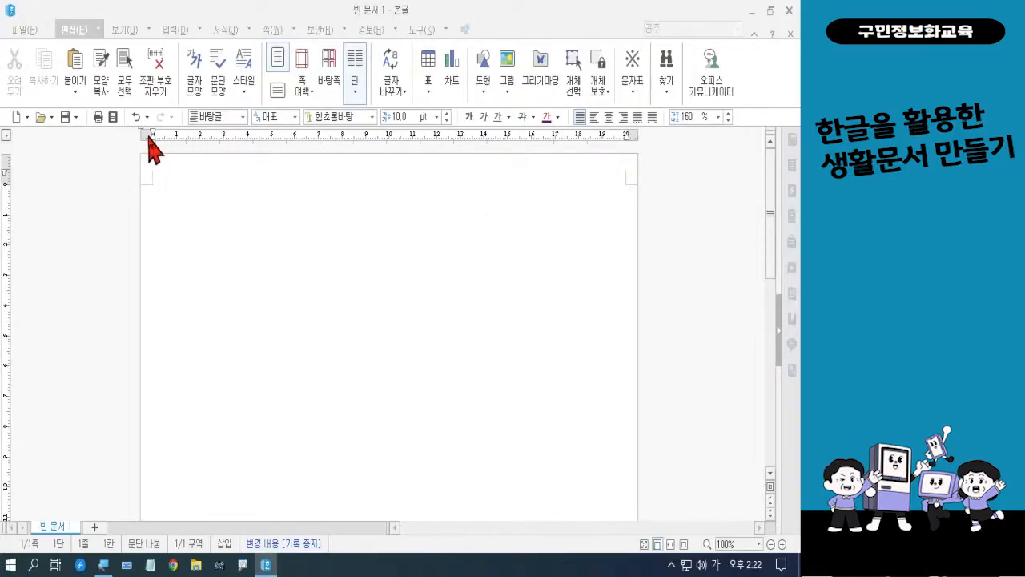
left_click(123, 32)
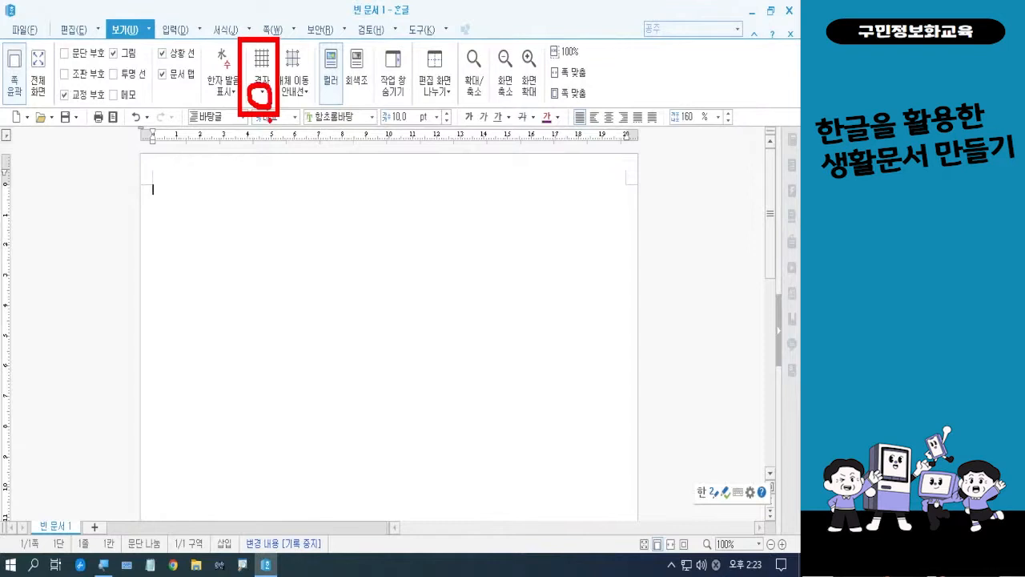
left_click(262, 93)
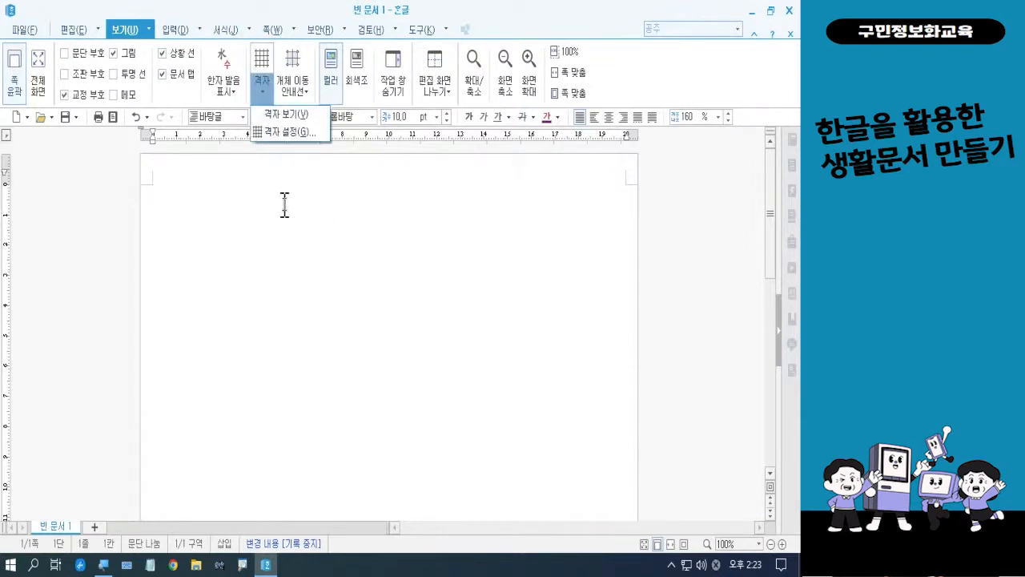
left_click(286, 134)
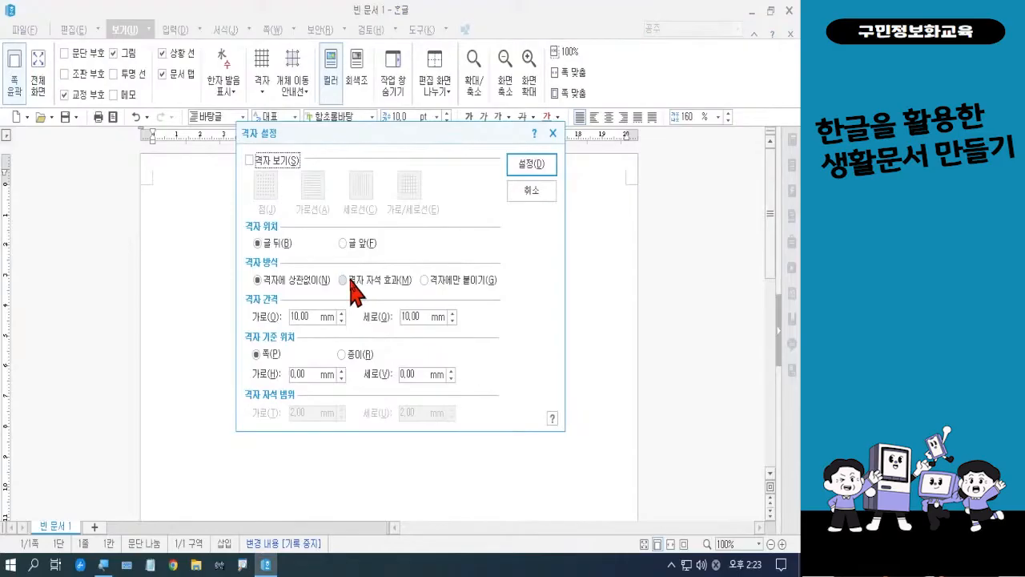
left_click(250, 160)
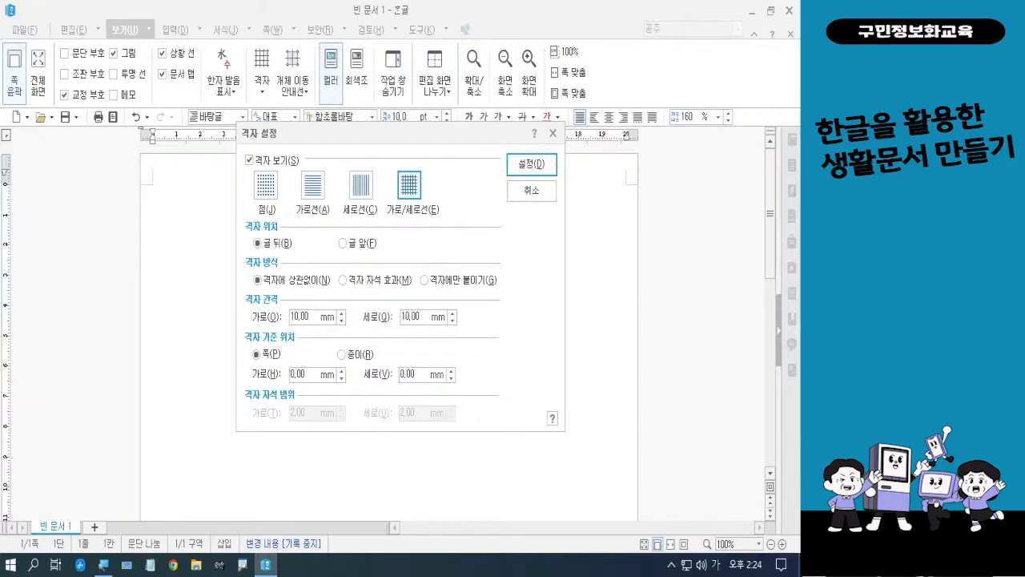
left_click(382, 282)
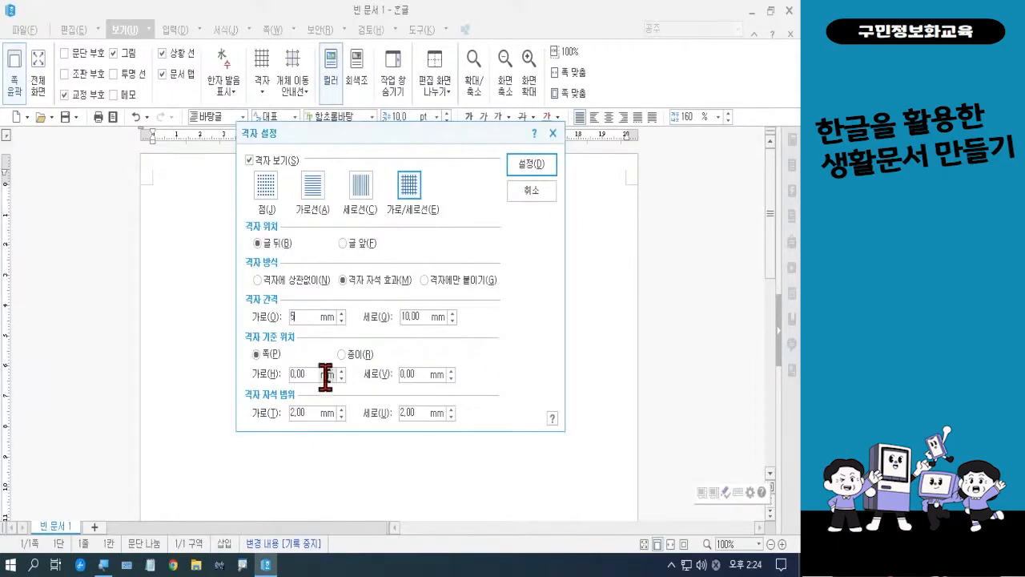
Set the horizontal and vertical grid spacing to 5 mm and apply the grid settings
type("55")
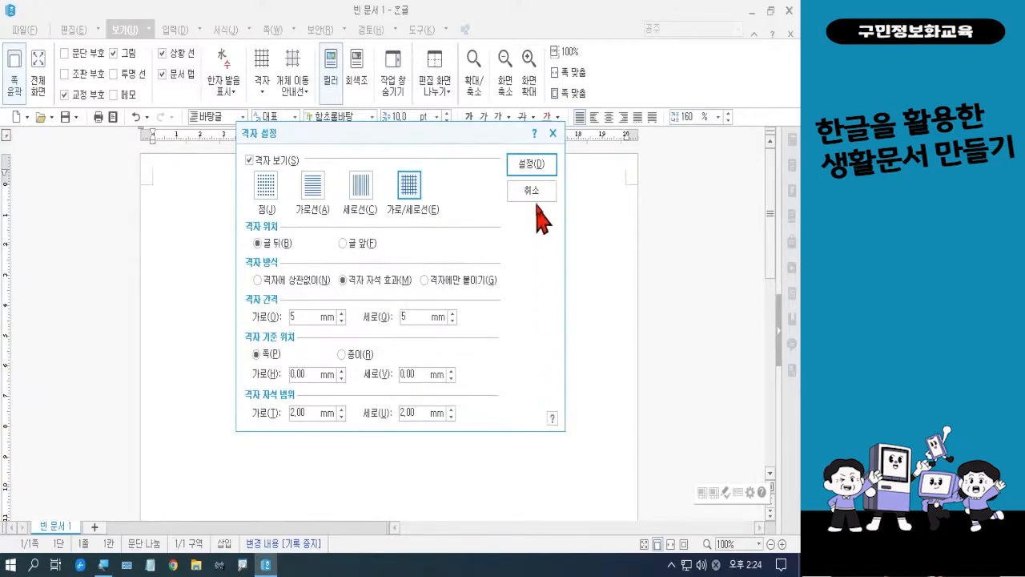
left_click(532, 166)
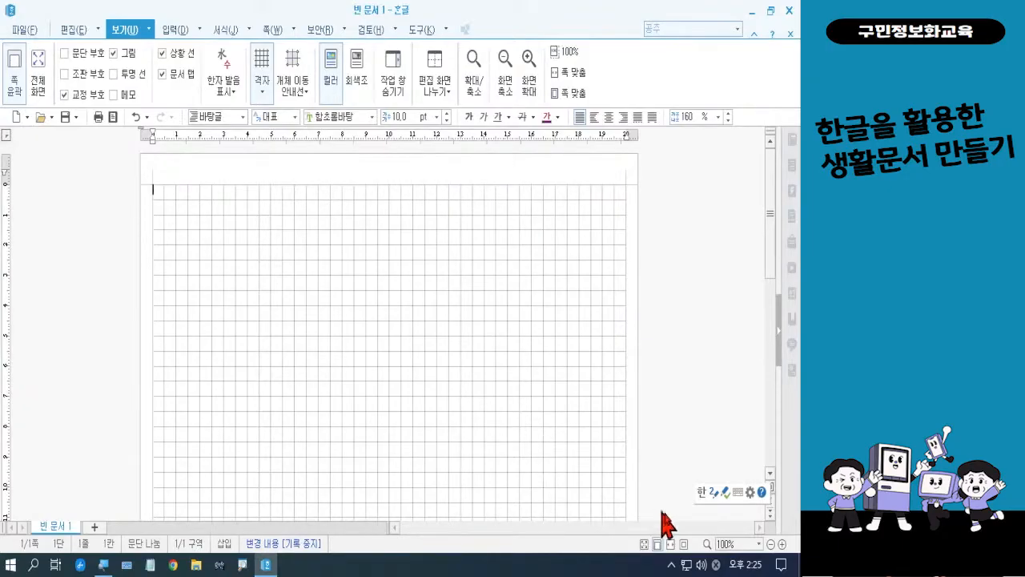
Zoom the page out to 70%
left_click(772, 546)
left_click(771, 546)
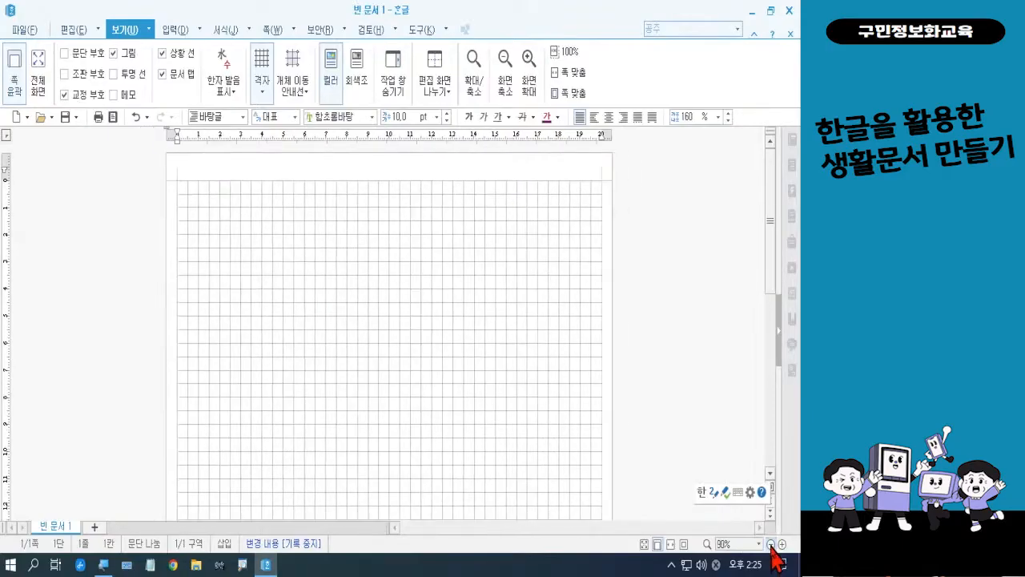
left_click(771, 546)
left_click(772, 545)
left_click(772, 545)
left_click(772, 546)
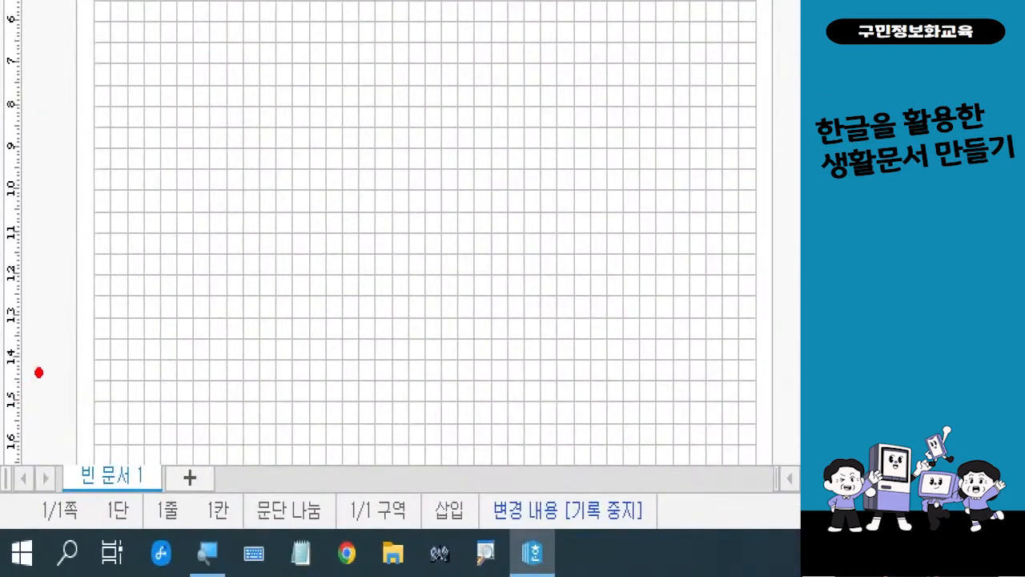
mouse_move(39, 373)
left_mouse_down()
mouse_move(18, 372)
mouse_move(4, 351)
mouse_move(3, 417)
left_mouse_up()
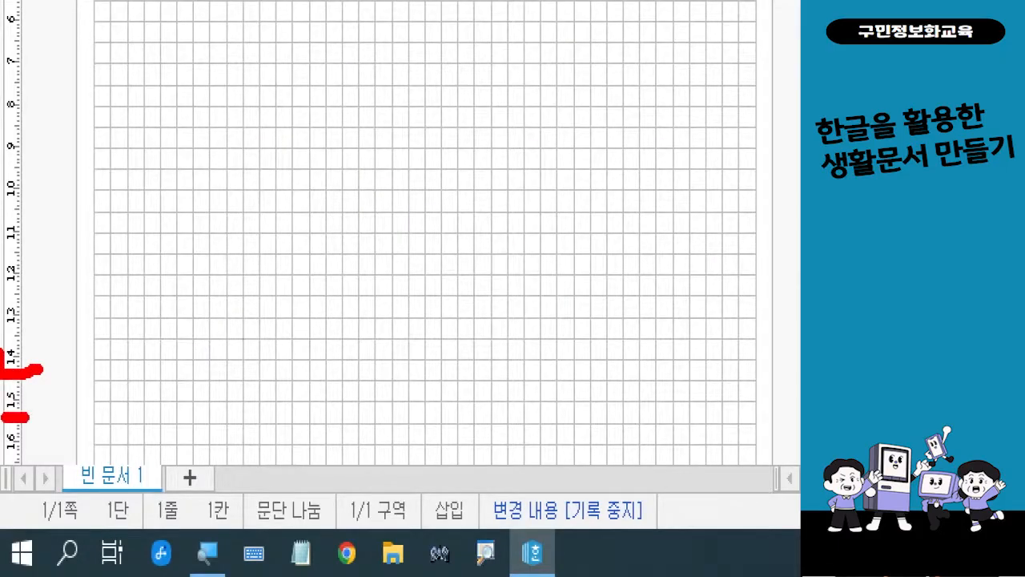
left_click_drag(41, 449, 2, 461)
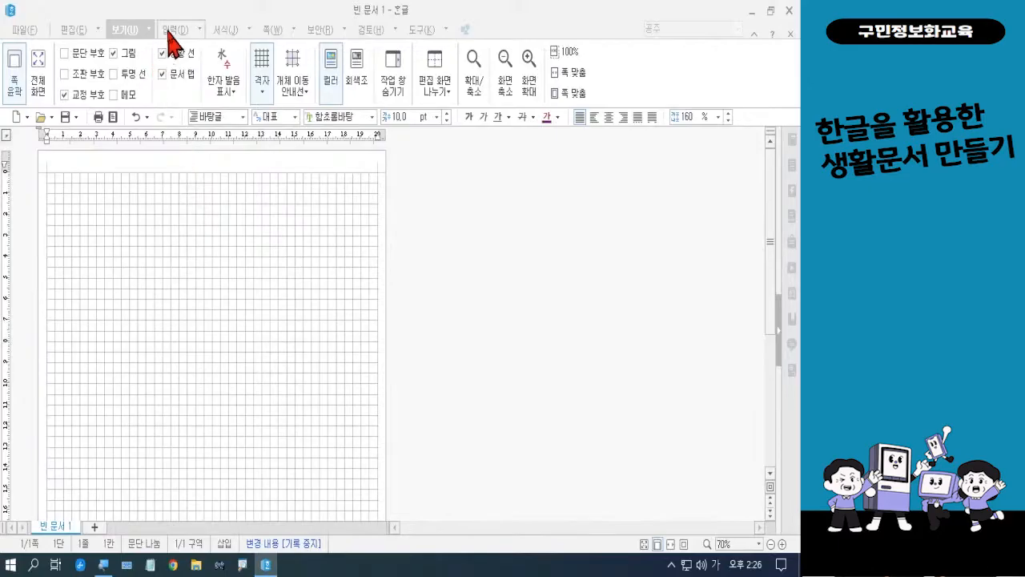
Bring up the insertion commands containing the drawing shapes
left_click(169, 32)
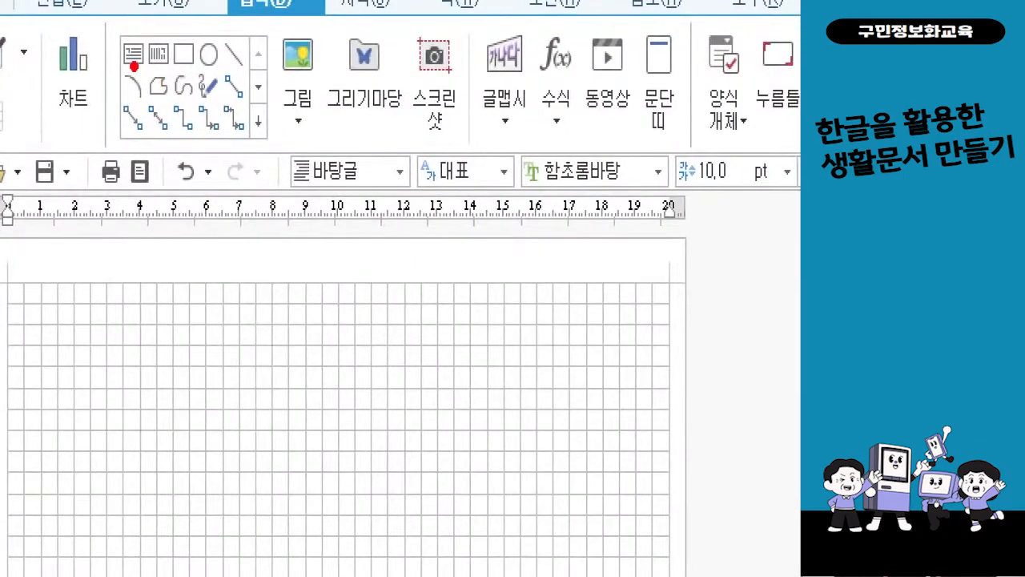
left_click_drag(134, 66, 179, 118)
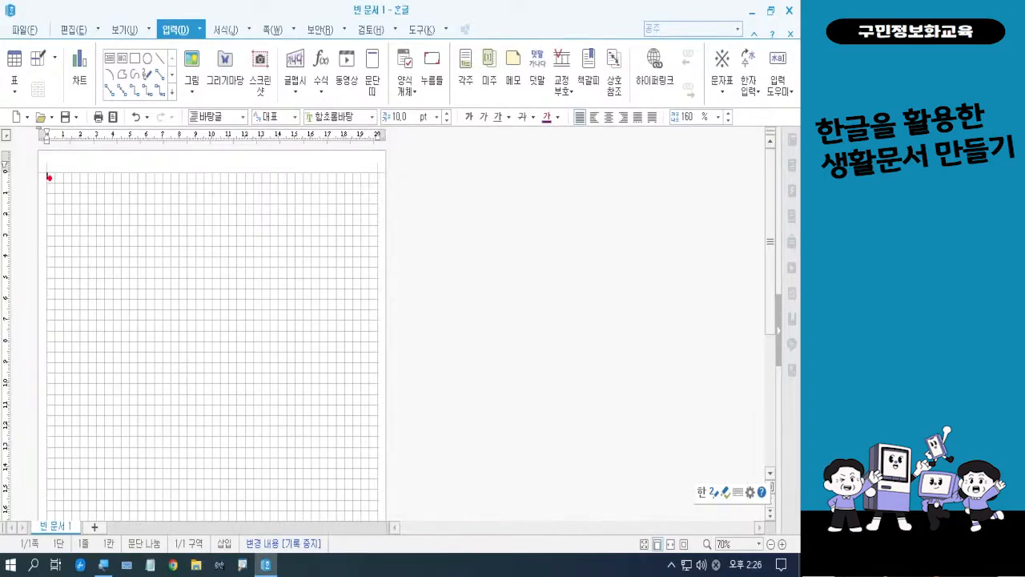
mouse_move(49, 177)
left_mouse_down()
mouse_move(40, 178)
mouse_move(47, 164)
mouse_move(50, 176)
left_mouse_up()
mouse_move(383, 178)
left_mouse_down()
mouse_move(368, 182)
mouse_move(374, 162)
mouse_move(388, 170)
mouse_move(381, 179)
left_mouse_up()
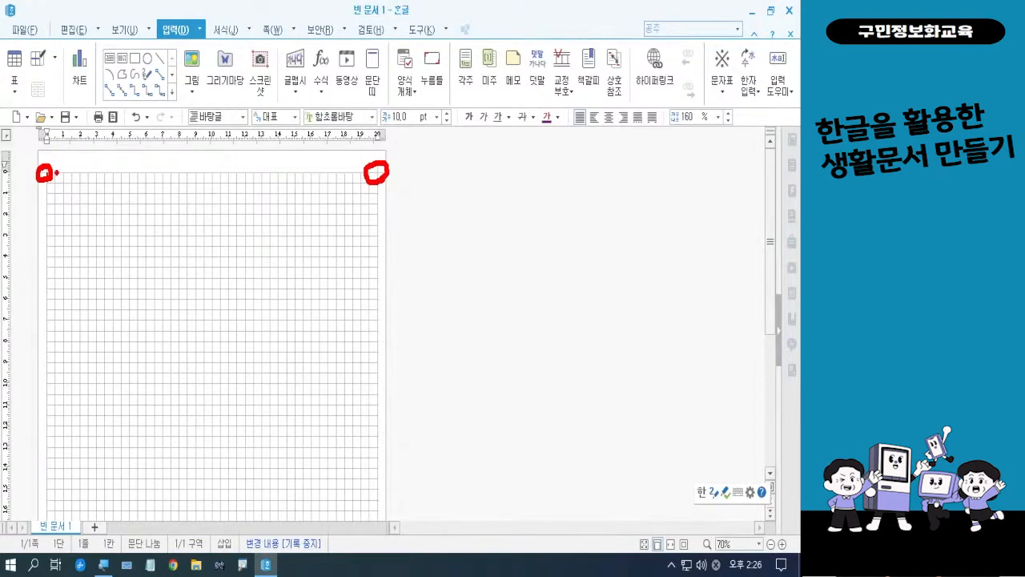
mouse_move(54, 173)
left_mouse_down()
mouse_move(378, 174)
mouse_move(376, 413)
mouse_move(252, 435)
mouse_move(147, 494)
left_mouse_up()
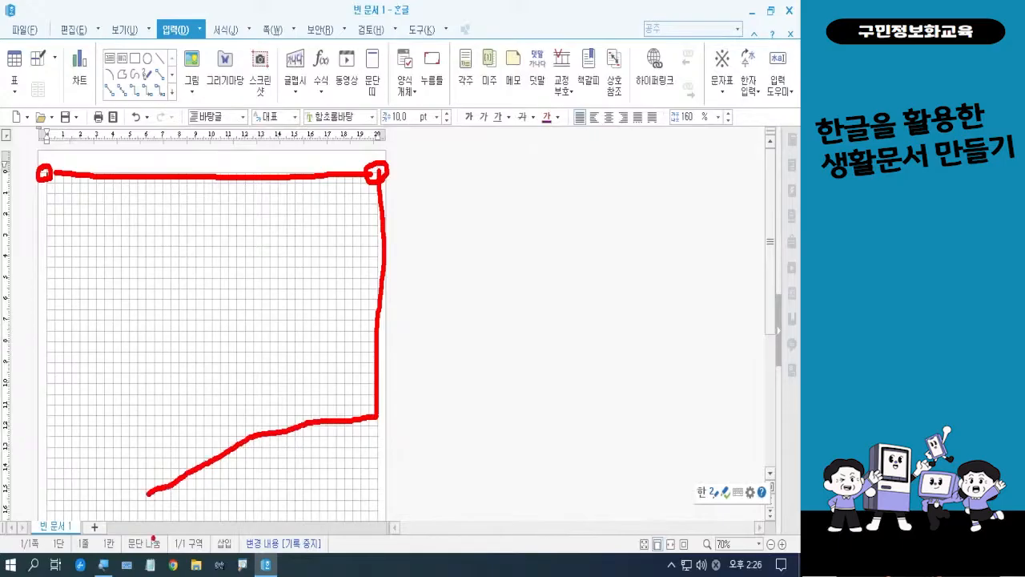
mouse_move(147, 494)
left_mouse_down()
mouse_move(46, 420)
mouse_move(66, 182)
mouse_move(58, 175)
mouse_move(42, 184)
left_mouse_up()
left_click_drag(43, 157, 54, 181)
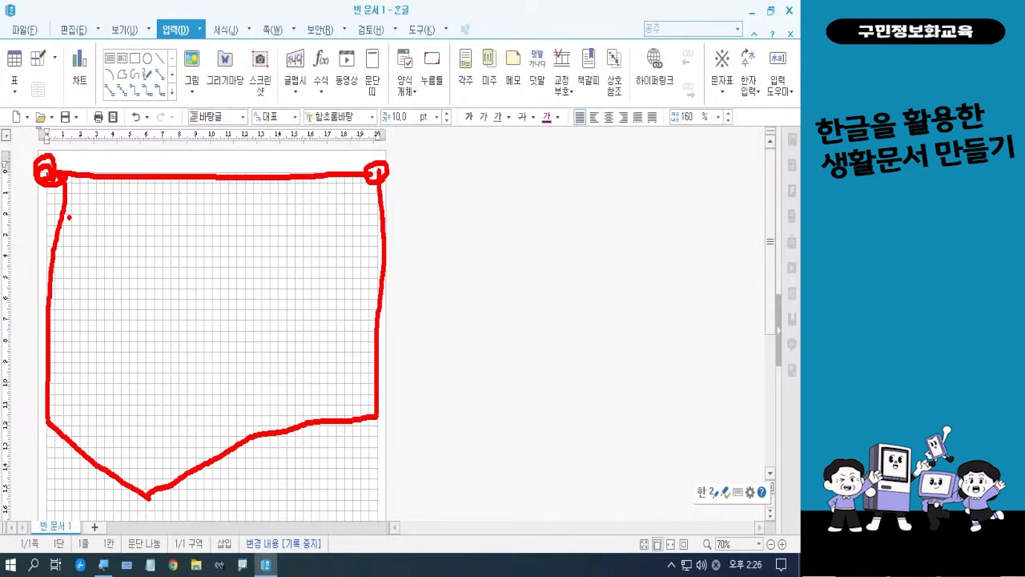
key("e")
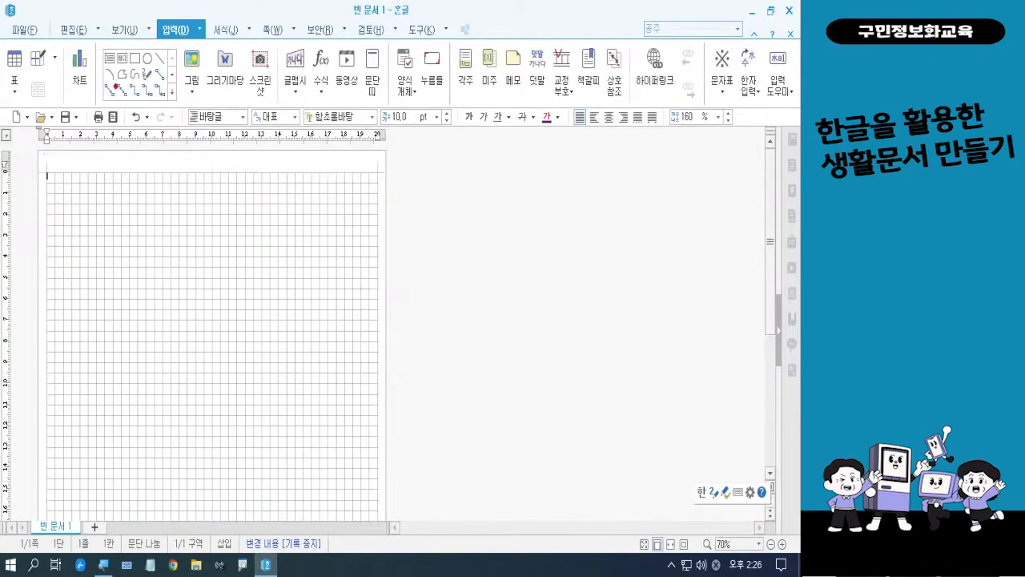
key("Escape")
Draw a five-sided polygon across the top of the page, about 200 mm wide and 165 mm high, with its lowest point left of centre
left_click(111, 93)
left_click_drag(310, 173, 377, 173)
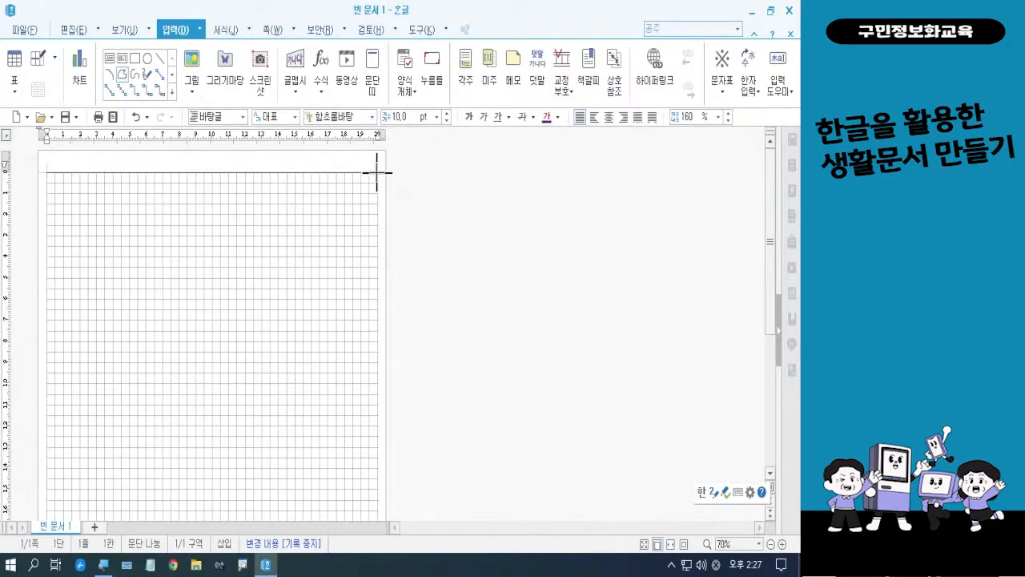
left_click(377, 172)
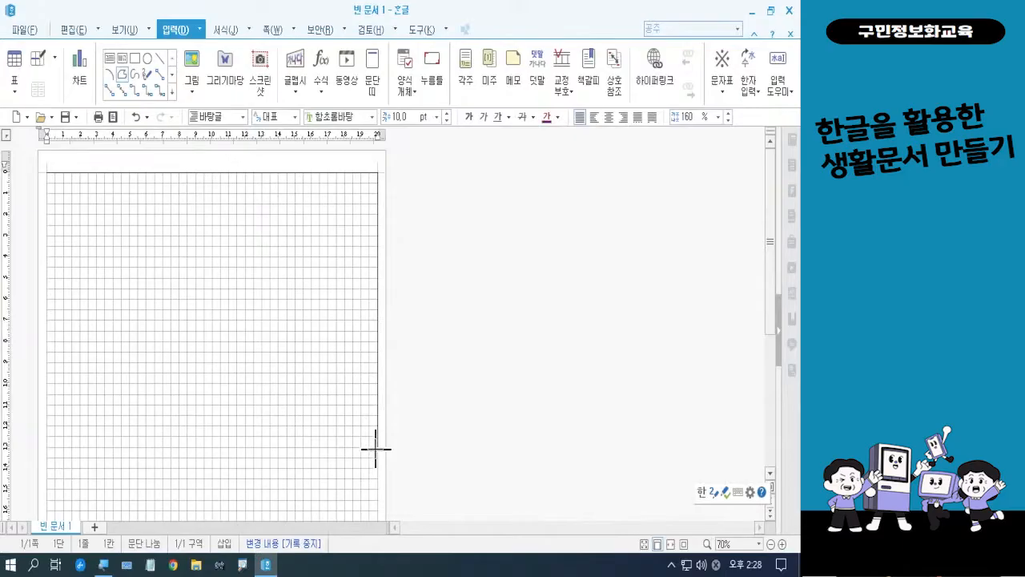
left_click(376, 448)
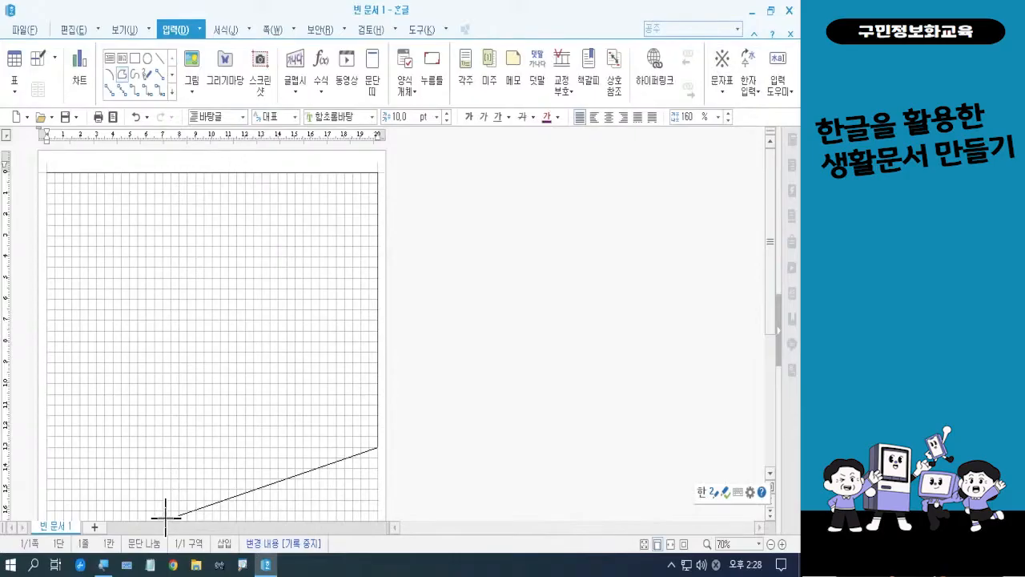
left_click(164, 519)
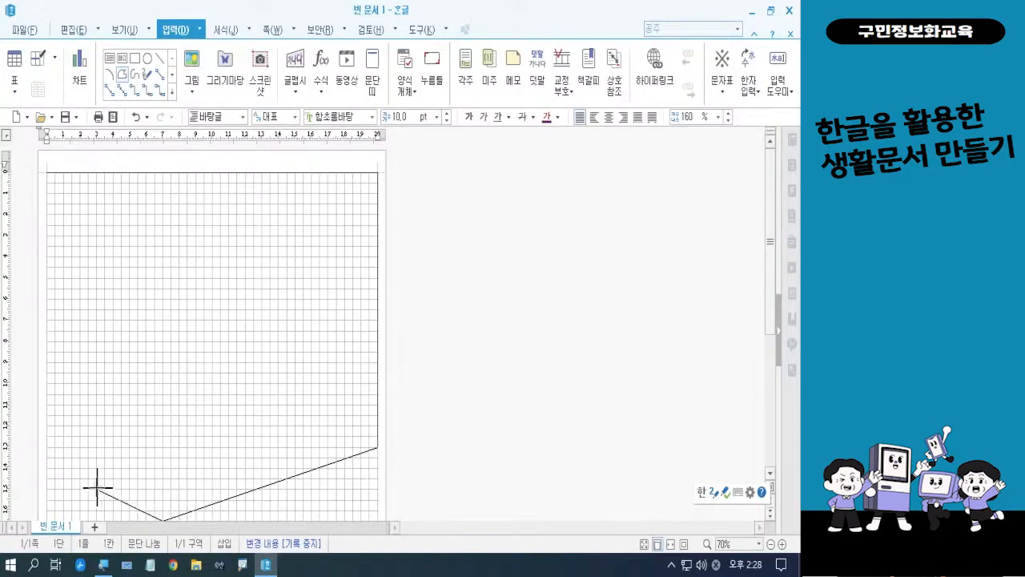
left_click(45, 468)
left_click(45, 468)
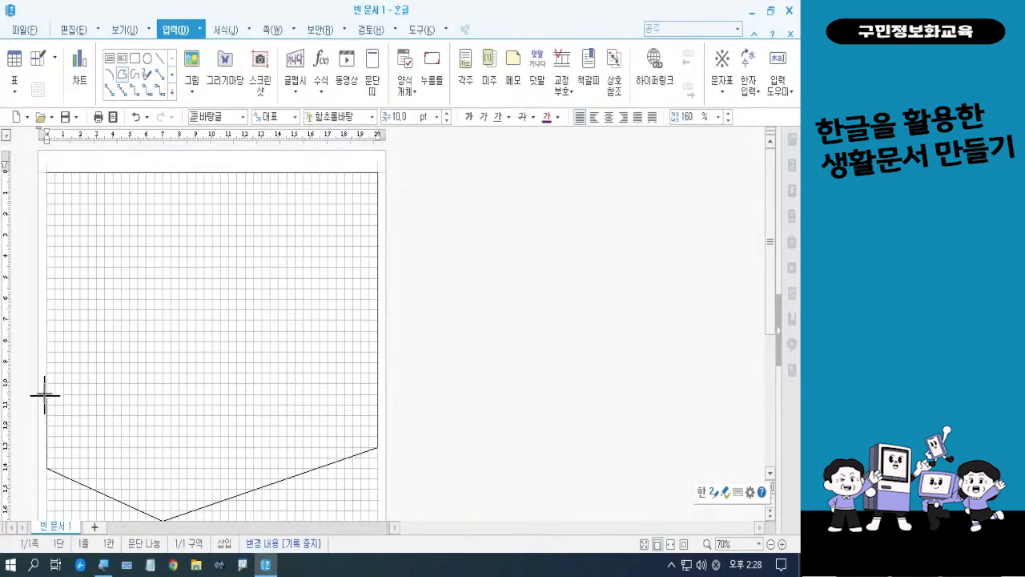
left_click(47, 171)
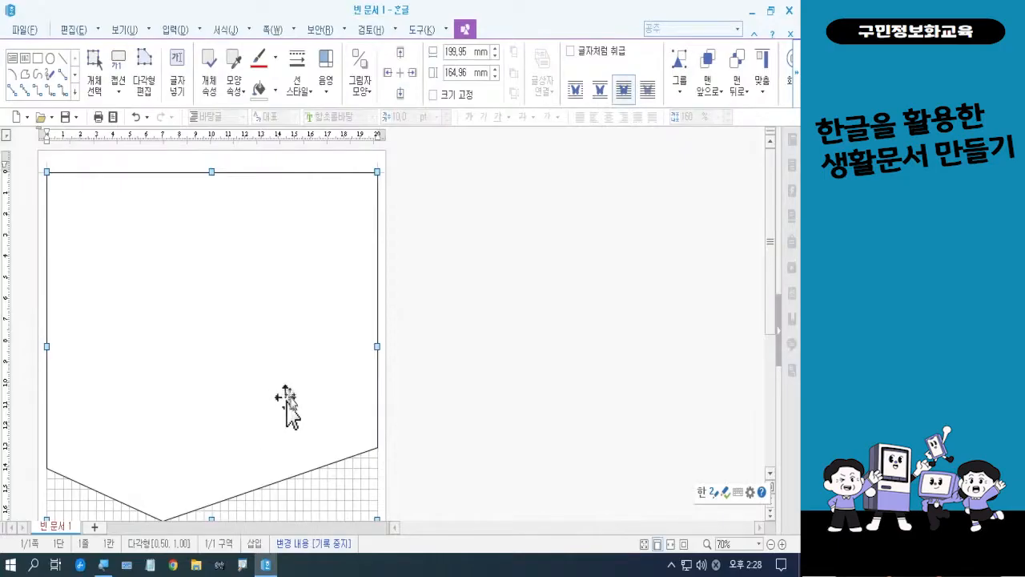
left_click_drag(773, 268, 774, 275)
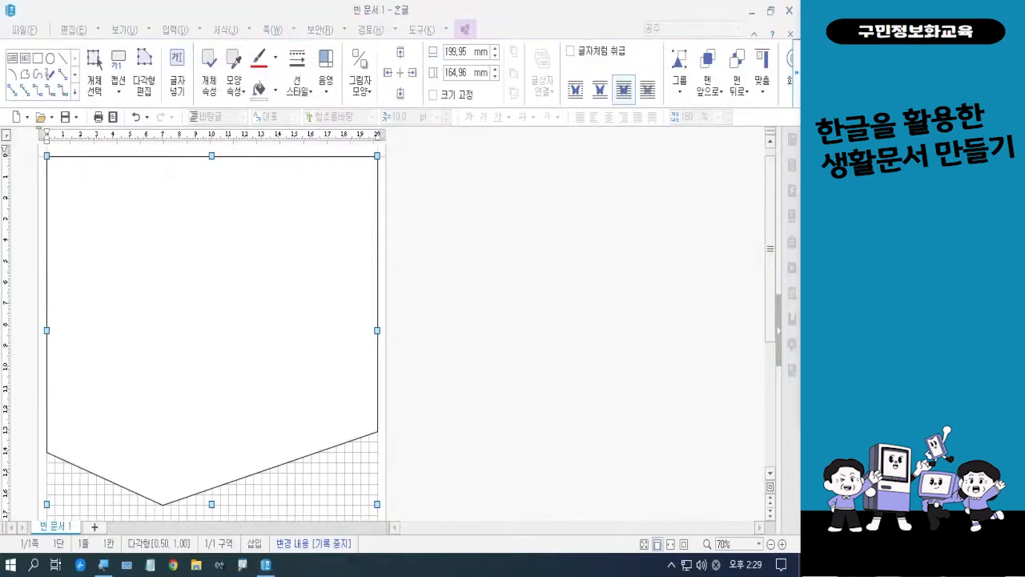
left_click_drag(773, 333, 776, 435)
left_click(550, 378)
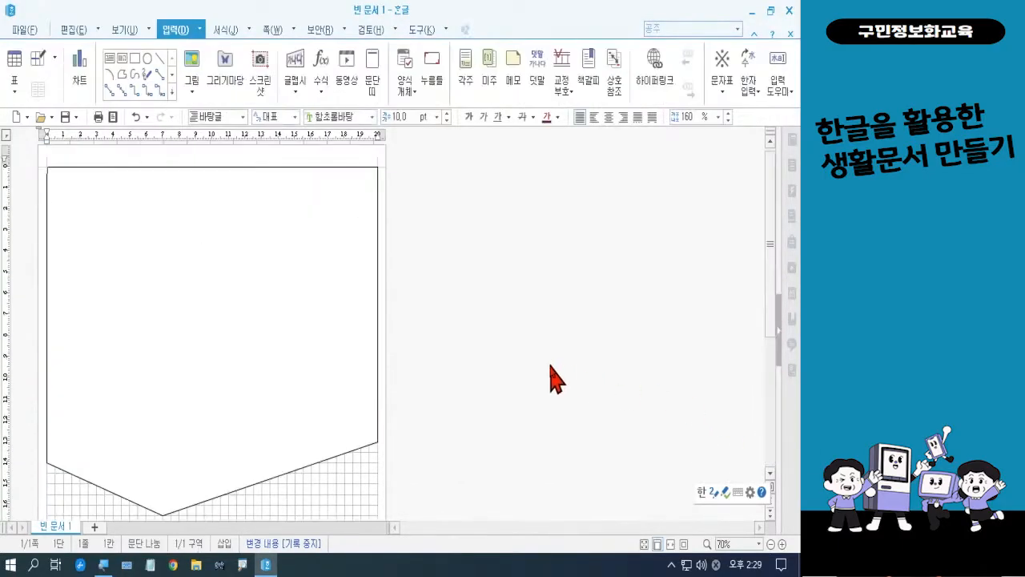
scroll(524, 328, "down", 2)
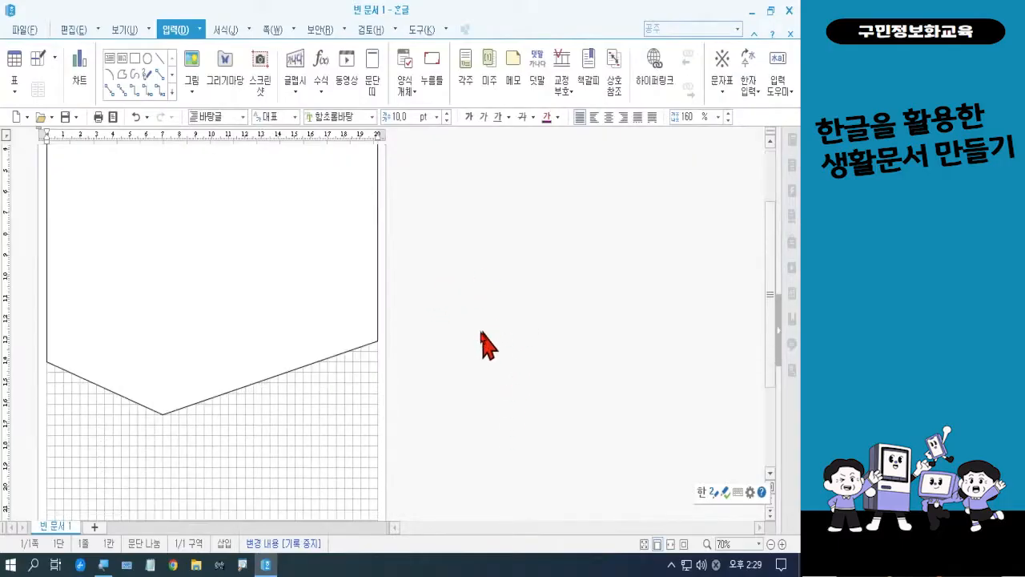
scroll(463, 318, "down", 2)
scroll(464, 321, "down", 1)
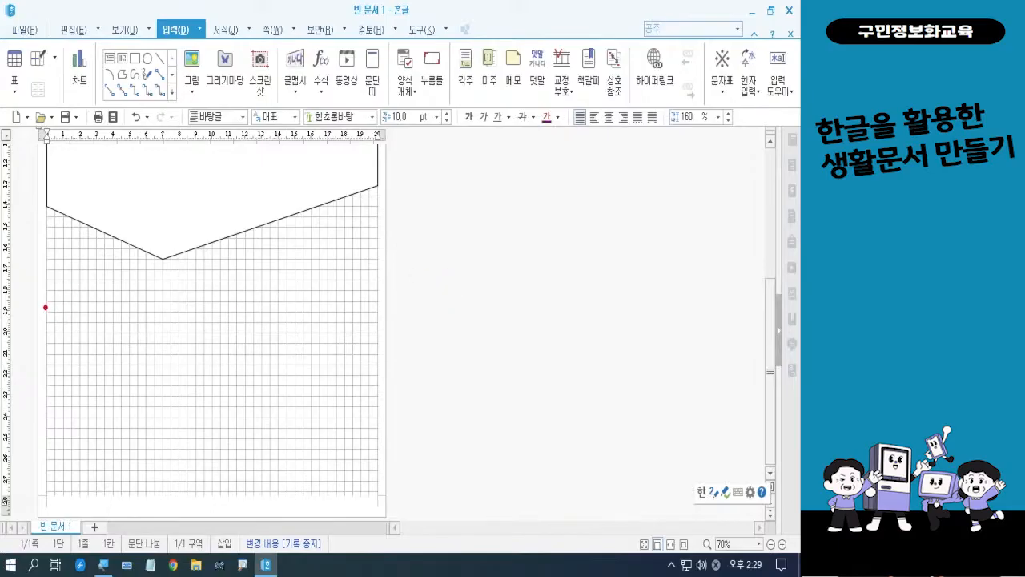
mouse_move(48, 317)
left_mouse_down()
mouse_move(378, 230)
mouse_move(381, 495)
mouse_move(156, 474)
mouse_move(45, 485)
mouse_move(43, 311)
left_mouse_up()
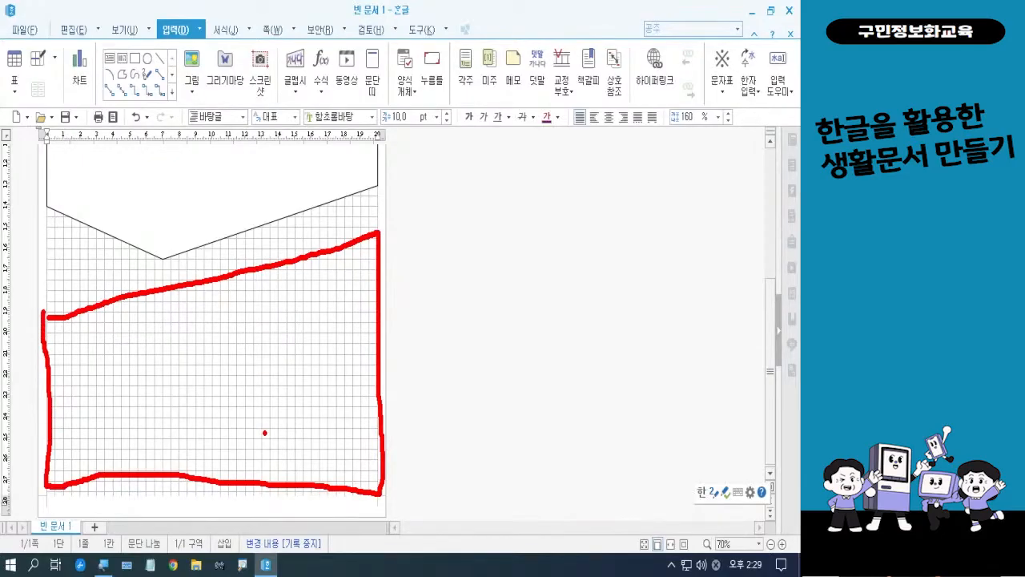
mouse_move(287, 248)
left_mouse_down()
mouse_move(270, 250)
mouse_move(288, 224)
mouse_move(285, 245)
left_mouse_up()
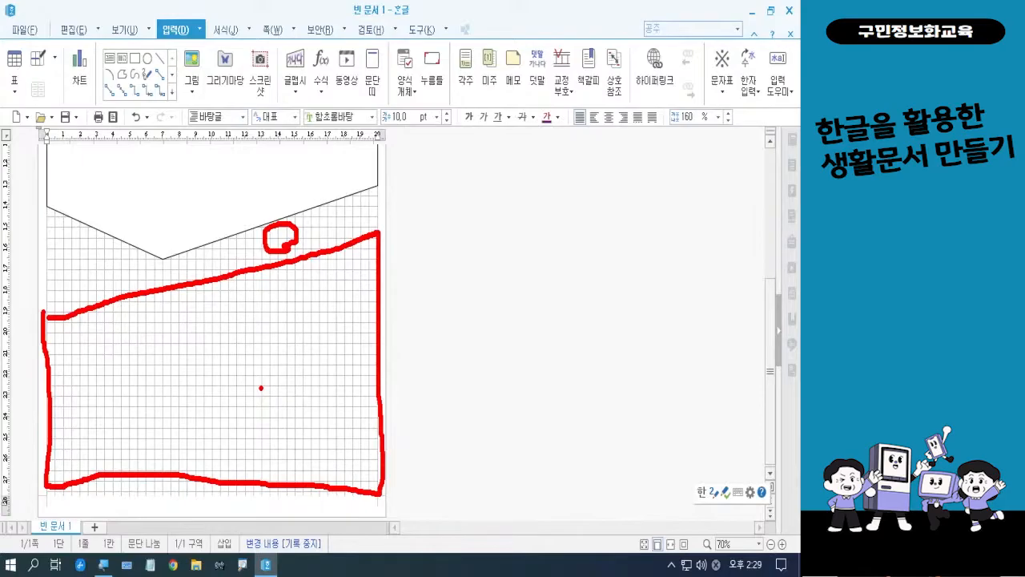
key("Escape")
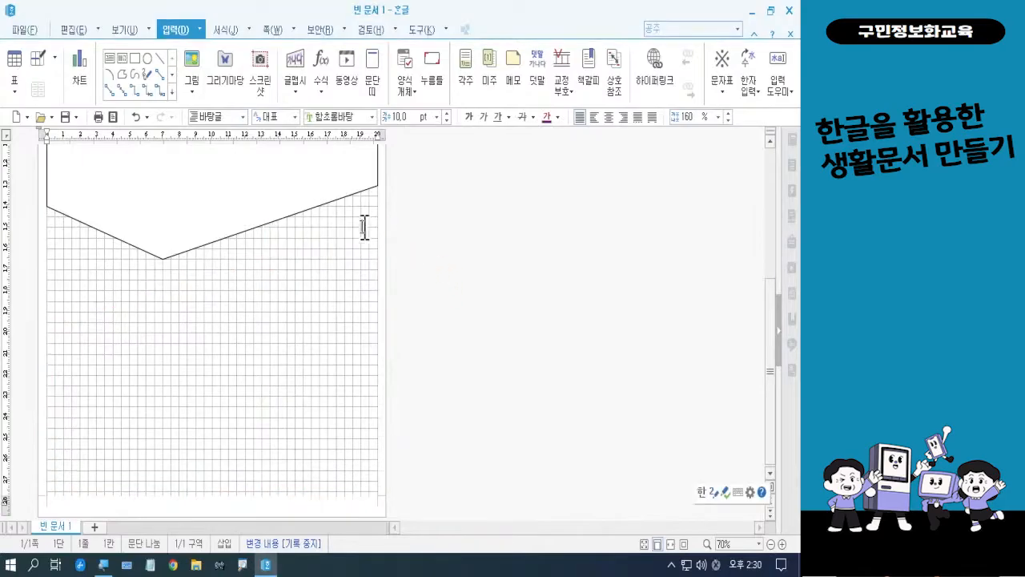
scroll(308, 224, "up", 5)
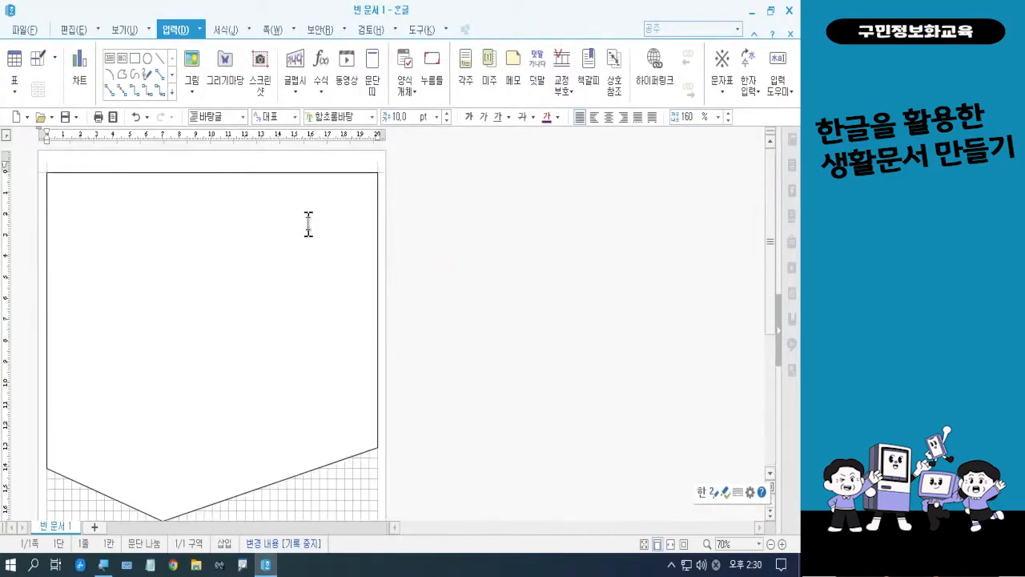
Shorten the polygon from its lower edge to a height of about 148 mm
scroll(308, 224, "down", 2)
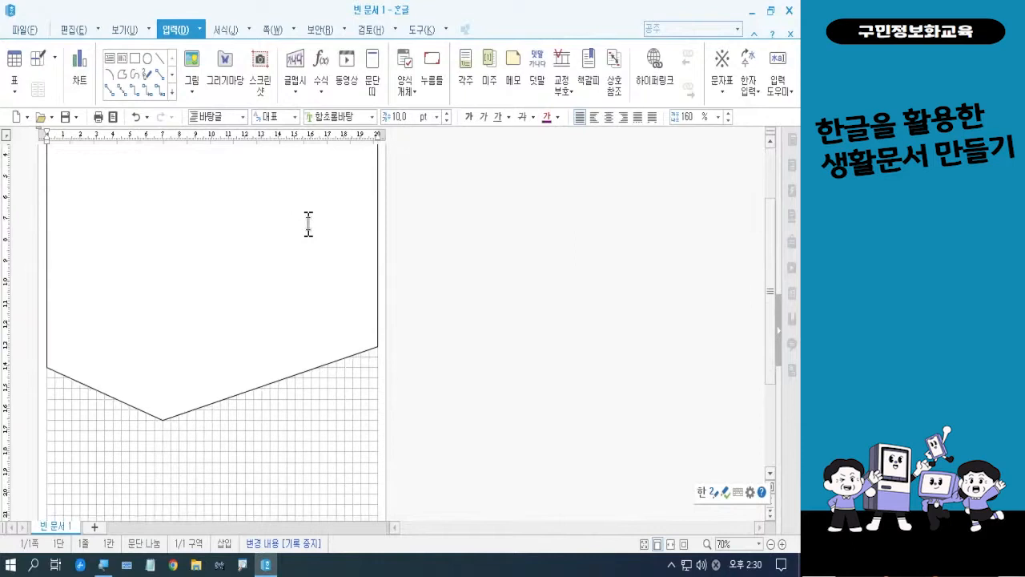
left_click(223, 398)
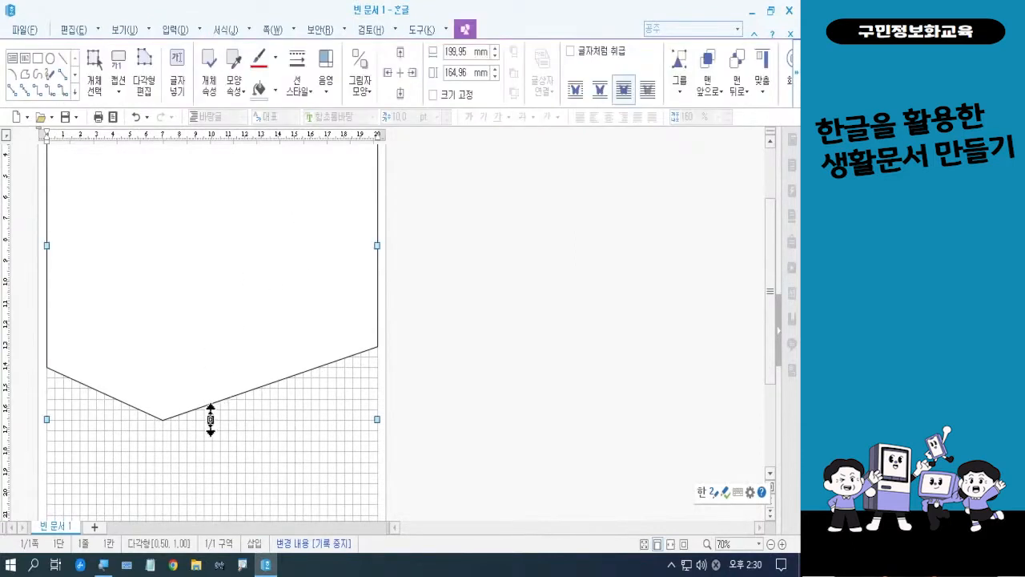
left_click_drag(211, 420, 210, 384)
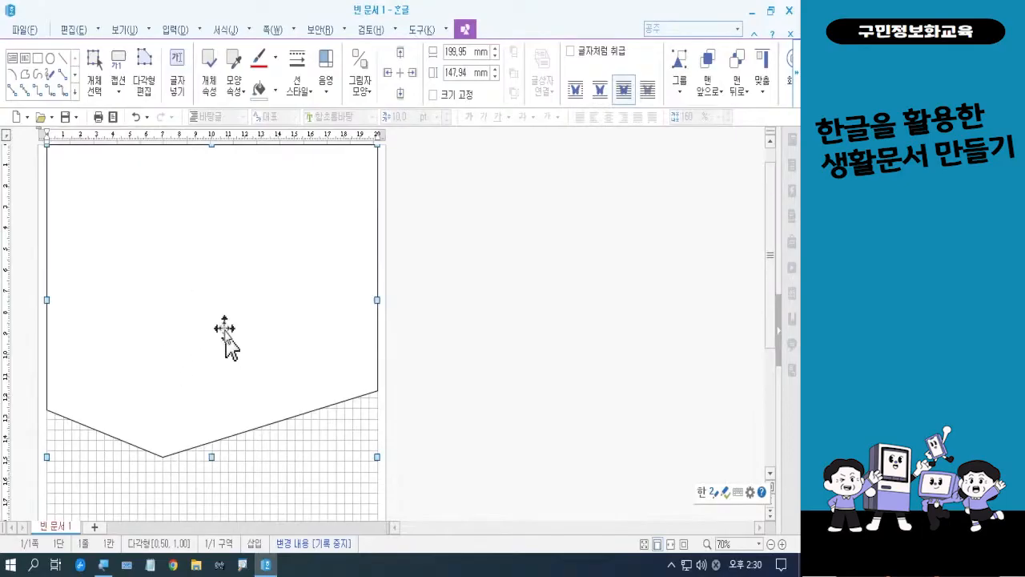
left_click(441, 350)
Draw a four-sided polygon across the lower page, about 200 mm wide and 125 mm high, with its top edge rising towards the right margin
left_click_drag(770, 293, 768, 420)
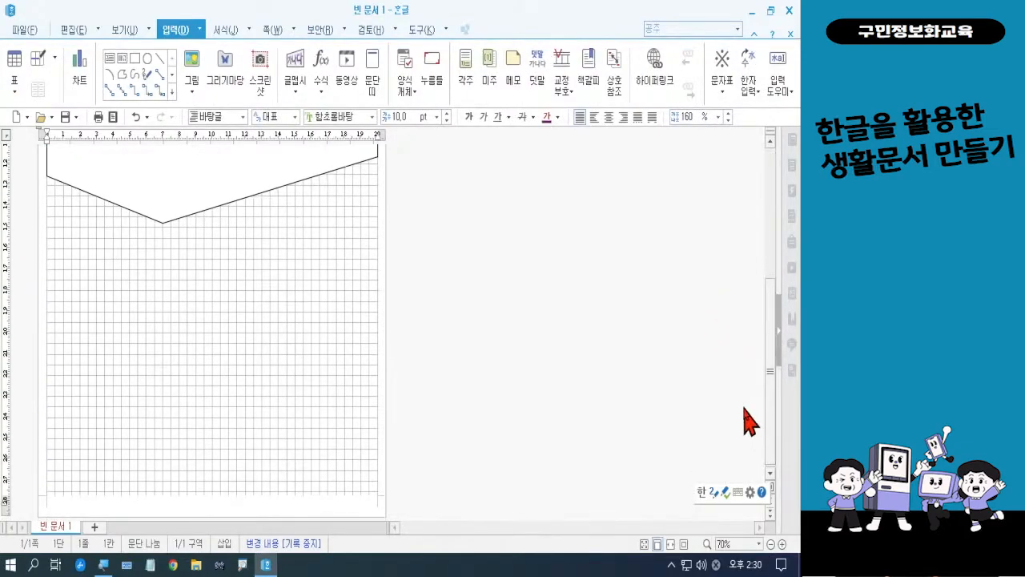
left_click(123, 78)
key("ctrl")
key("ctrl")
key("ctrl")
key("ctrl")
key("ctrl")
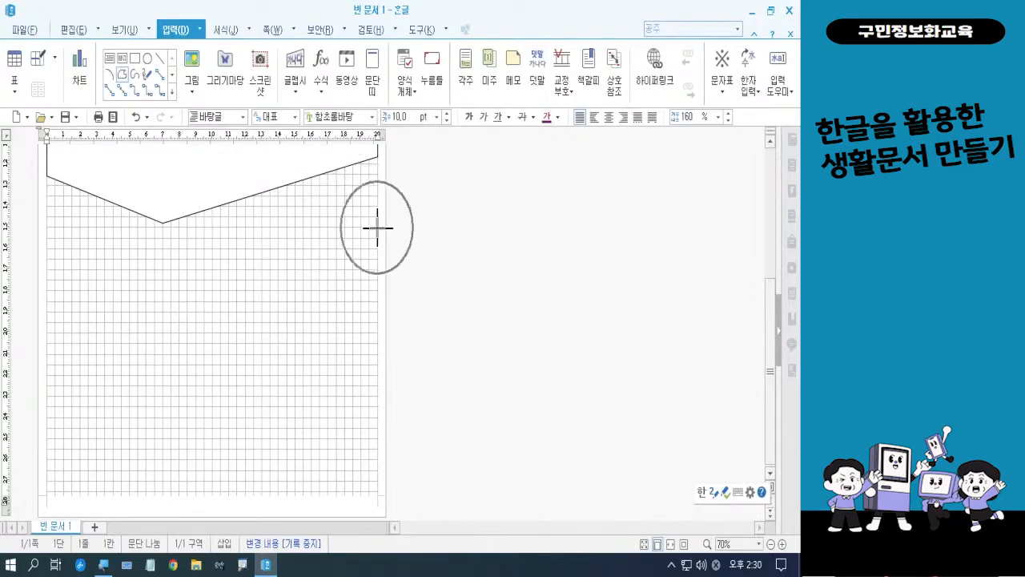
key("ctrl")
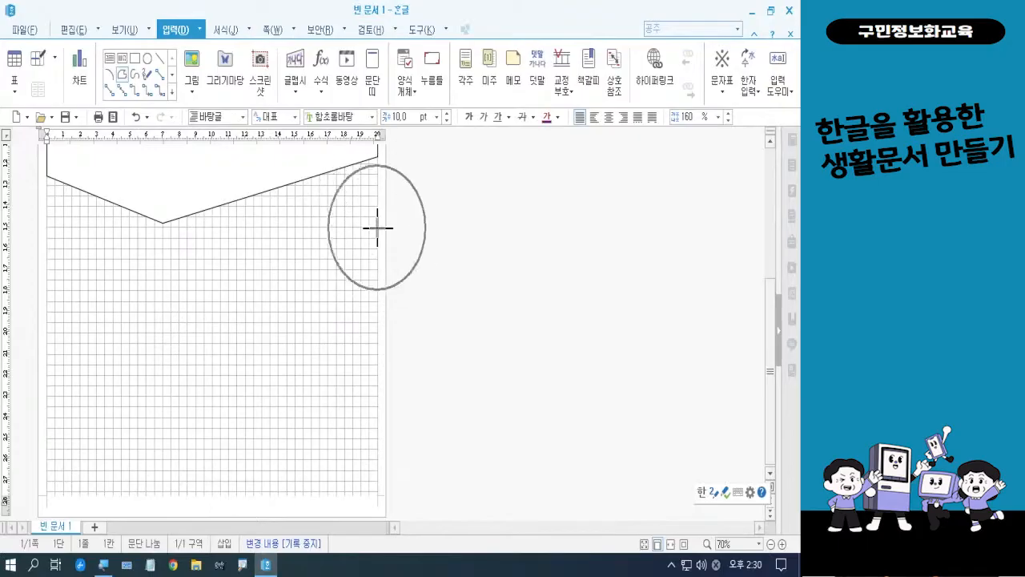
key("ctrl")
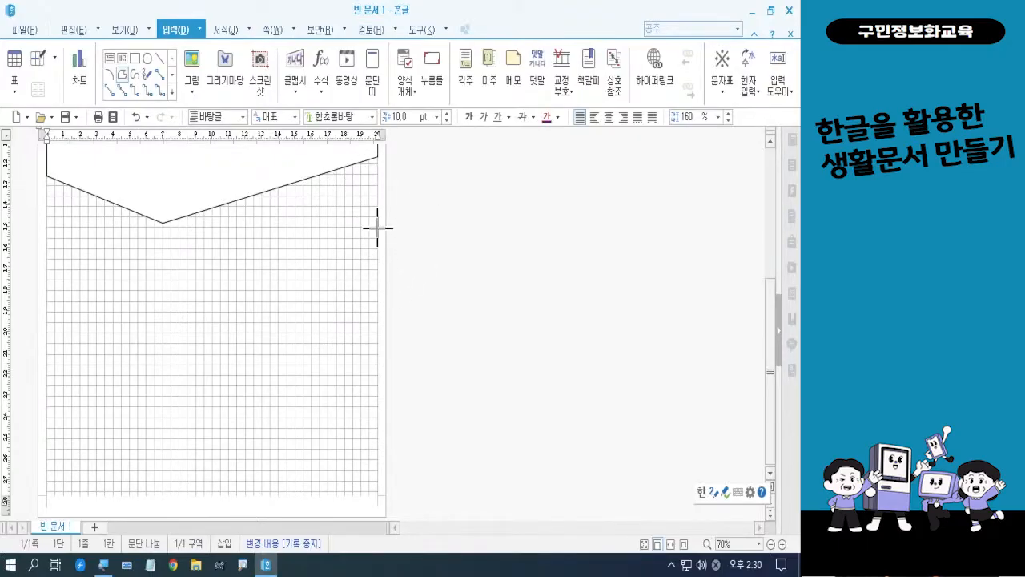
left_click_drag(377, 228, 44, 311)
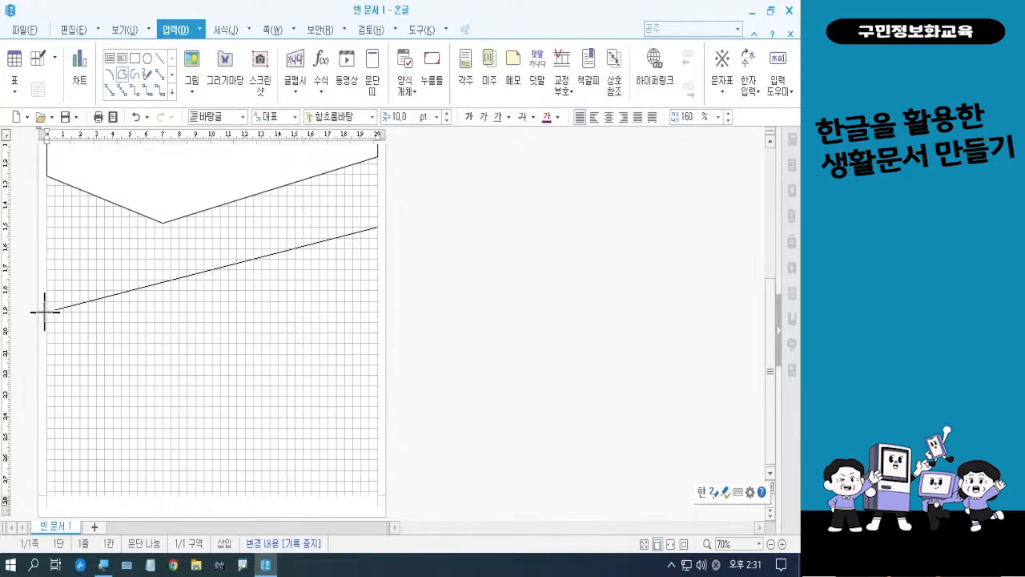
left_click(45, 312)
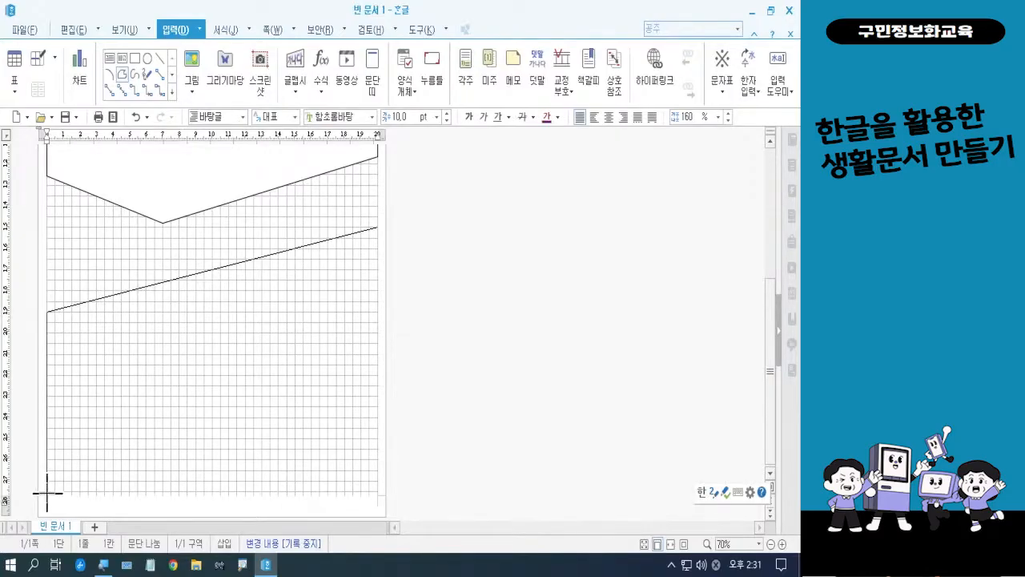
left_click(47, 492)
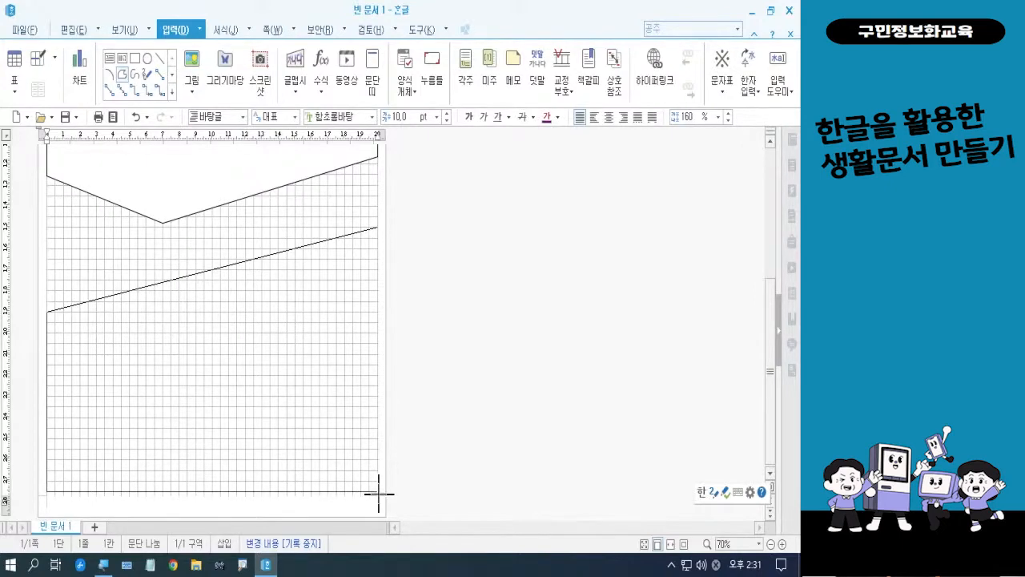
left_click(378, 492)
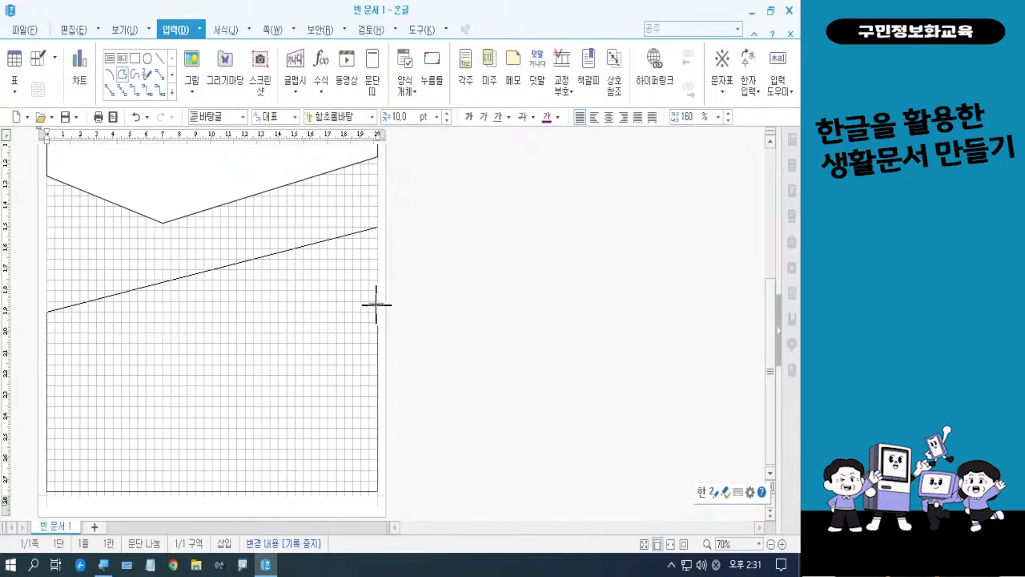
left_click(378, 227)
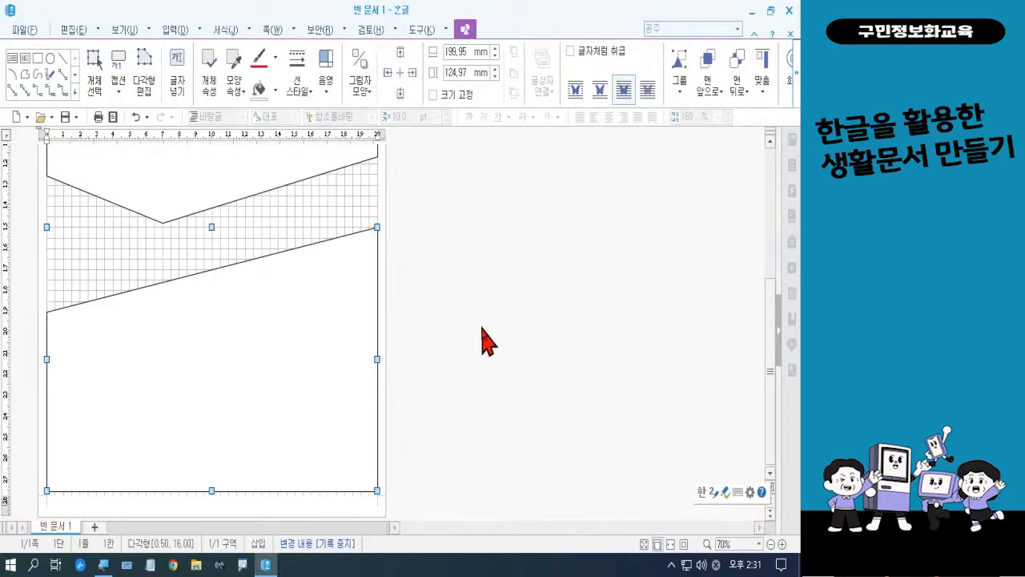
left_click(483, 328)
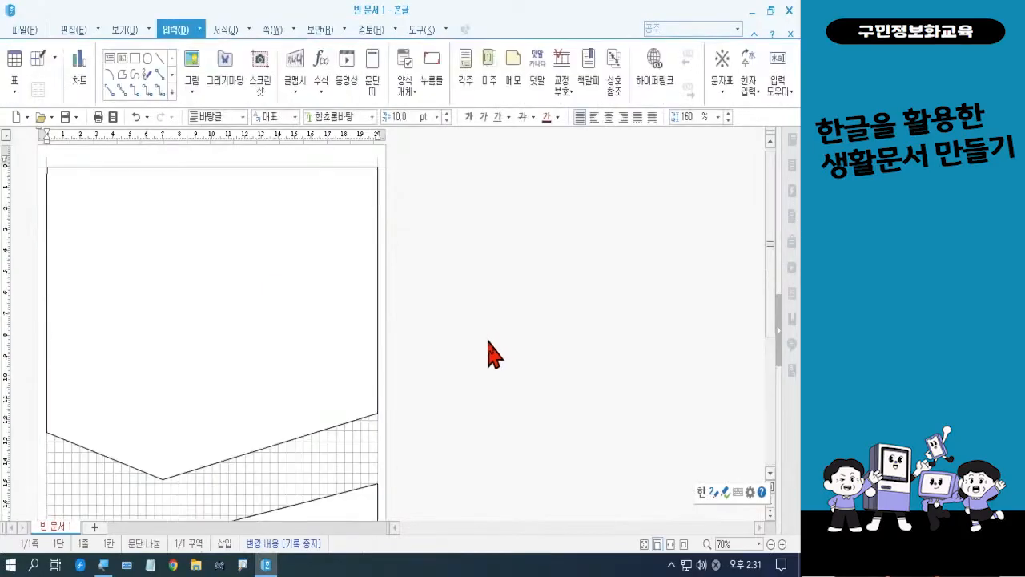
scroll(289, 298, "down", 5)
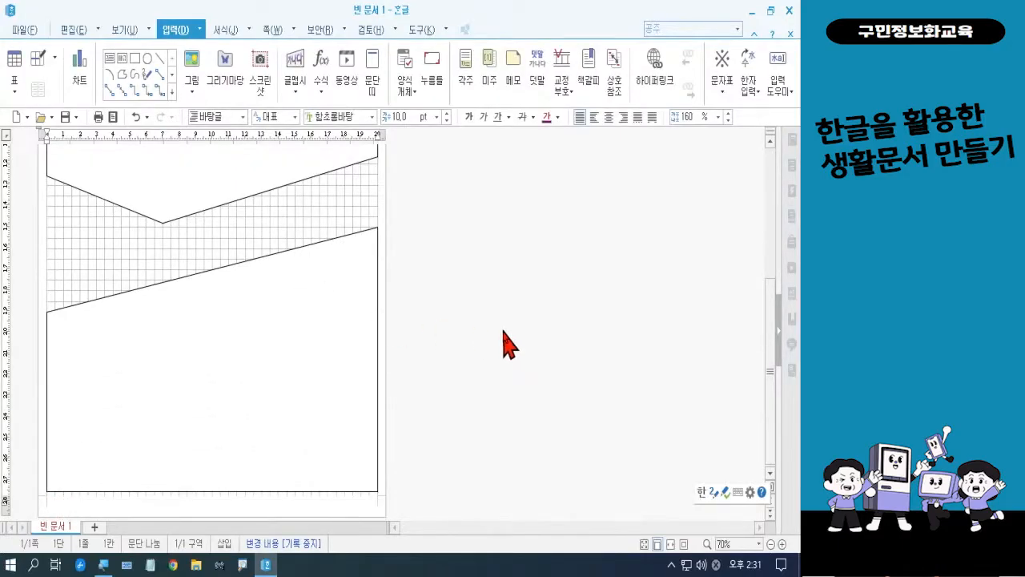
scroll(504, 332, "up", 5)
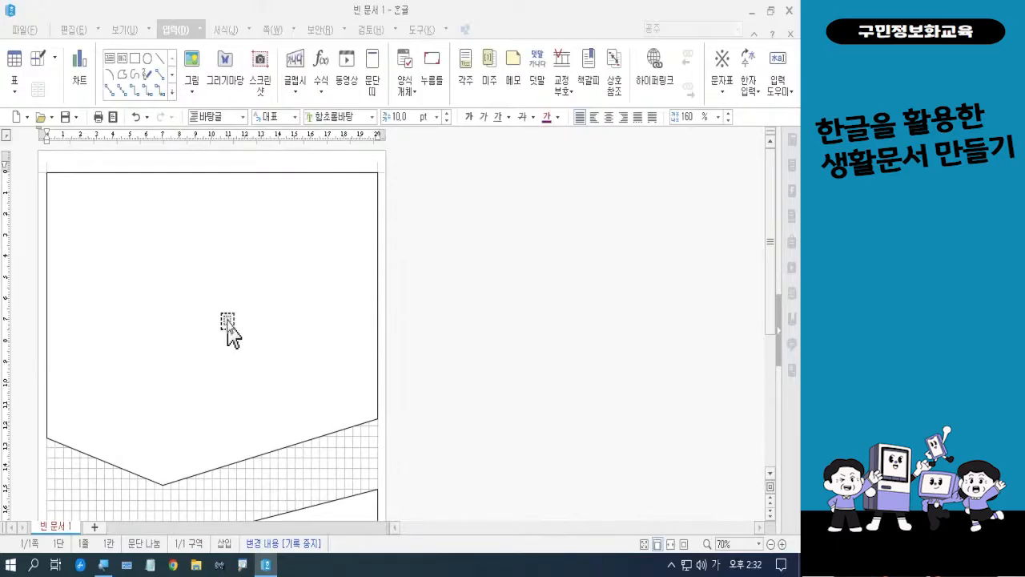
key("ctrl")
key("ctrl")
key("ctrl")
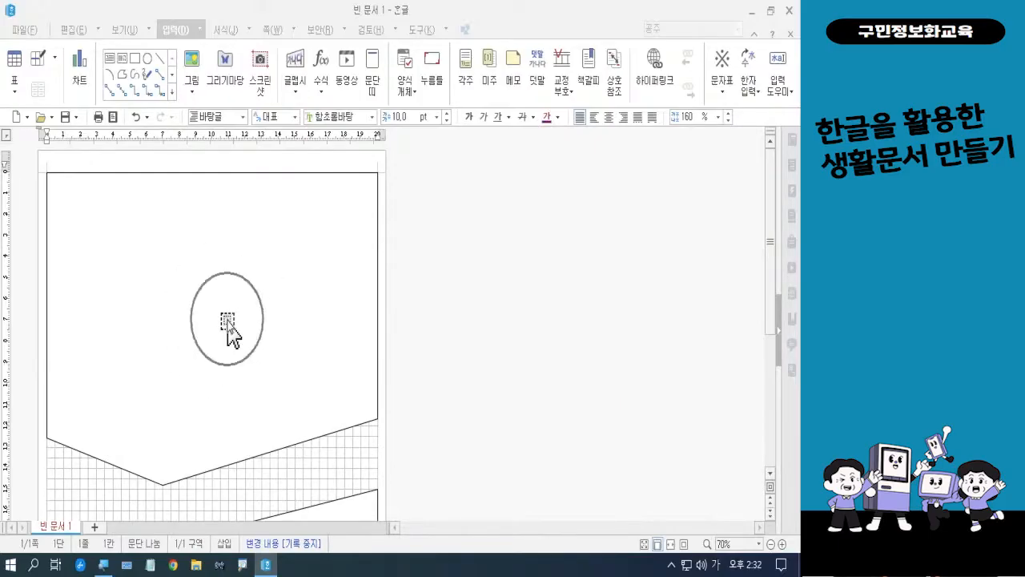
key("ctrl")
key("ctrl")
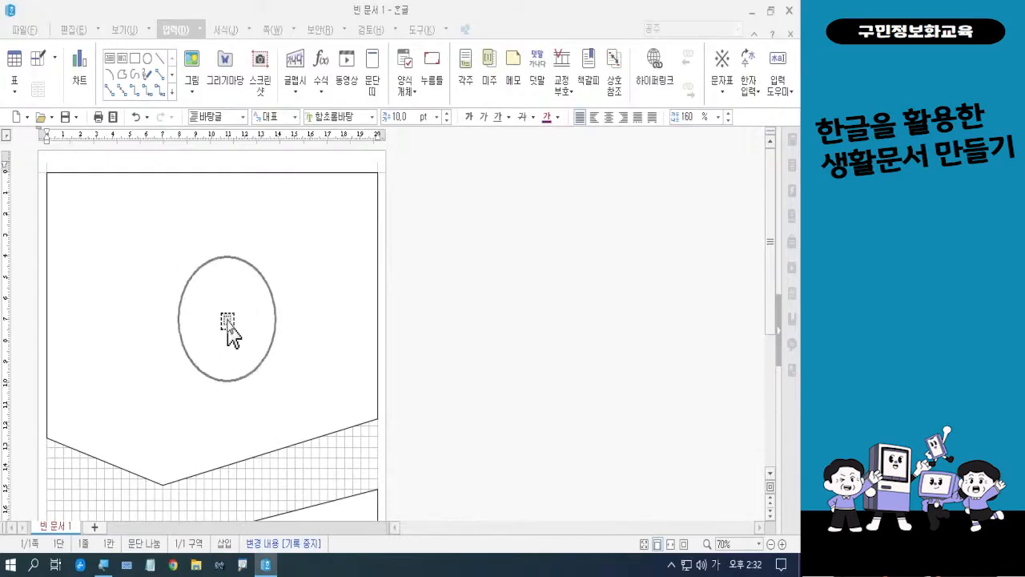
Set the upper polygon's line type to 선 없음 in its object properties
double_click(227, 324)
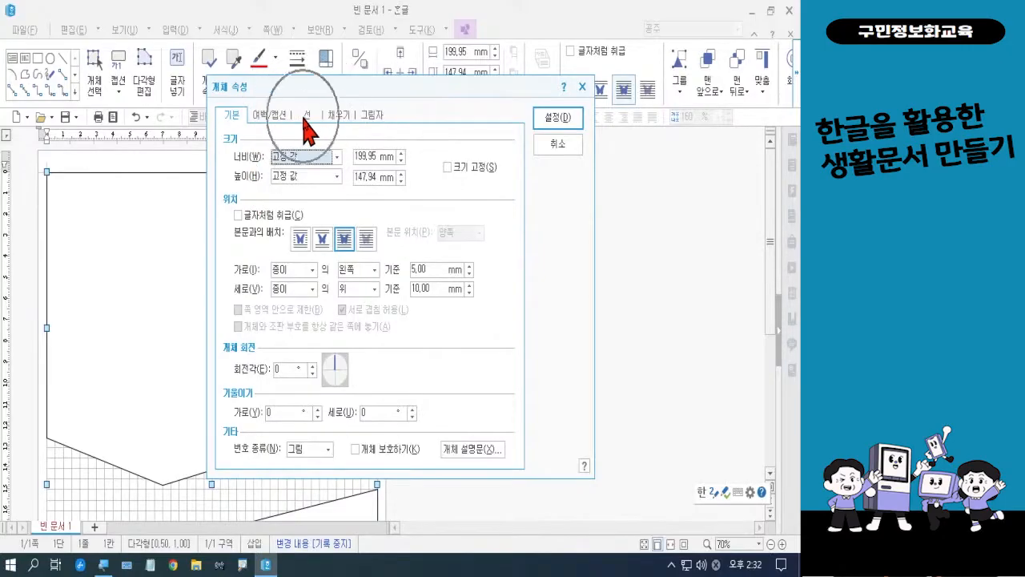
left_click(308, 116)
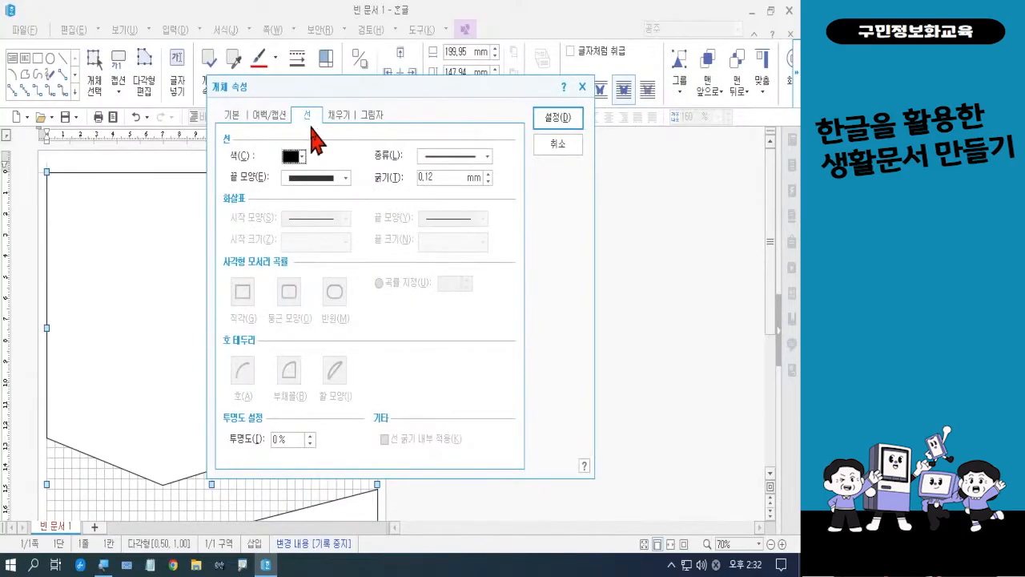
left_click(431, 157)
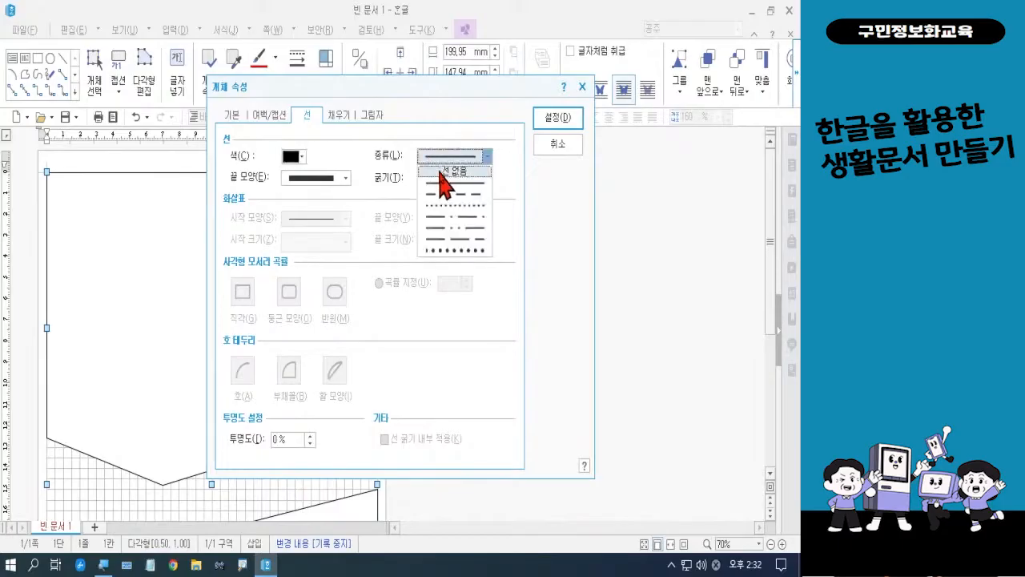
left_click(445, 172)
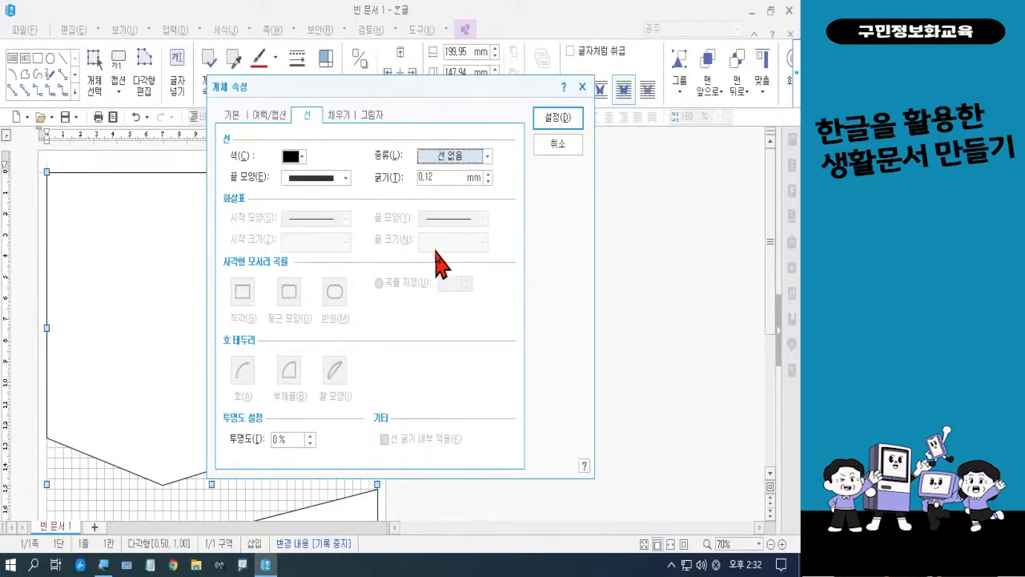
Fill the upper polygon with the picture 비상1.jpg from the desktop folder 폼나는 문서, subfolder 폼나는 문서 3회차, and apply the properties
left_click(340, 117)
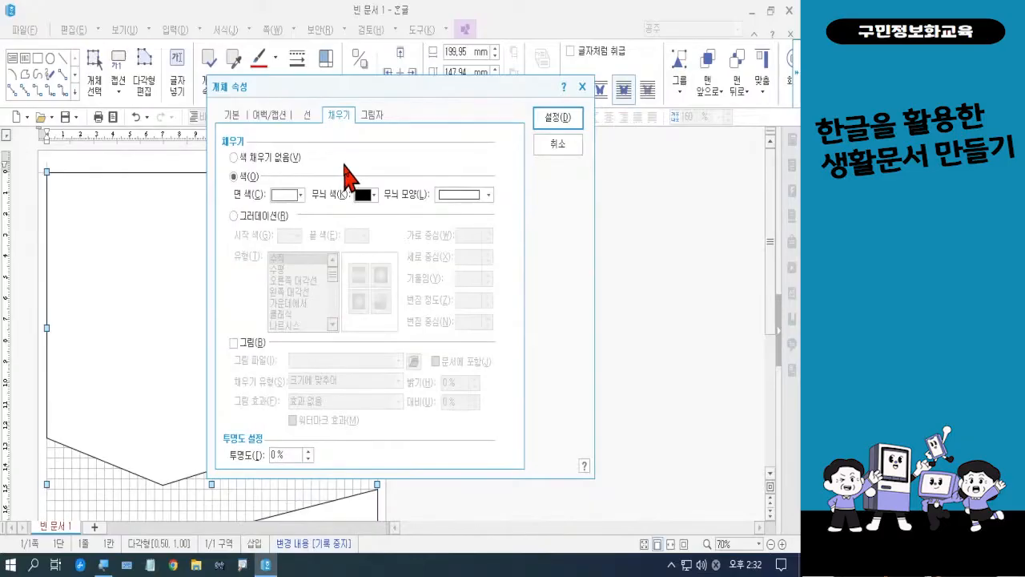
left_click(249, 345)
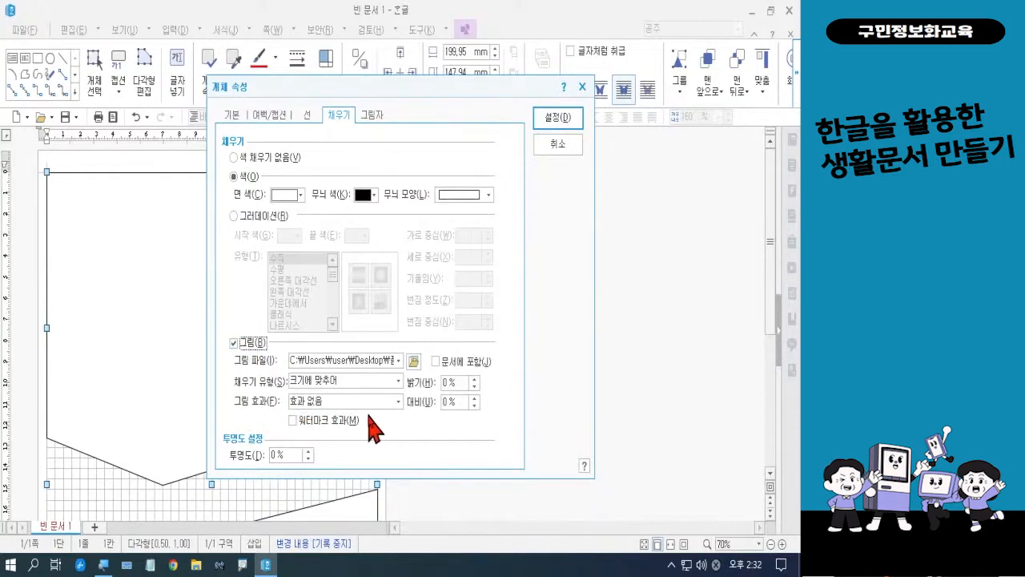
left_click(414, 363)
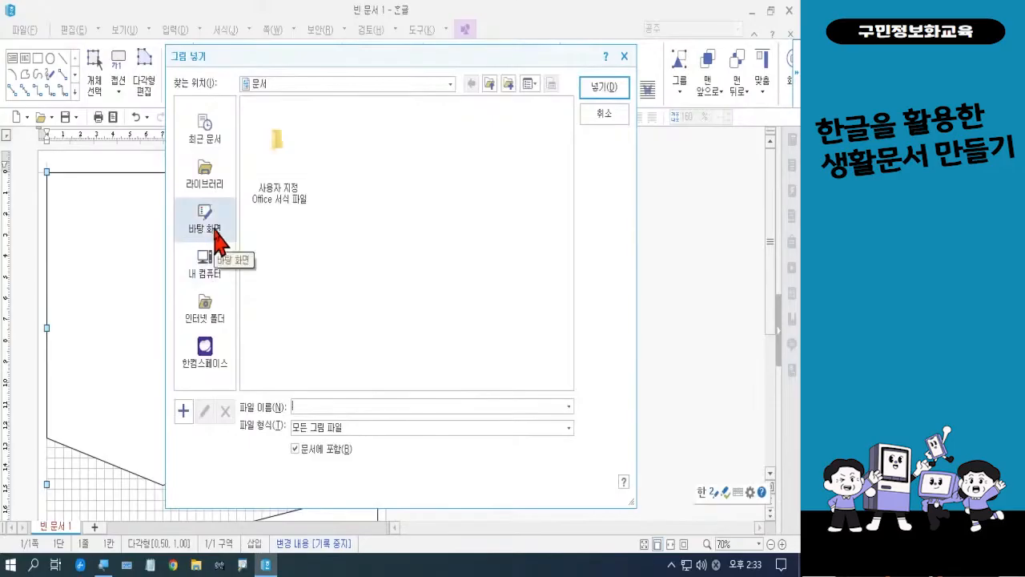
left_click(215, 230)
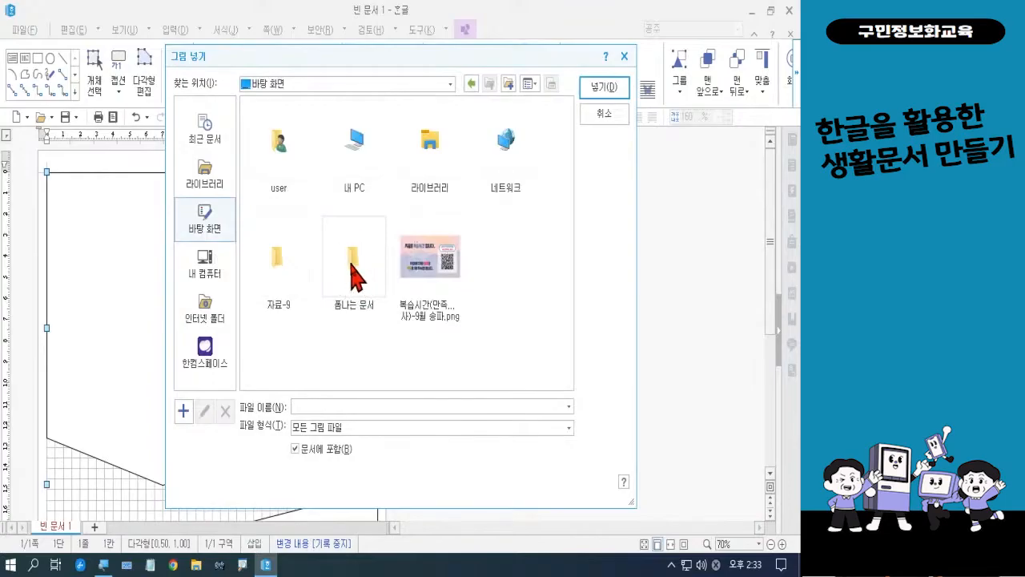
double_click(351, 264)
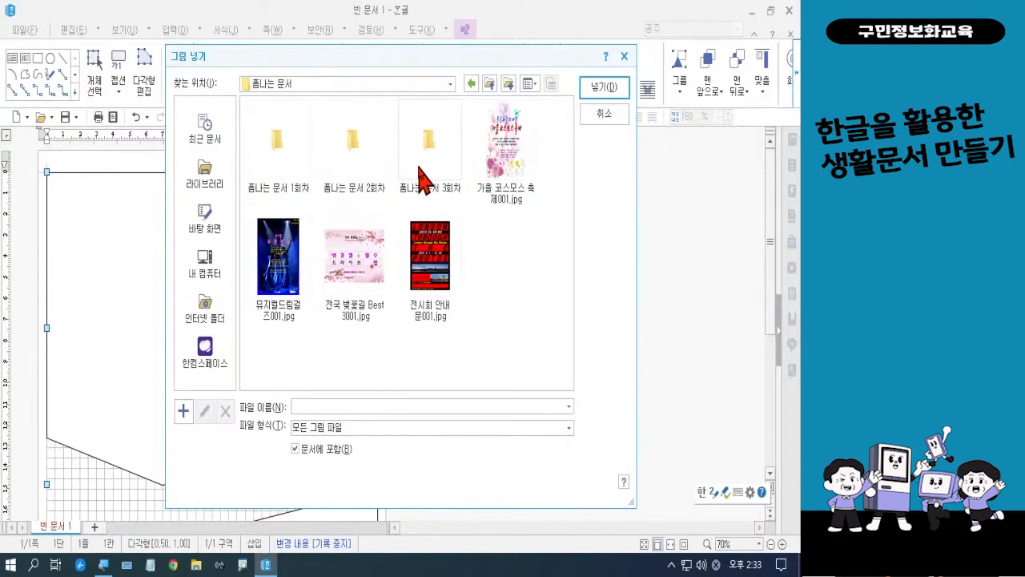
double_click(422, 176)
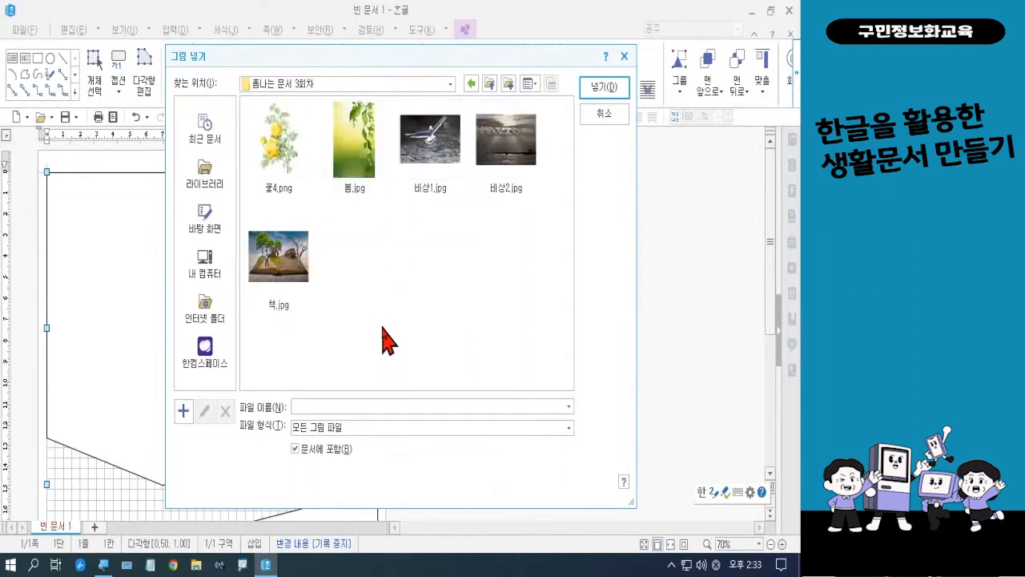
left_click(418, 173)
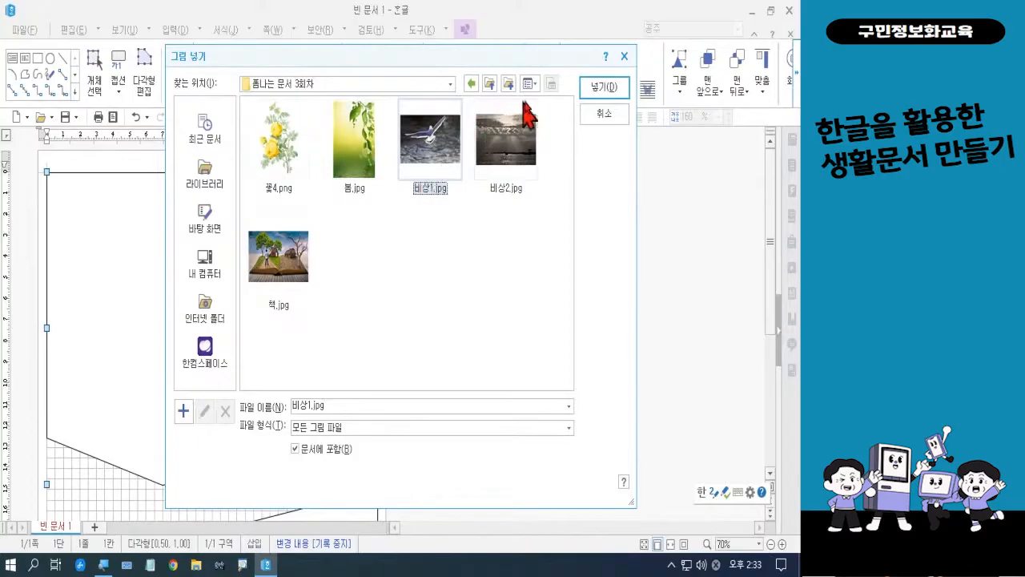
left_click(601, 90)
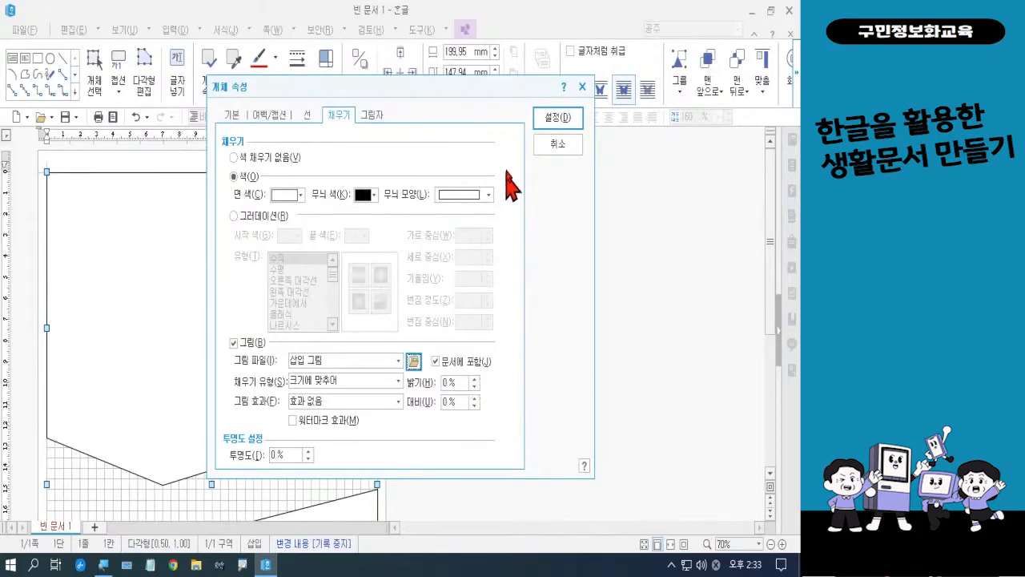
left_click(552, 125)
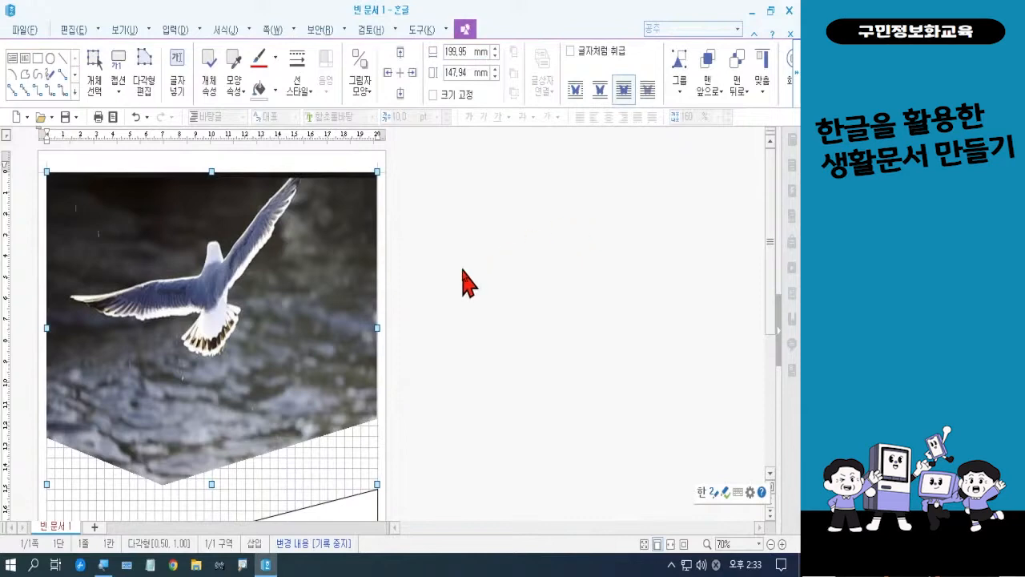
Set the lower polygon's line type to 선 없음 in its object properties
scroll(467, 282, "down", 6)
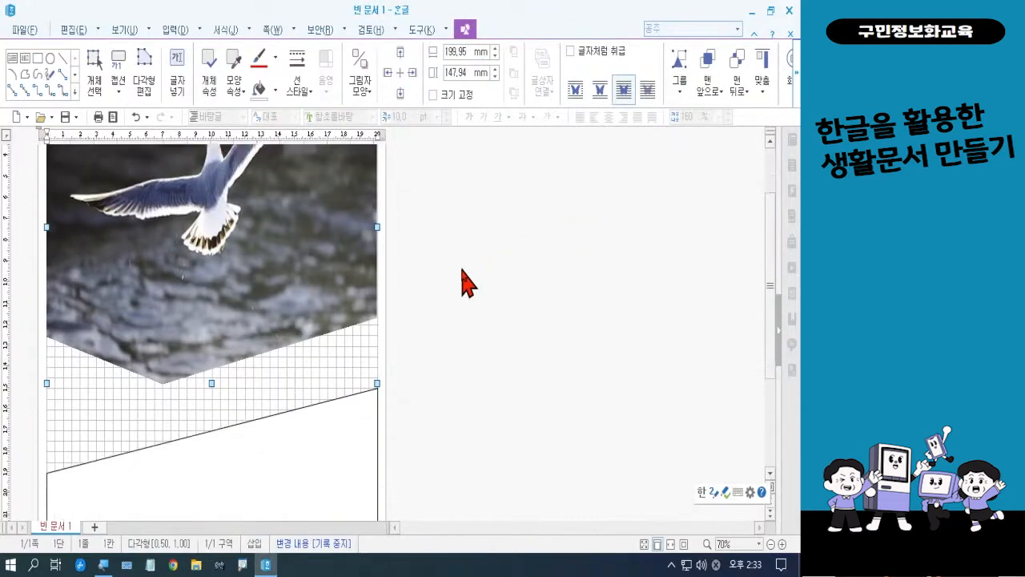
scroll(467, 282, "down", 1)
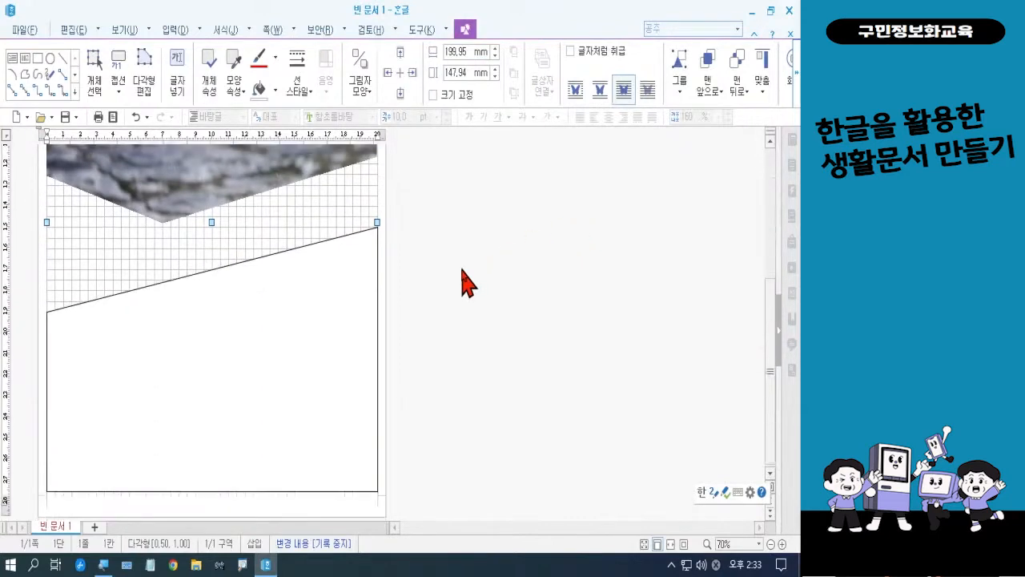
left_click(280, 391)
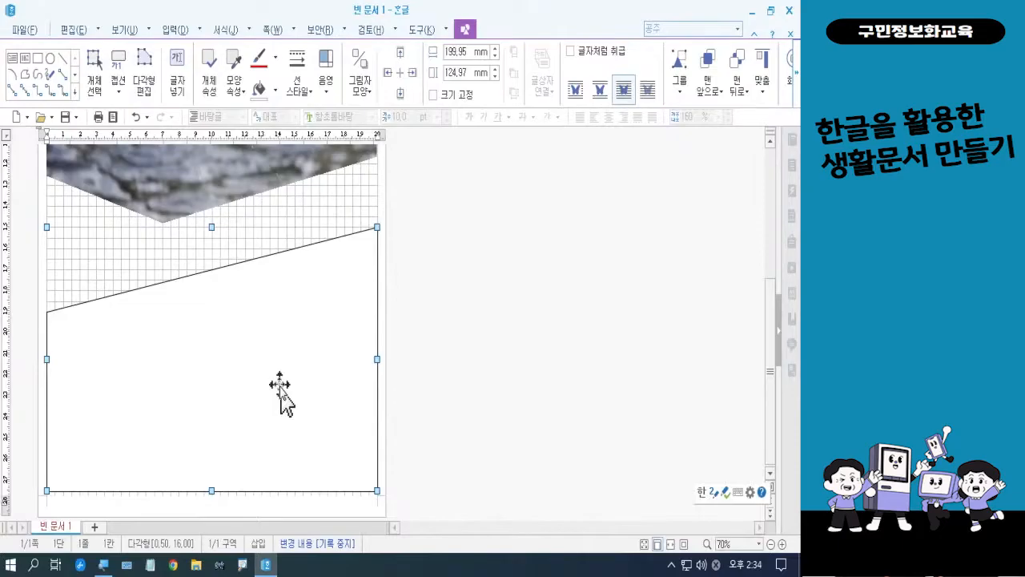
double_click(280, 392)
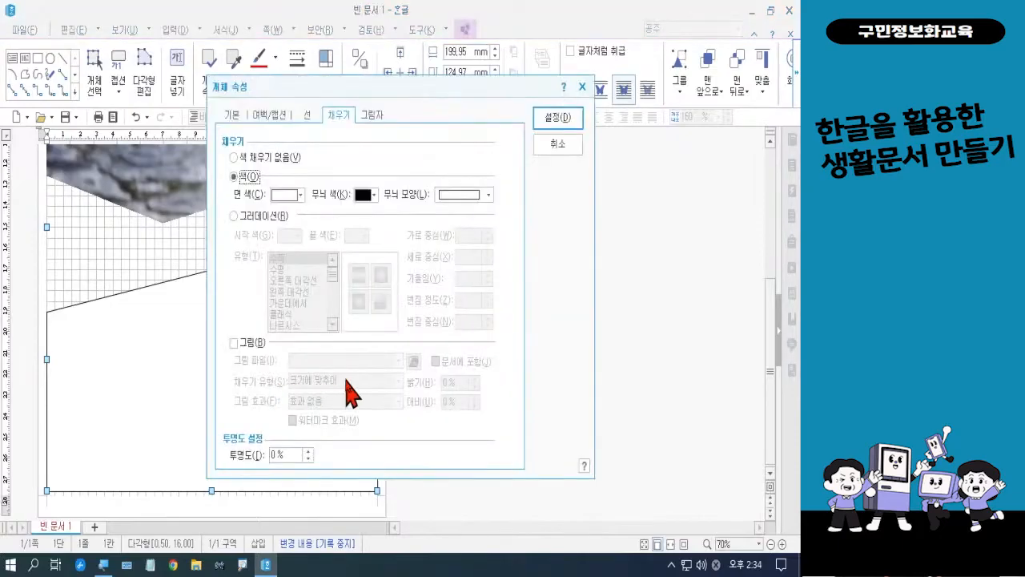
left_click(307, 115)
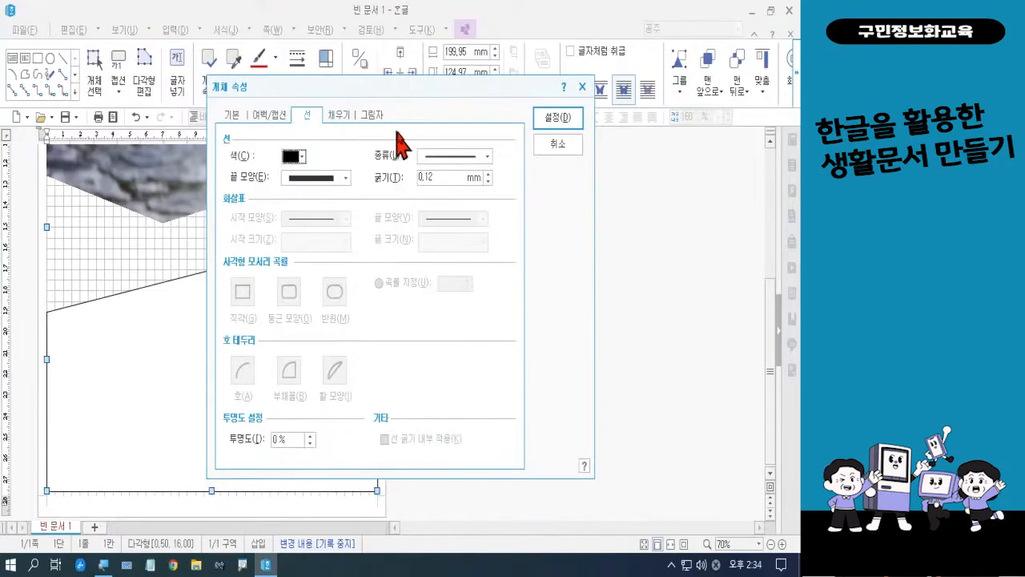
left_click(437, 156)
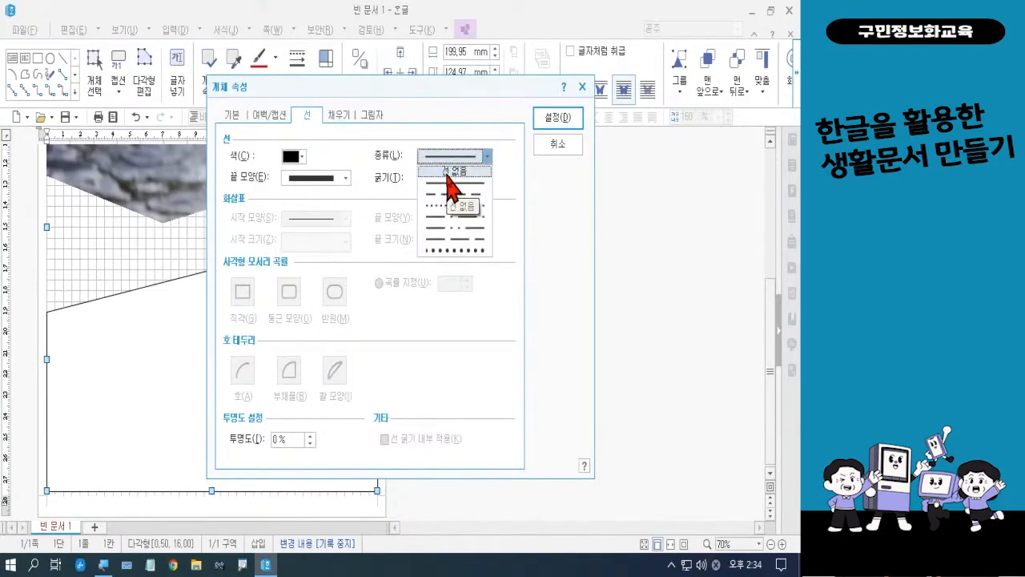
left_click(449, 172)
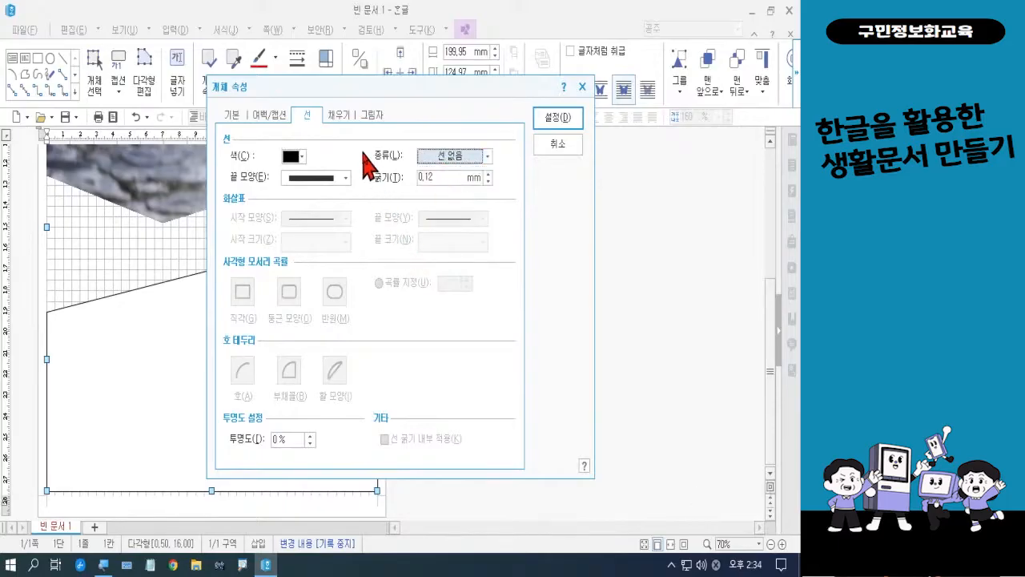
Fill the lower polygon with the picture 비상2.jpg from the 폼나는 문서 3회차 folder, apply the properties and deselect the polygon
left_click(343, 117)
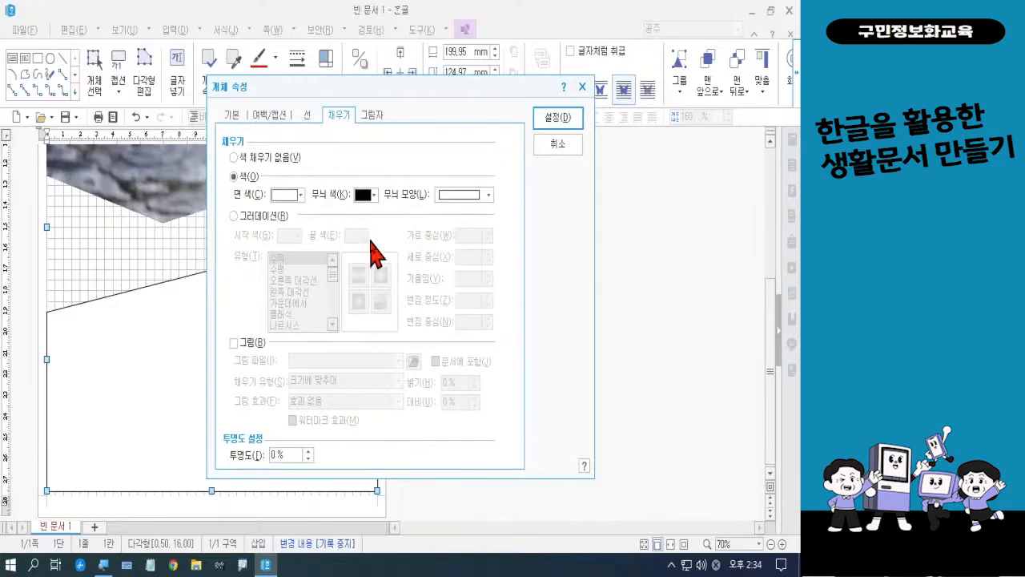
left_click(252, 347)
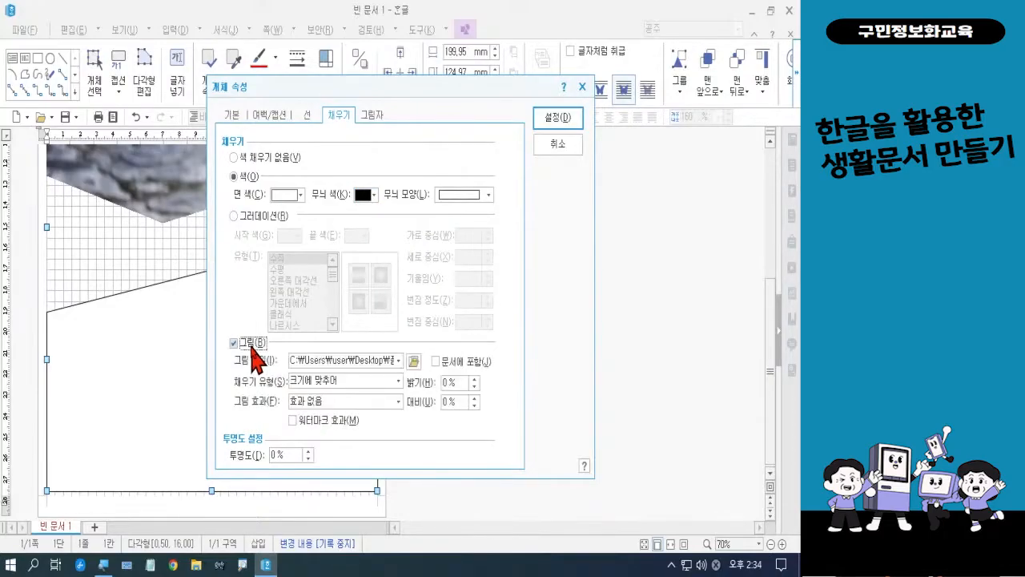
left_click(414, 363)
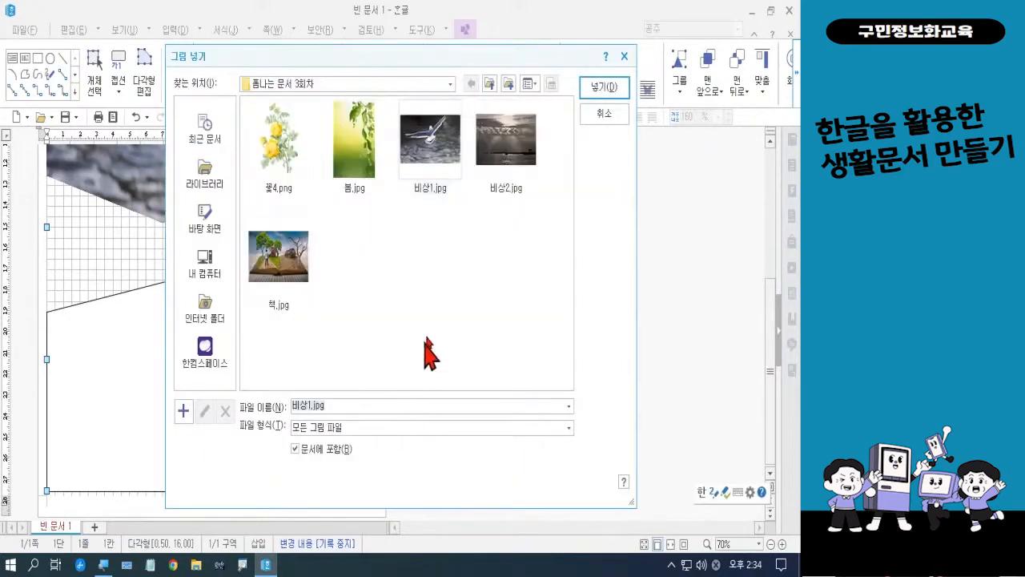
left_click(503, 173)
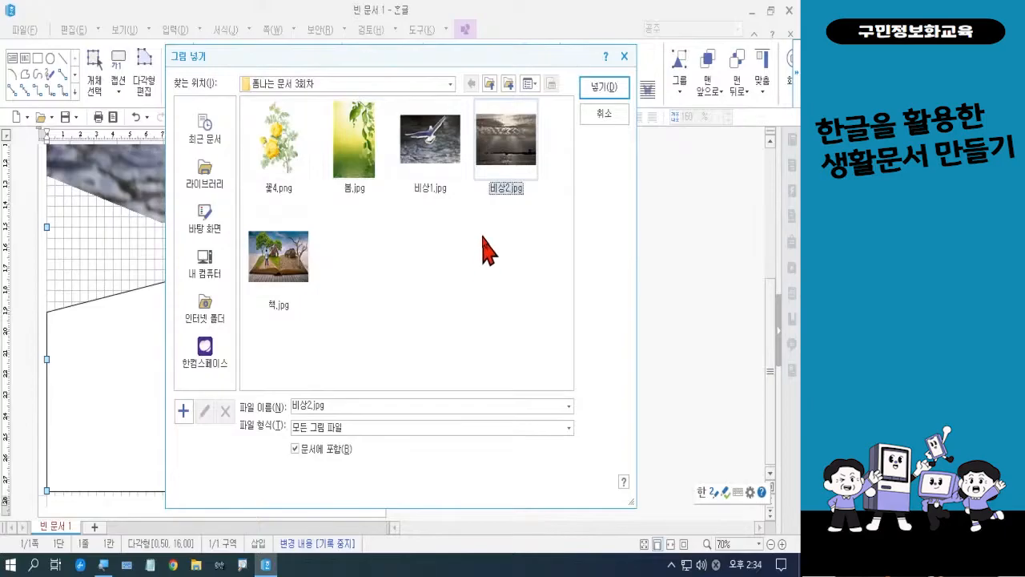
left_click(603, 87)
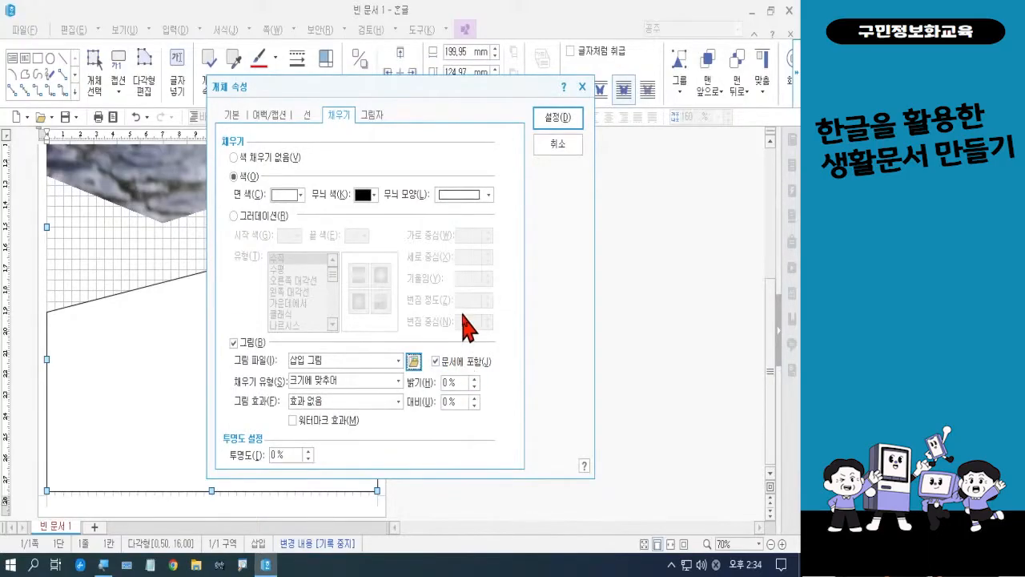
left_click(555, 118)
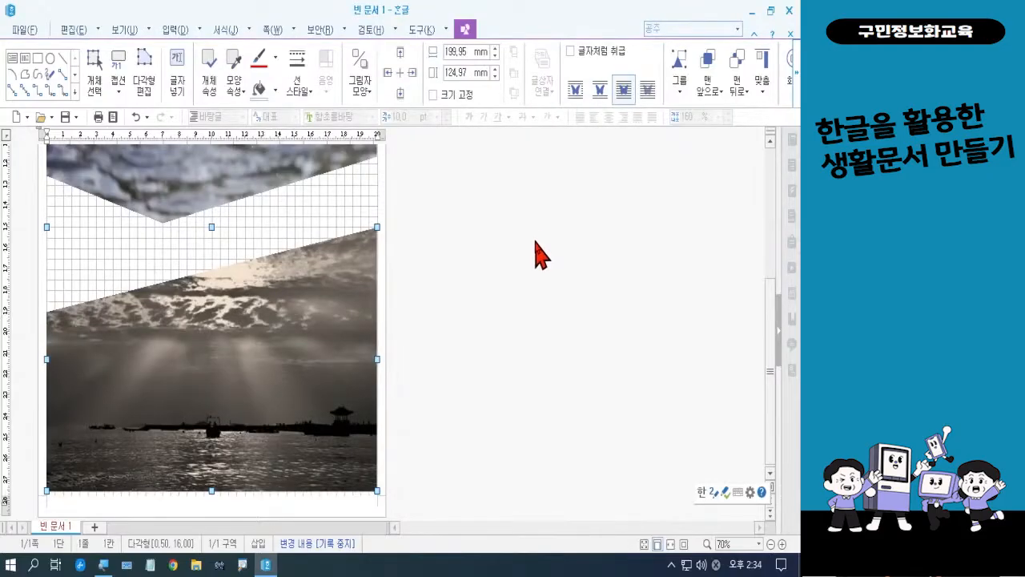
left_click(541, 255)
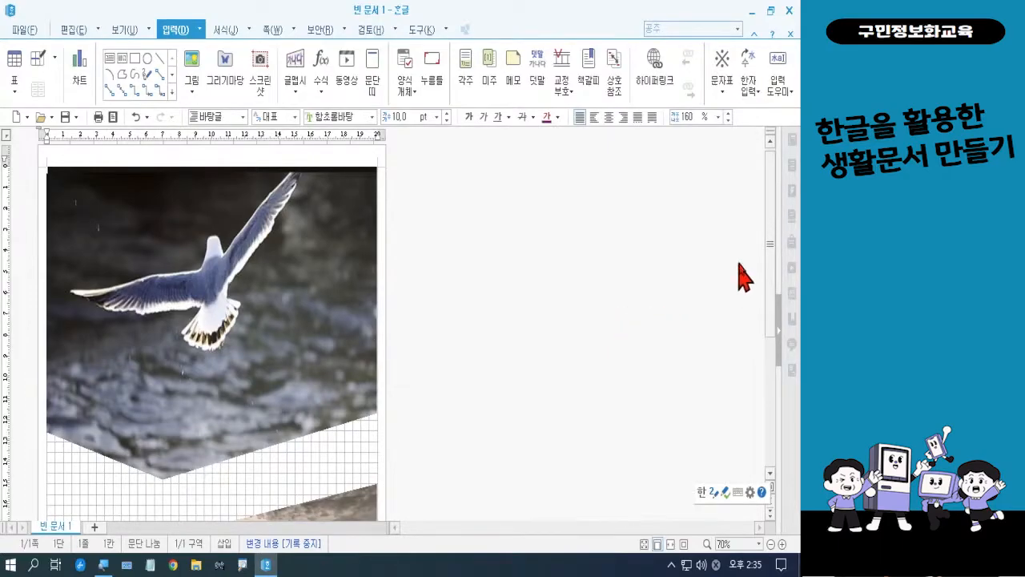
Draw a horizontal text box about 75 mm wide and 108 mm high against the page's left margin, overlapping both picture-filled polygons
left_click_drag(771, 258, 771, 322)
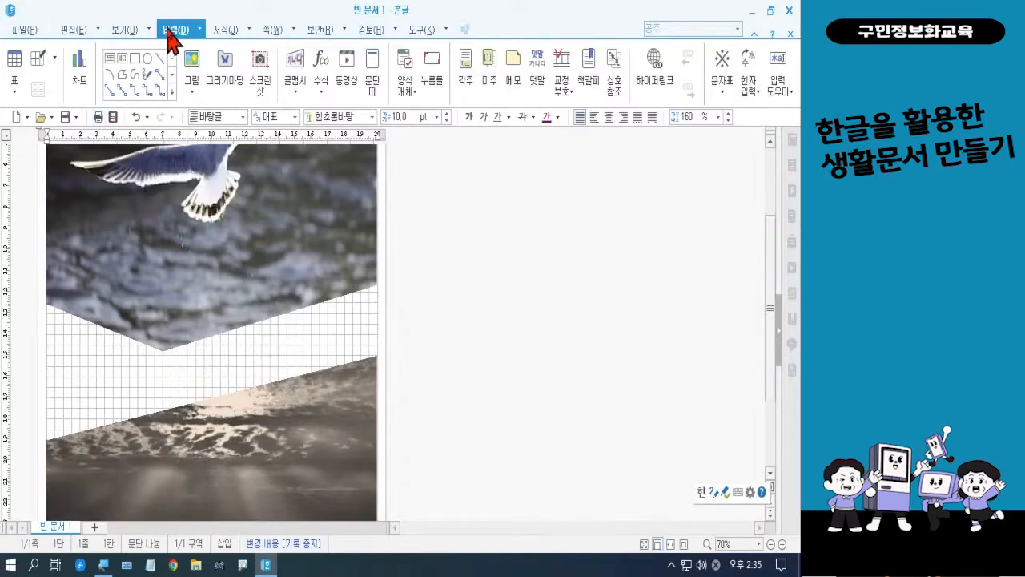
left_click(111, 61)
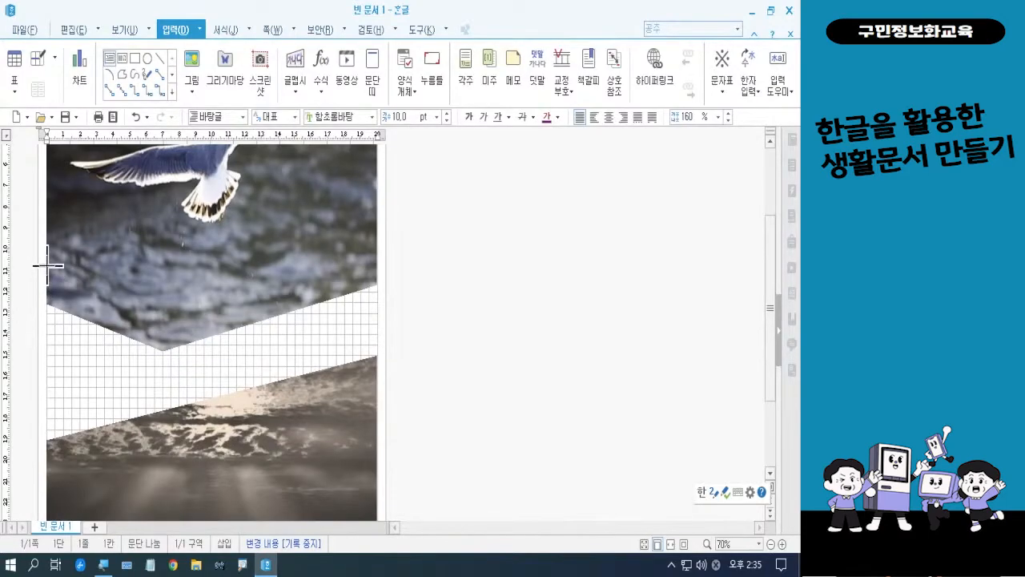
left_click_drag(48, 265, 170, 482)
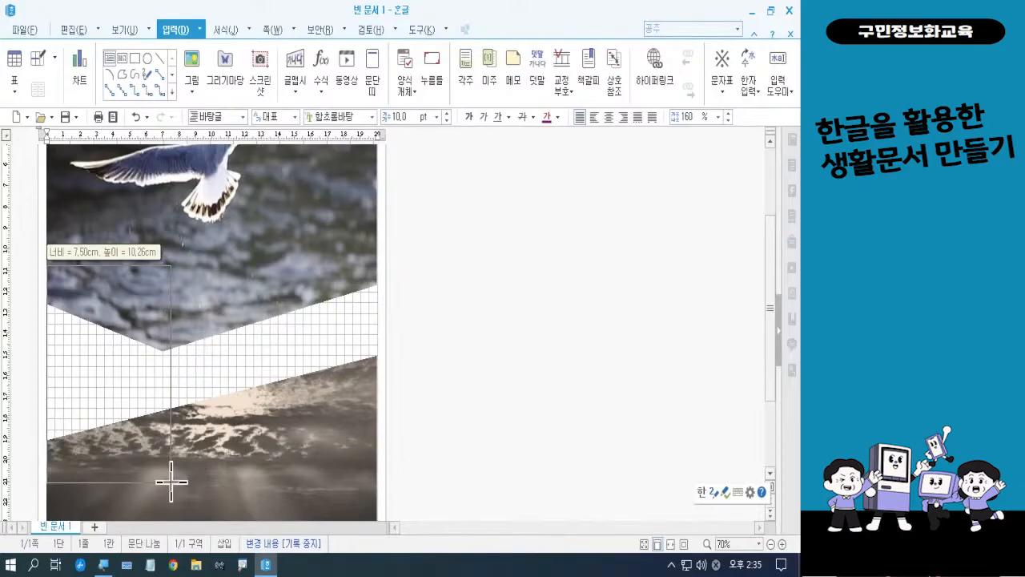
left_click_drag(171, 483, 171, 492)
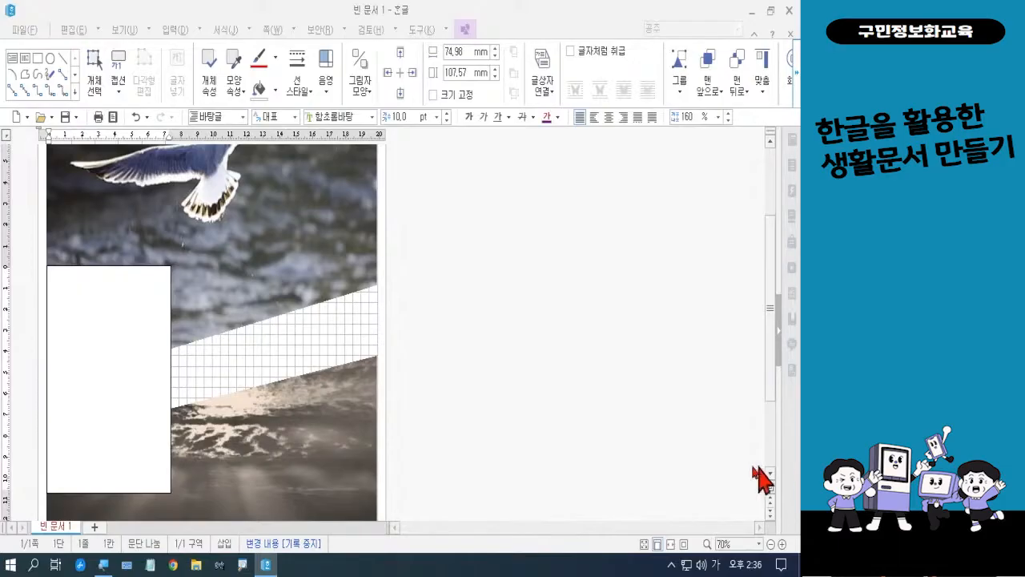
Set the text box's line thickness to 4 mm and its line color to 검정 40% 밝게 in its object properties
left_click(140, 419)
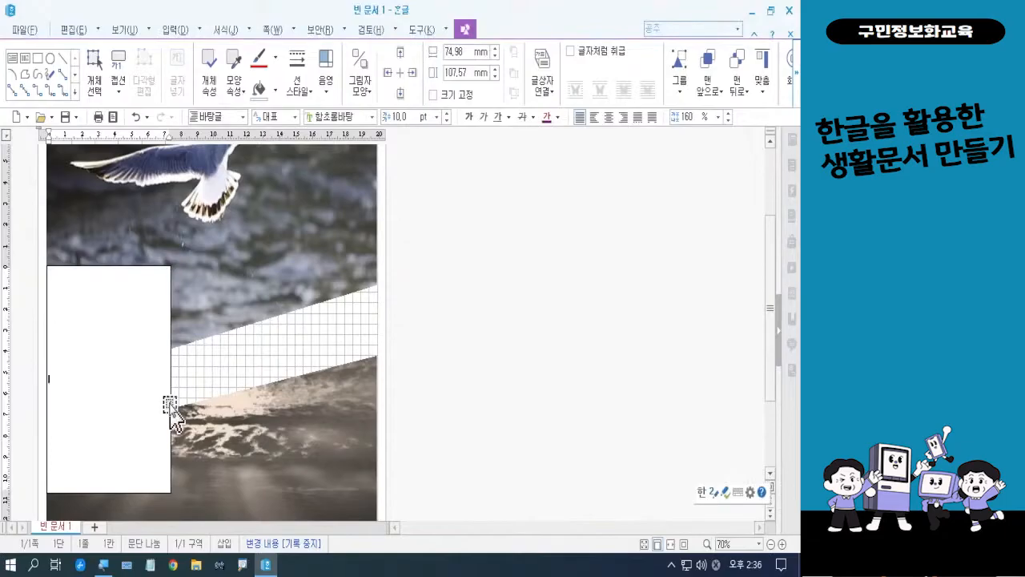
left_click(171, 405)
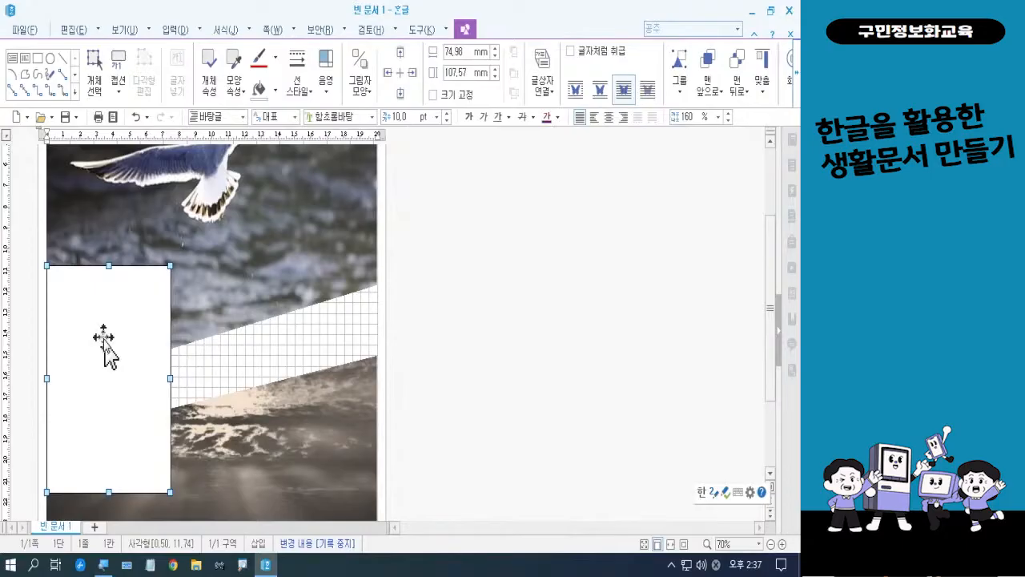
left_click(211, 88)
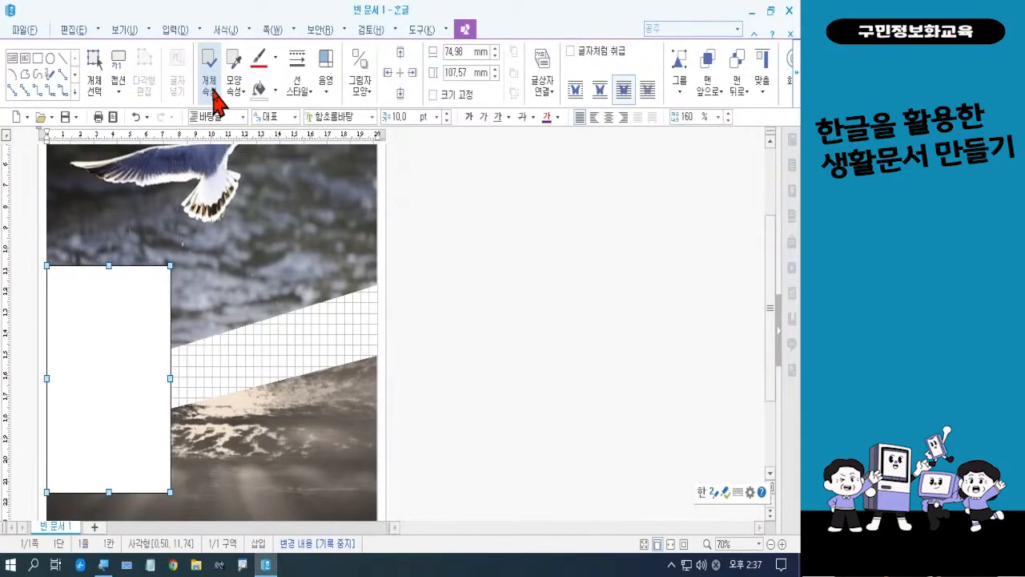
left_click(213, 91)
left_click(213, 90)
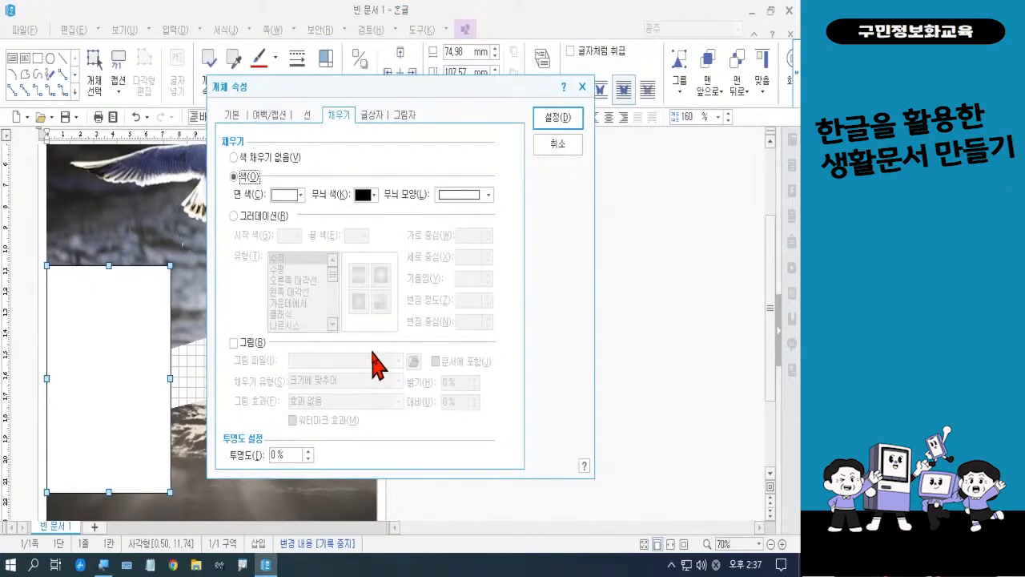
left_click(312, 115)
left_click(313, 117)
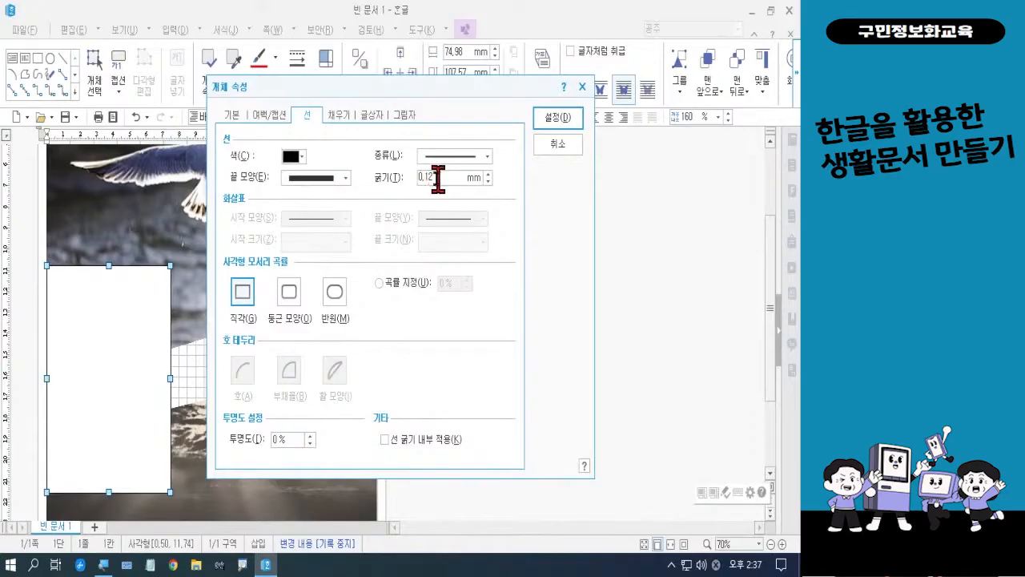
type("4")
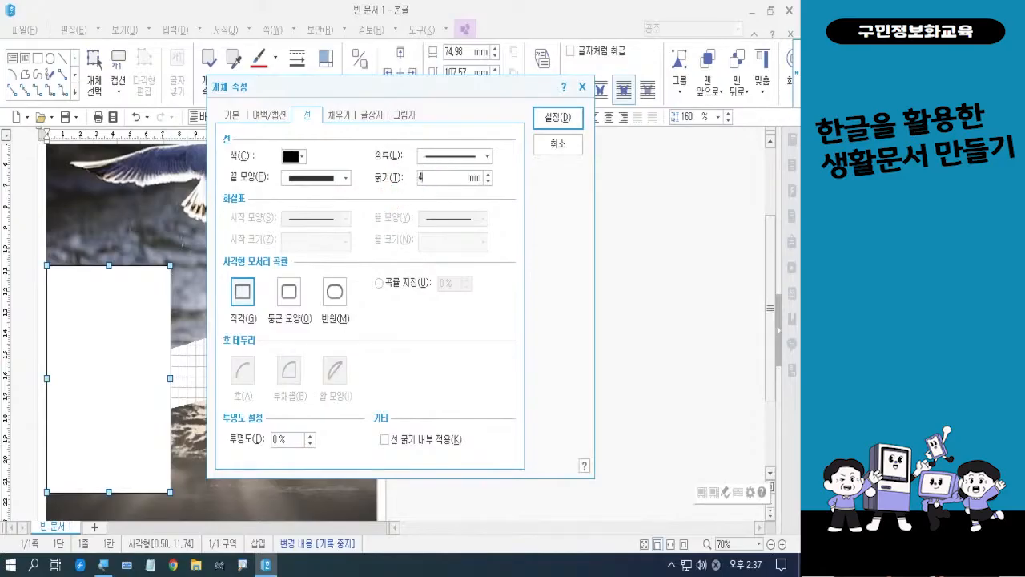
left_click(302, 156)
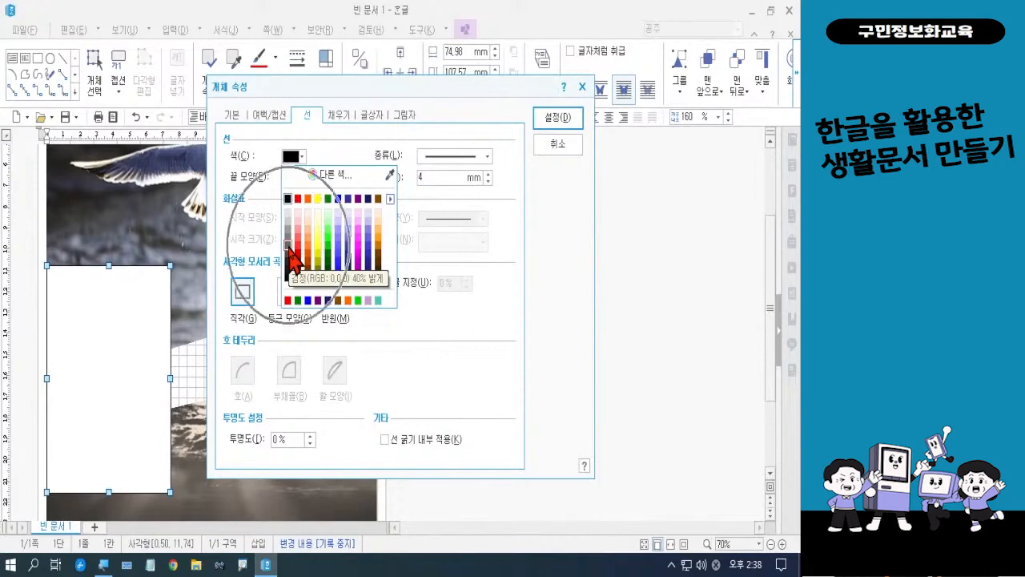
left_click(289, 245)
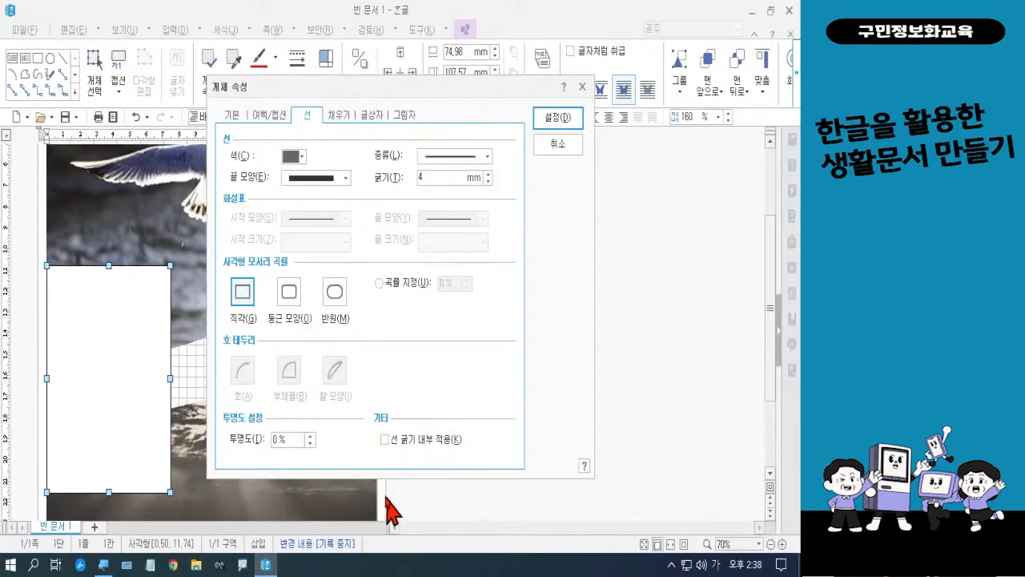
Fill the text box with a 수평 gradient from 검정 90% 밝게 to 검정 40% 밝게 and apply the properties
left_click(339, 114)
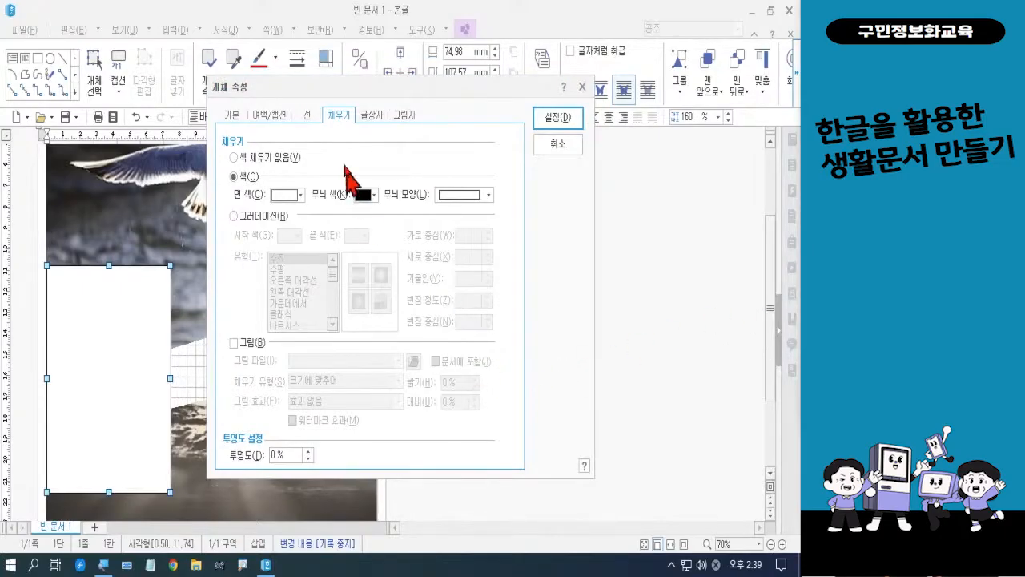
left_click(272, 222)
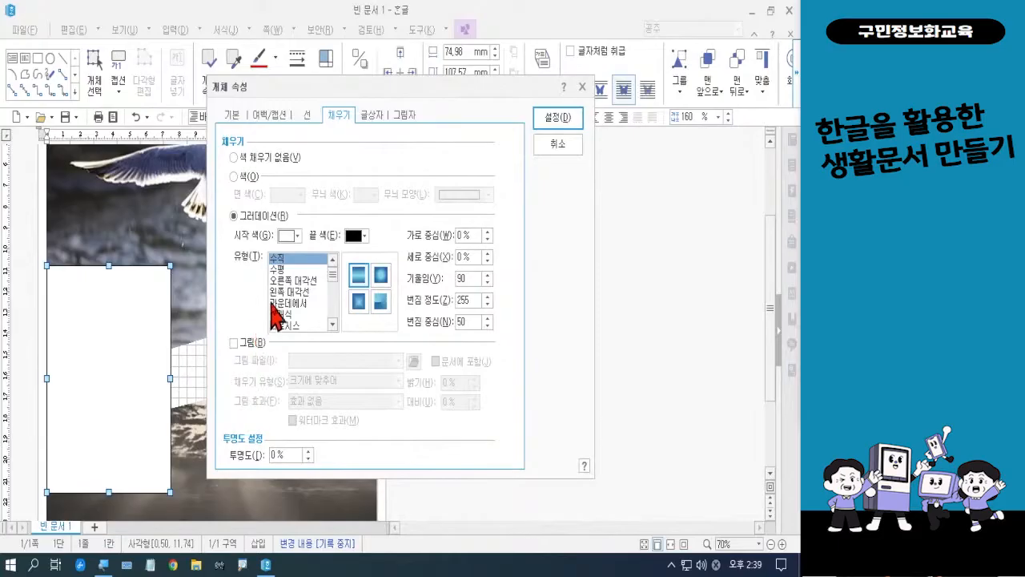
left_click(297, 237)
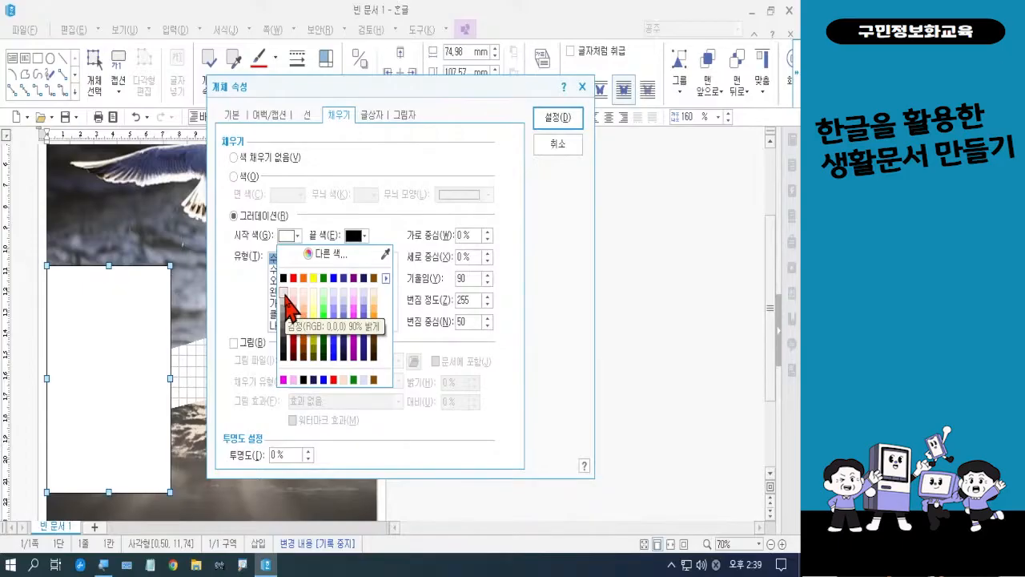
left_click(286, 303)
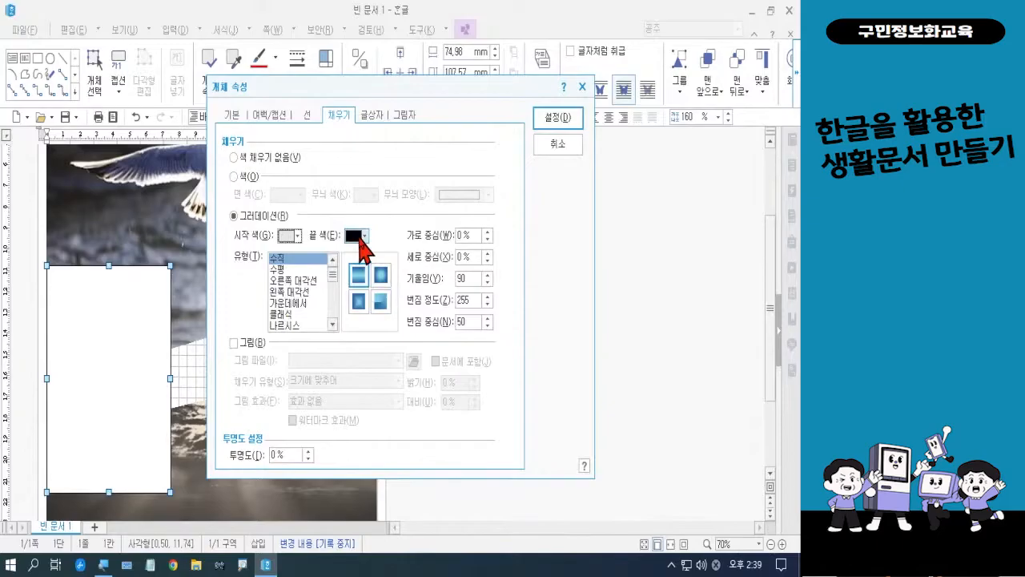
left_click(359, 237)
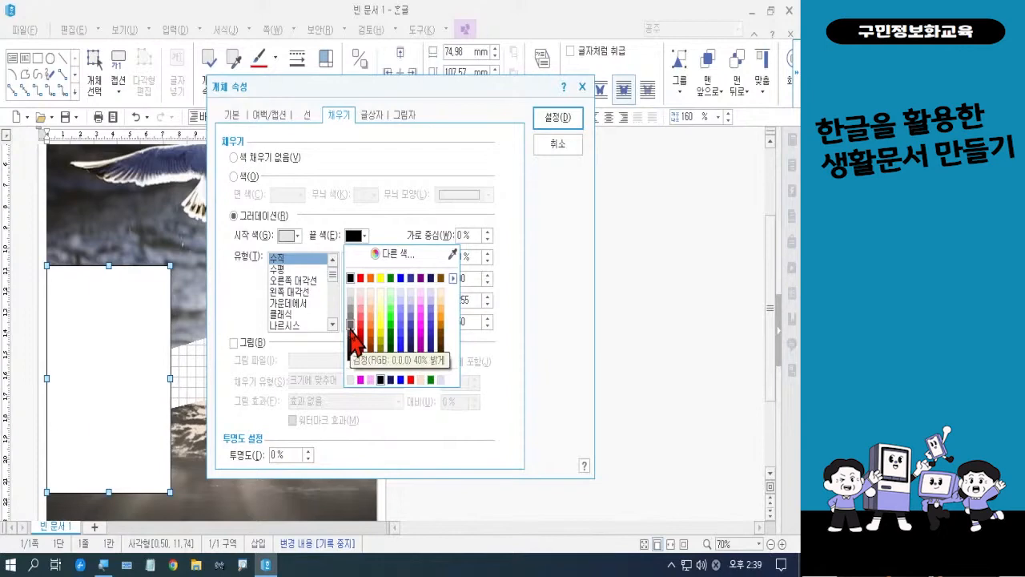
left_click(351, 326)
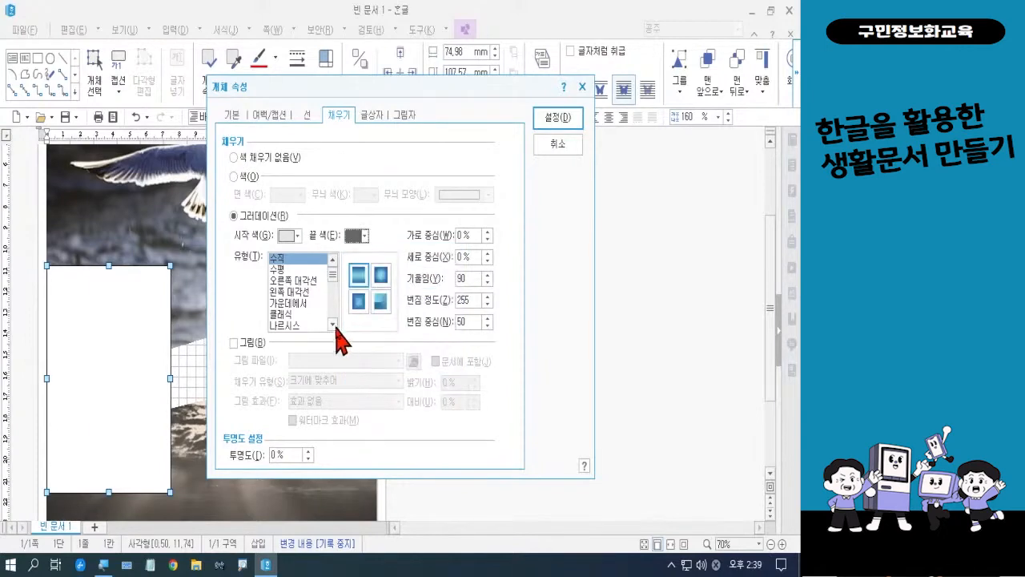
left_click(292, 270)
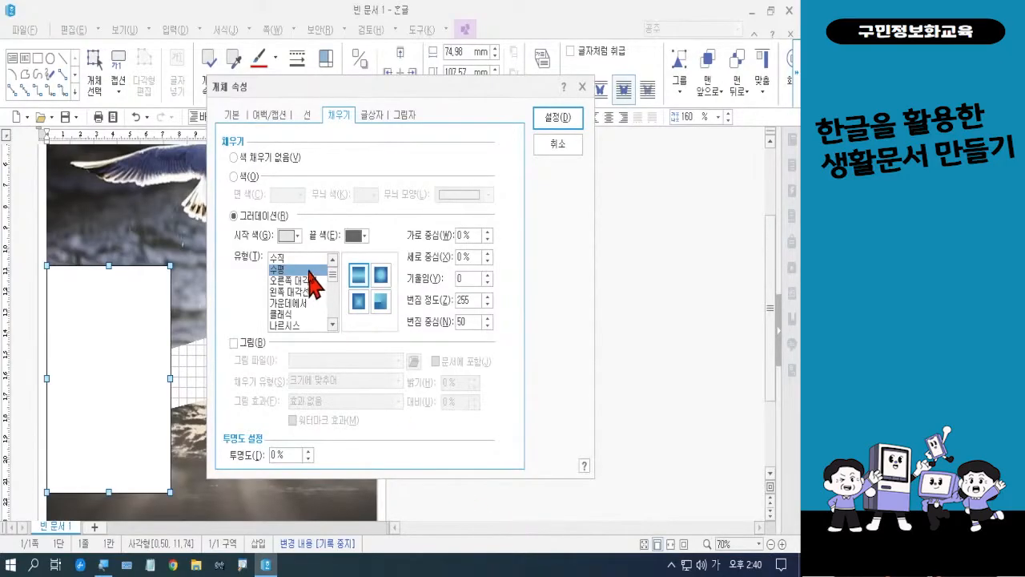
left_click(550, 117)
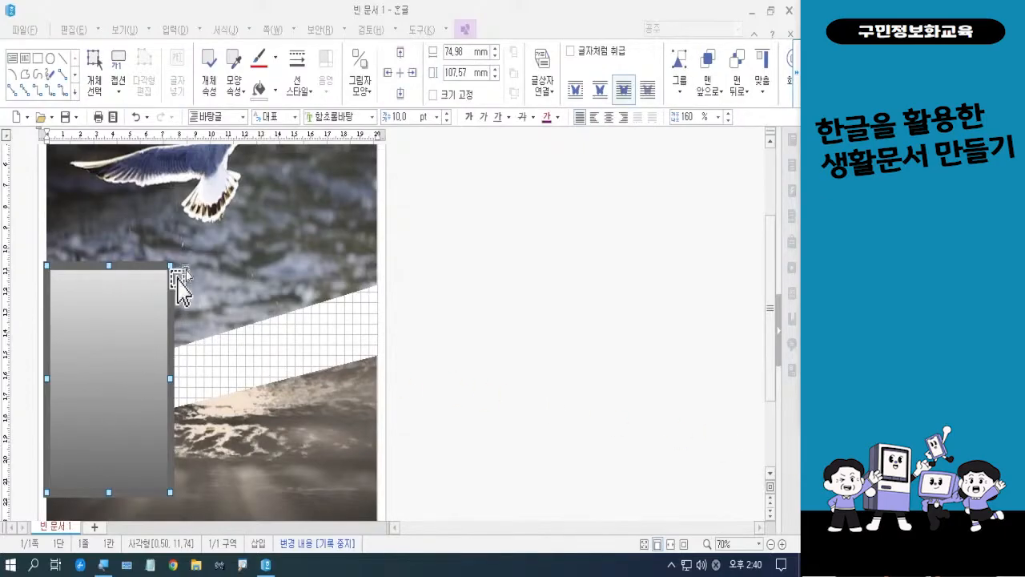
Format the selected text box's text as 휴먼모음T, 16 pt, with centered alignment
left_click(373, 118)
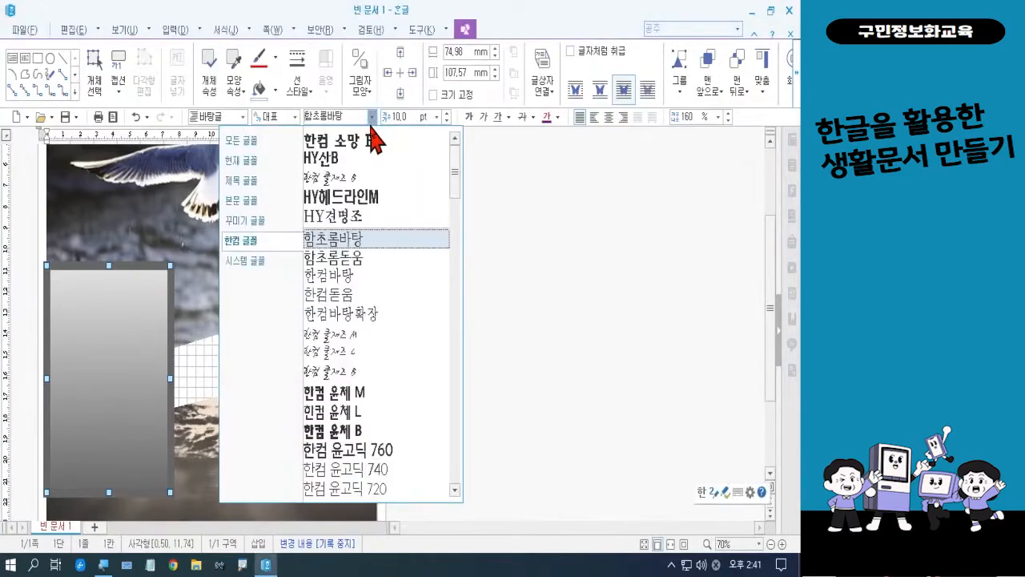
left_click(276, 142)
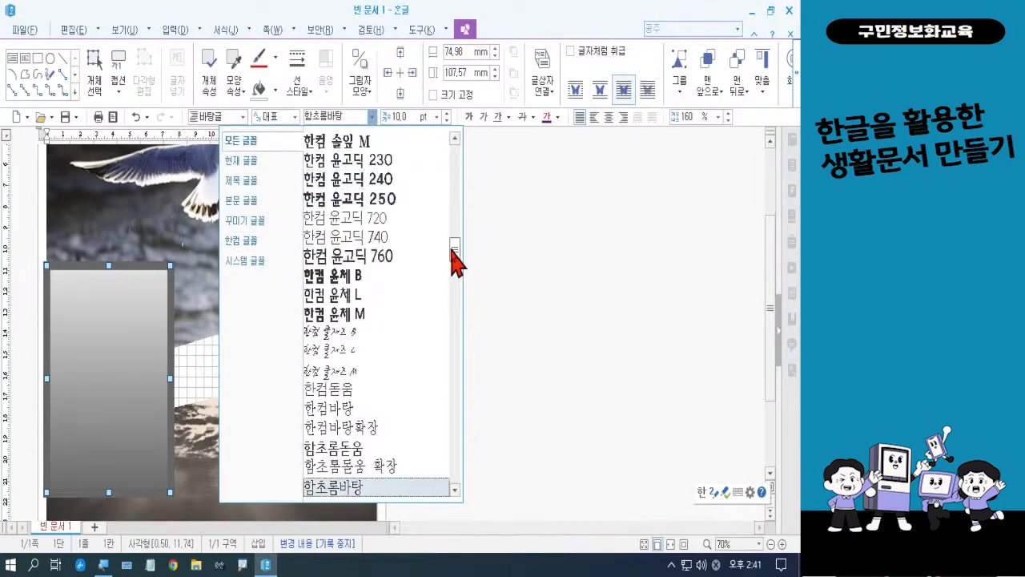
left_click_drag(456, 258, 457, 270)
scroll(452, 258, "down", 10)
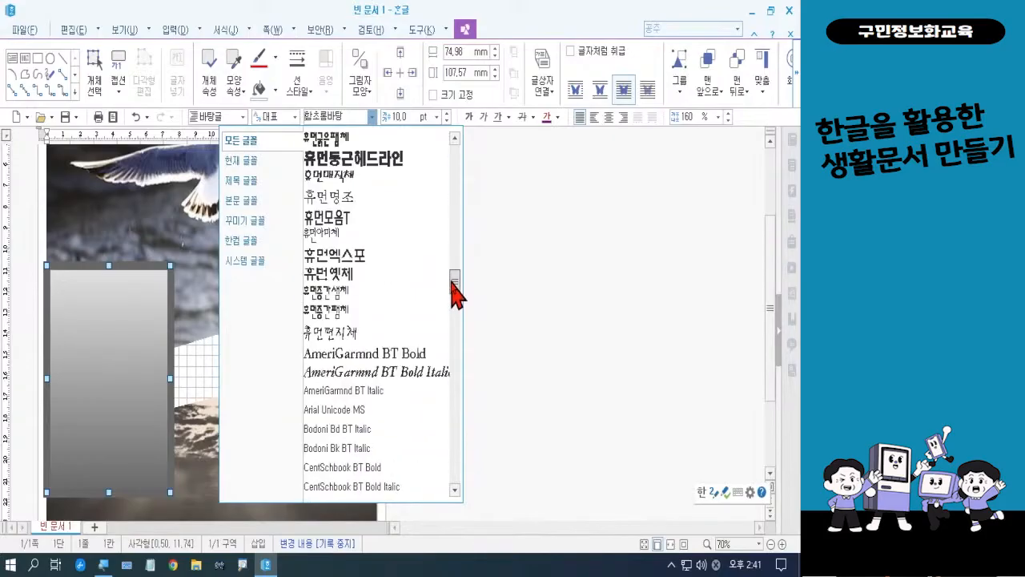
left_click(364, 217)
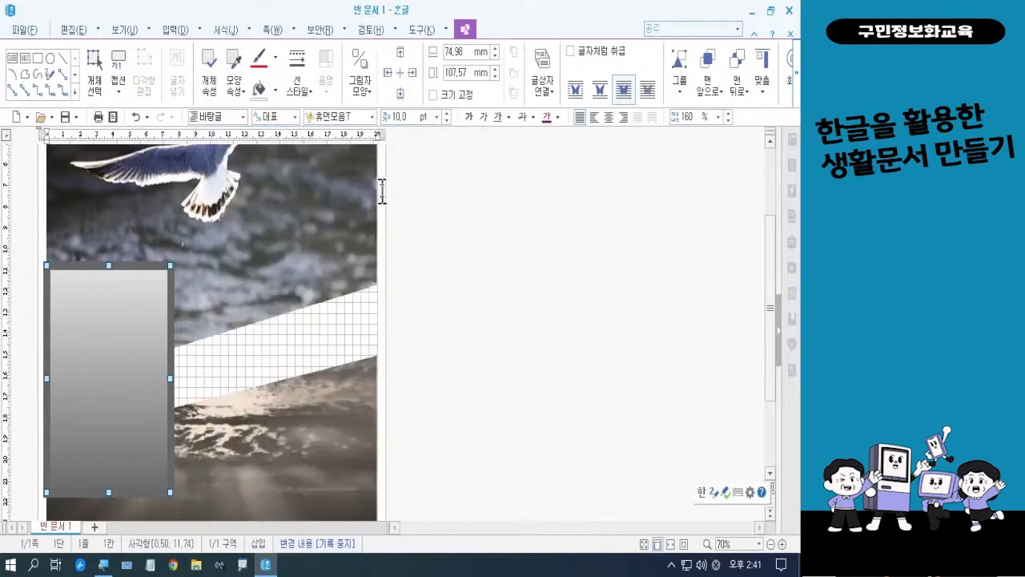
left_click(436, 117)
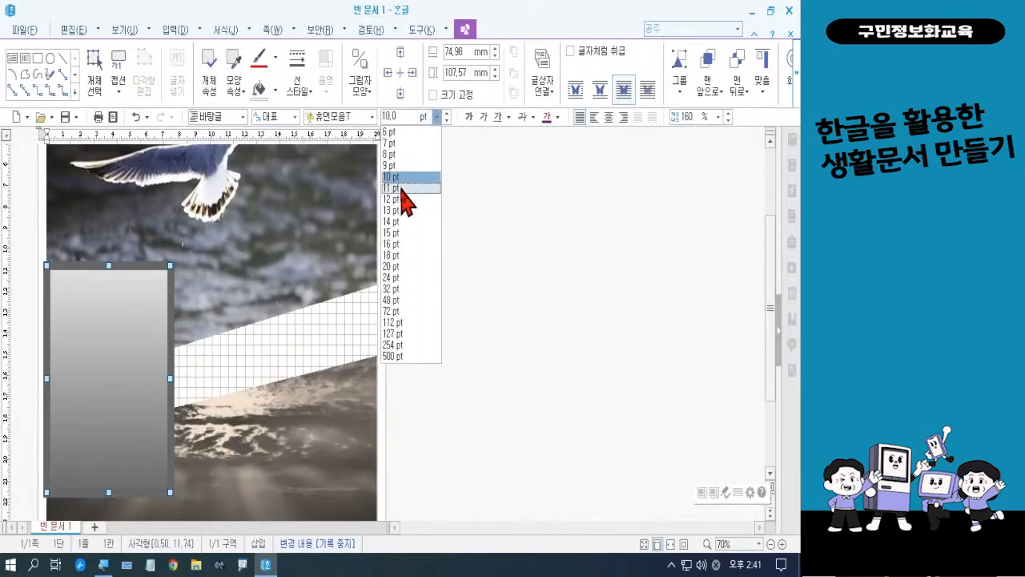
left_click(401, 243)
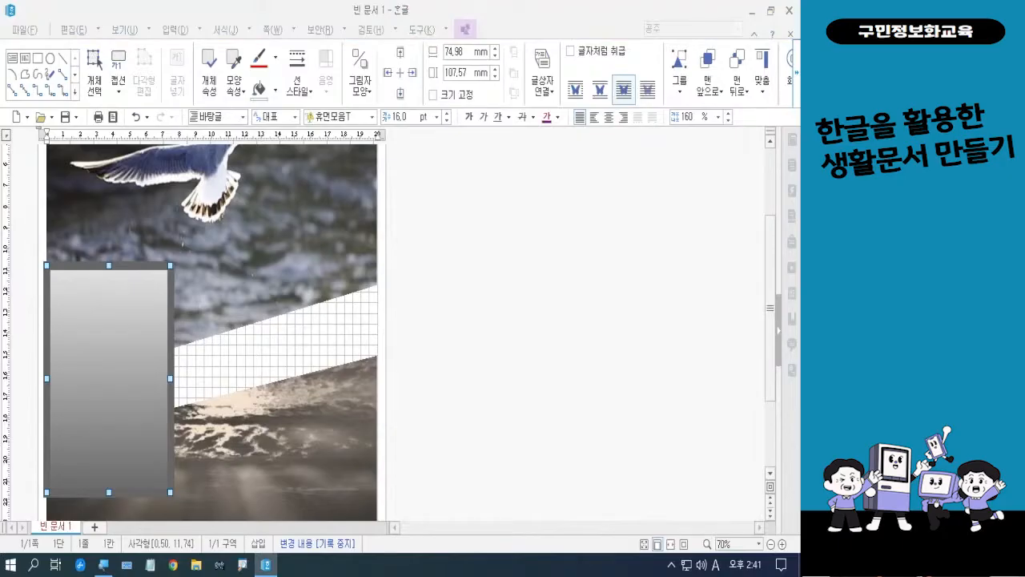
key("Hangul")
left_click(608, 119)
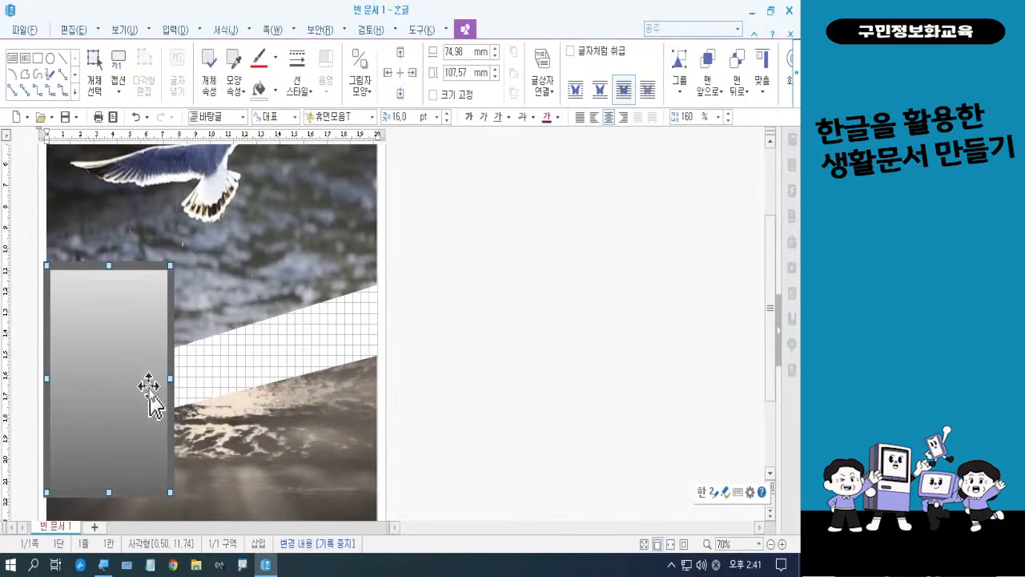
Nudge the text box slightly right to a horizontal position of about 0.66, bringing its thick border inside the pictures' left edge, and deselect it
left_click(443, 351)
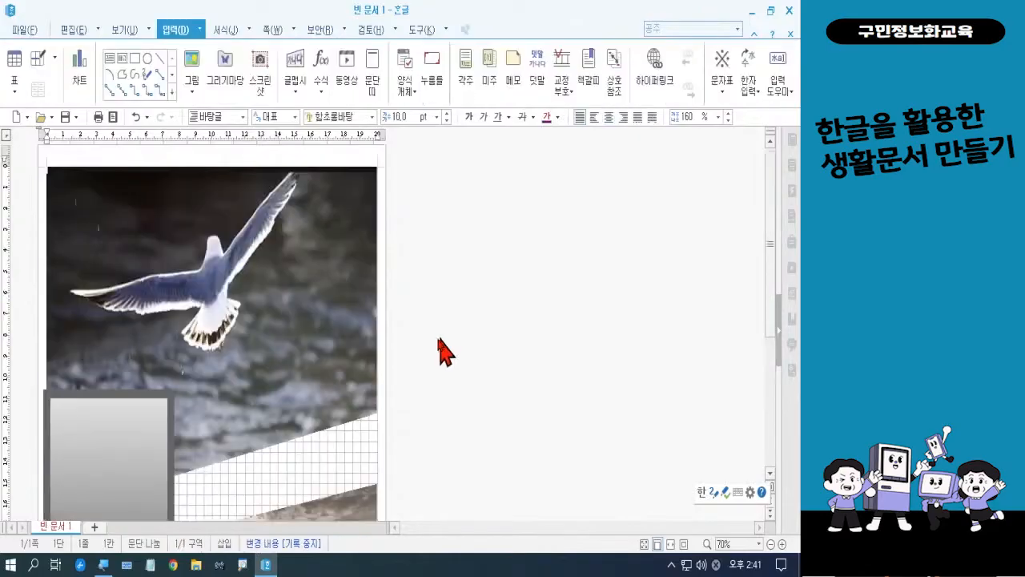
scroll(161, 336, "down", 3)
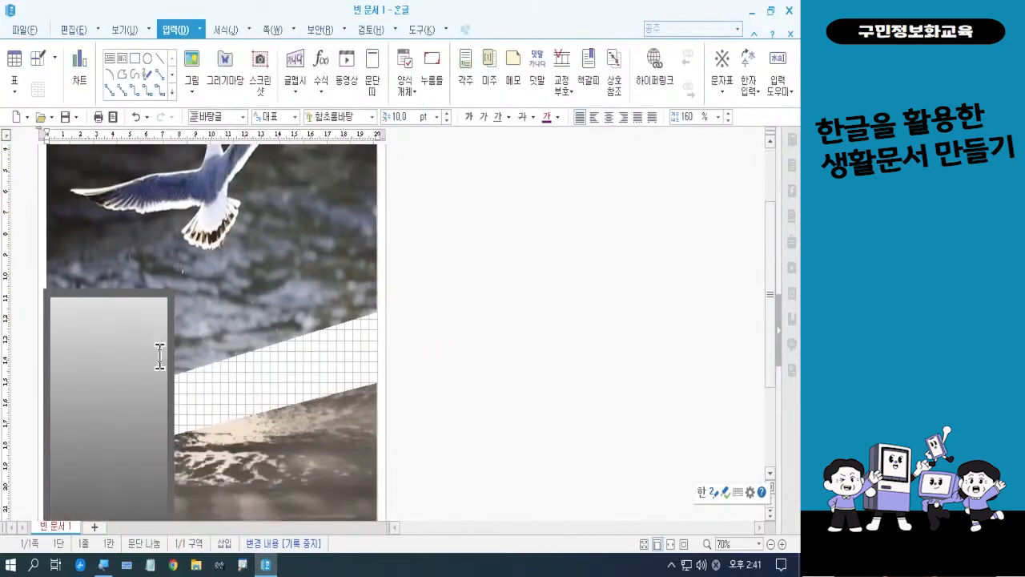
scroll(161, 356, "down", 1)
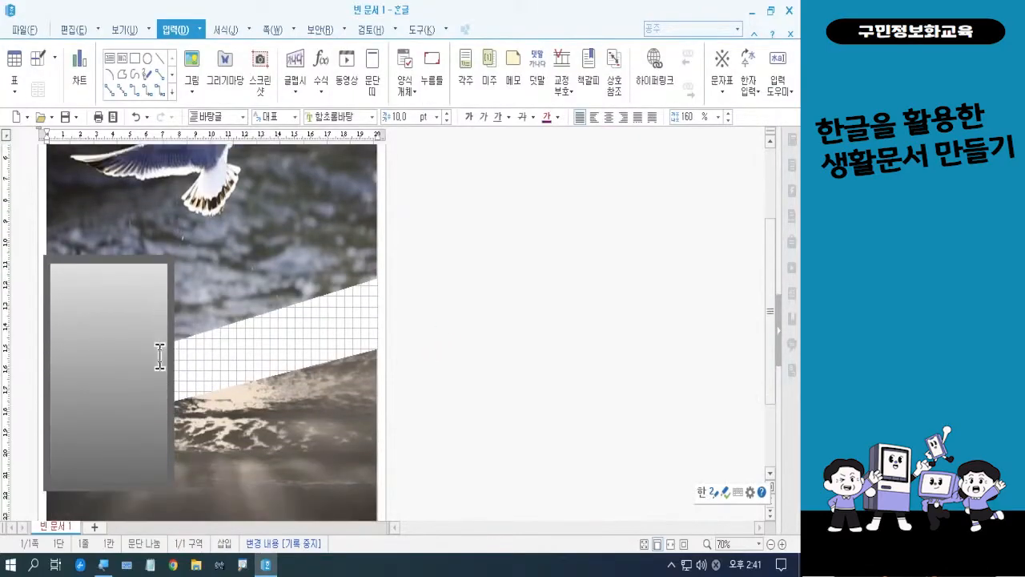
left_click(781, 544)
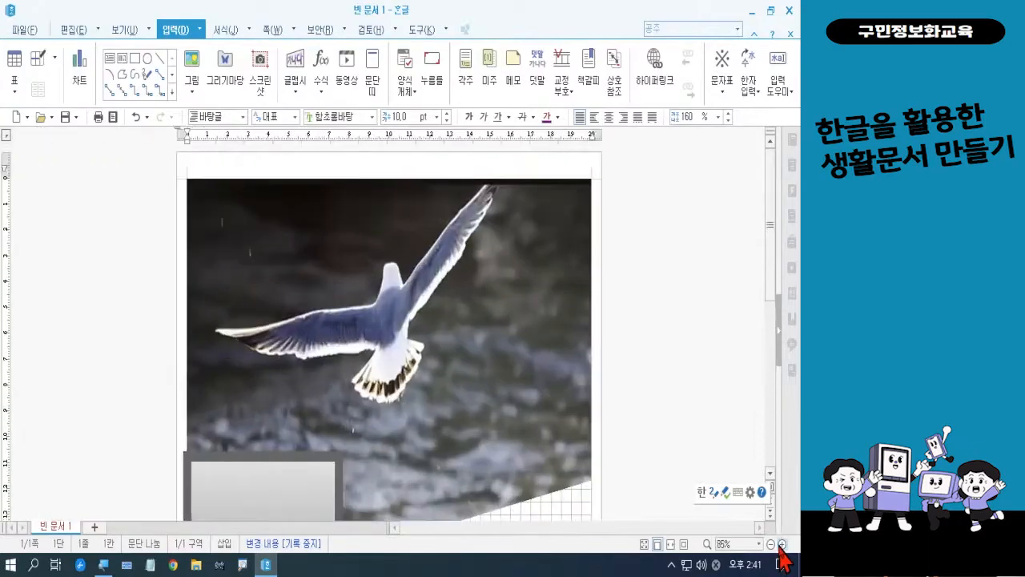
left_click(781, 544)
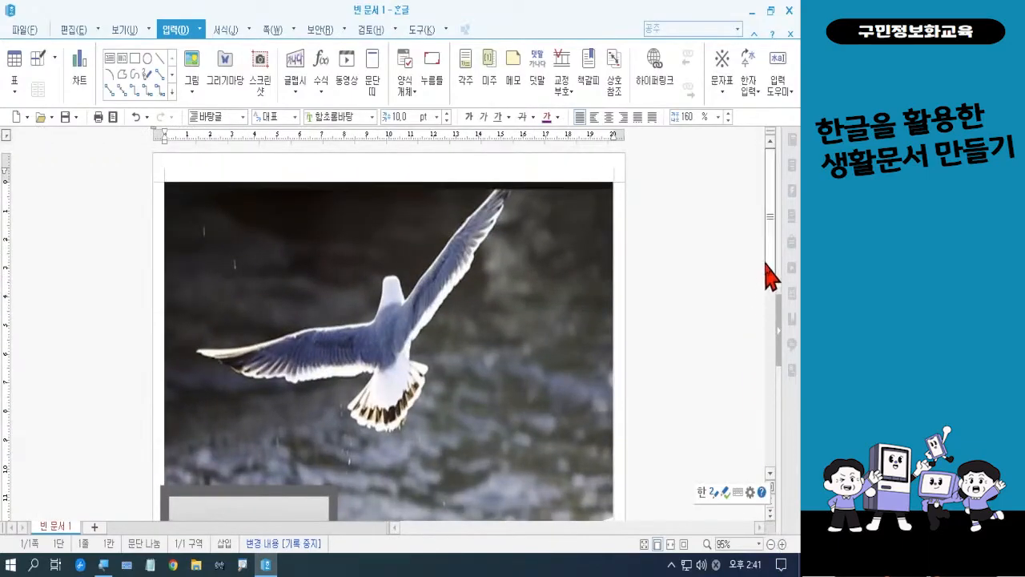
left_click_drag(766, 264, 774, 382)
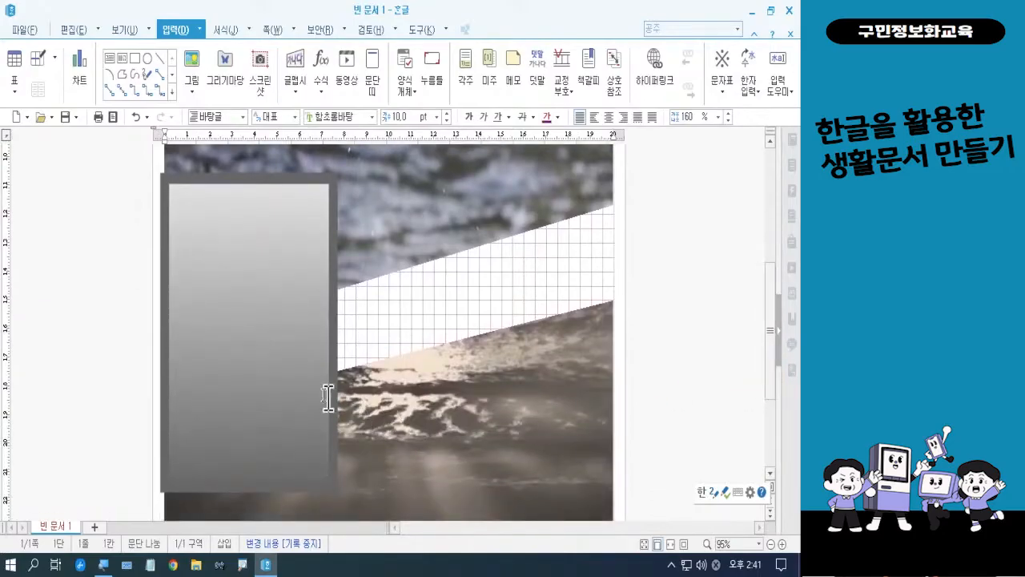
left_click(260, 350)
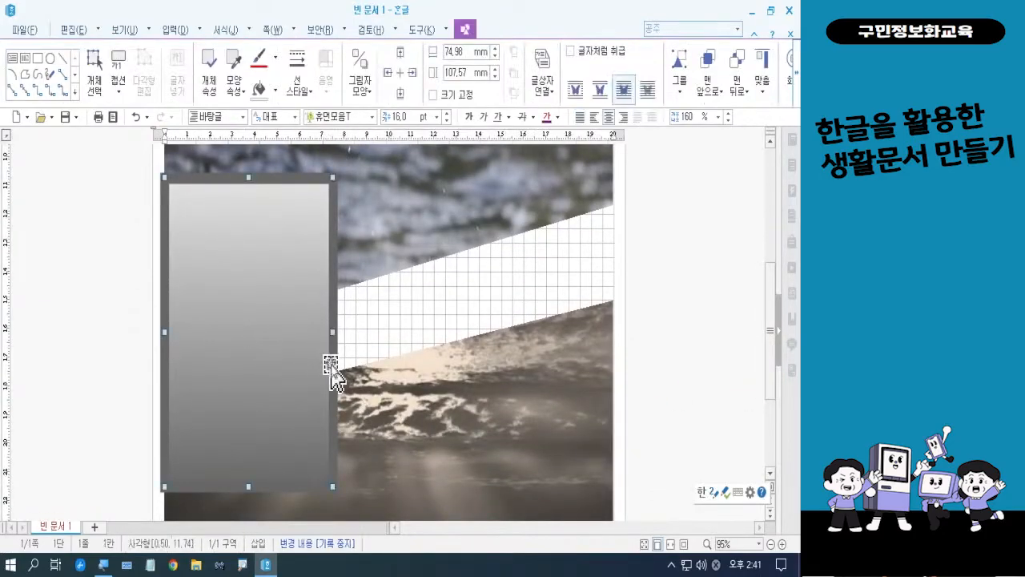
key("Right")
key("Right")
key("Right")
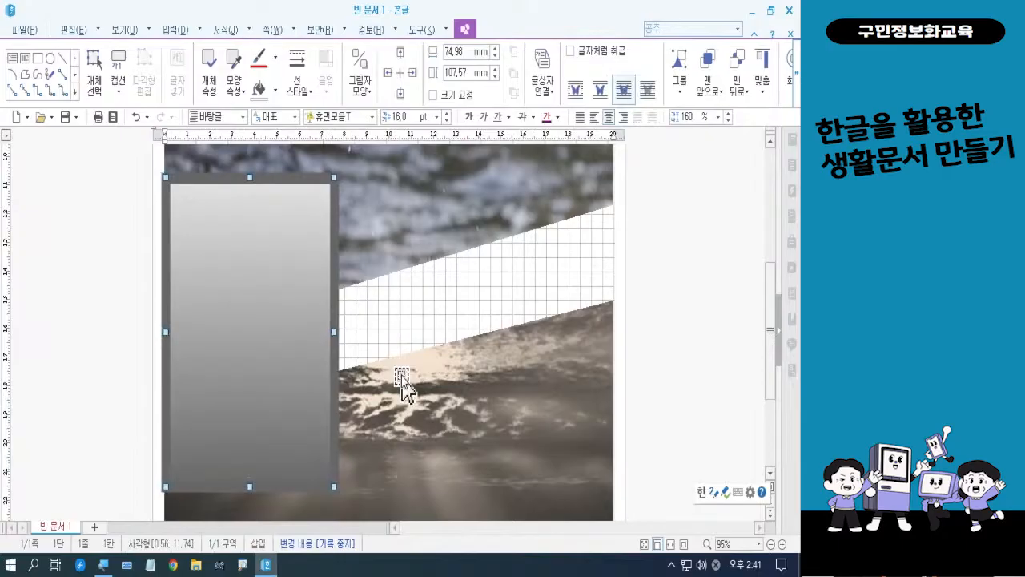
key("Right")
key("Right")
key("Right")
key("Right")
key("Right")
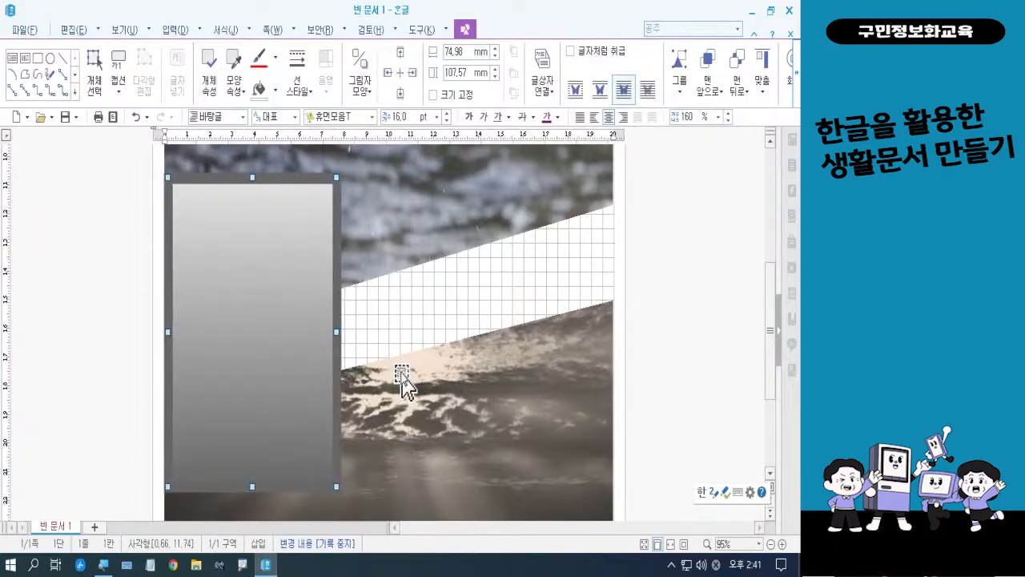
left_click(714, 355)
Start the text box's message with the line "더 멀리 보기 위해서는" and begin a new line
left_click(294, 320)
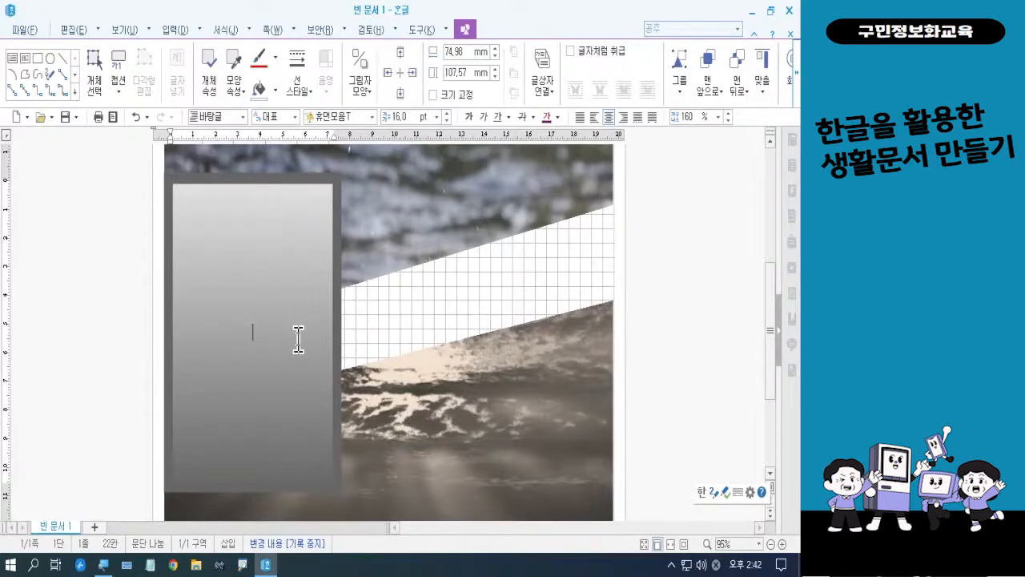
type("더 멀리")
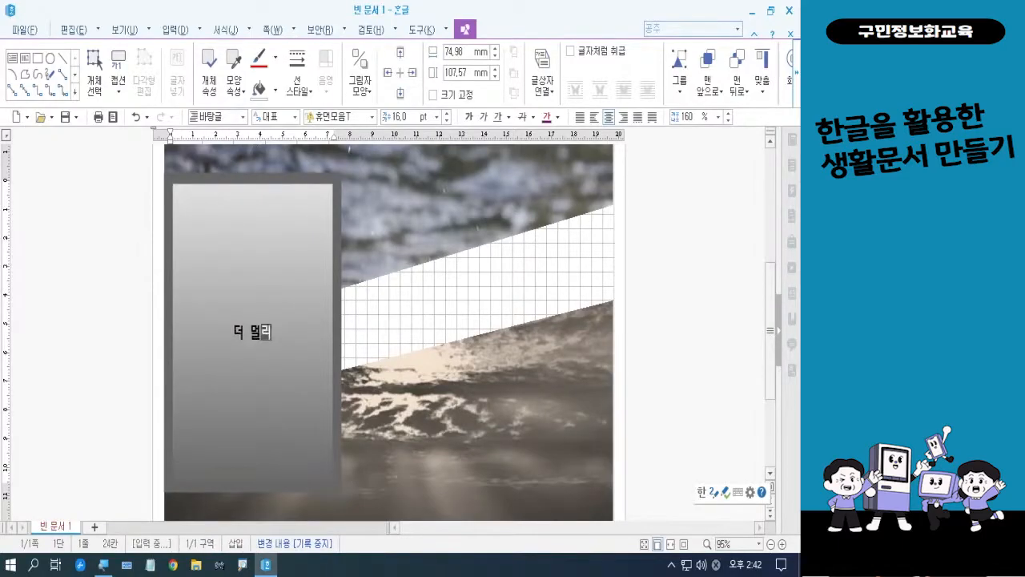
type(" 보기")
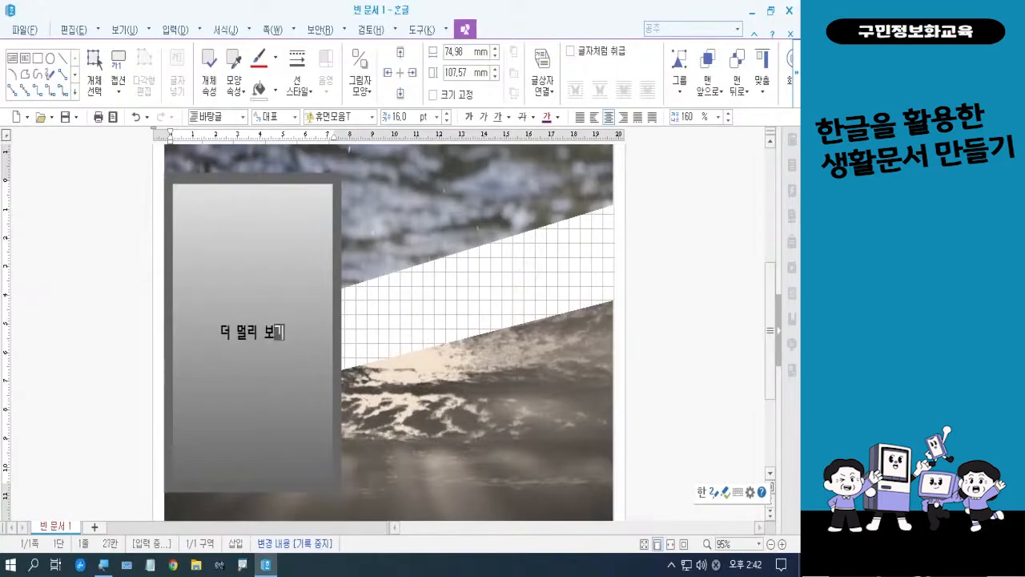
type(" 웅해서는")
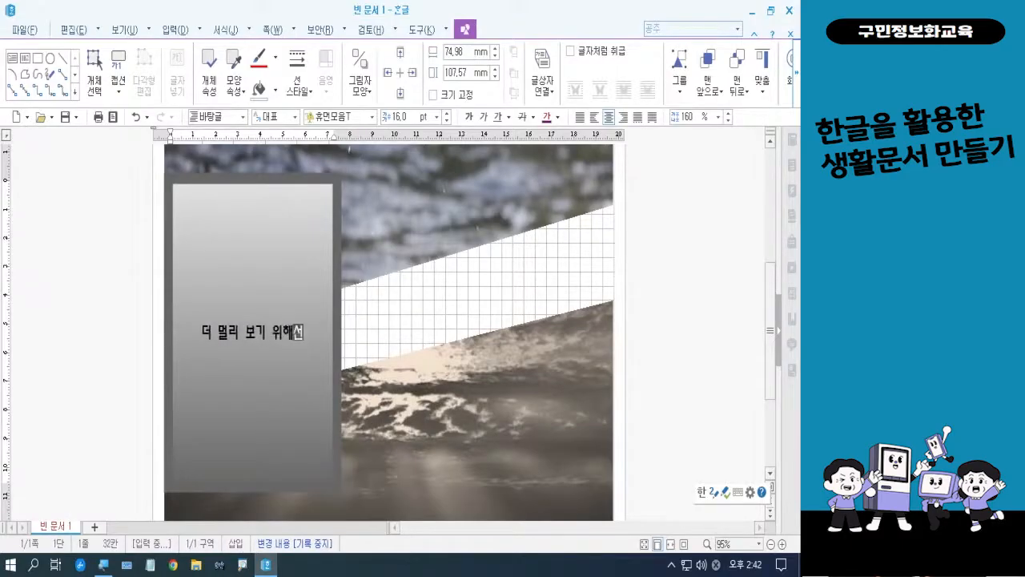
key("Return")
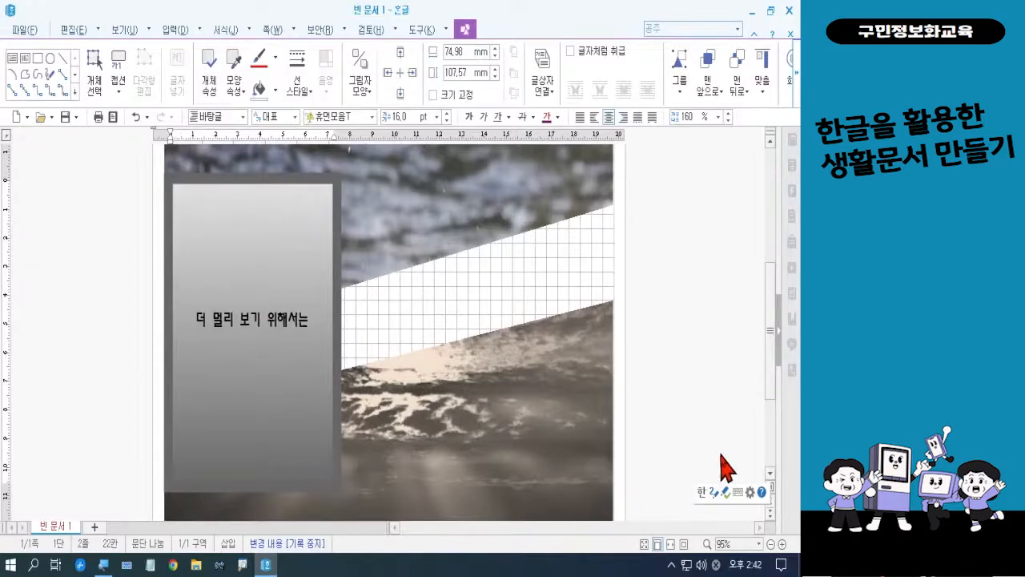
Add the second line "하늘을 날기가 두려워도" to the text box and begin a new line
type("한")
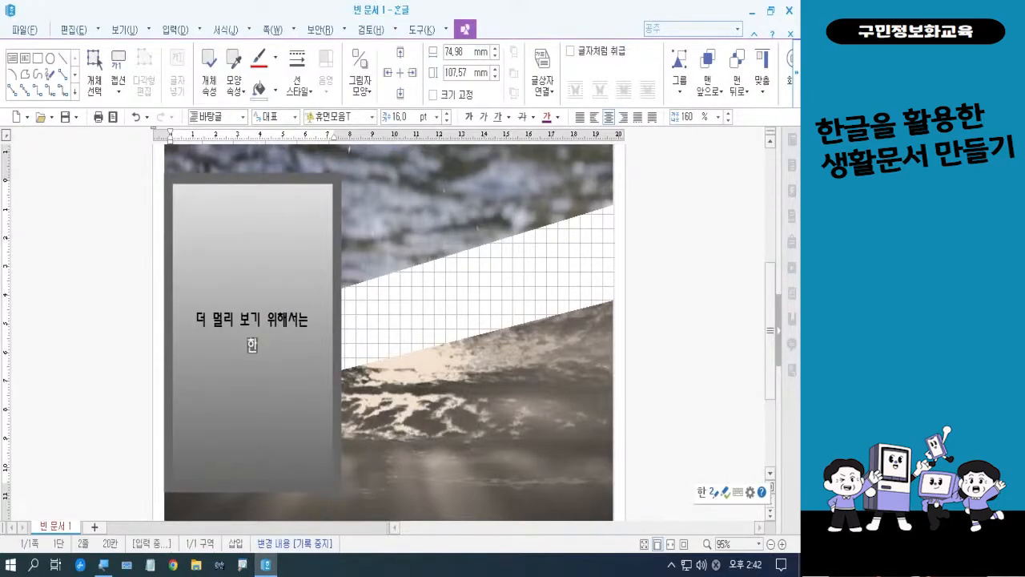
type("늘을 나")
type("기가 들")
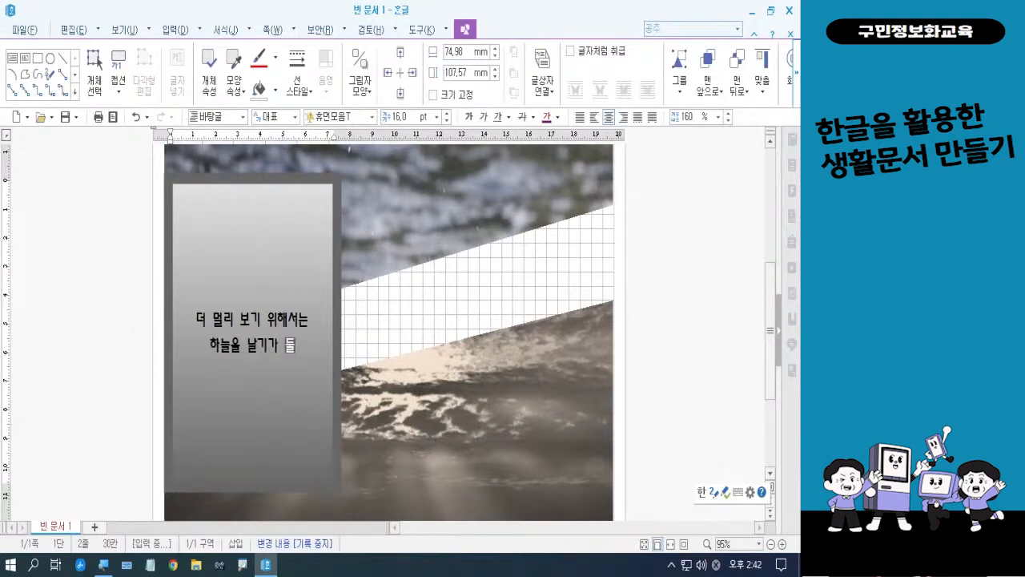
type("려워도")
key("Return")
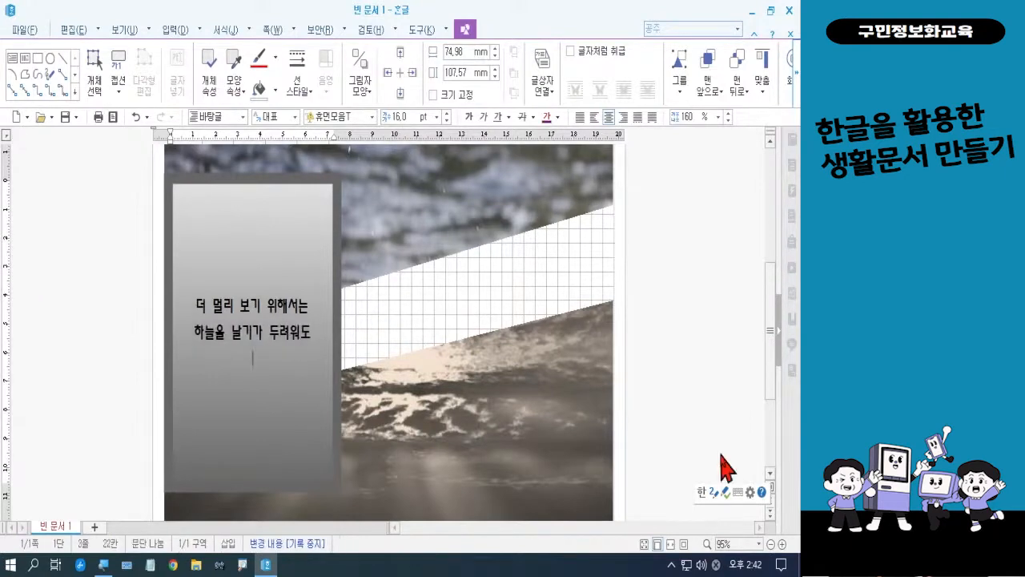
Add the third line "땅이 익숙해도 날아야합니다." to the text box, with no space inside "날아야합니다"
type("ㄸ")
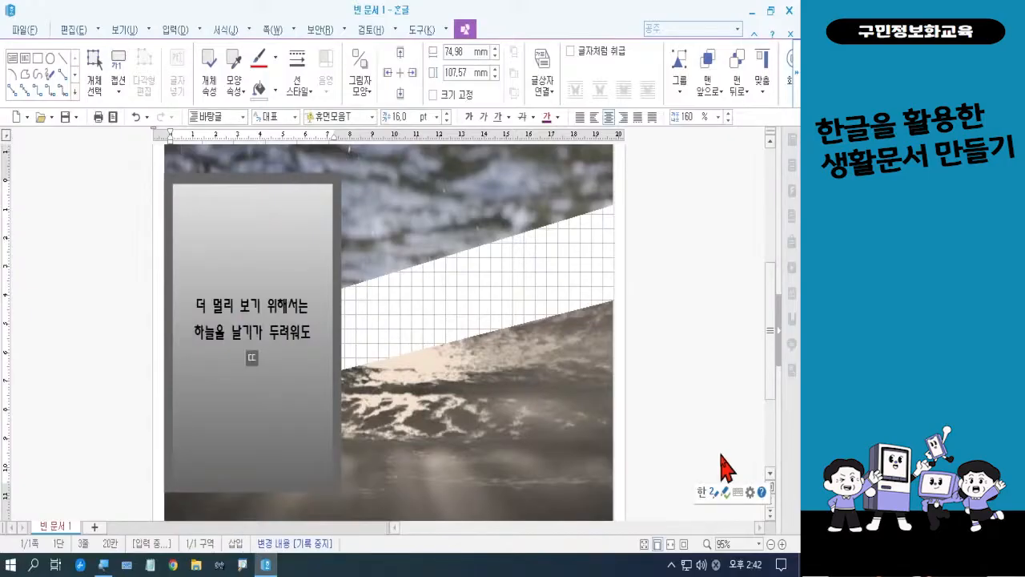
type("이 이")
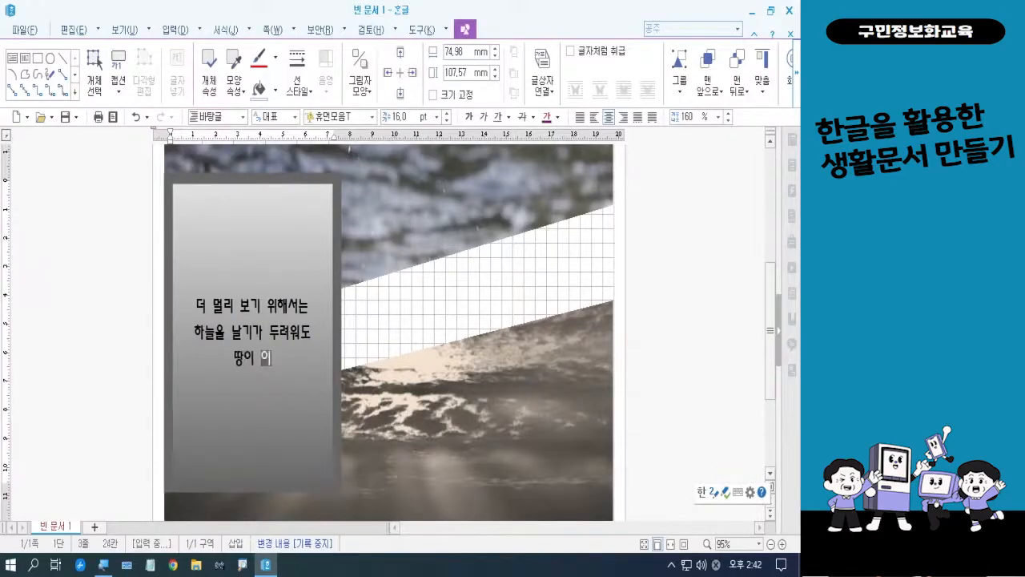
type("ㄱ수")
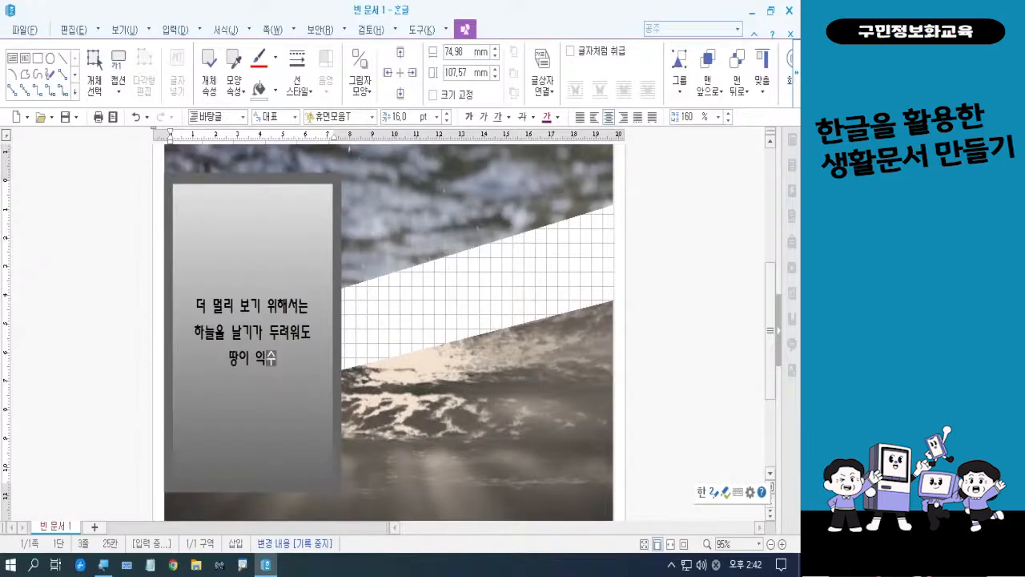
type("ㄱ해도")
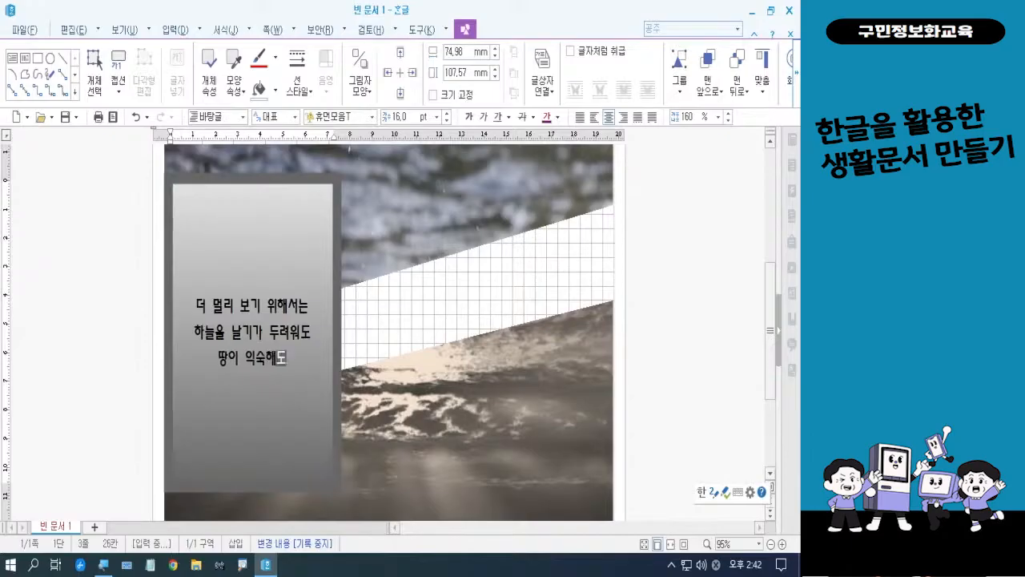
type(" 날앙")
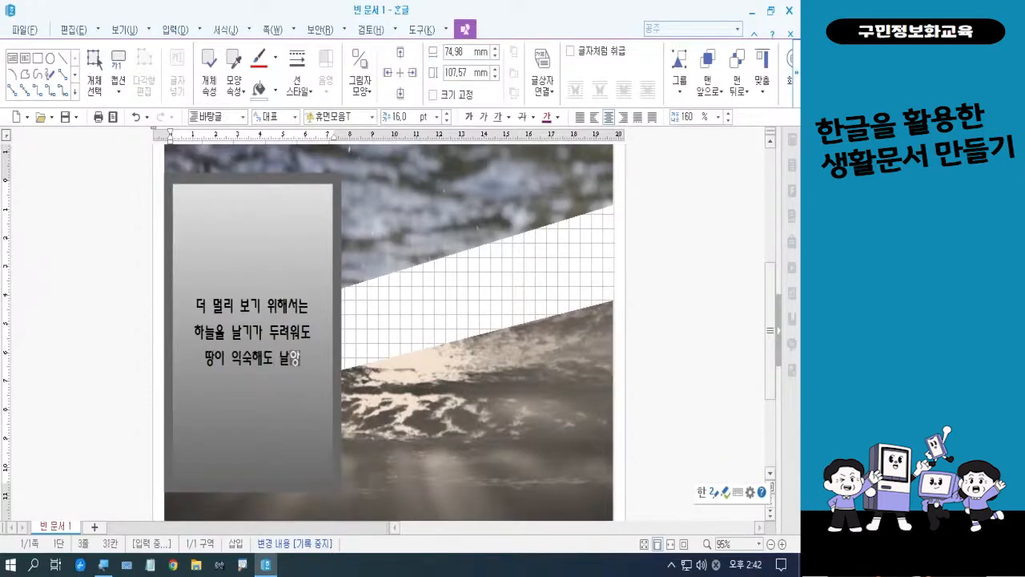
type("ㅑ 합니다")
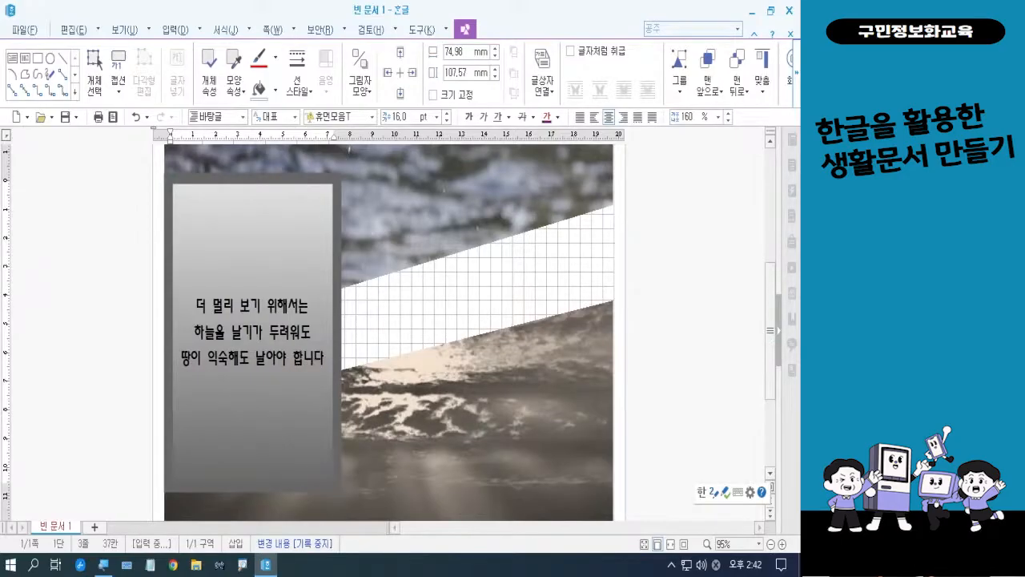
left_click(297, 359)
key("BackSpace")
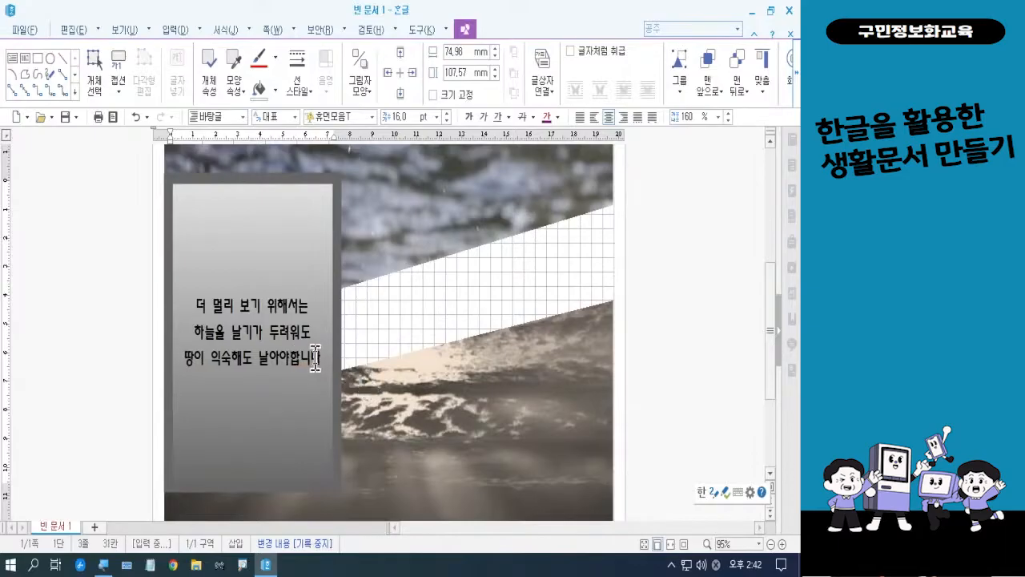
type(".")
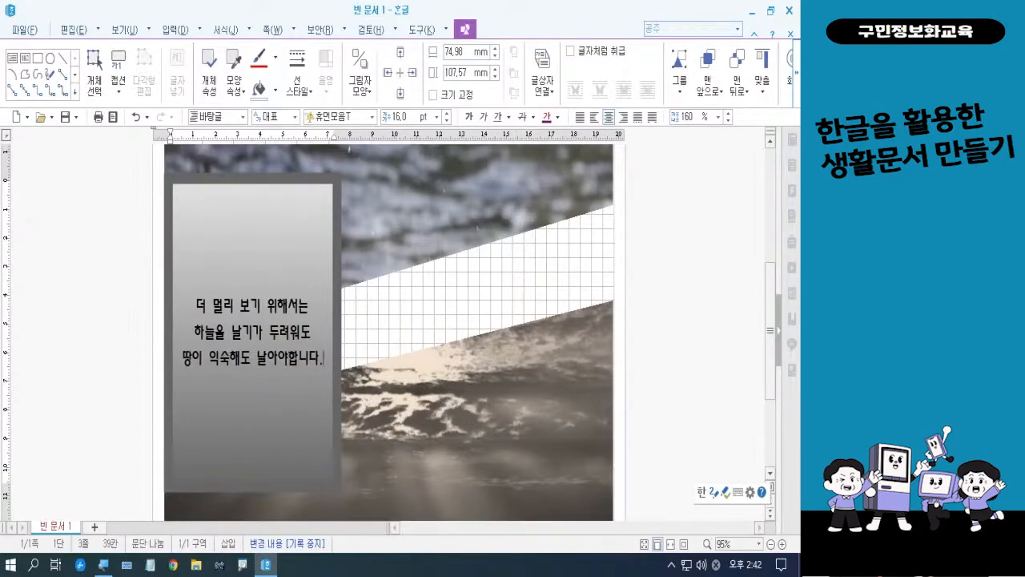
Add the fourth line "당신이 만들어 놓은 틀 속에" to the text box and begin a new line
key("Return")
type("당신")
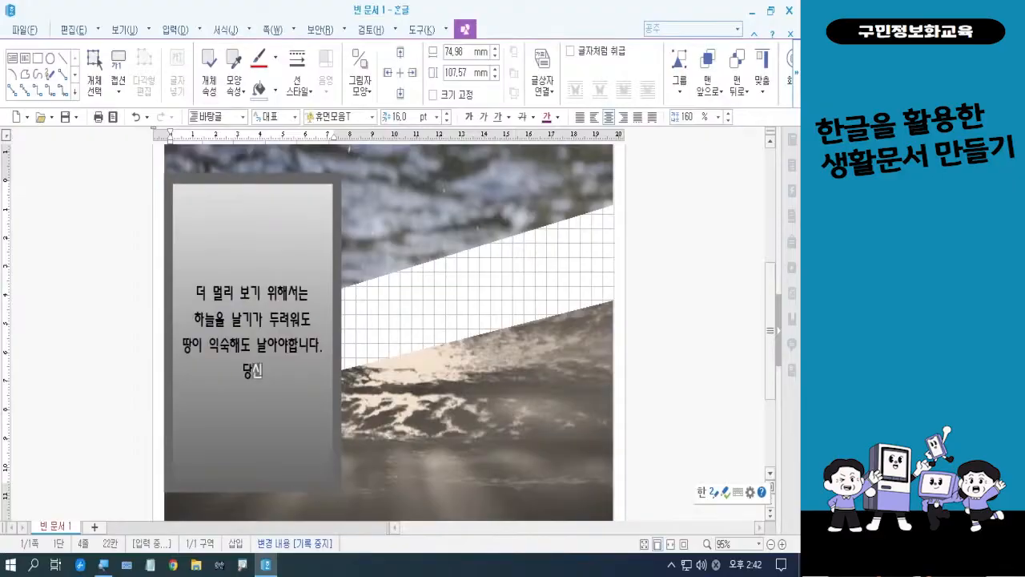
type("이 만")
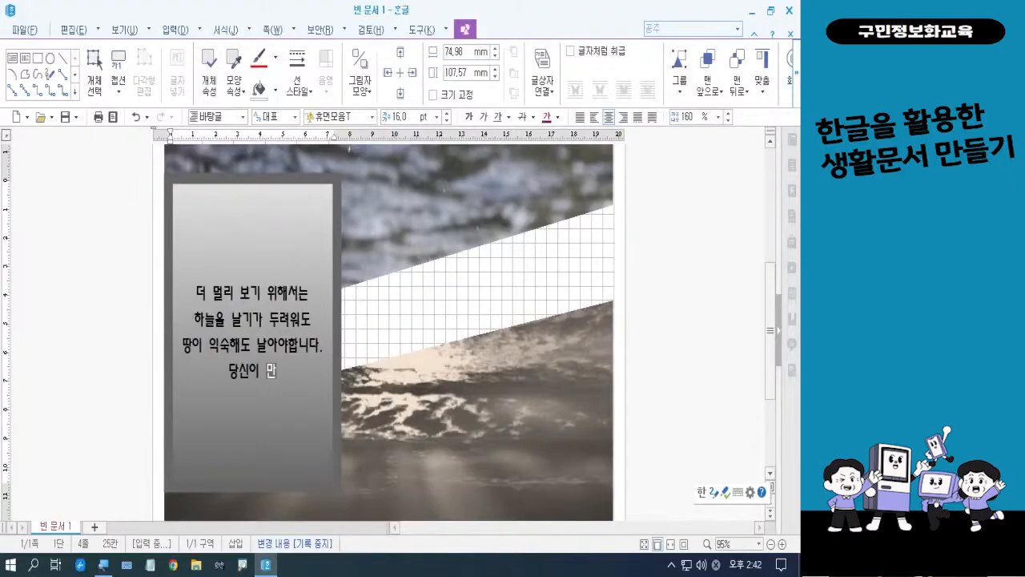
type("들어 놓ㅇ")
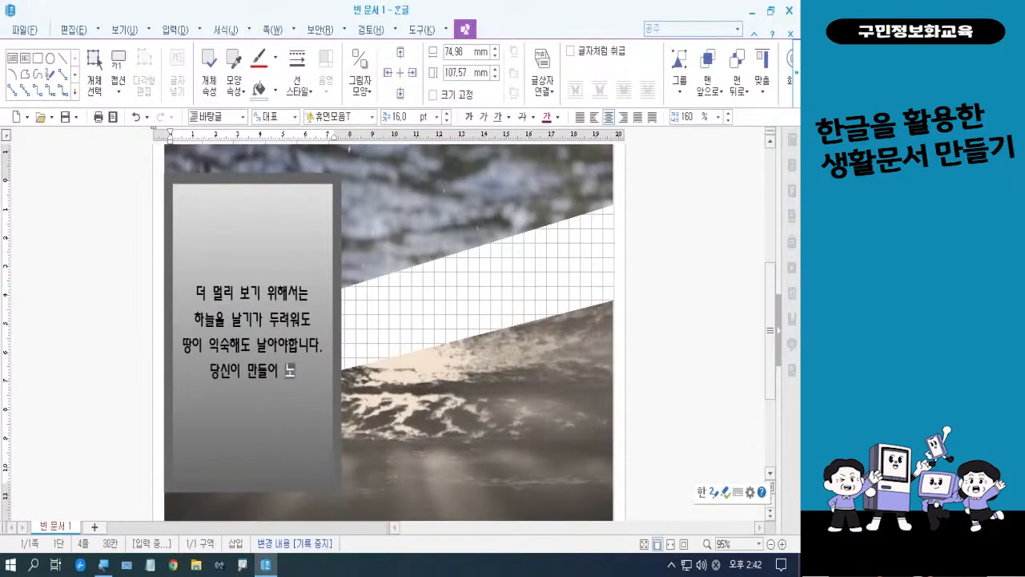
type("은 틀")
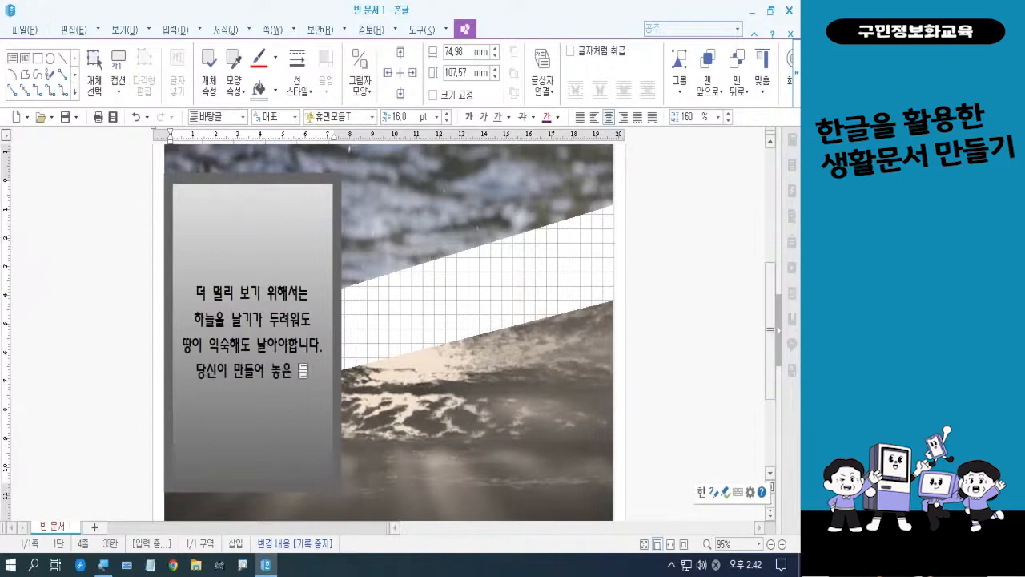
type(" 속에")
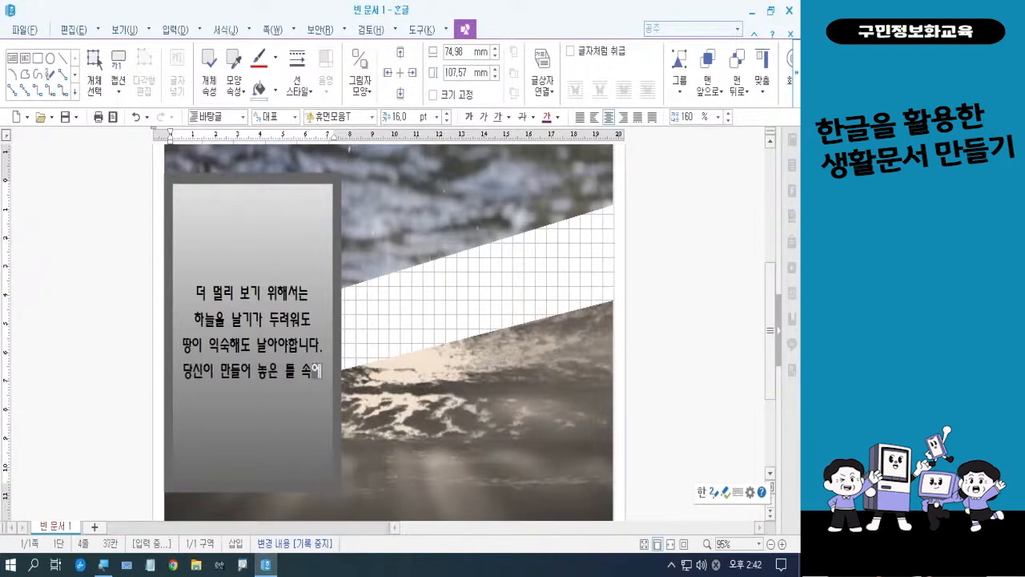
key("Return")
Add the fifth line "스스로를 묶어 놓는" to the text box and begin a new line
type("스스")
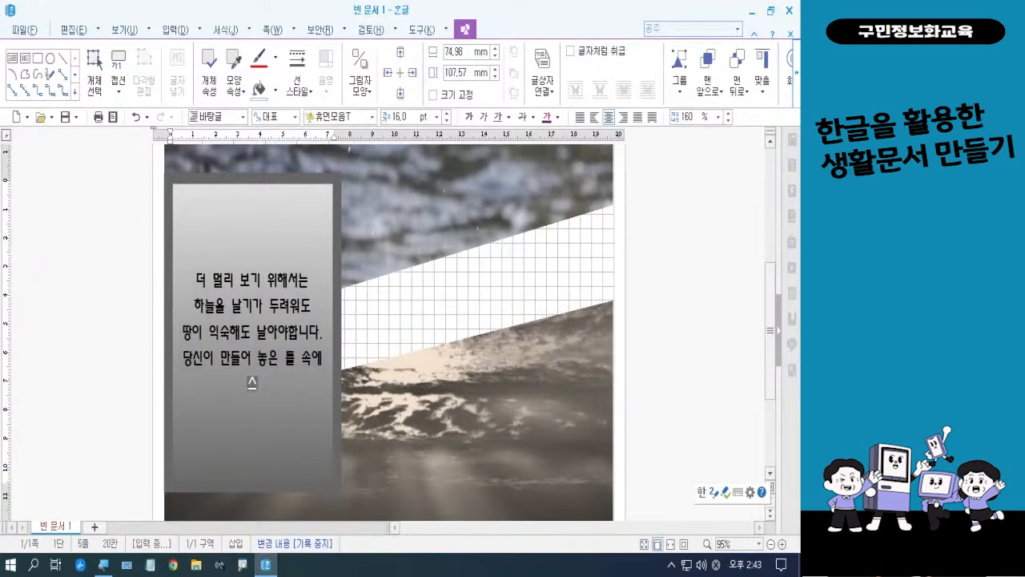
type("로를 무")
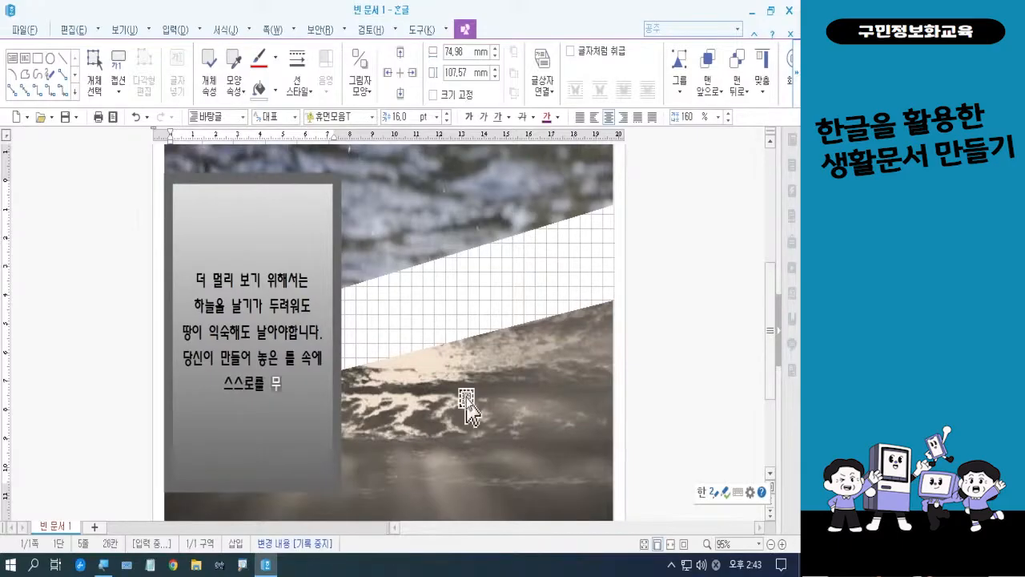
type("묶어")
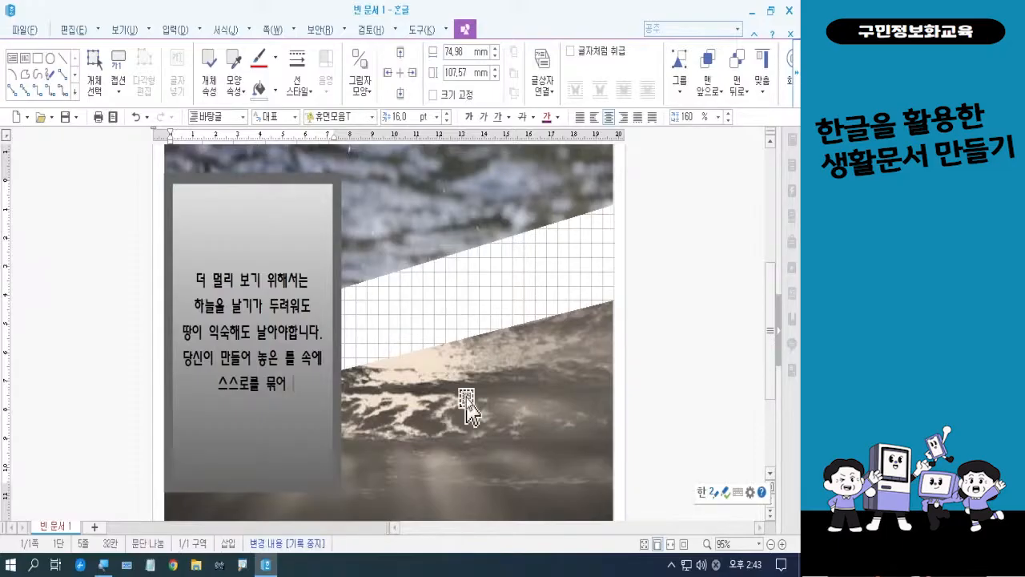
type(" 놓ㅇ")
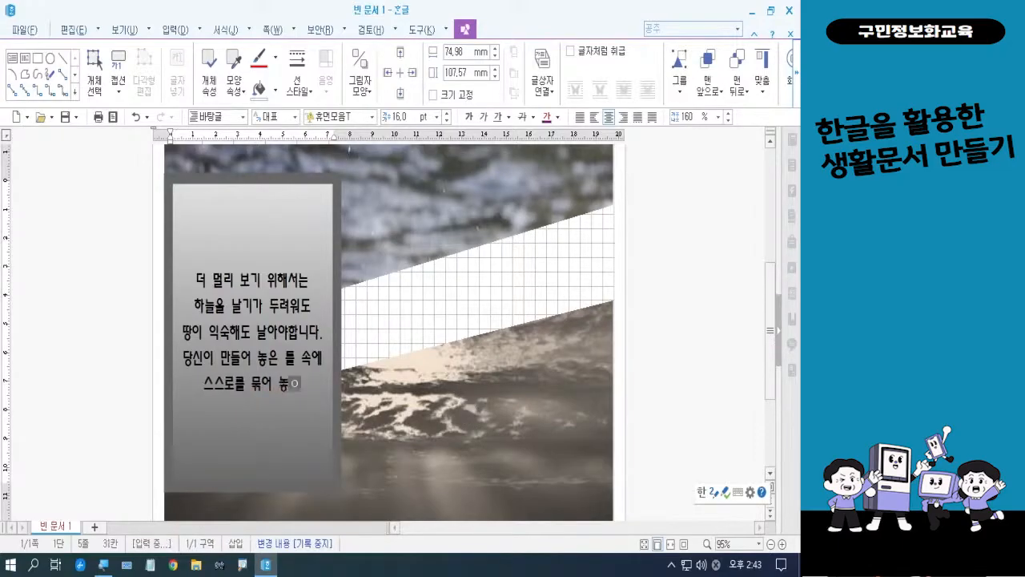
key("BackSpace")
type("는")
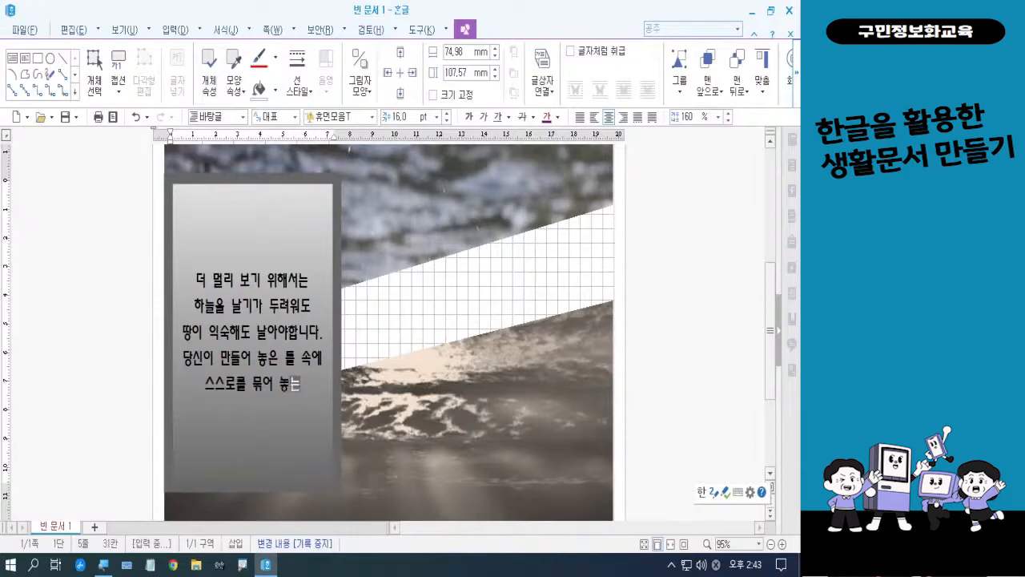
key("Return")
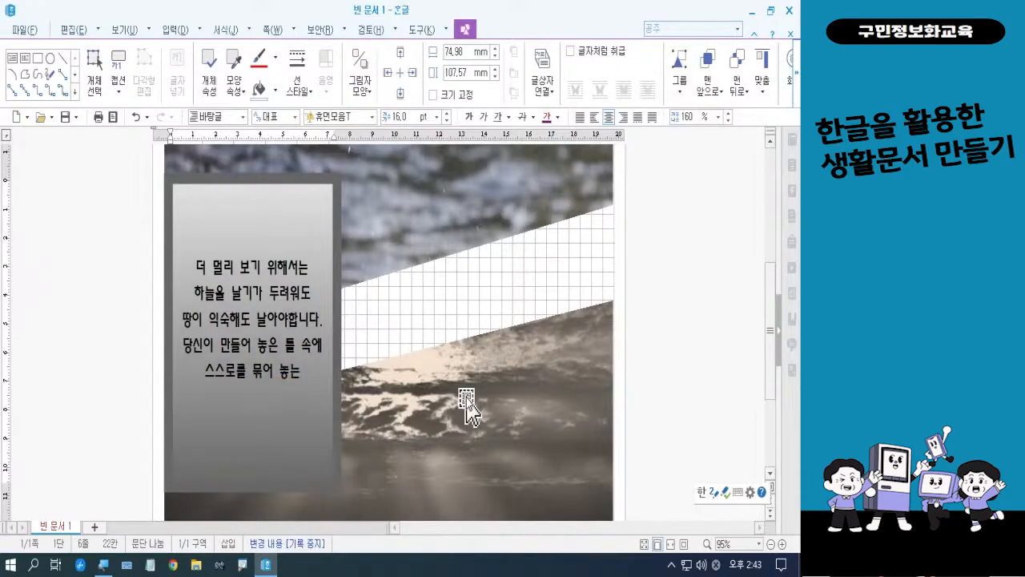
Complete the message with the last two lines "당신을 위한 강연에" and "초대합니다."
type("당")
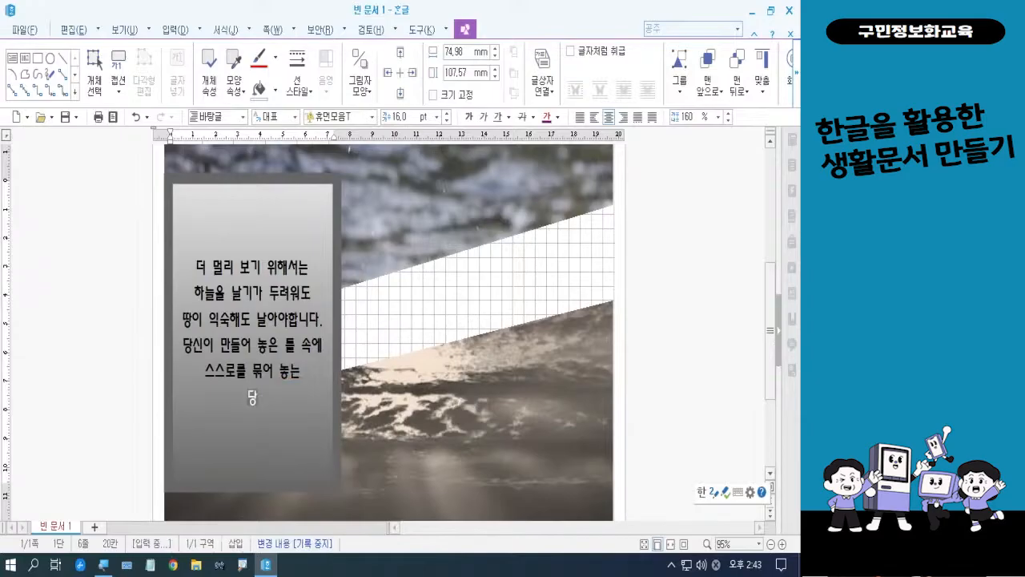
type("신을 위한")
type(" 강연에")
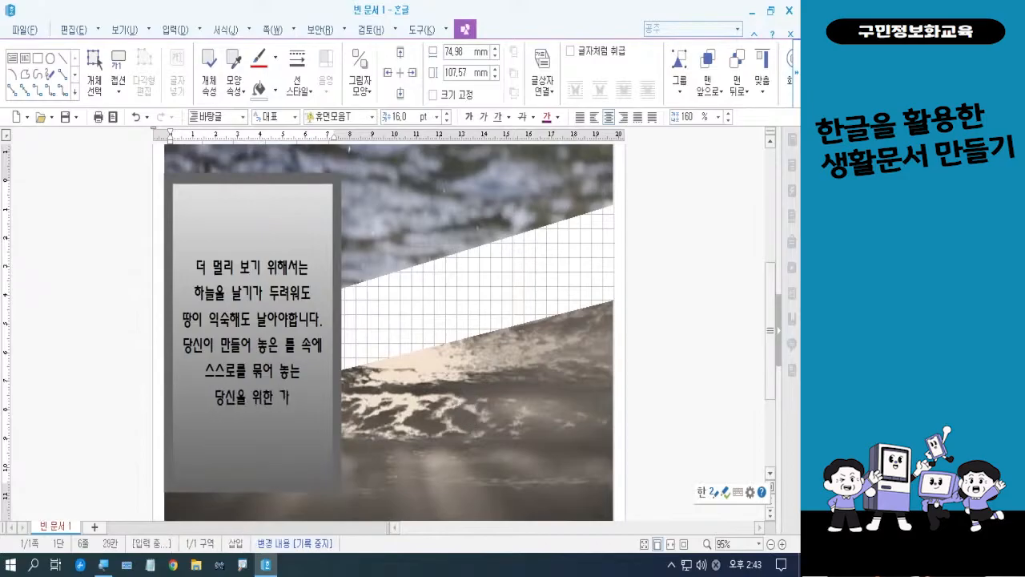
key("Return")
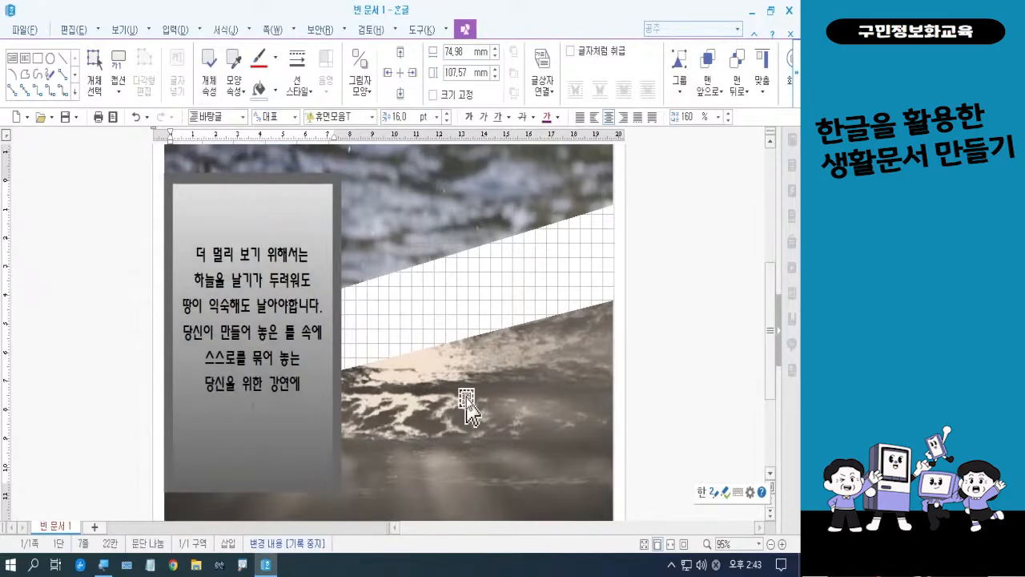
type("초대합니다.")
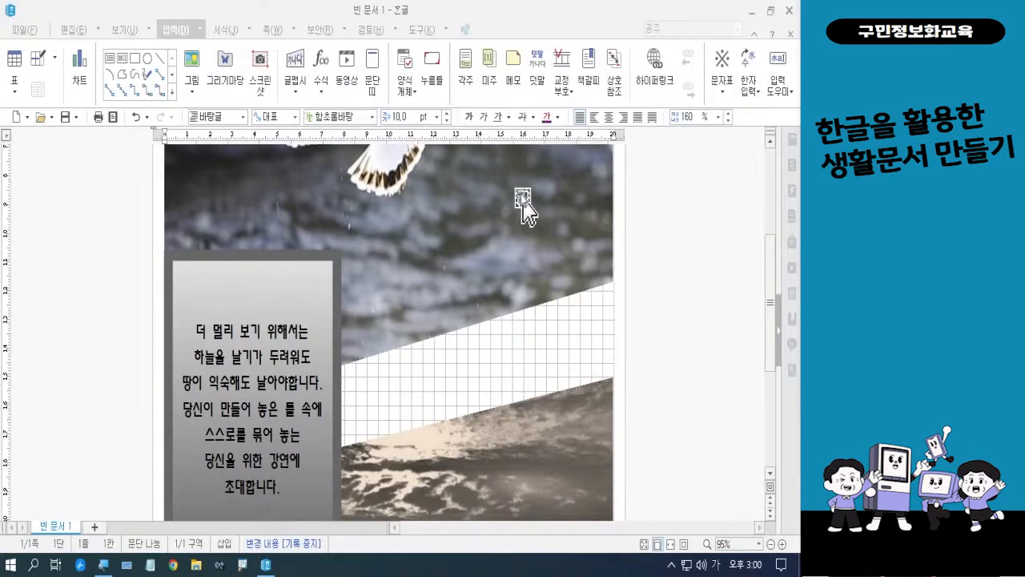
Turn off the grid display (격자 보기) and set the grid mode to 격자에 상관없이
left_click(647, 269)
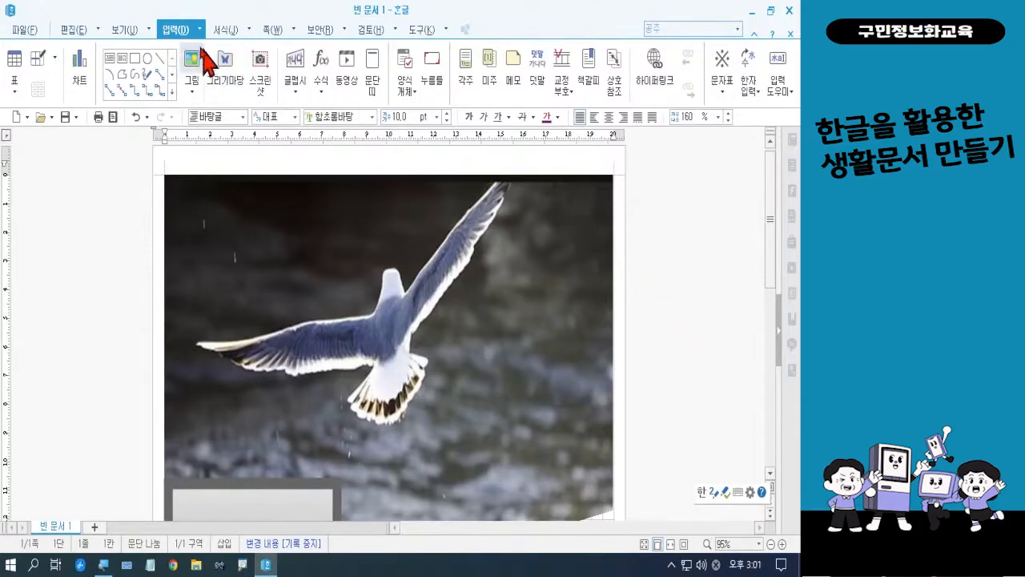
left_click(127, 31)
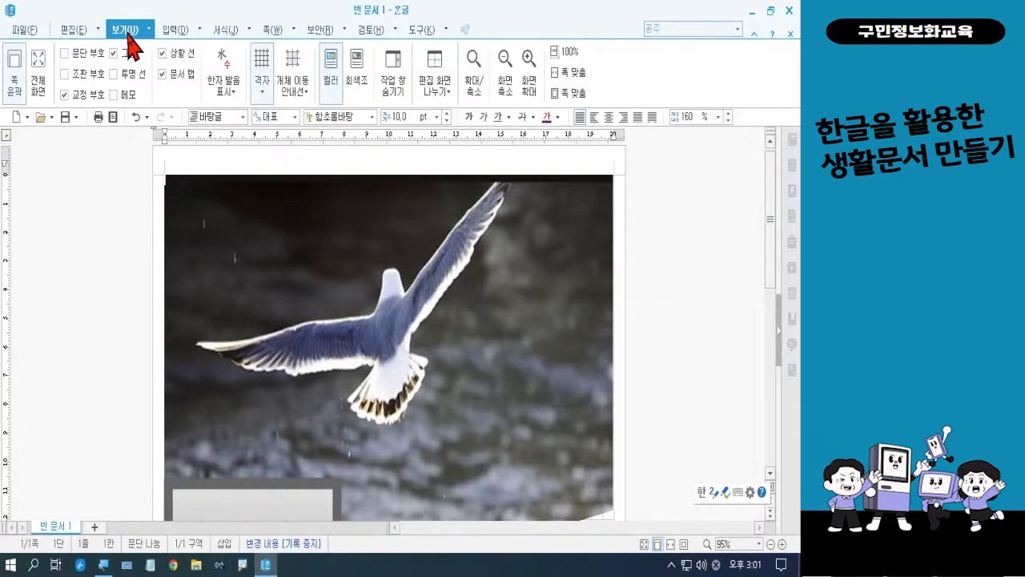
left_click(261, 93)
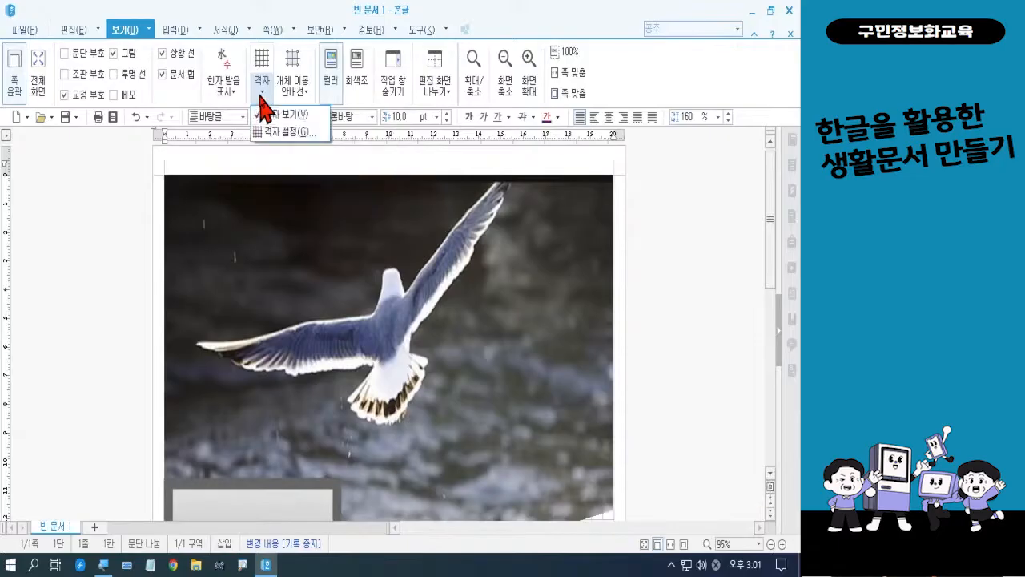
left_click(269, 133)
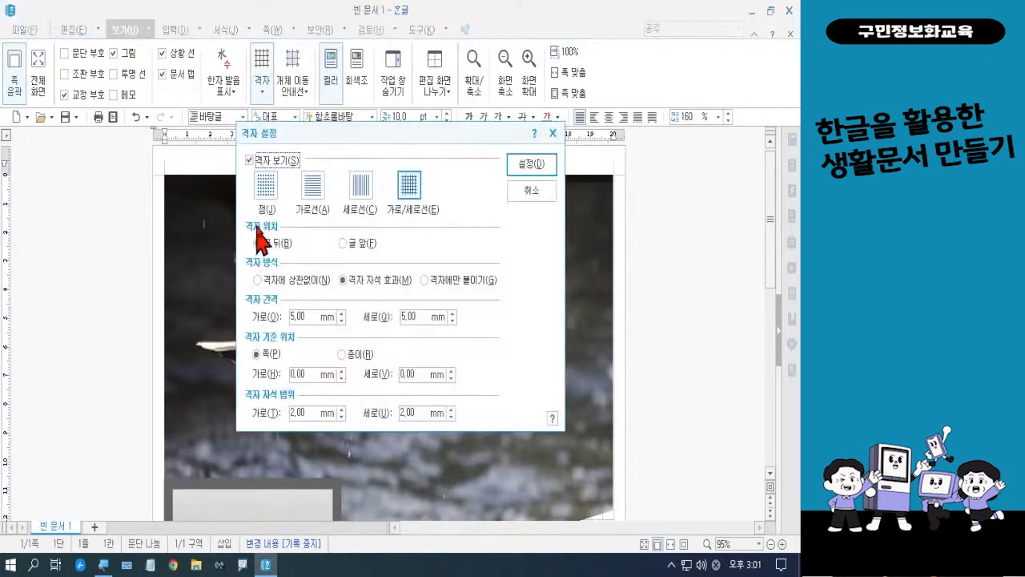
left_click(250, 161)
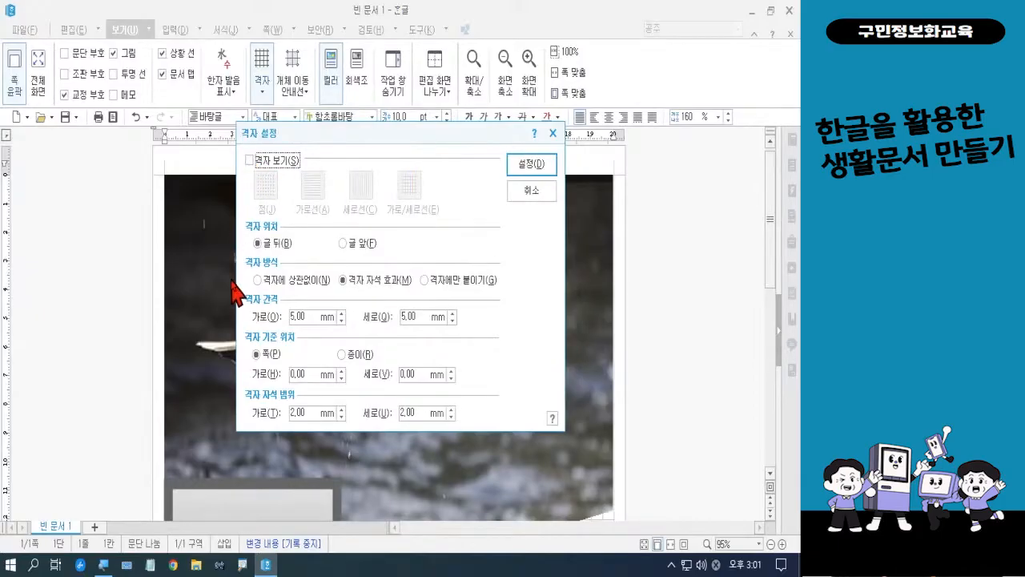
left_click(289, 282)
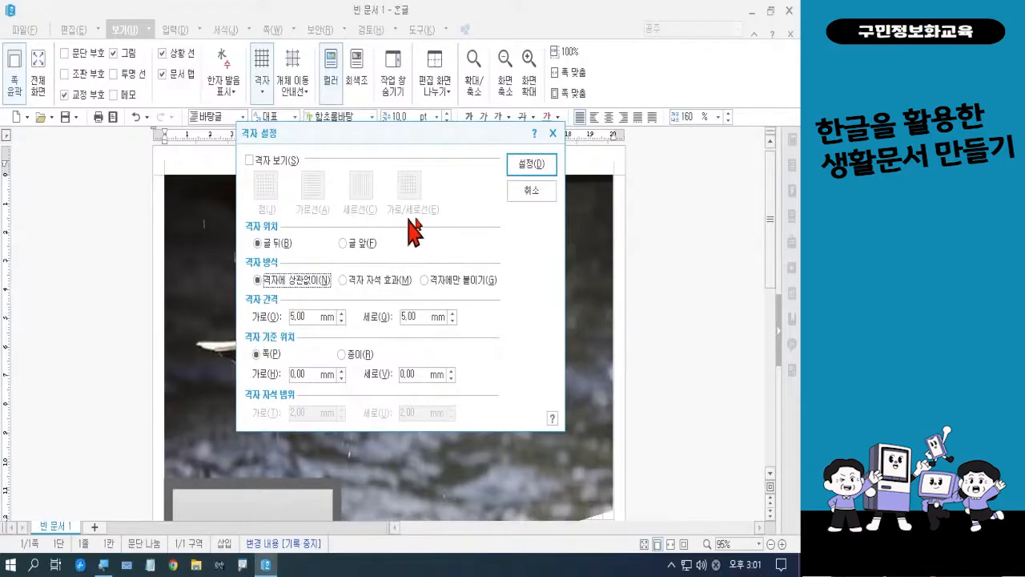
left_click(535, 167)
Fill the page background of both page sides with the solid colour 검정 (RGB: 0,0,0) 40% 밝게
scroll(648, 360, "down", 5)
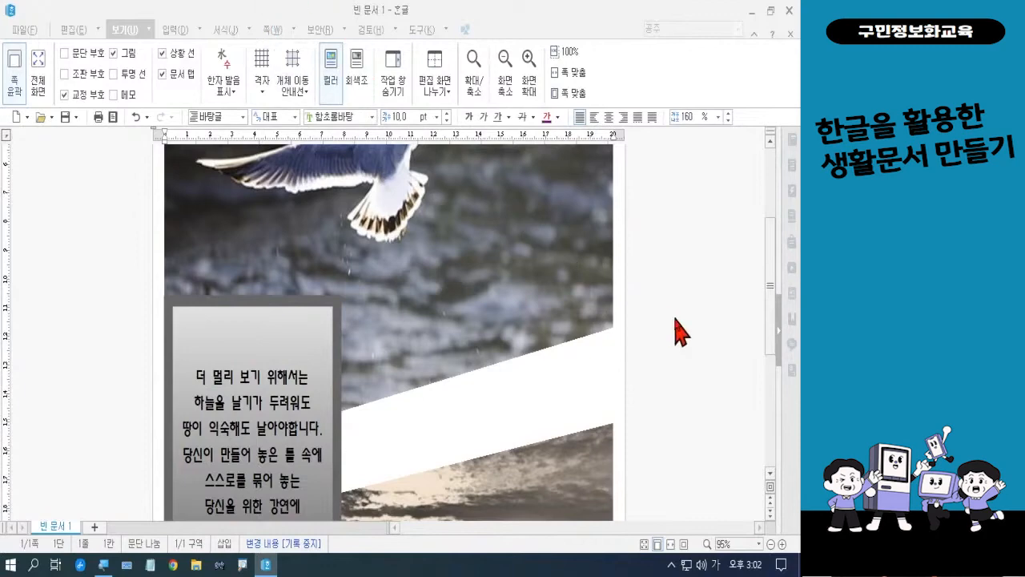
scroll(681, 331, "up", 3)
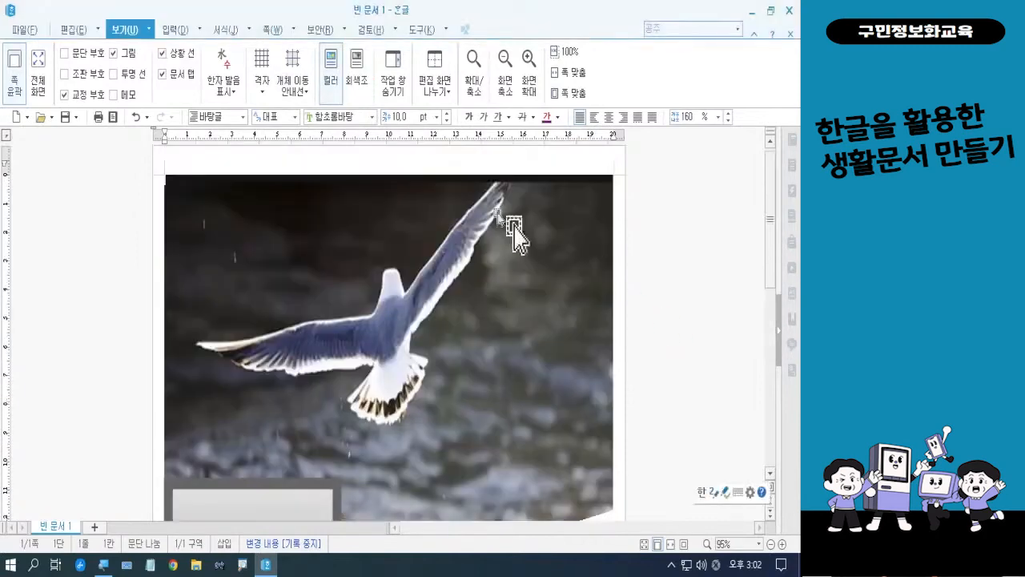
left_click(264, 32)
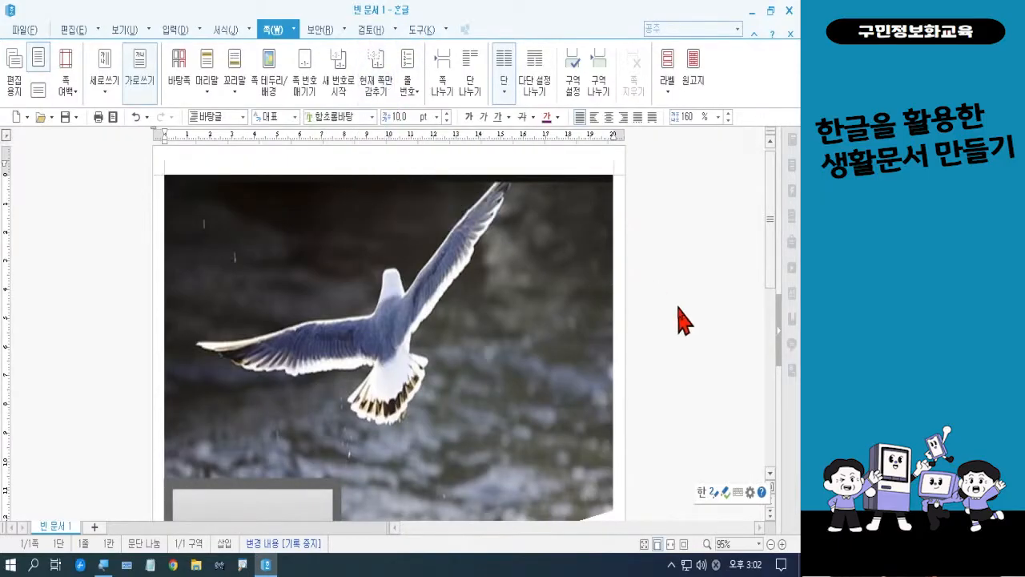
left_click(274, 108)
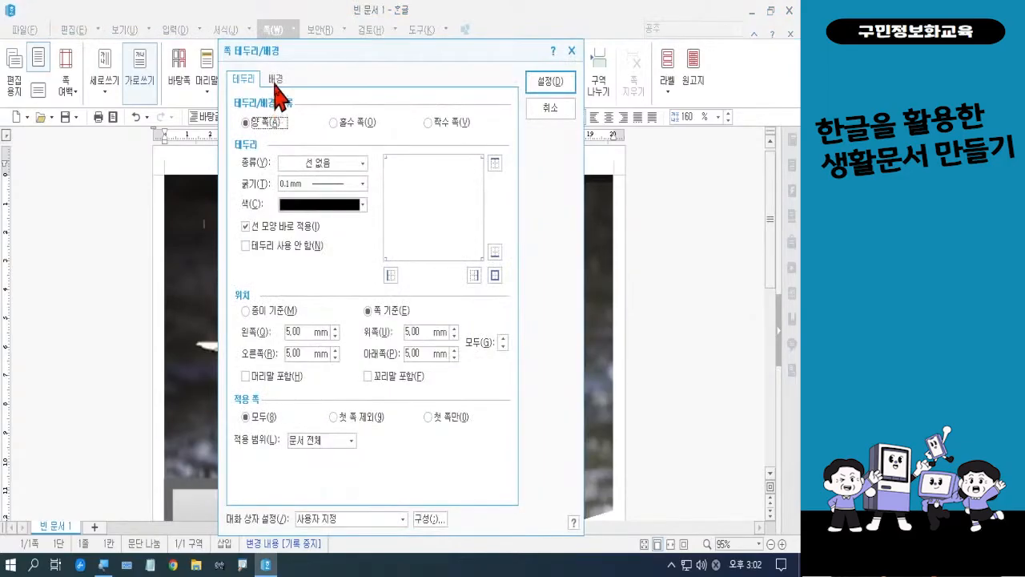
left_click(277, 80)
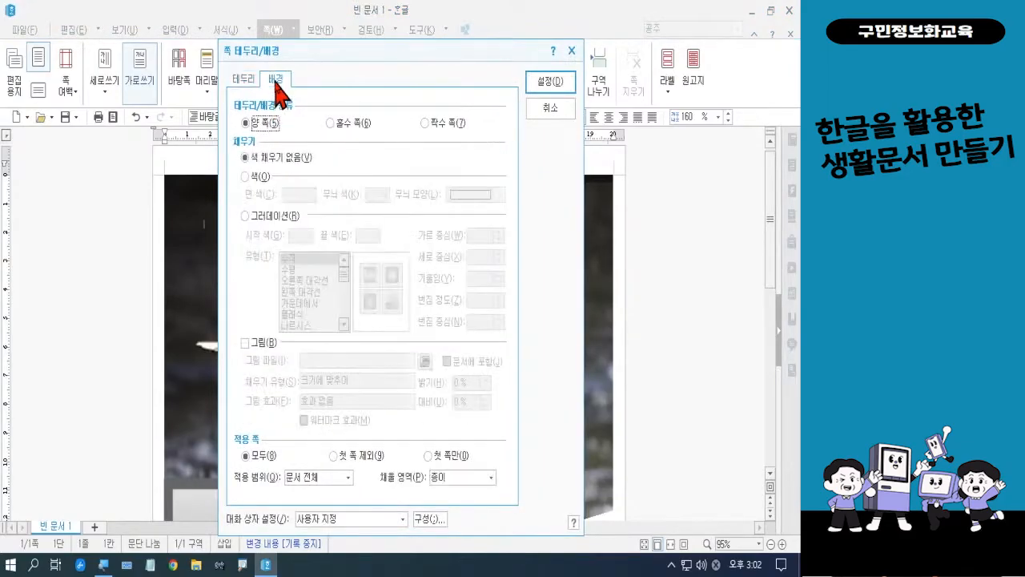
left_click(246, 176)
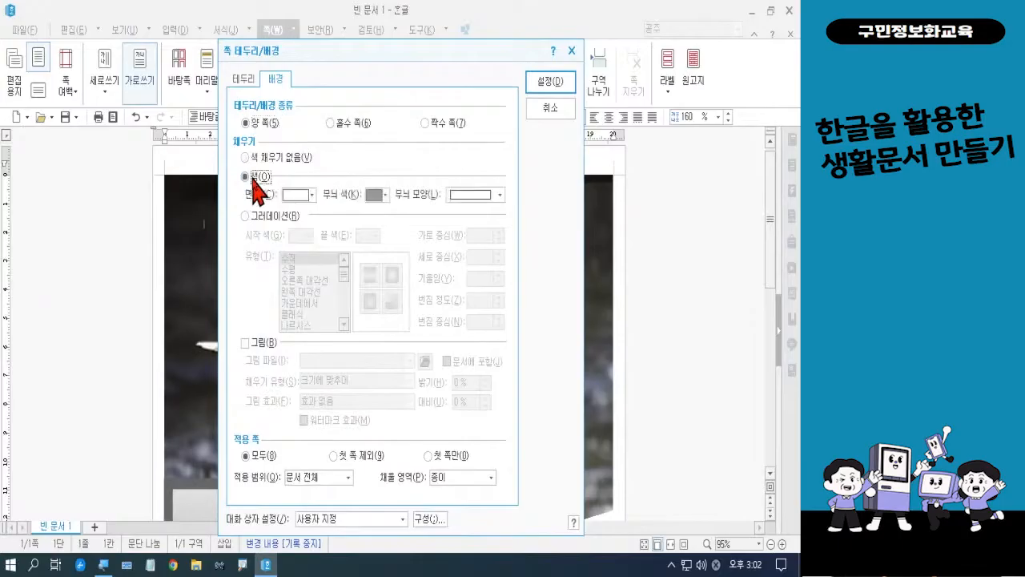
left_click(309, 197)
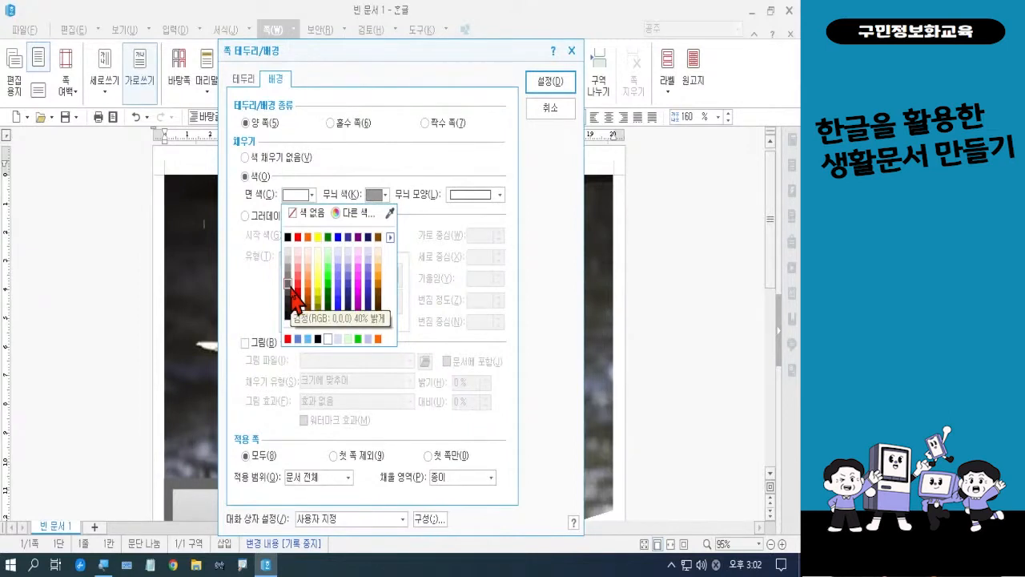
left_click(288, 284)
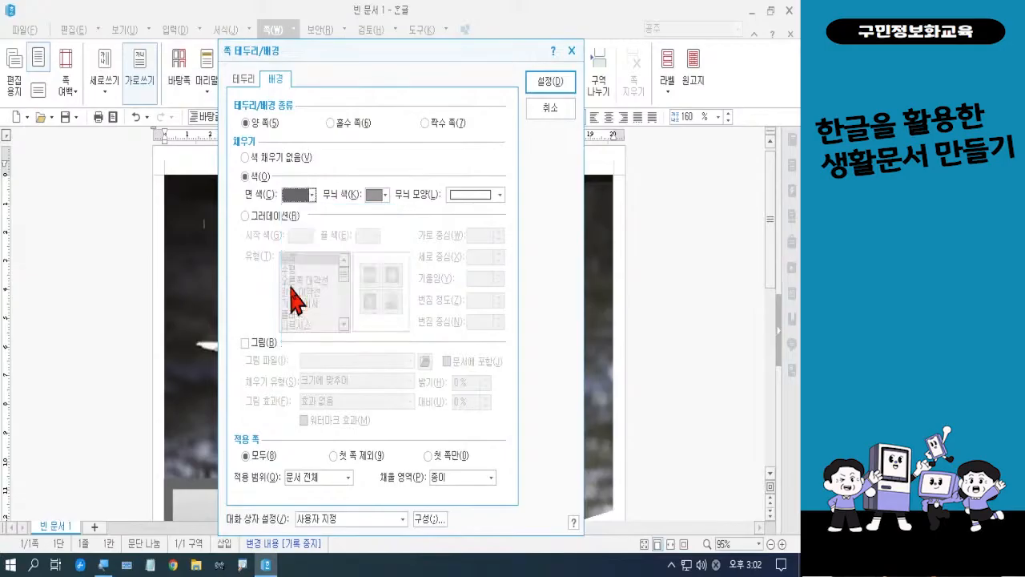
left_click(548, 83)
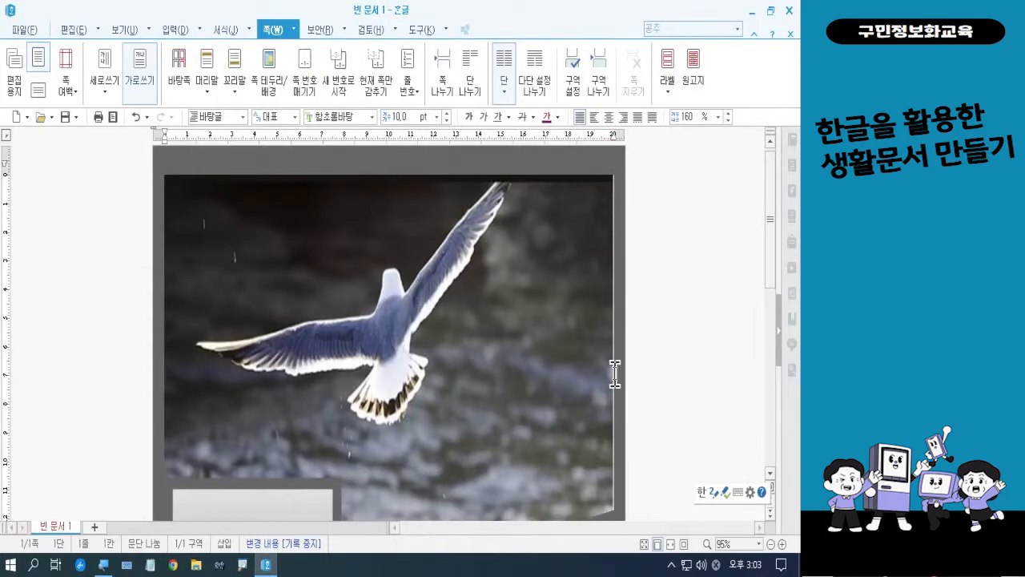
scroll(685, 352, "down", 10)
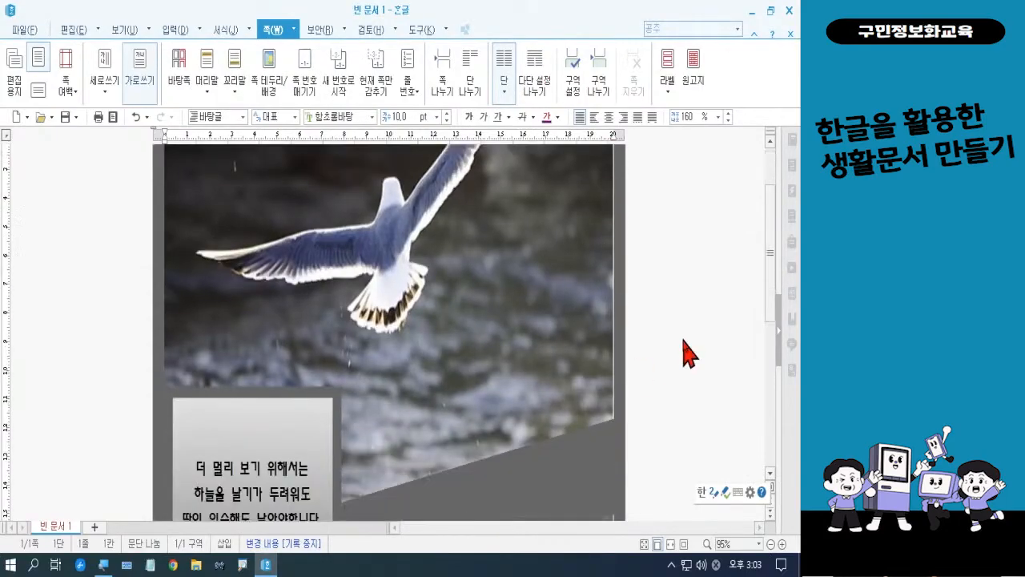
scroll(688, 350, "down", 1)
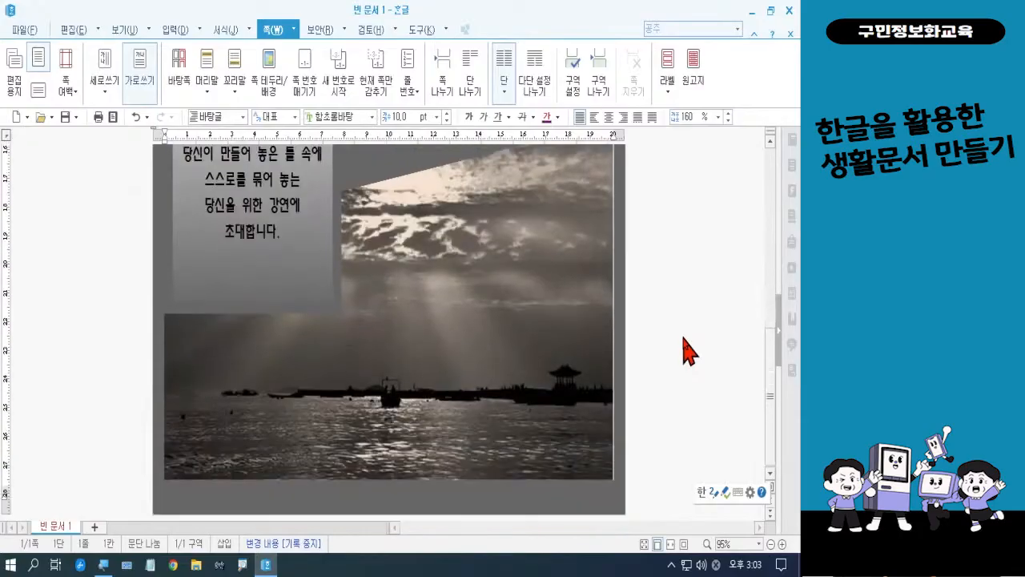
scroll(688, 350, "up", 10)
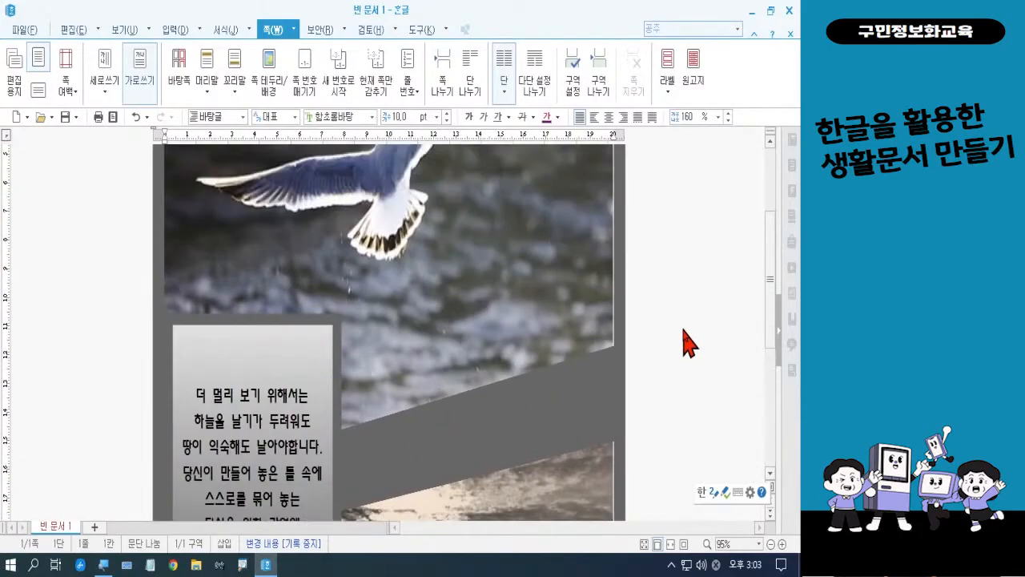
scroll(689, 344, "up", 2)
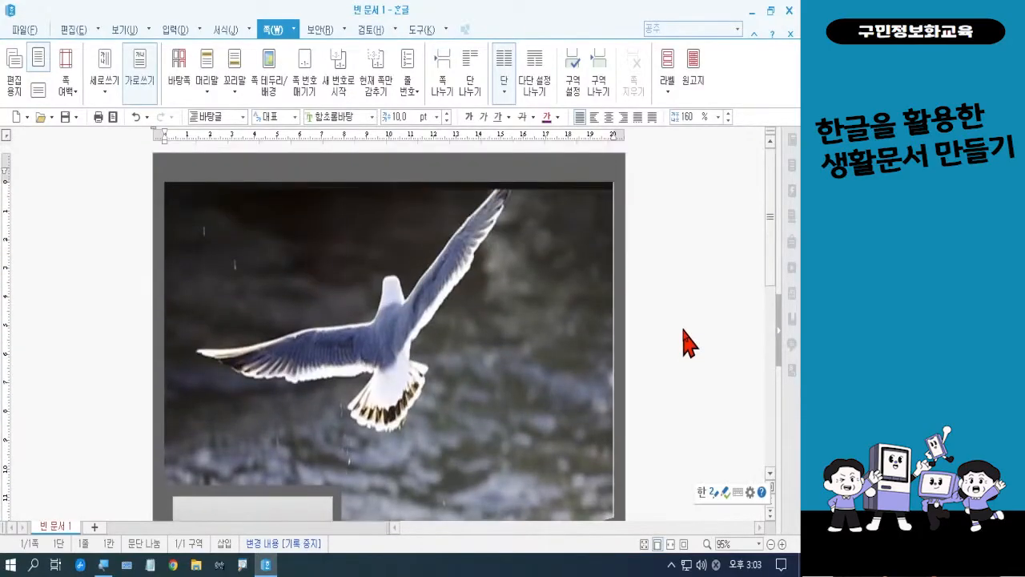
Start a new 글맵시 (word art) object and replace its placeholder text with "비상"
scroll(689, 343, "down", 8)
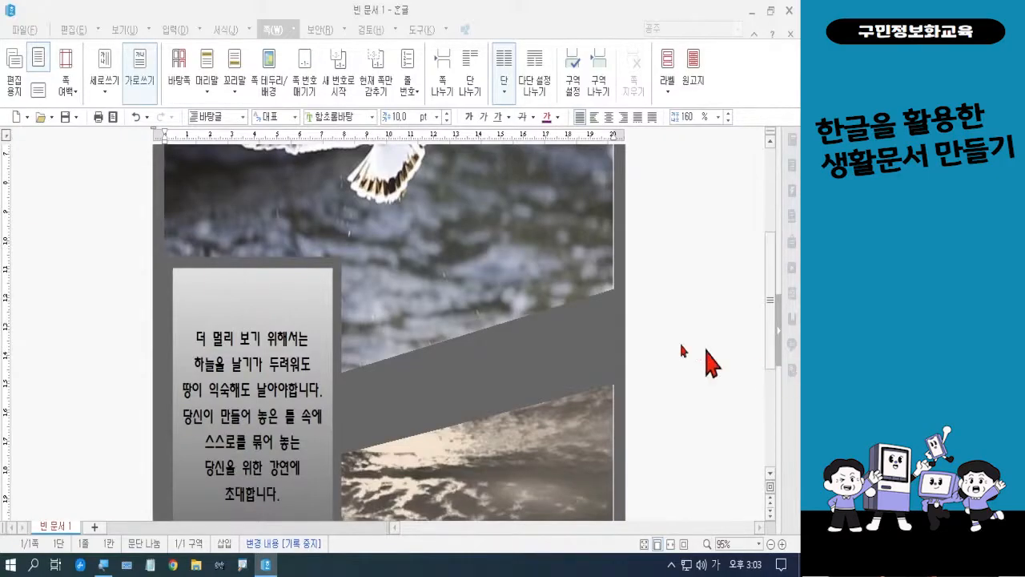
left_click(176, 32)
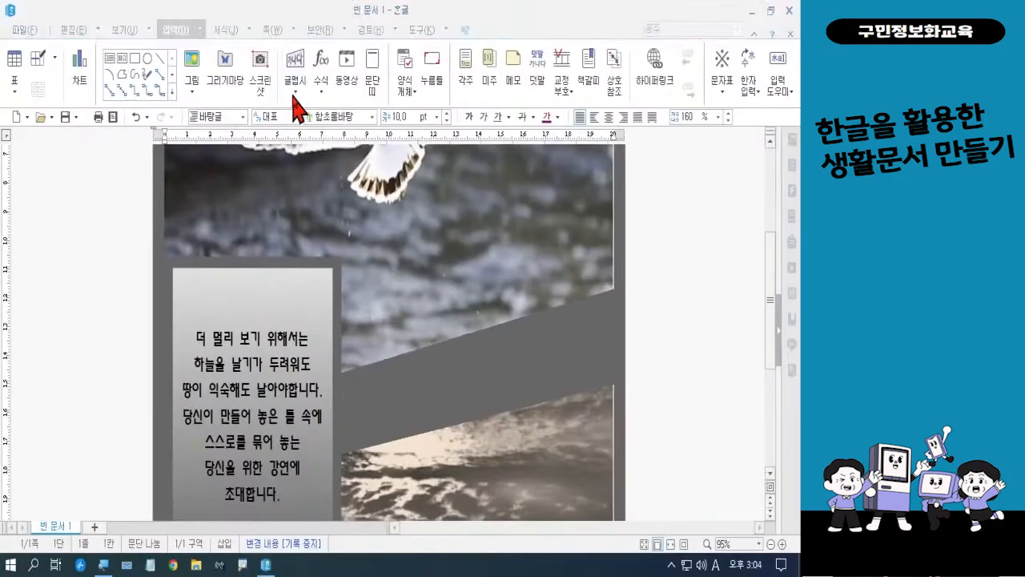
left_click(406, 120)
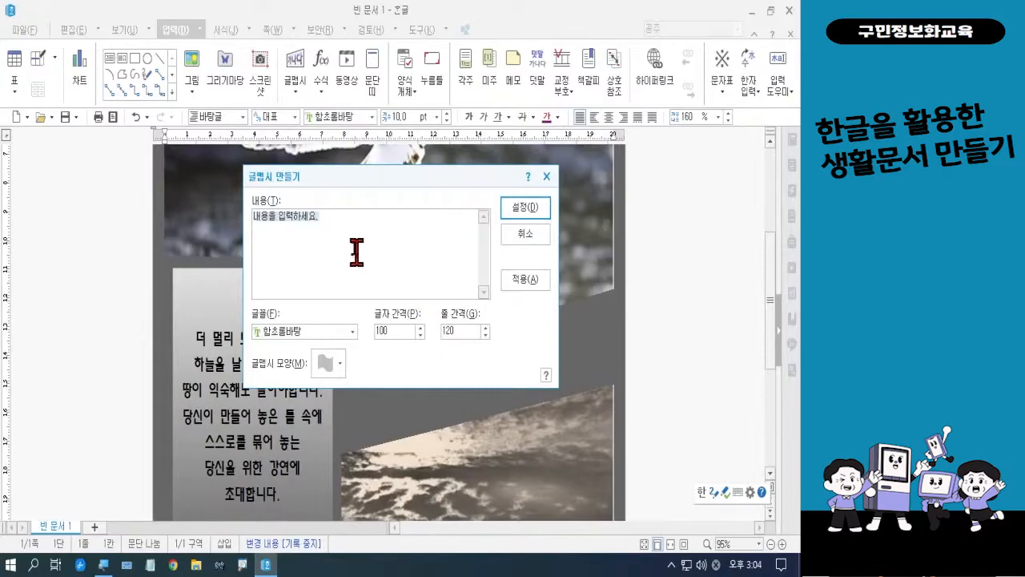
left_click_drag(335, 220, 244, 216)
type("비상")
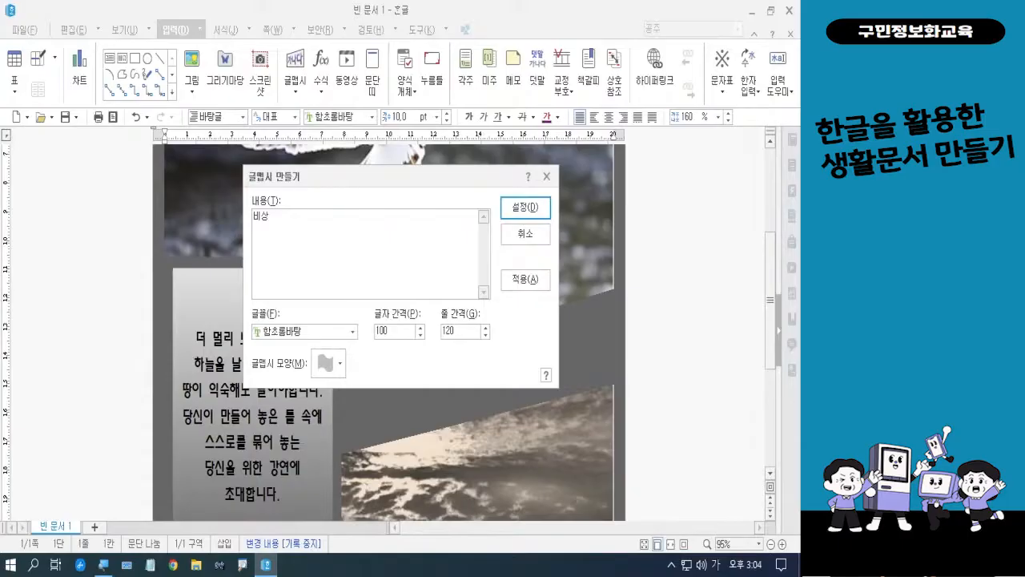
Set the font of the "비상" word art to 양재 매화
left_click(352, 331)
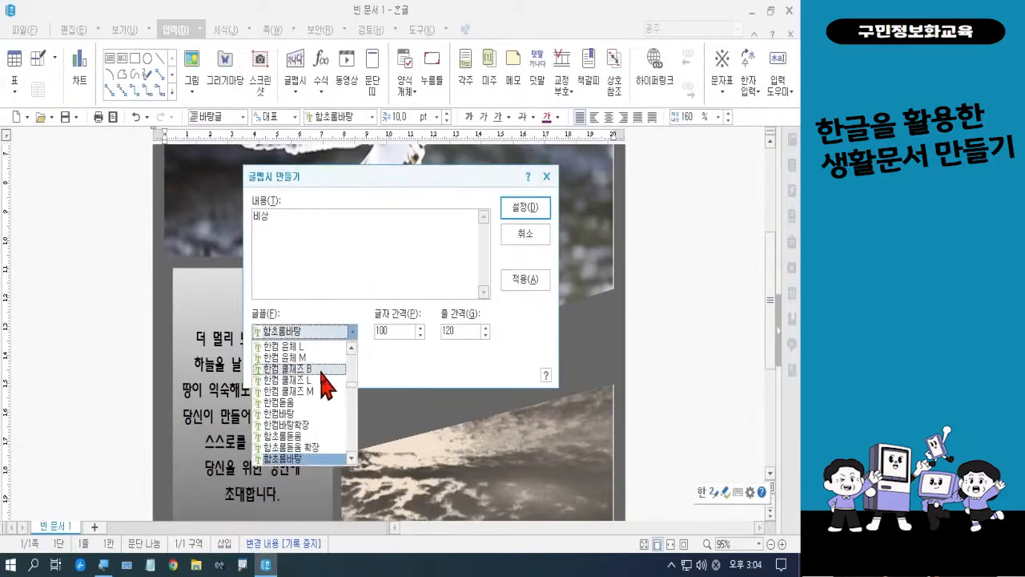
scroll(324, 383, "down", 5)
scroll(325, 383, "down", 10)
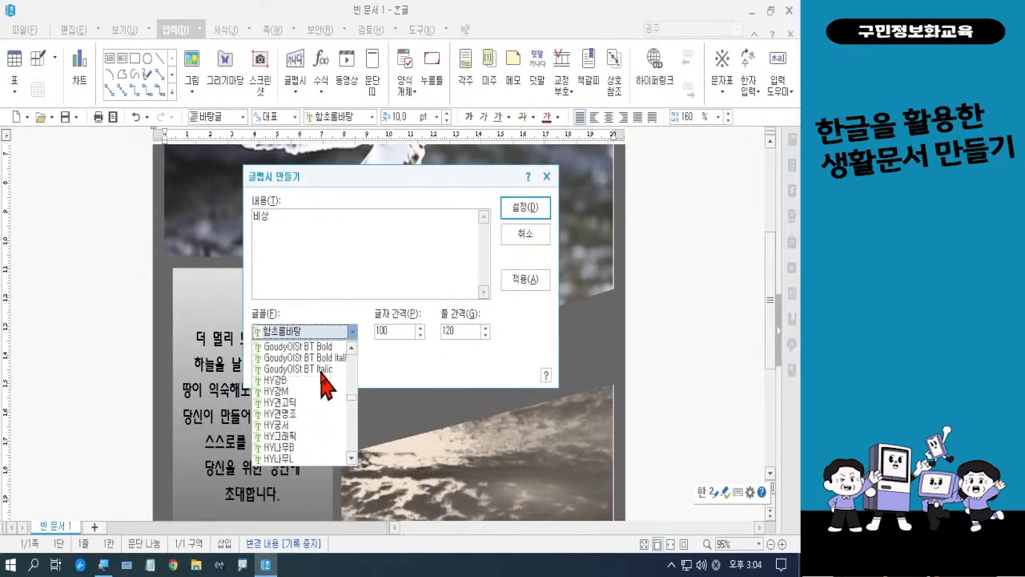
scroll(326, 385, "down", 10)
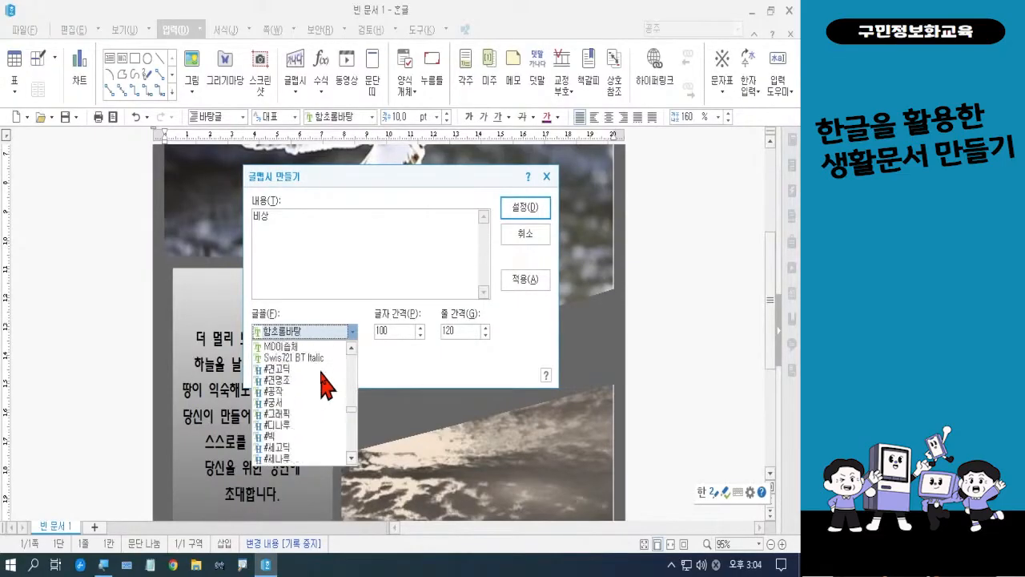
scroll(327, 386, "down", 10)
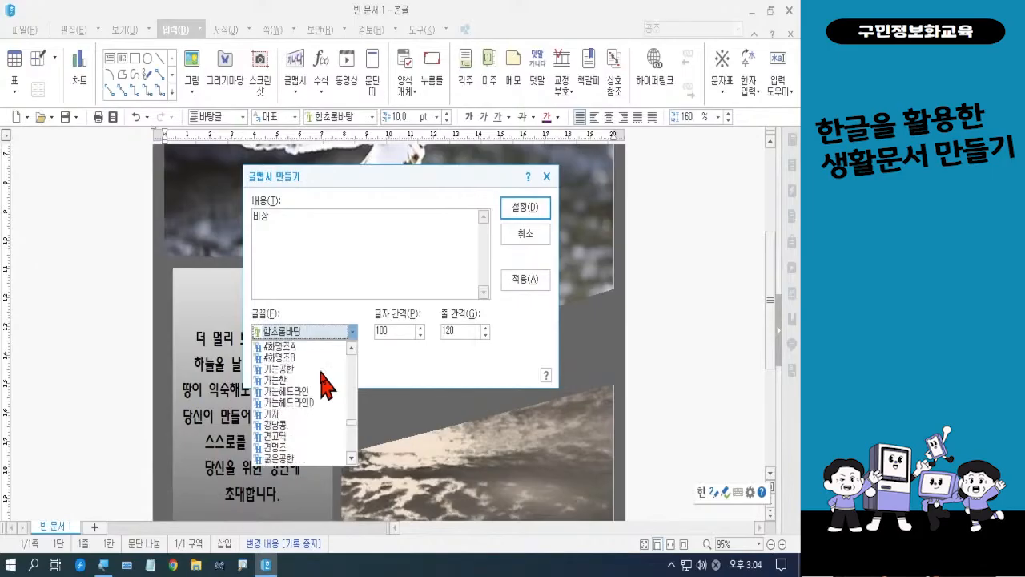
scroll(326, 385, "down", 10)
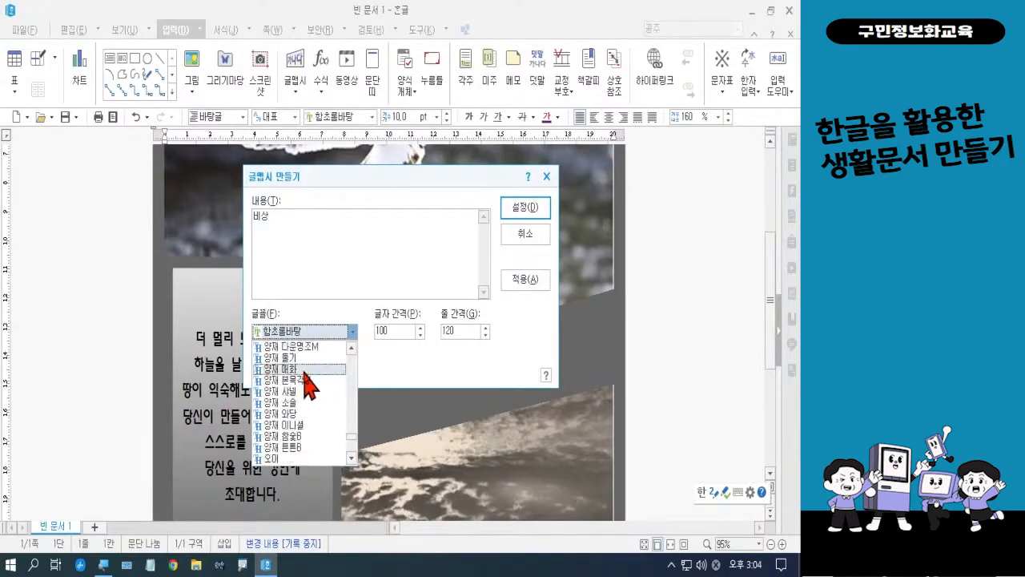
left_click(310, 368)
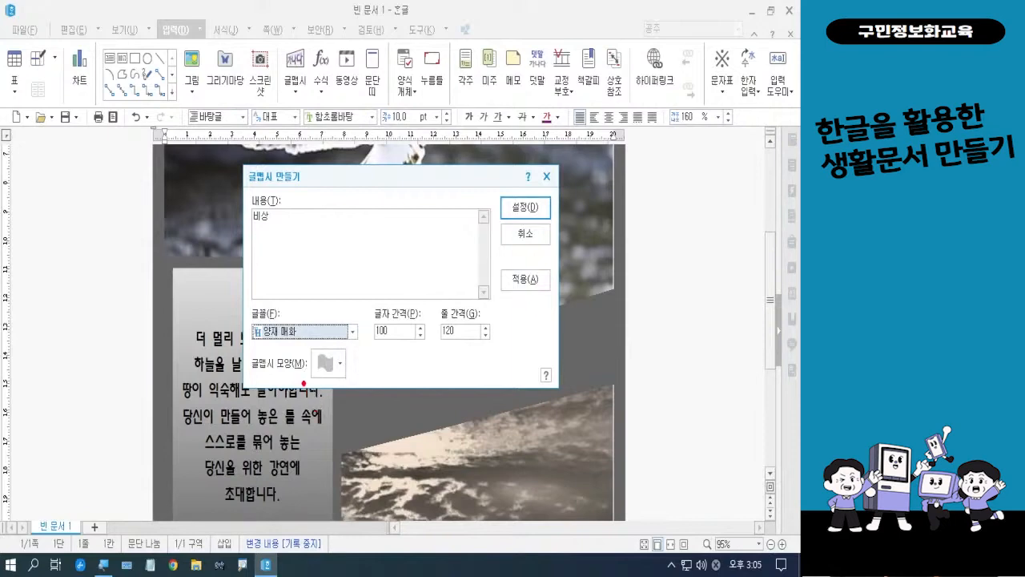
mouse_move(299, 343)
left_mouse_down()
mouse_move(265, 356)
mouse_move(276, 307)
mouse_move(298, 345)
left_mouse_up()
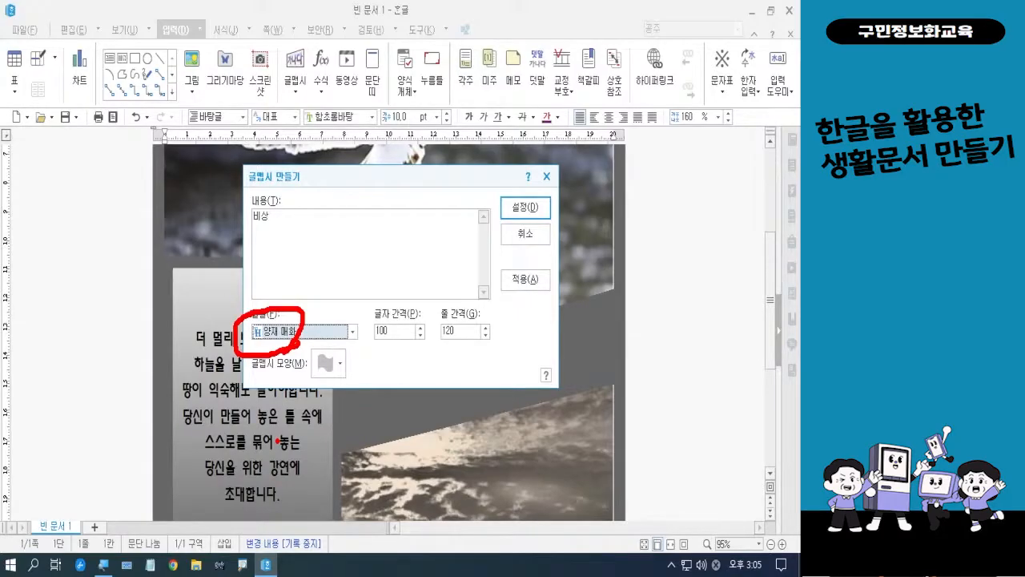
key("Escape")
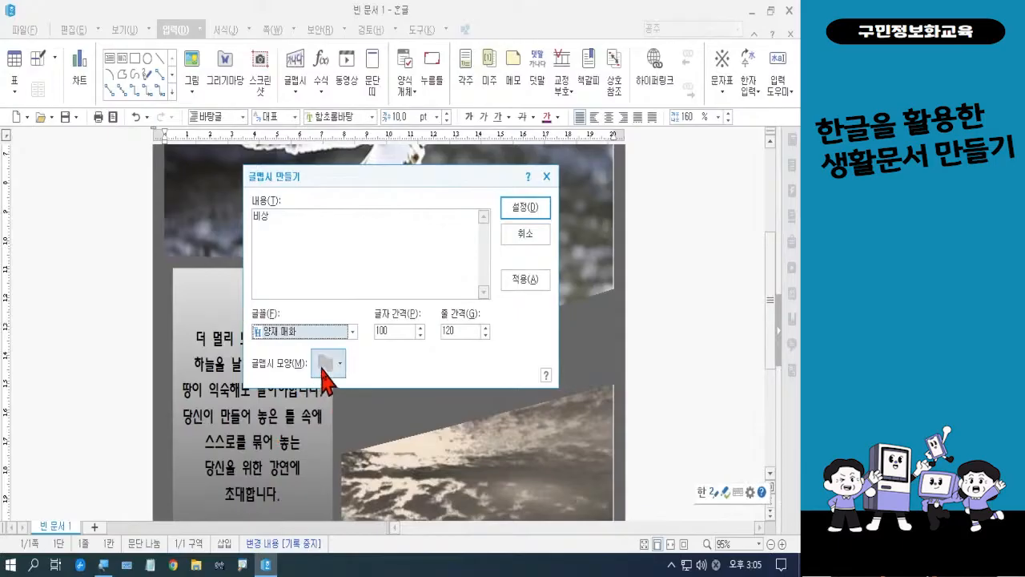
Choose the rectangle shape (직사각형) for the "비상" word art and insert it into the document
left_click(325, 364)
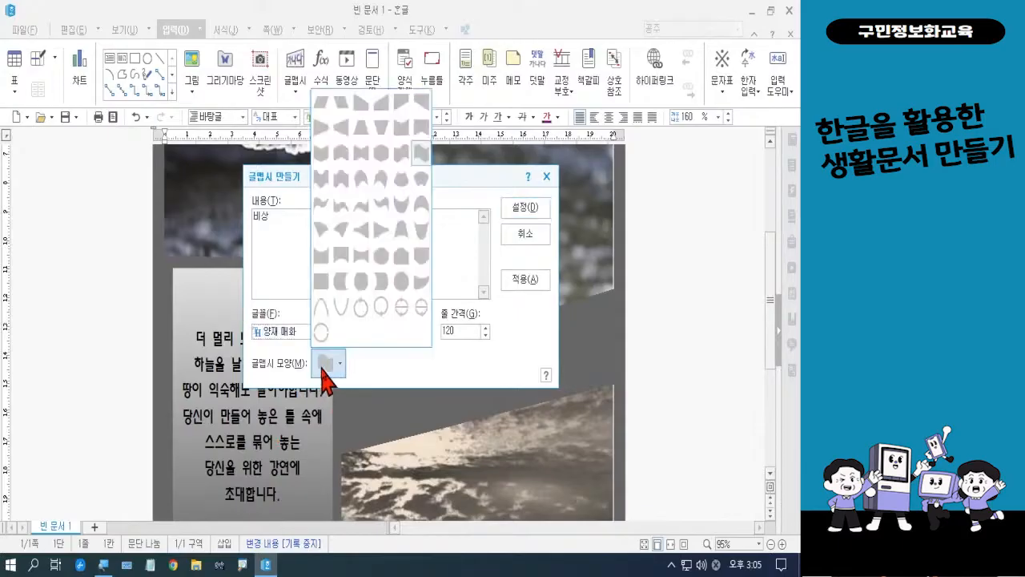
left_click(322, 282)
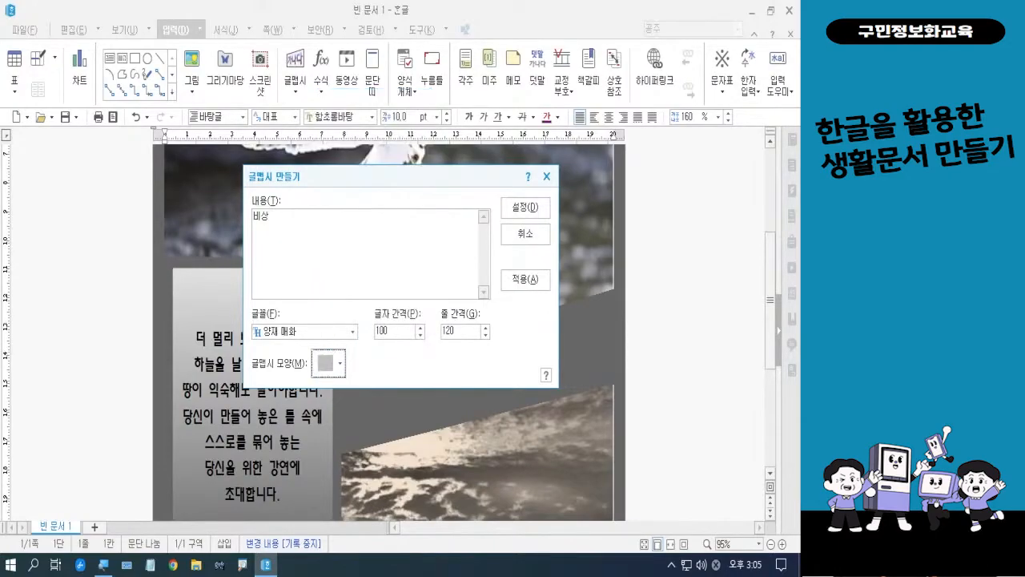
left_click(526, 207)
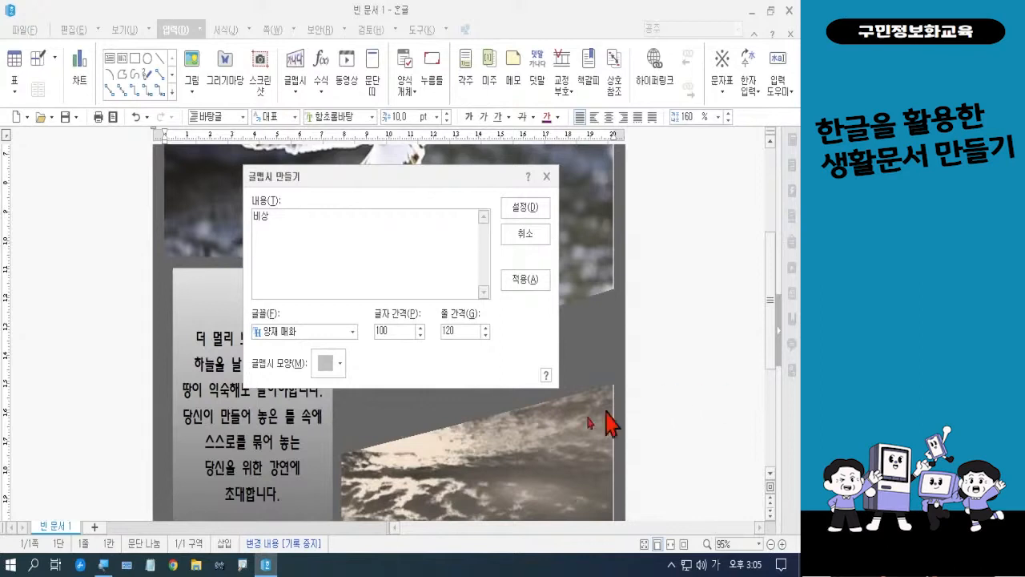
left_click(525, 208)
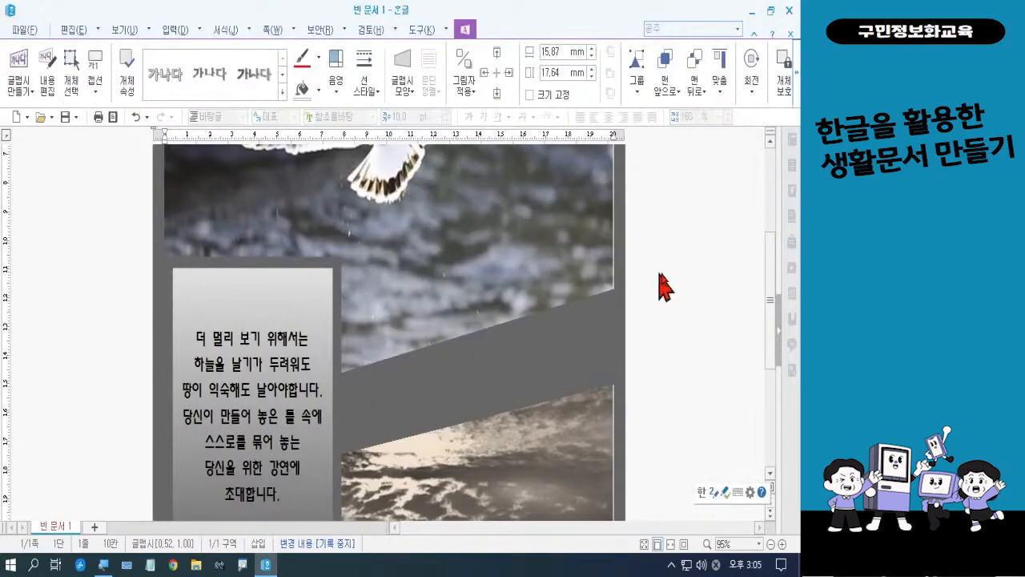
Set the "비상" word art's text wrapping to 글 앞으로 (in front of text) in its object properties
left_click_drag(780, 304, 766, 204)
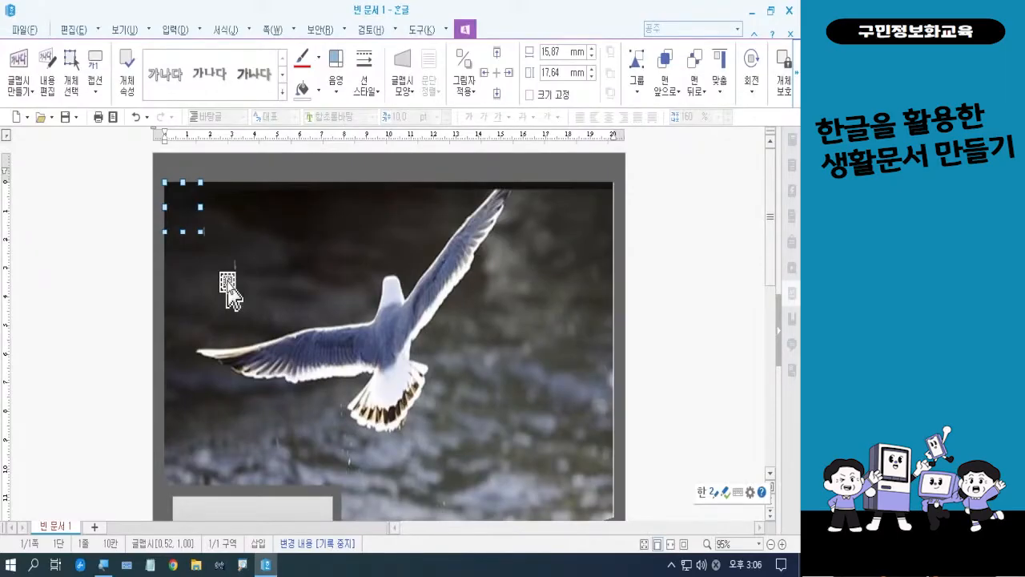
right_click(182, 186)
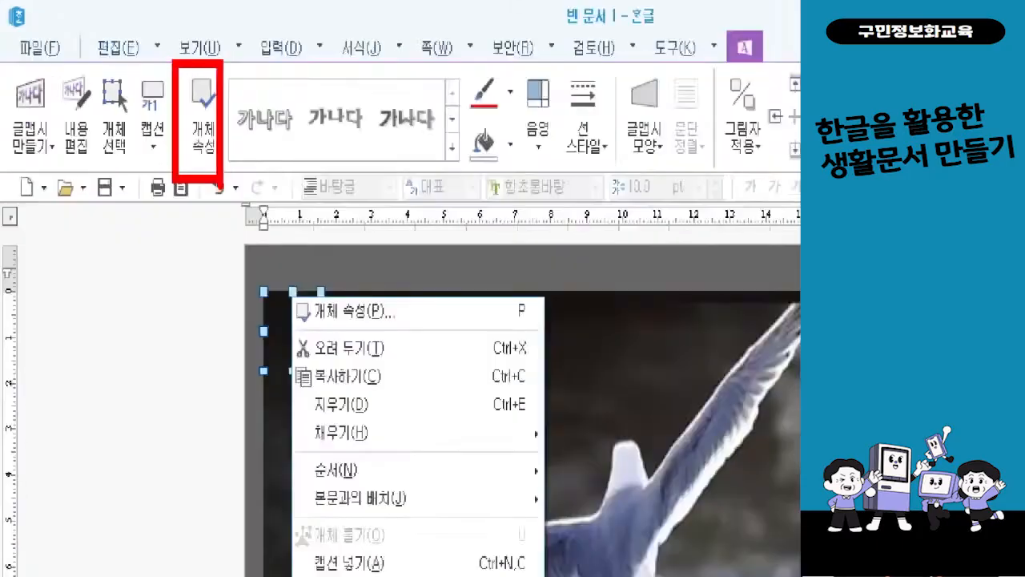
left_click(250, 184)
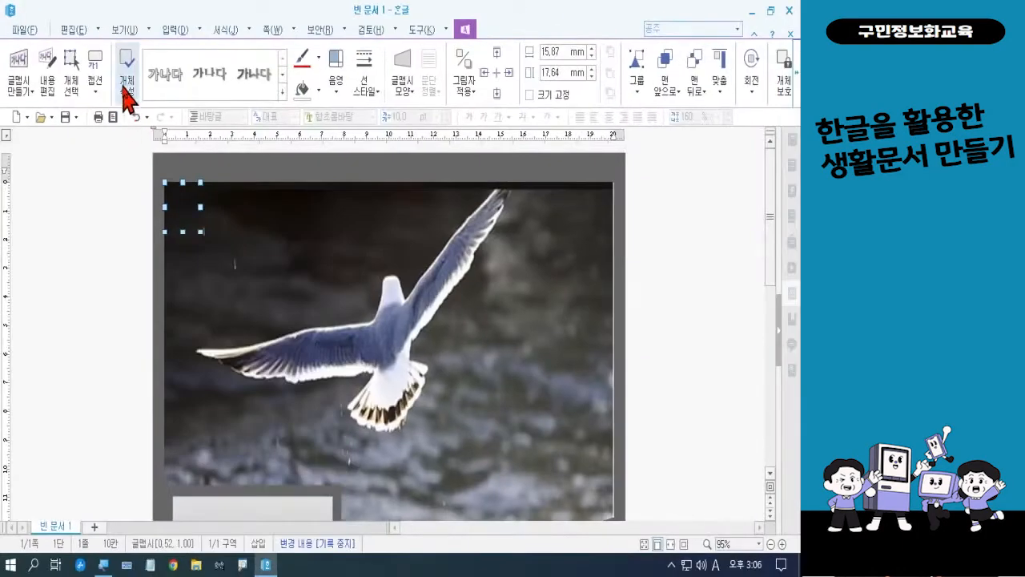
left_click(127, 88)
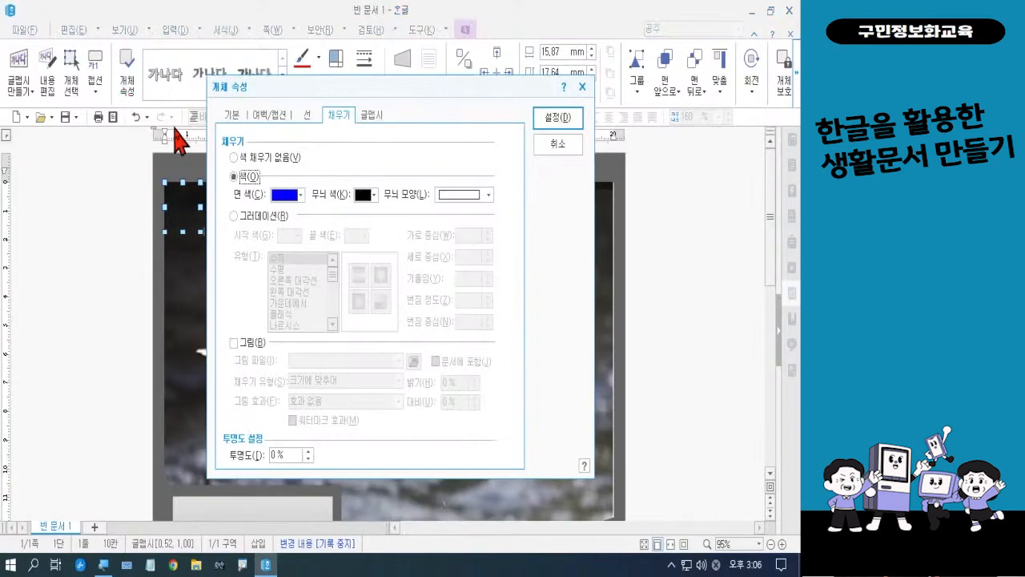
left_click(232, 116)
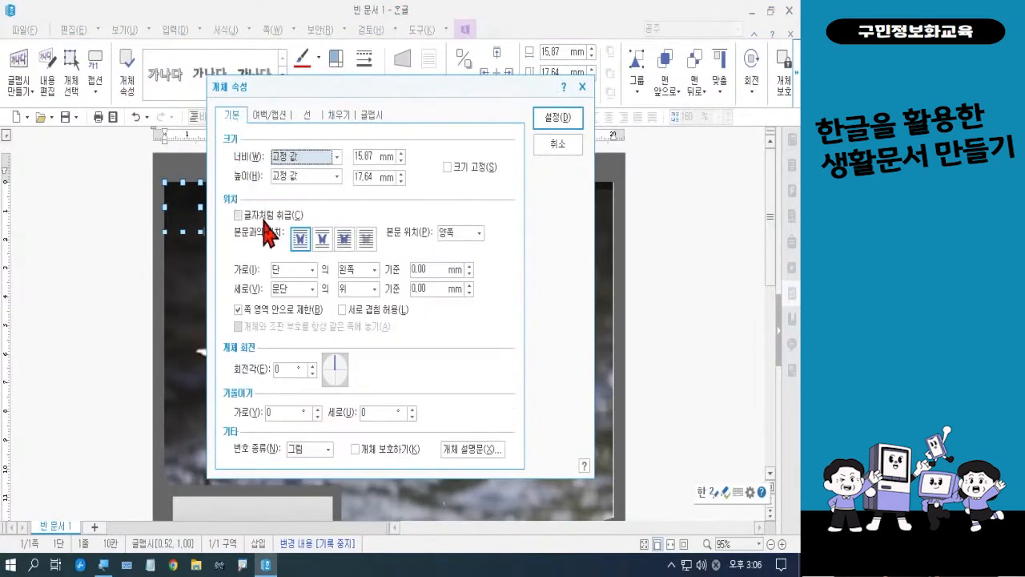
left_click(347, 245)
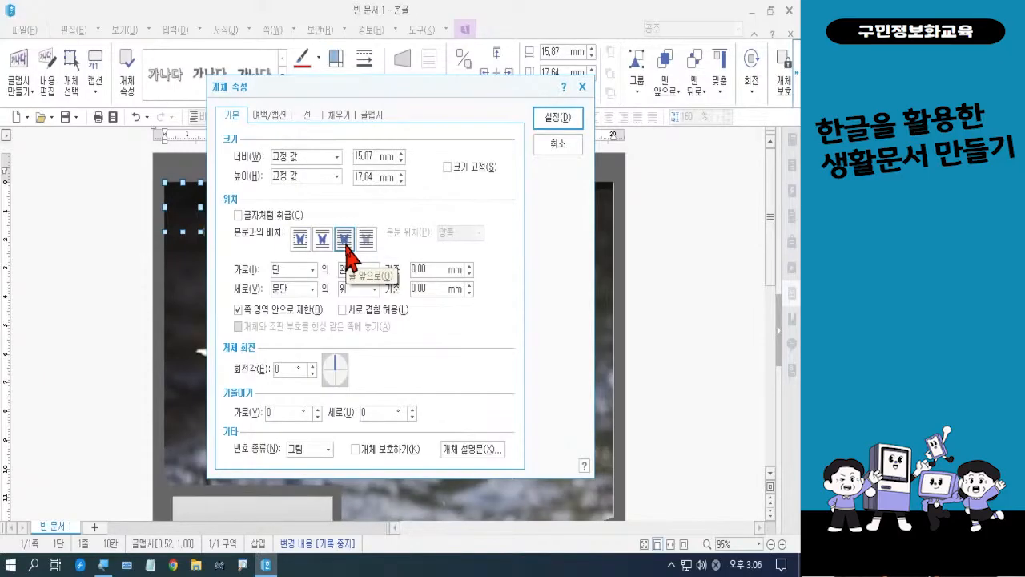
left_click(564, 119)
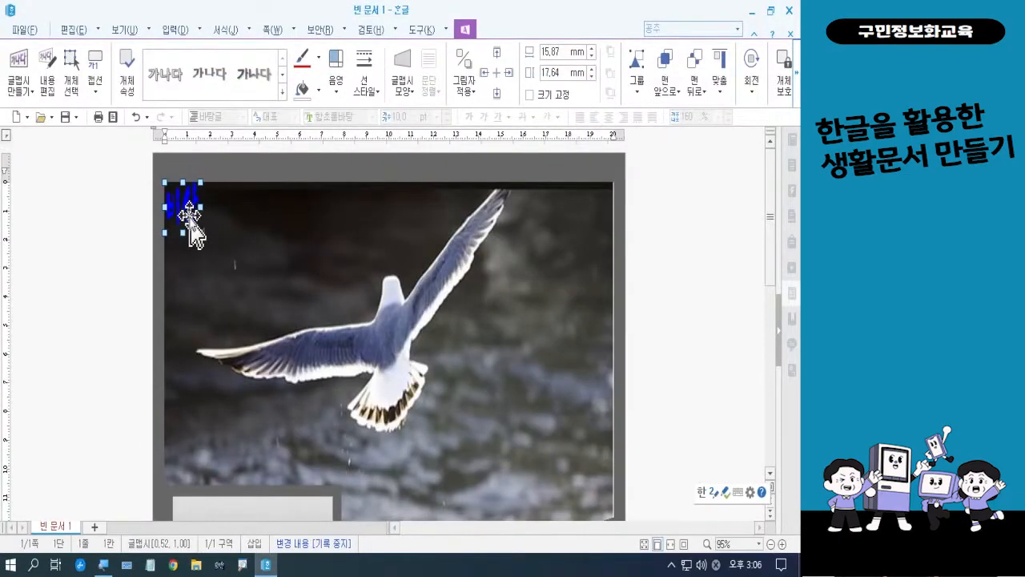
Move the "비상" word art onto the dark grey diagonal band between the two pictures, beside the message text box
left_click_drag(194, 223, 463, 479)
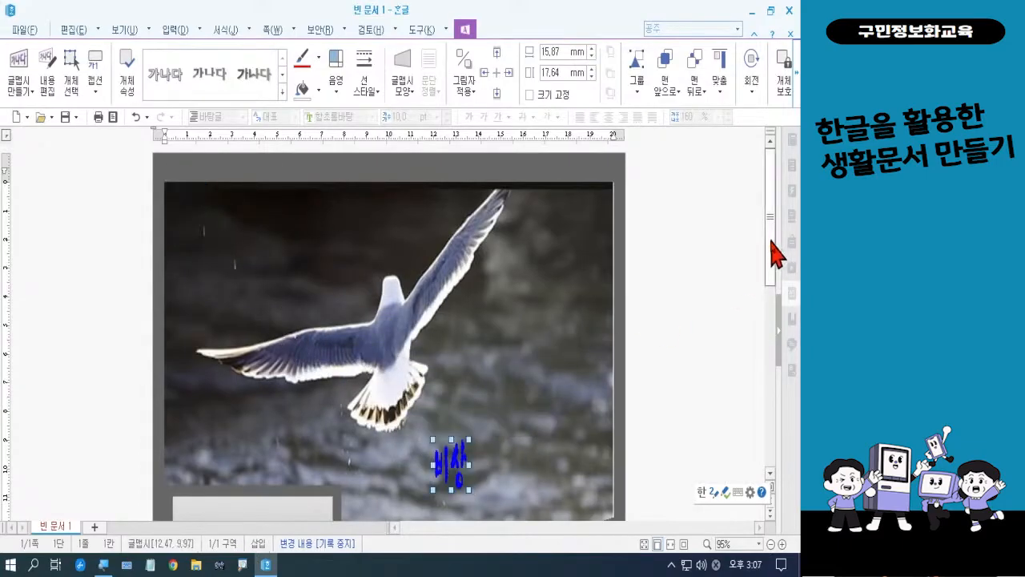
left_click_drag(774, 252, 781, 340)
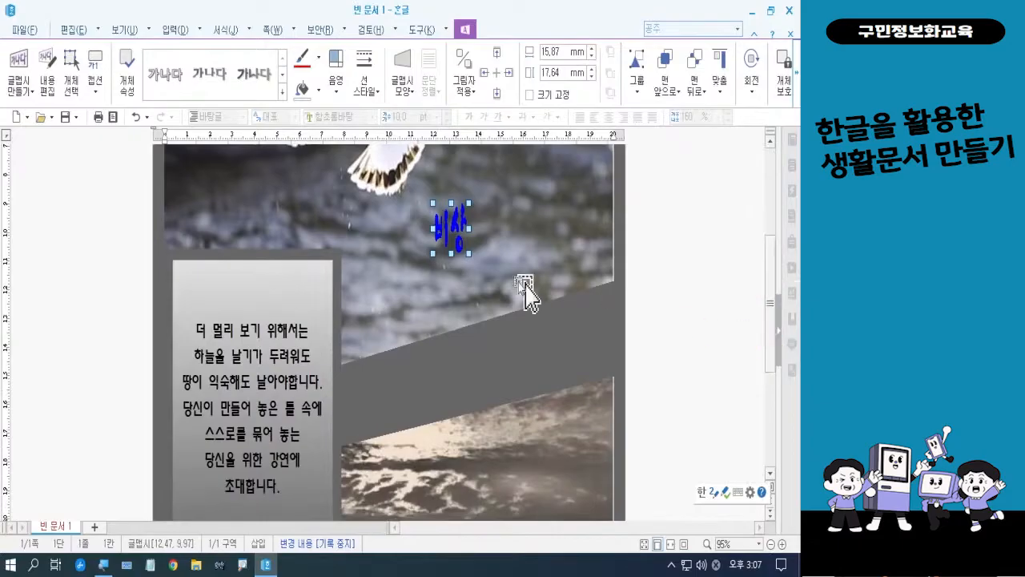
left_click_drag(445, 240, 415, 401)
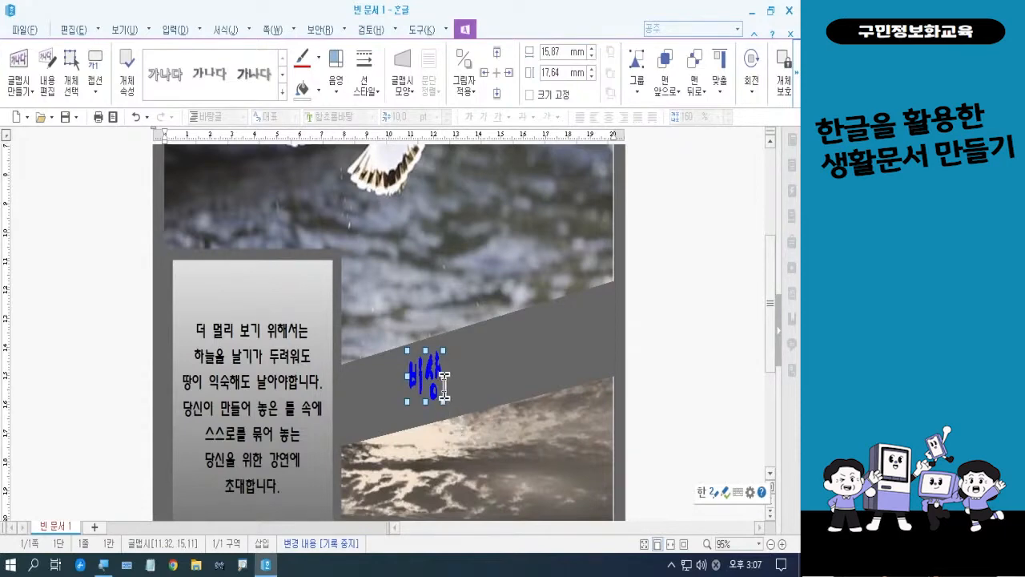
Enlarge the "비상" word art on the diagonal band to about 68 mm wide and 27 mm high
left_click_drag(443, 375, 523, 390)
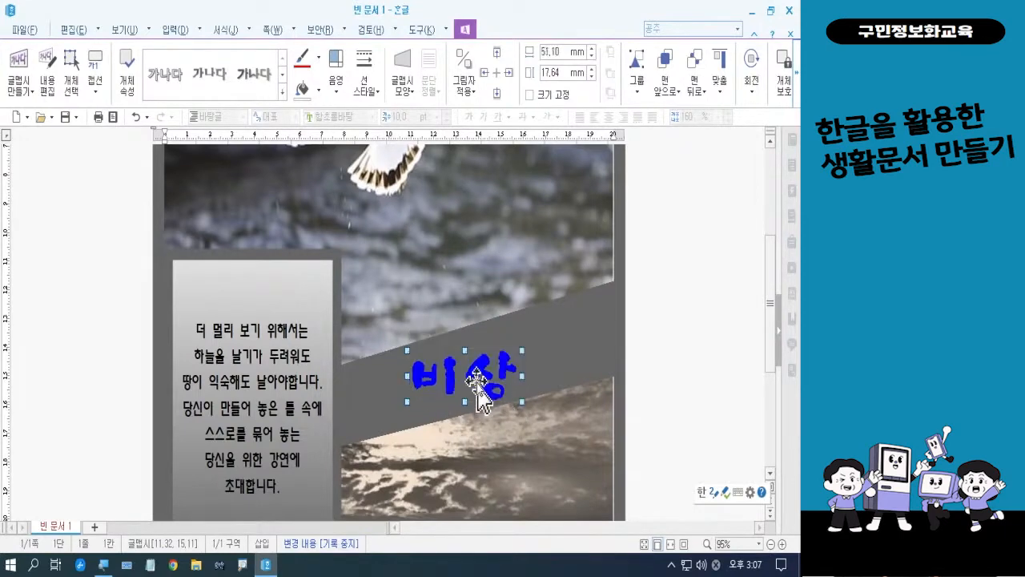
left_click_drag(467, 350, 465, 324)
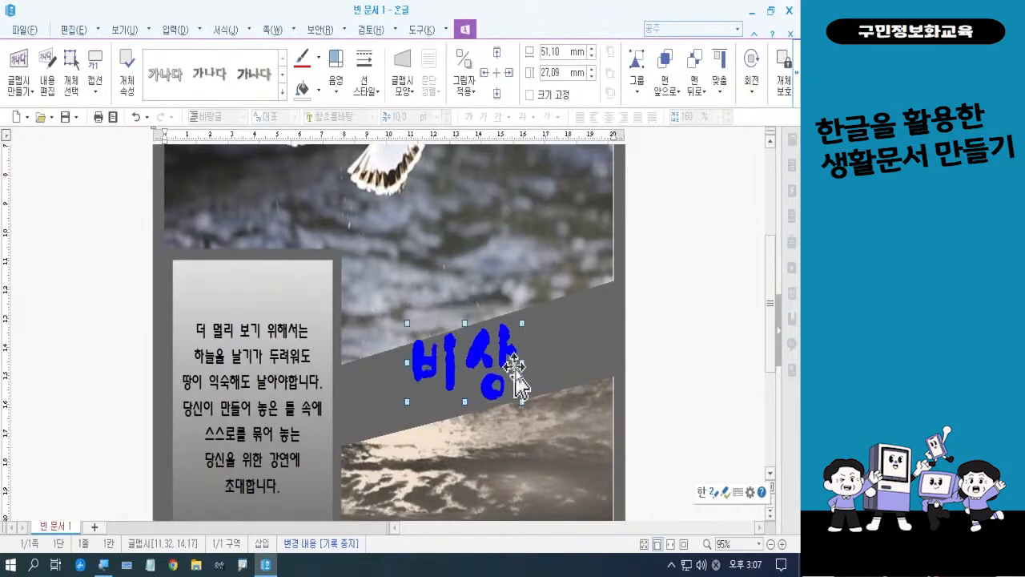
left_click_drag(521, 361, 561, 363)
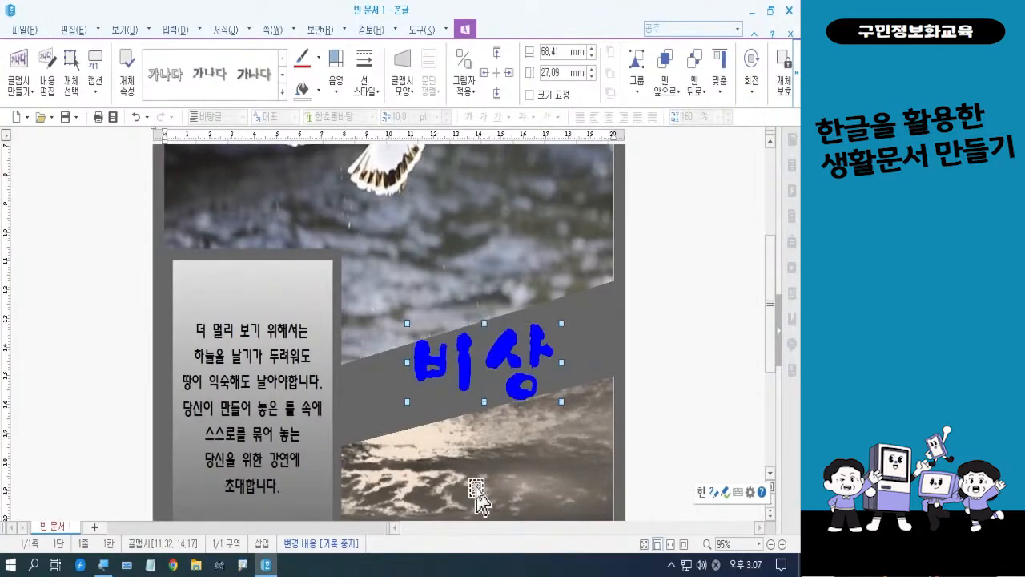
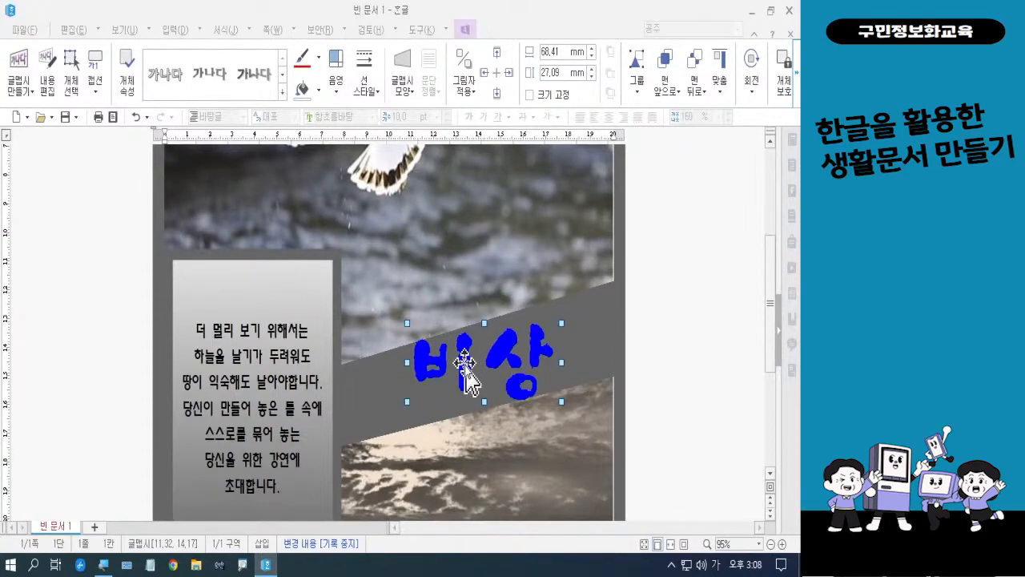
Fill the "비상" word art with a gradient of the 천국과 지옥 type in its object properties
left_click(128, 88)
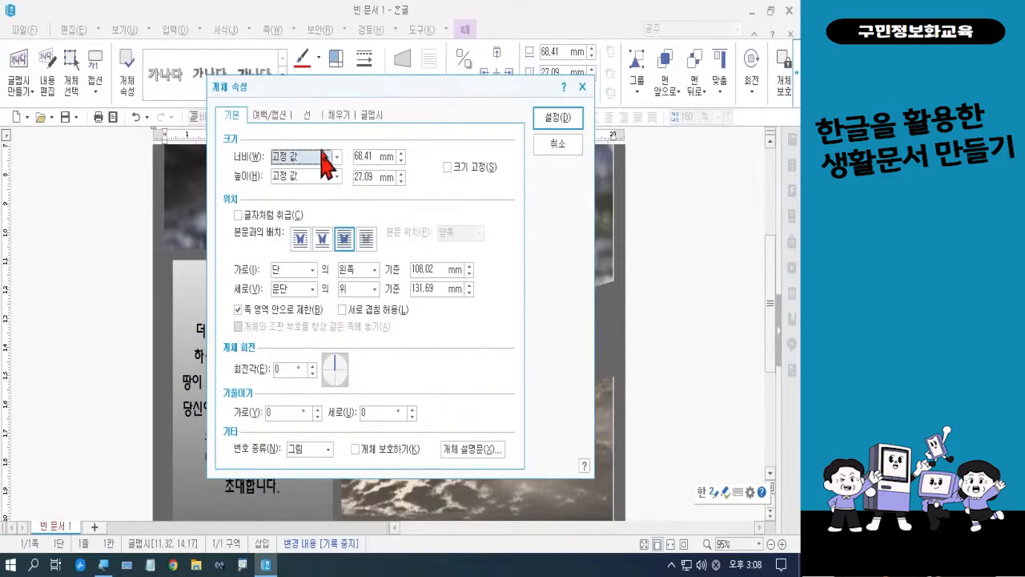
left_click(337, 115)
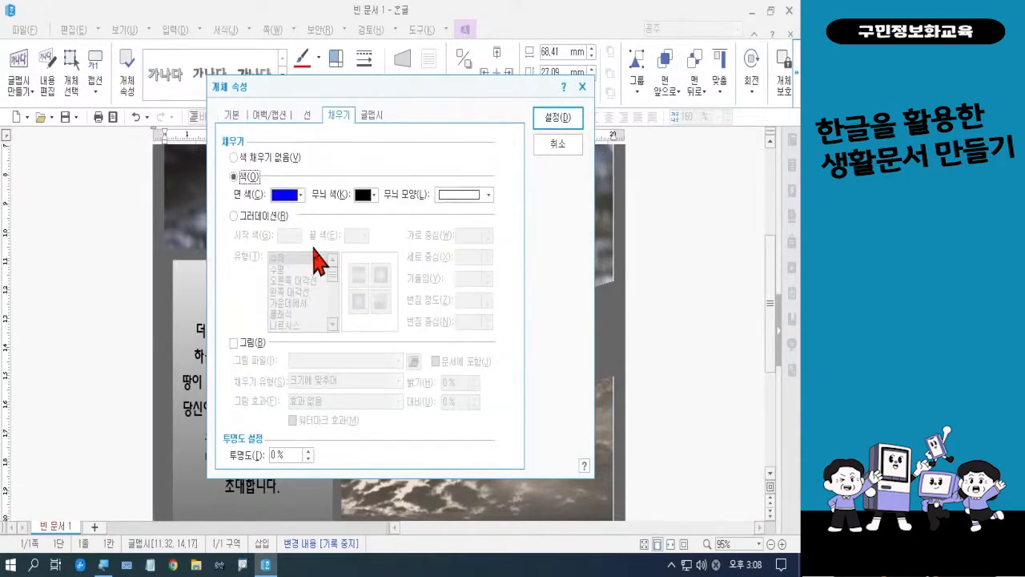
left_click(261, 216)
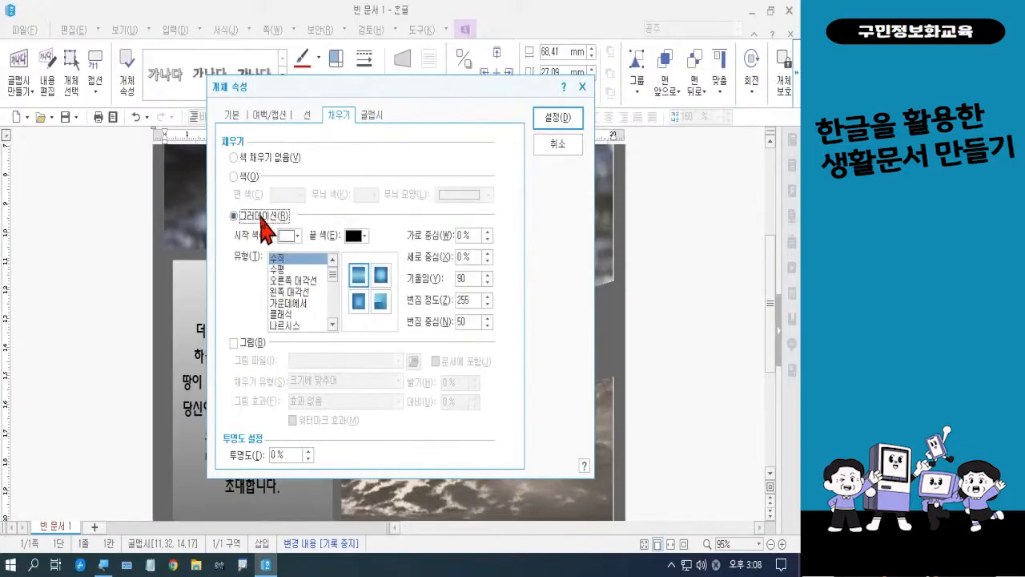
left_click(297, 236)
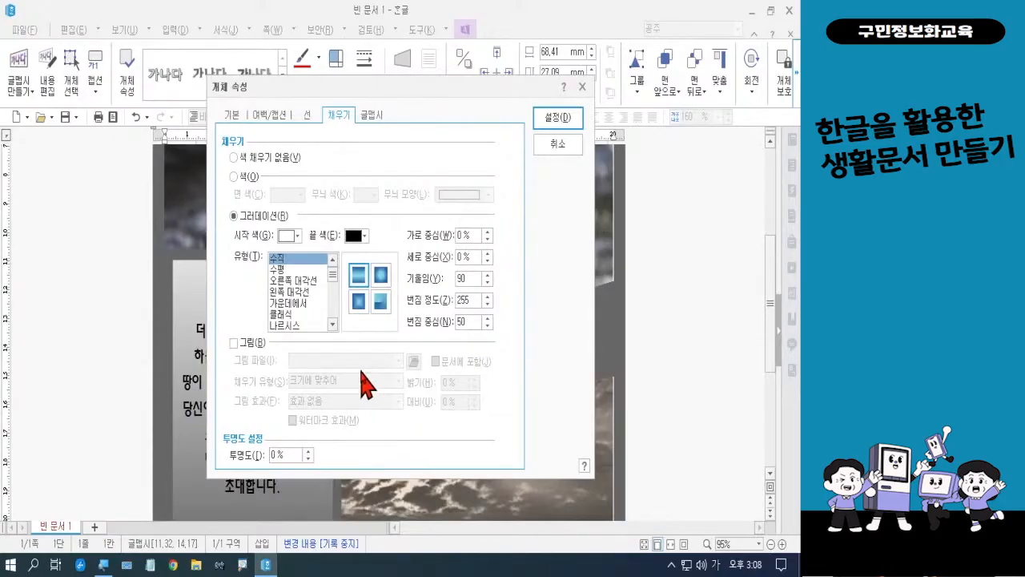
left_click(332, 324)
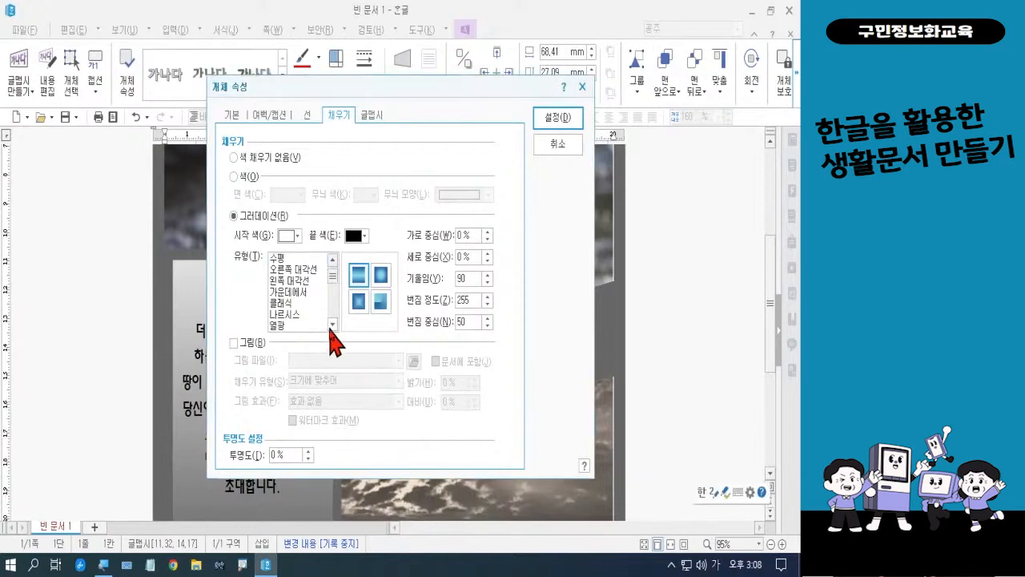
left_click(332, 324)
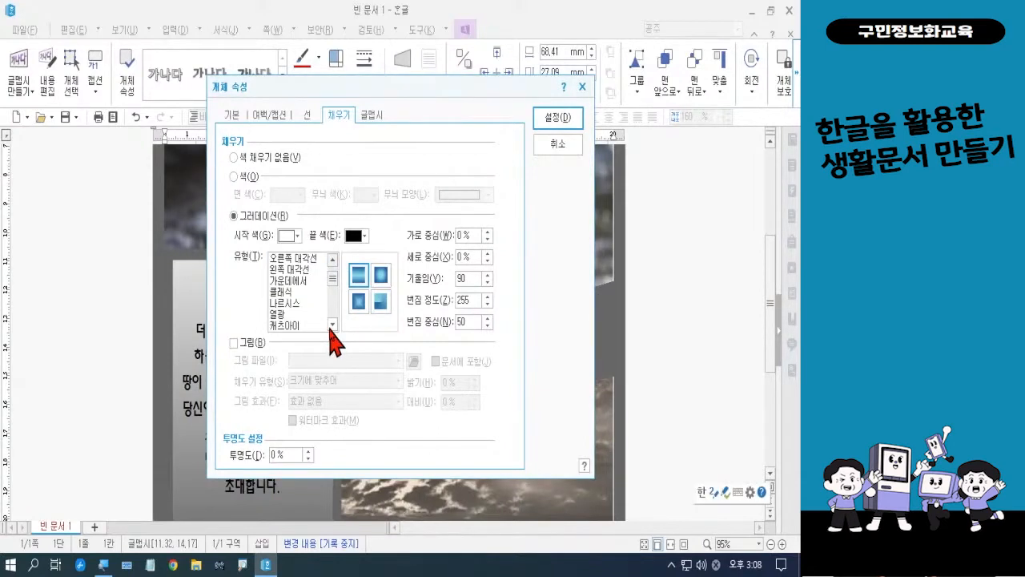
left_click(332, 324)
left_click(332, 324)
left_click(332, 325)
left_click(332, 324)
left_click(331, 324)
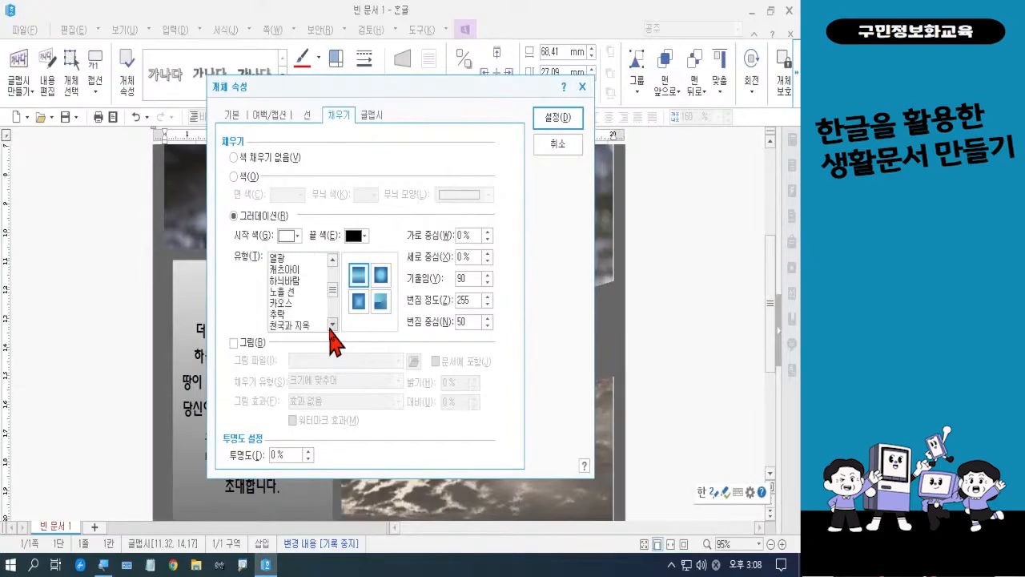
left_click(331, 325)
left_click(308, 315)
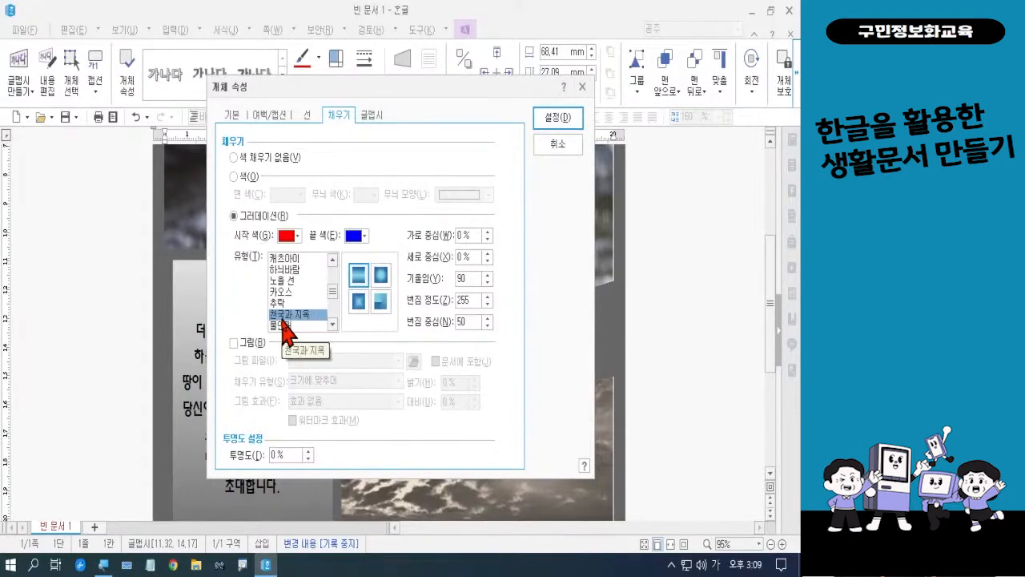
Give the "비상" word art a solid black outline with a thickness of 0.02 mm
left_click(308, 116)
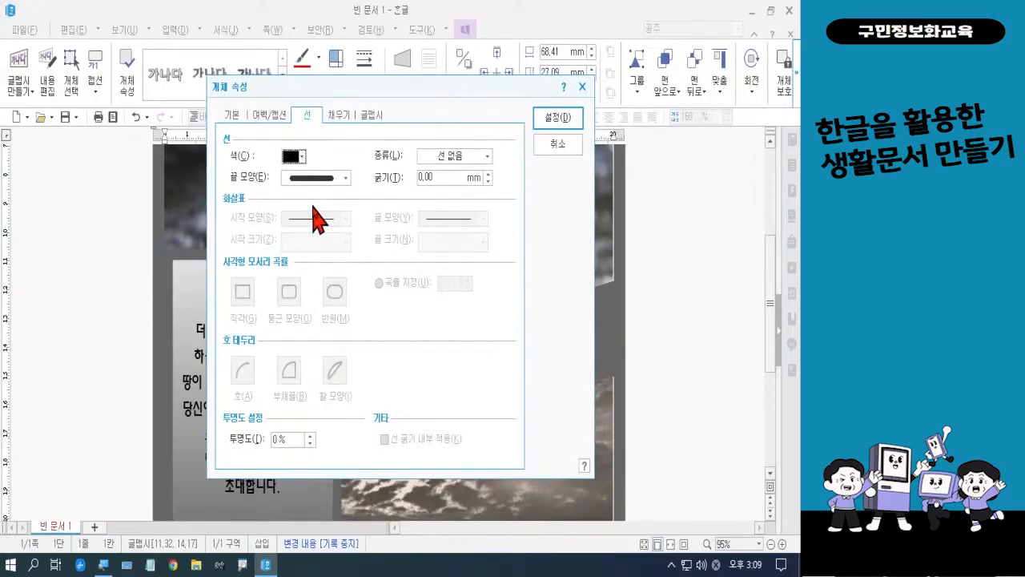
left_click(437, 157)
left_click(437, 181)
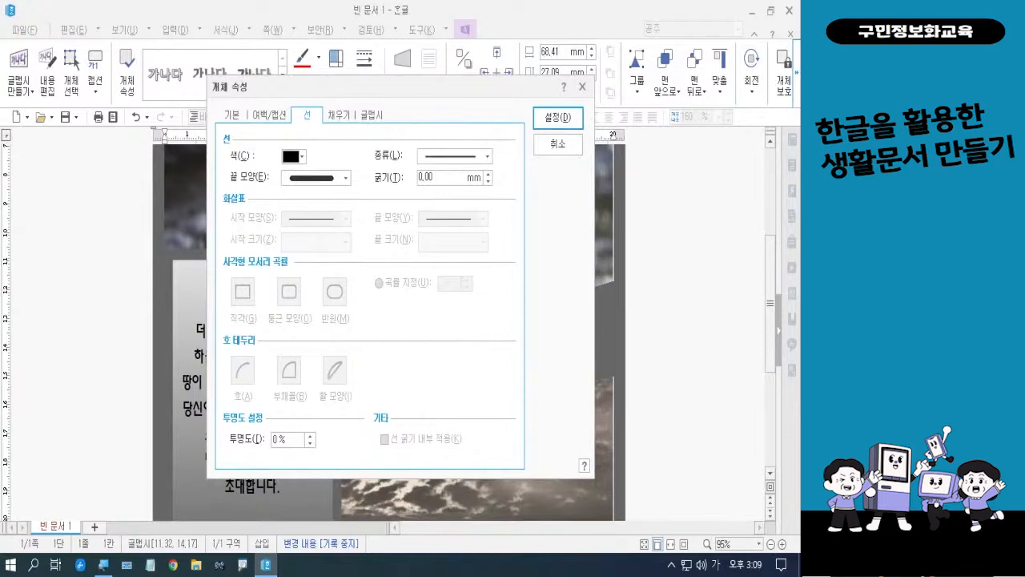
left_click(445, 179)
key("BackSpace")
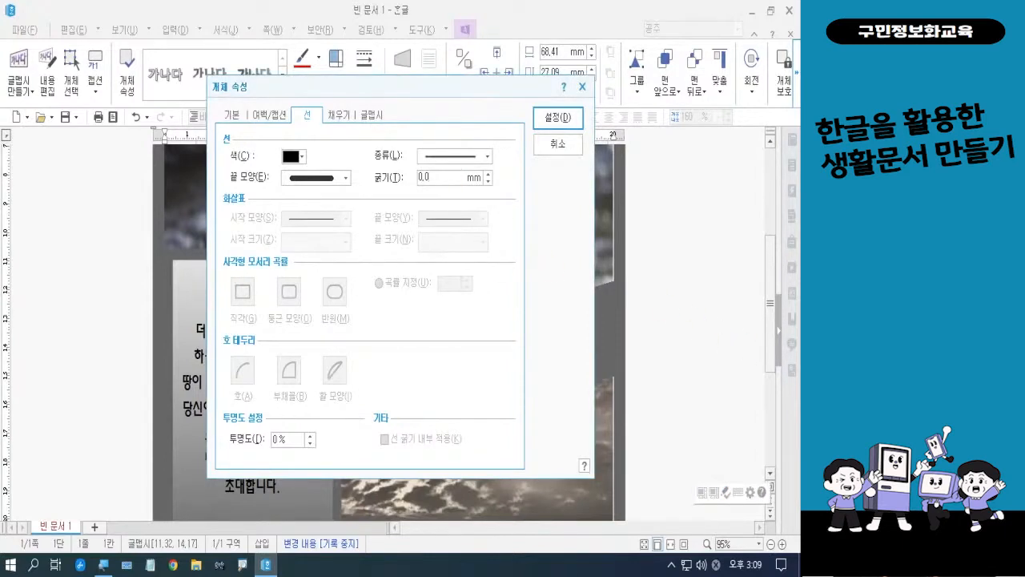
type("2")
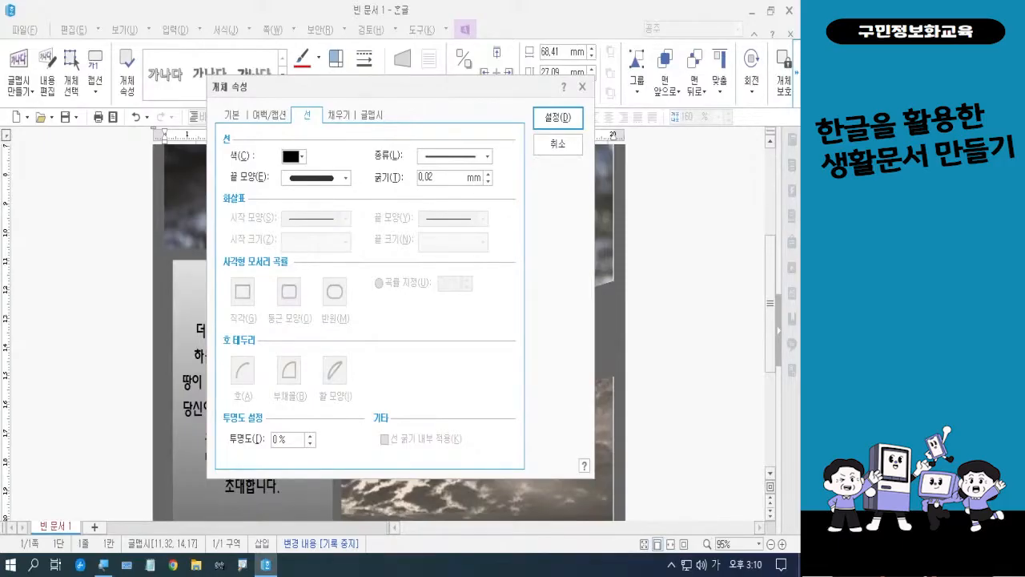
Add a 비연속 shadow to the "비상" word art with X offset 3% and Y offset 4%, and apply the properties
left_click(373, 115)
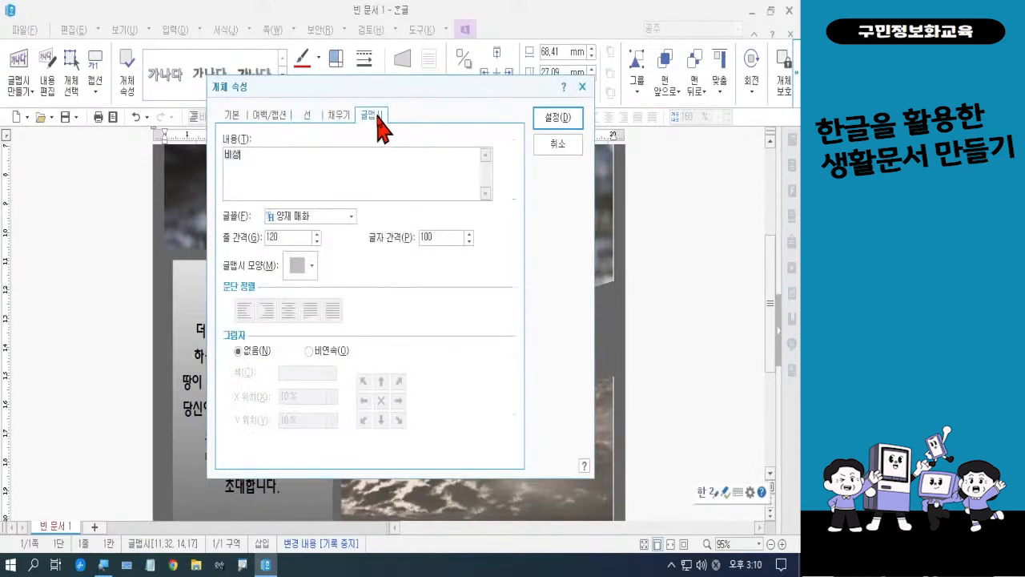
left_click(310, 351)
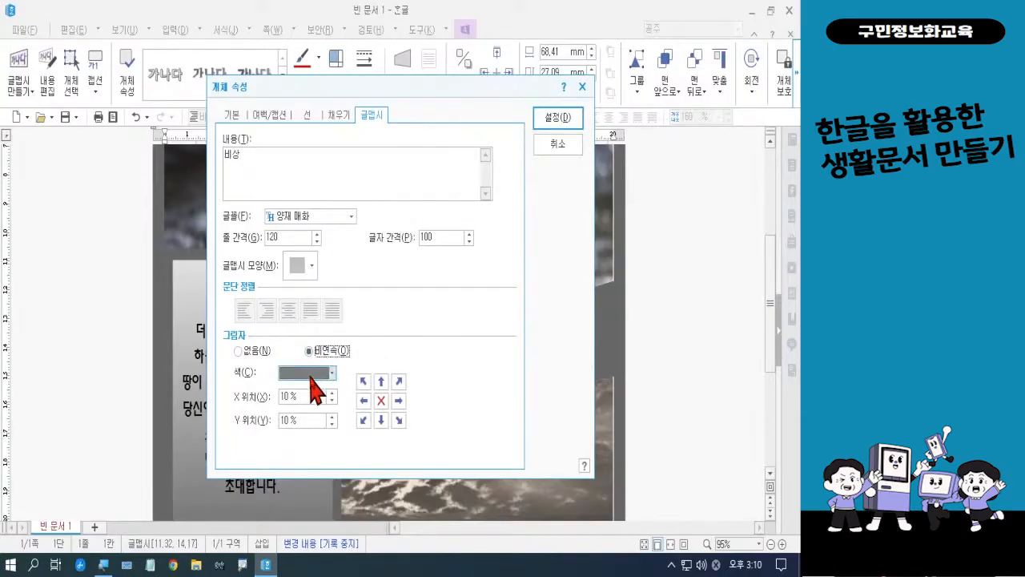
left_click_drag(310, 399, 270, 403)
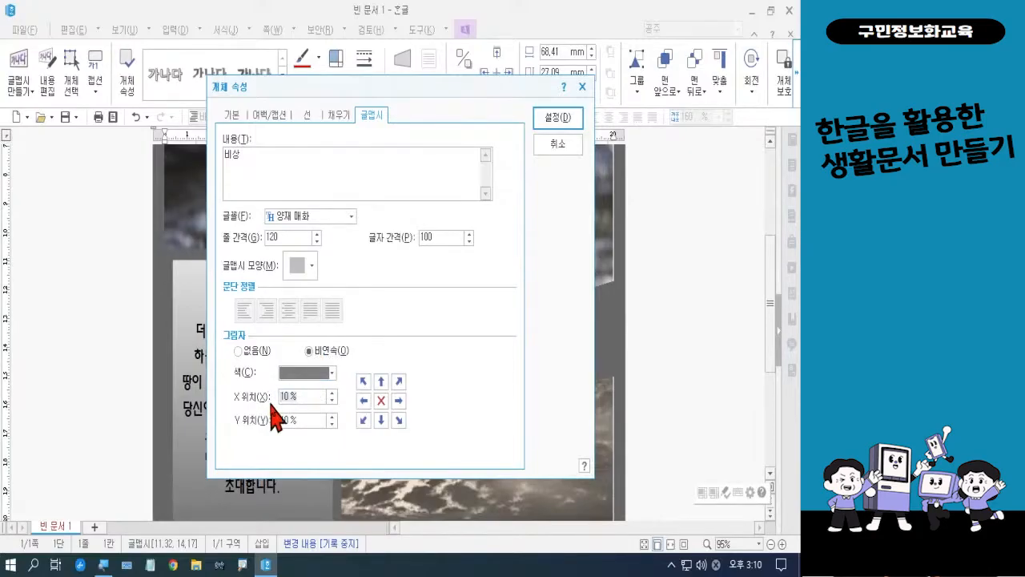
type("3")
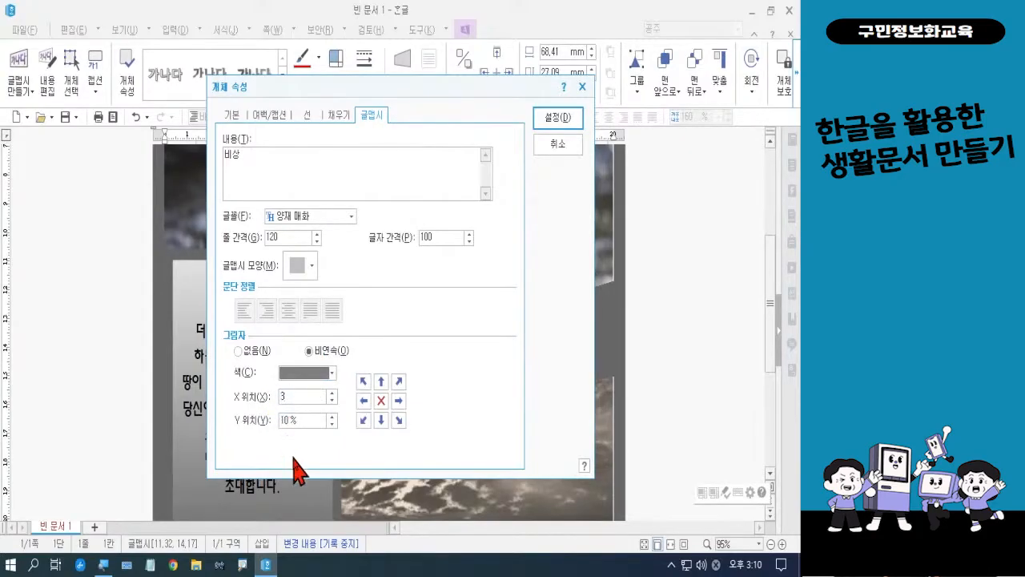
left_click(291, 419)
type("4")
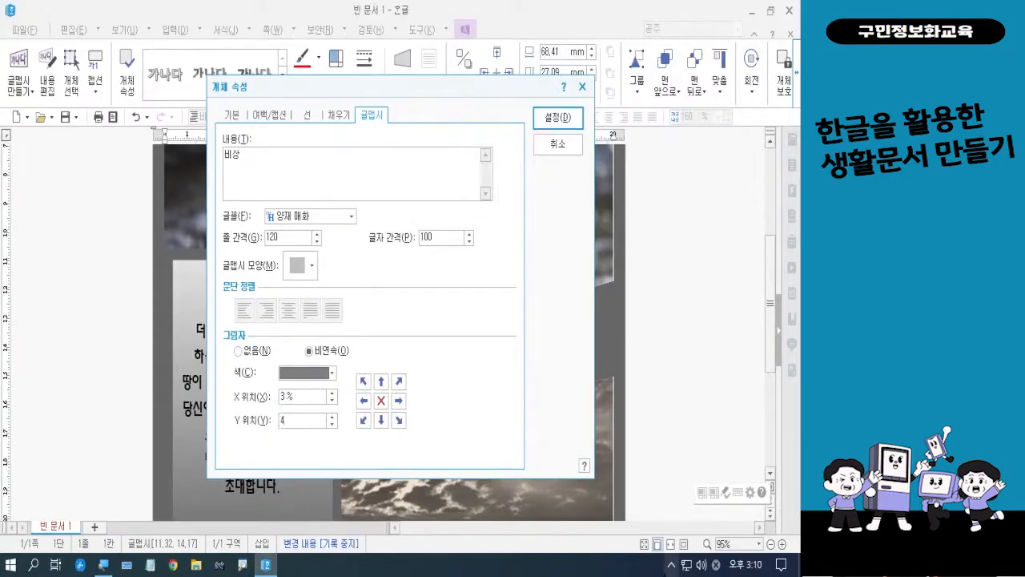
key("Return")
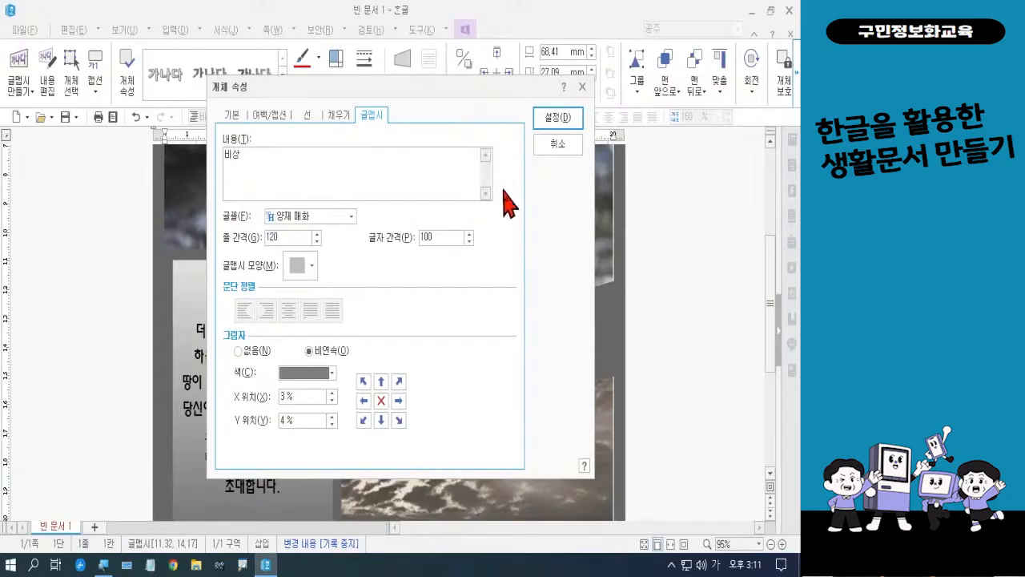
left_click(553, 119)
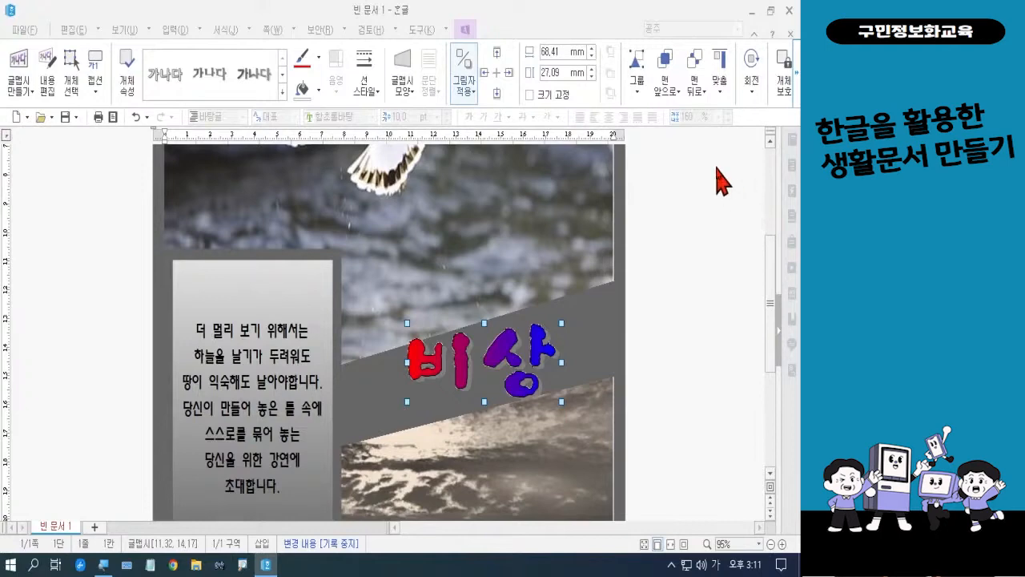
Rotate the "비상" word art counter-clockwise to follow the diagonal band's slope and shift it up onto the band's upper edge
left_click(754, 97)
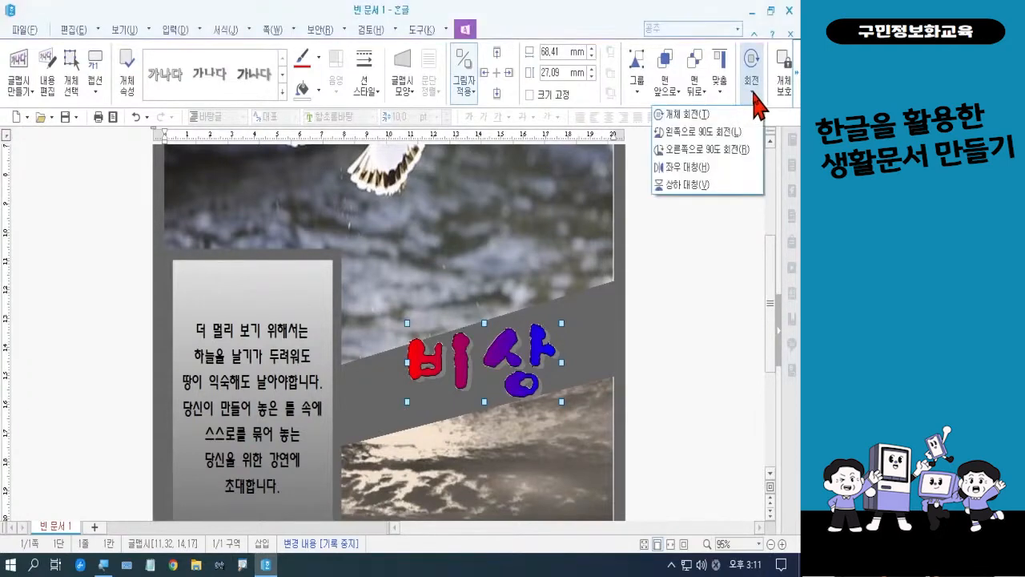
left_click(714, 116)
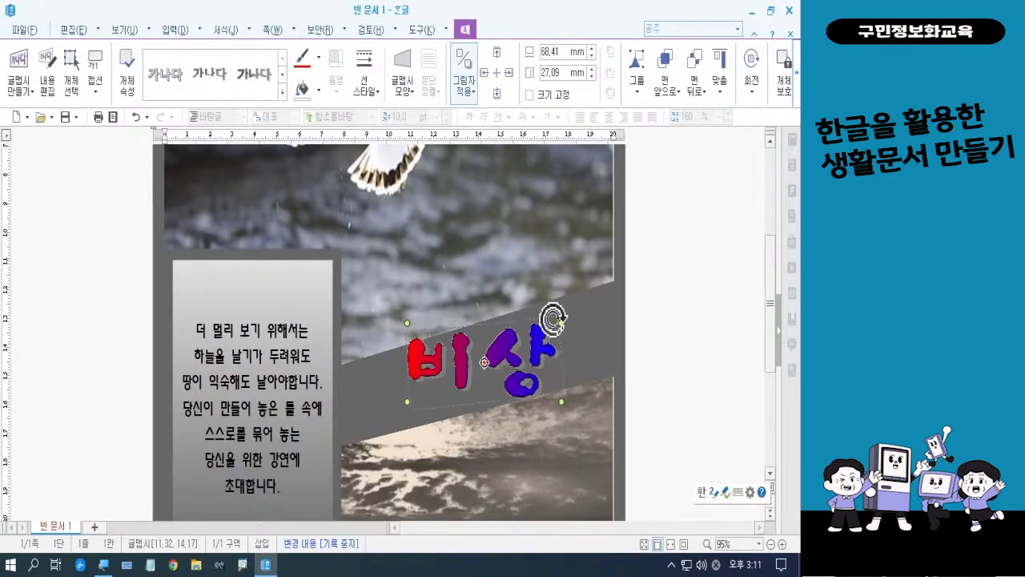
left_click_drag(548, 312, 541, 303)
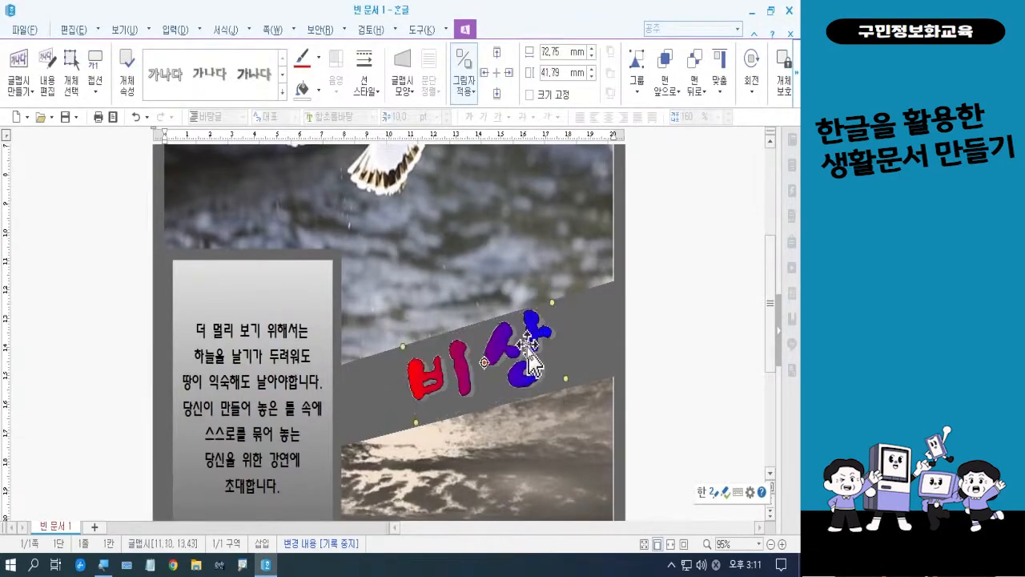
left_click_drag(531, 365, 526, 338)
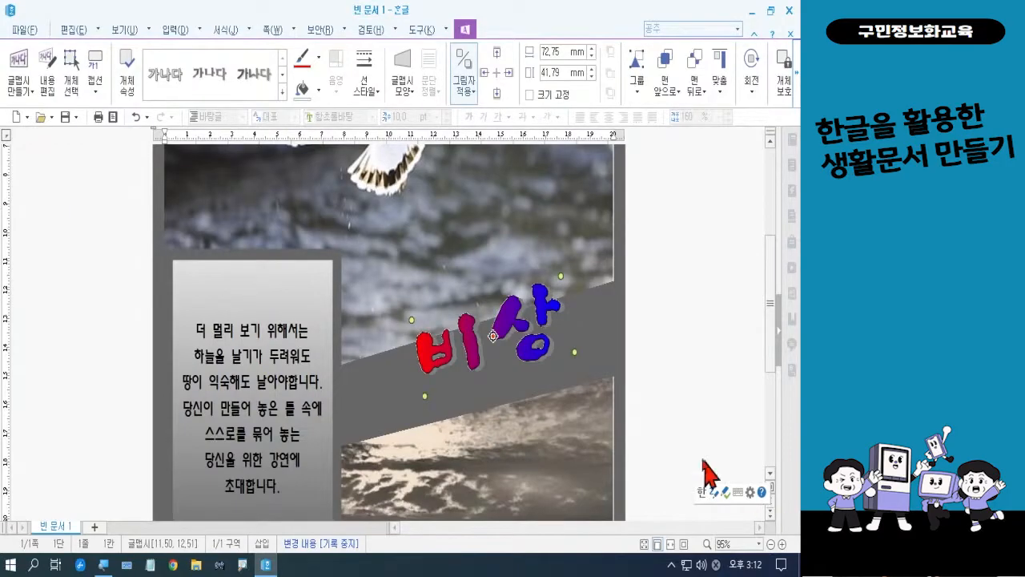
Duplicate the rotated "비상" word art and place the copy directly below the original
left_click_drag(503, 308, 507, 446)
left_click_drag(771, 316, 774, 348)
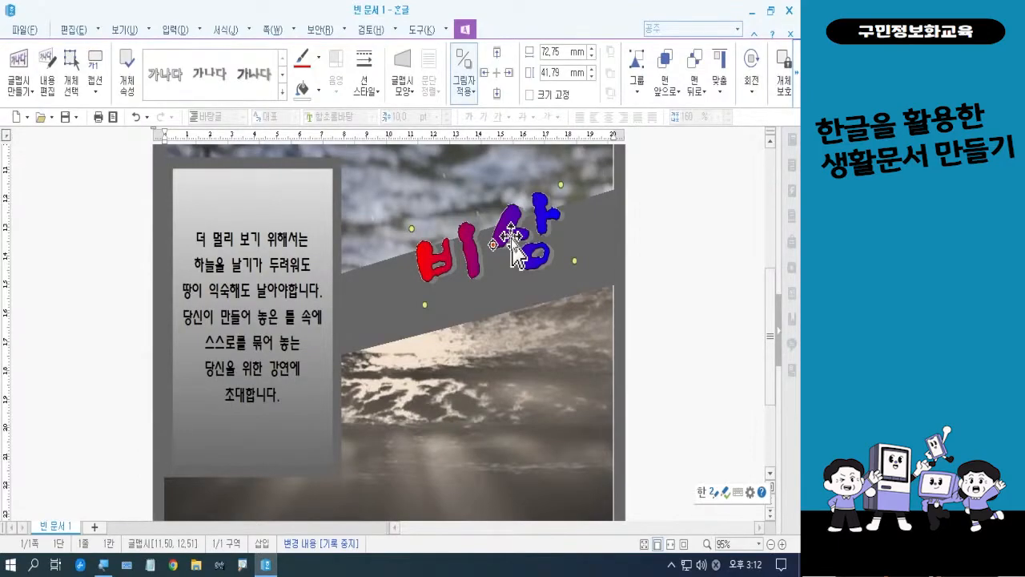
left_click_drag(520, 244, 525, 333)
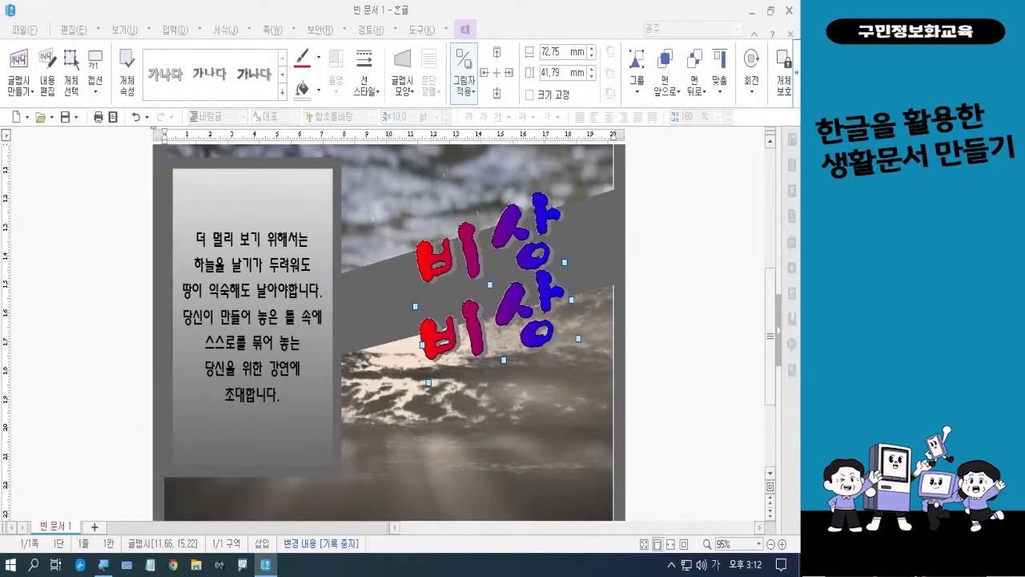
Replace the text of the lower word art copy with "Dream of Flight!!" in its object properties
double_click(470, 341)
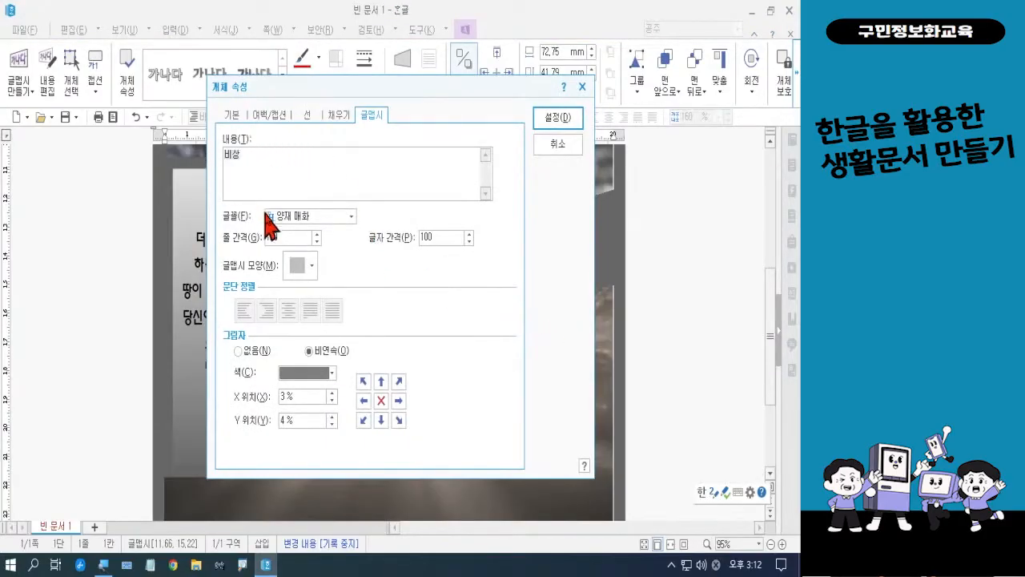
key("BackSpace")
key("BackSpace")
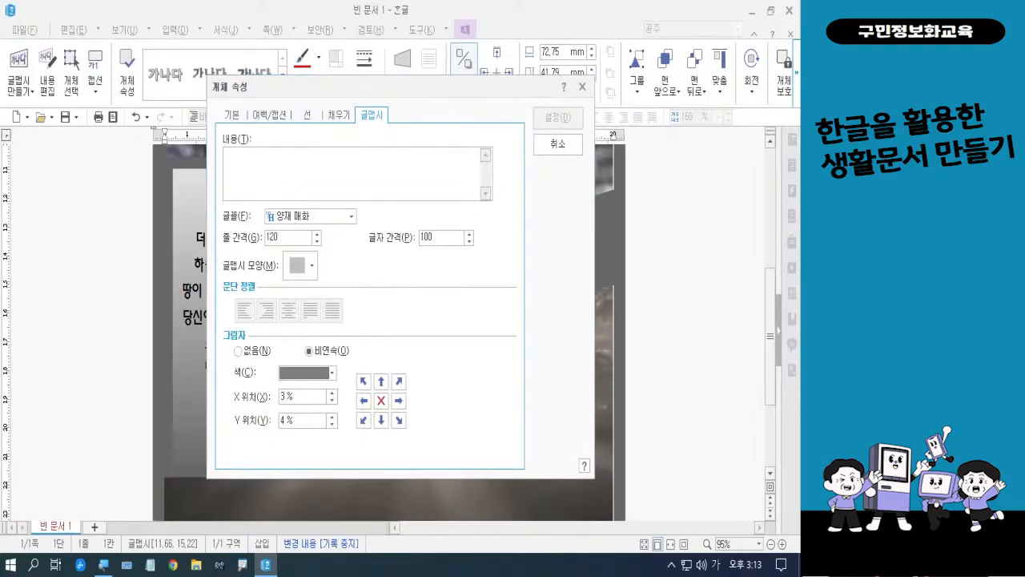
key("Hangul")
left_click(274, 162)
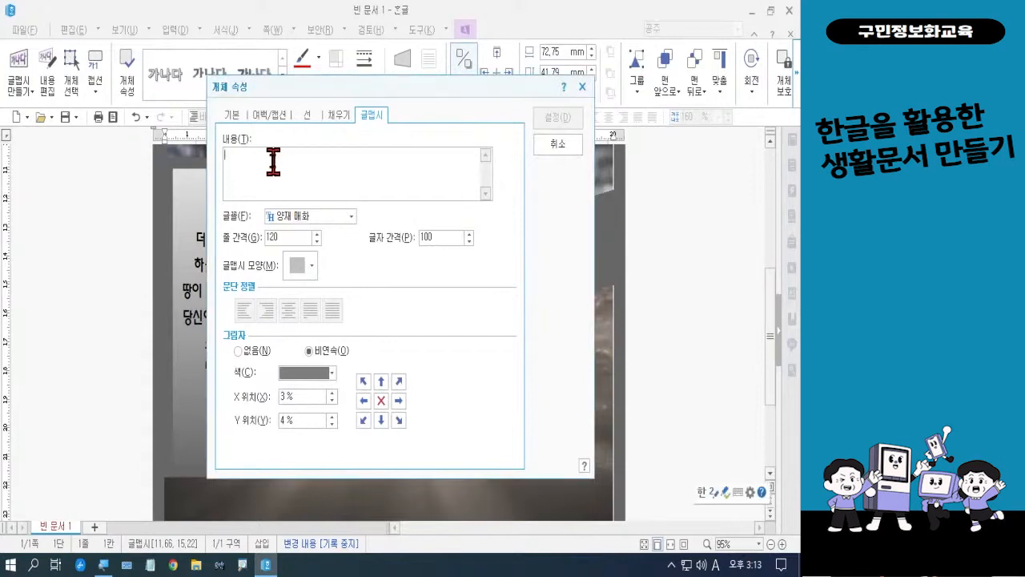
type("ㅂ")
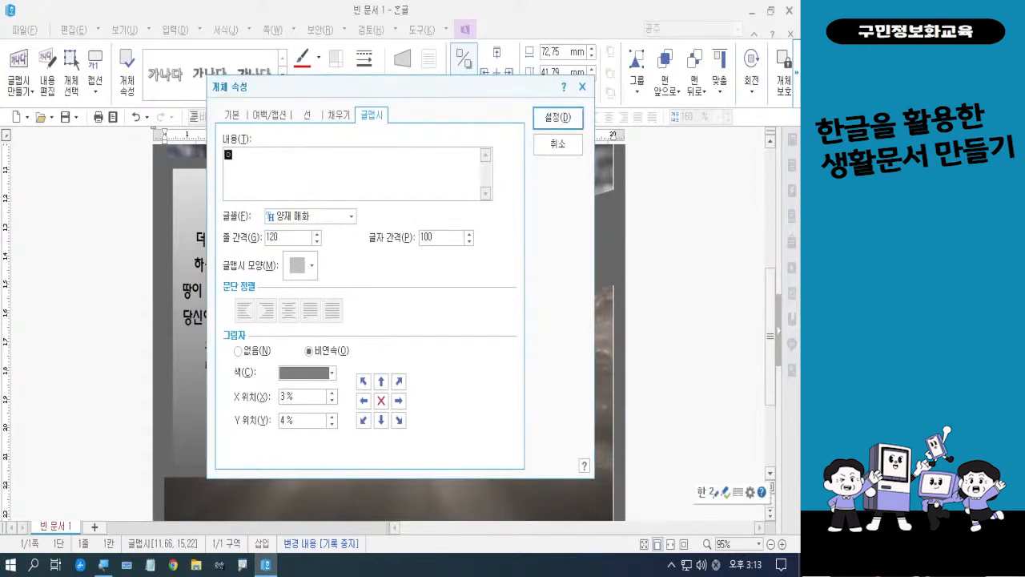
key("BackSpace")
key("Hangul")
type("Dream of Flight!!")
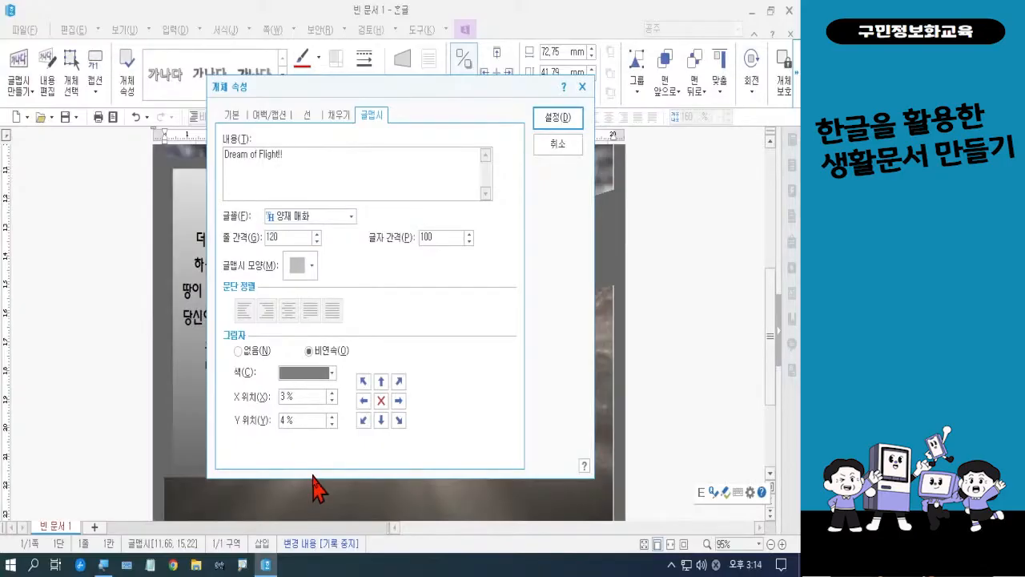
Try several gradient presets on the "Dream of Flight!!" word art and set its fill to the 일출 gradient
left_click(339, 118)
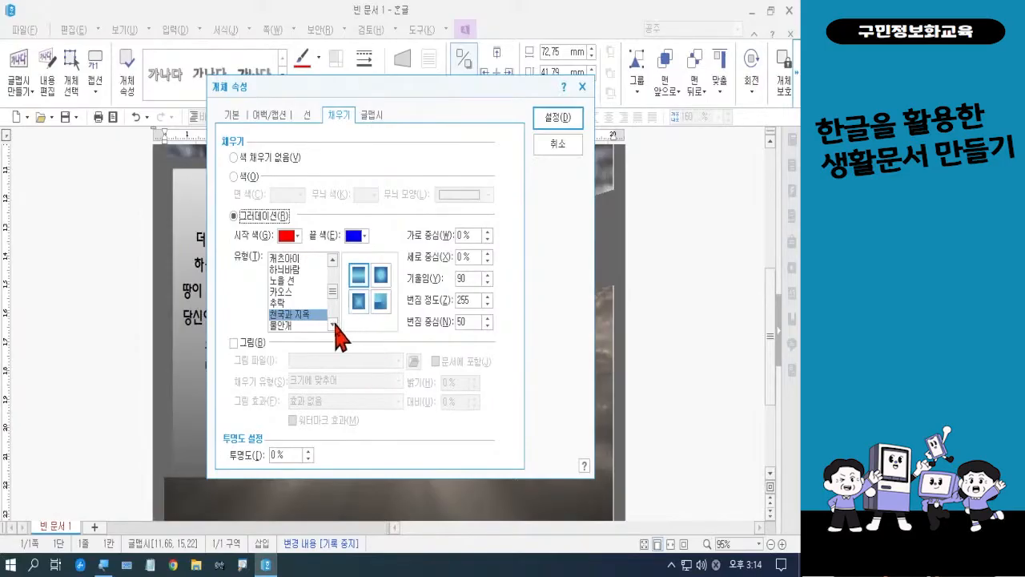
left_click(298, 325)
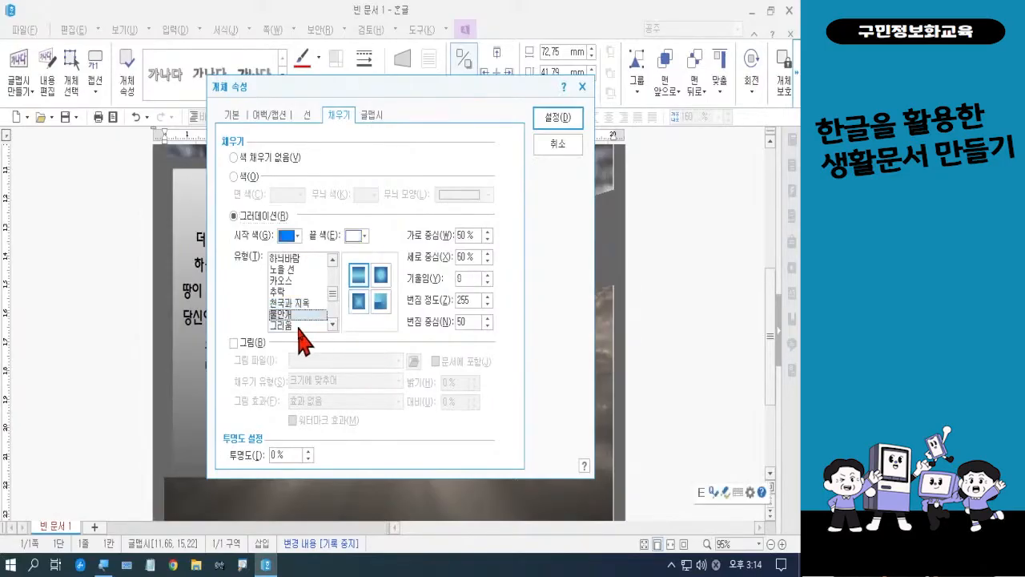
left_click(288, 292)
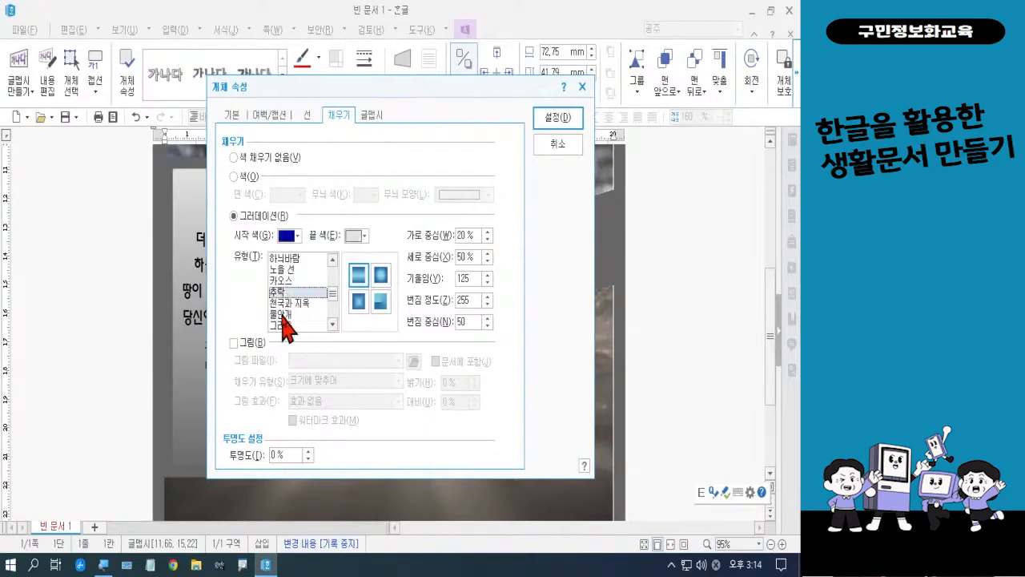
left_click(290, 282)
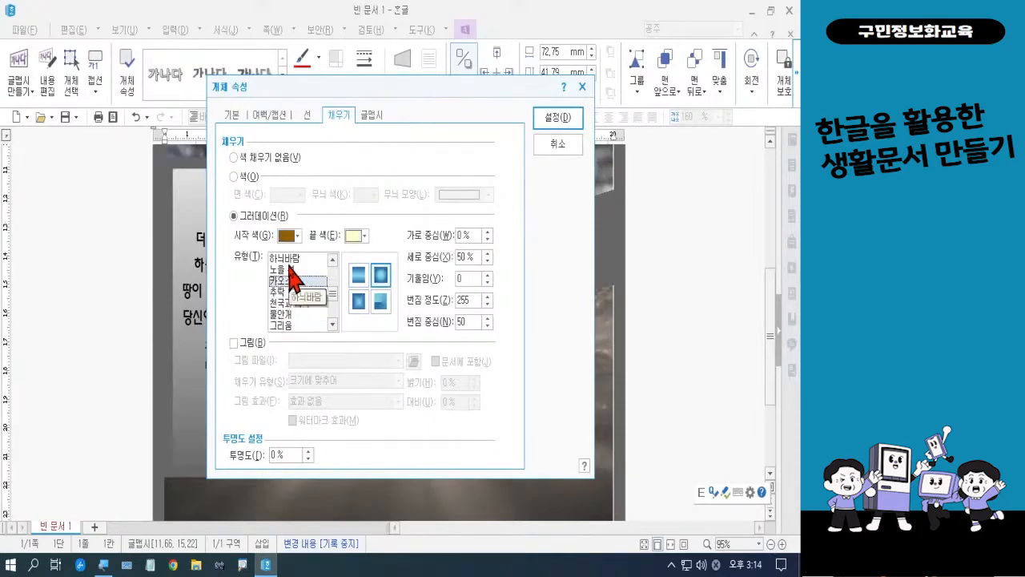
left_click(289, 261)
left_click(332, 324)
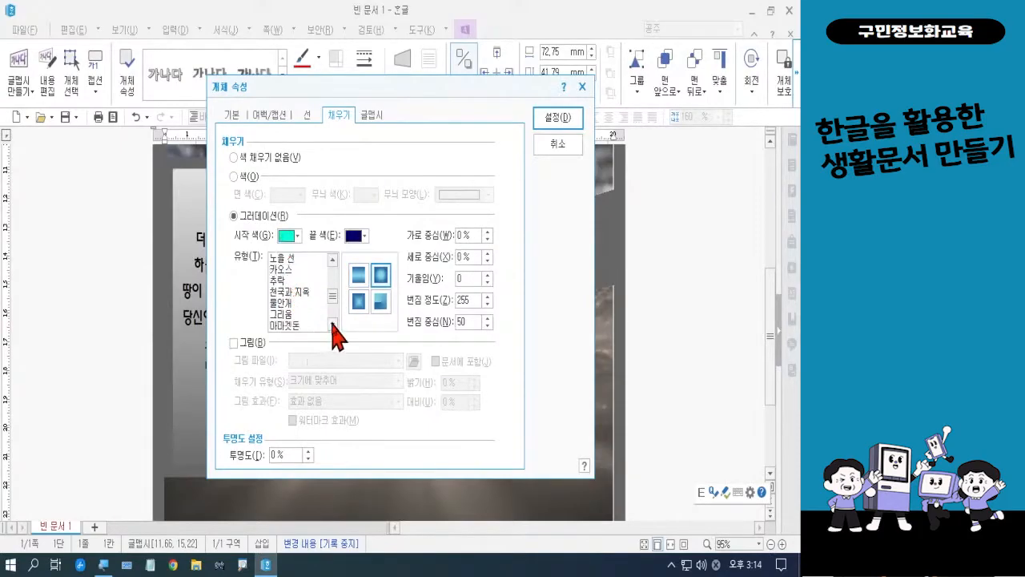
left_click(333, 324)
left_click(290, 304)
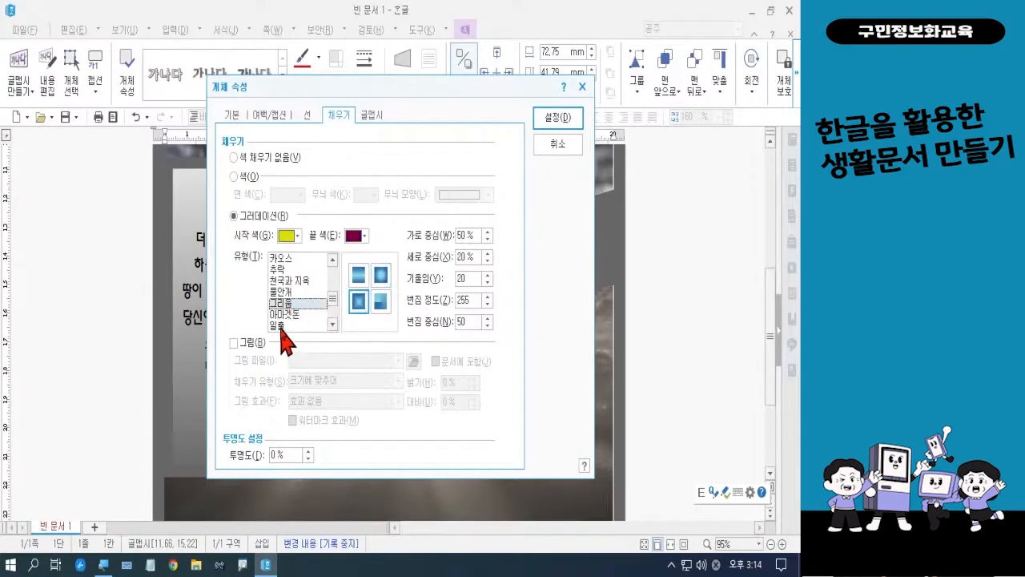
left_click(282, 326)
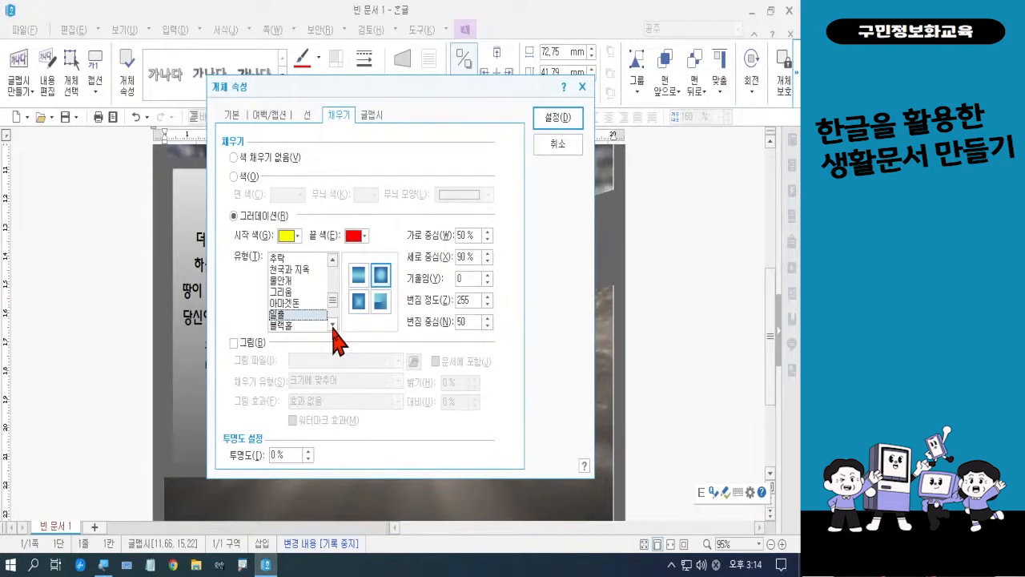
Change the "Dream of Flight!!" word art shape to the curved descending 휘어 내려가기 form
left_click(373, 128)
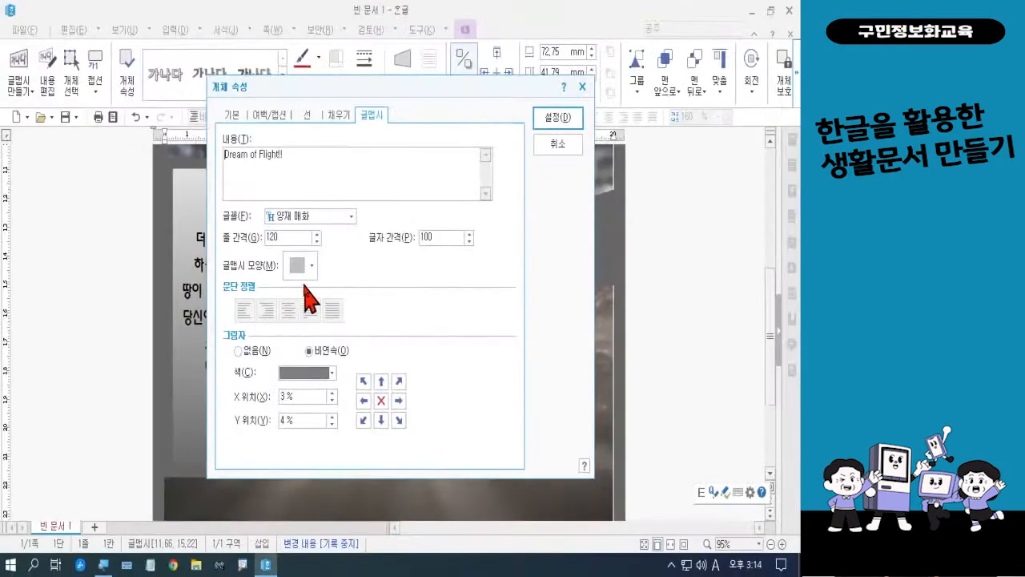
left_click(311, 270)
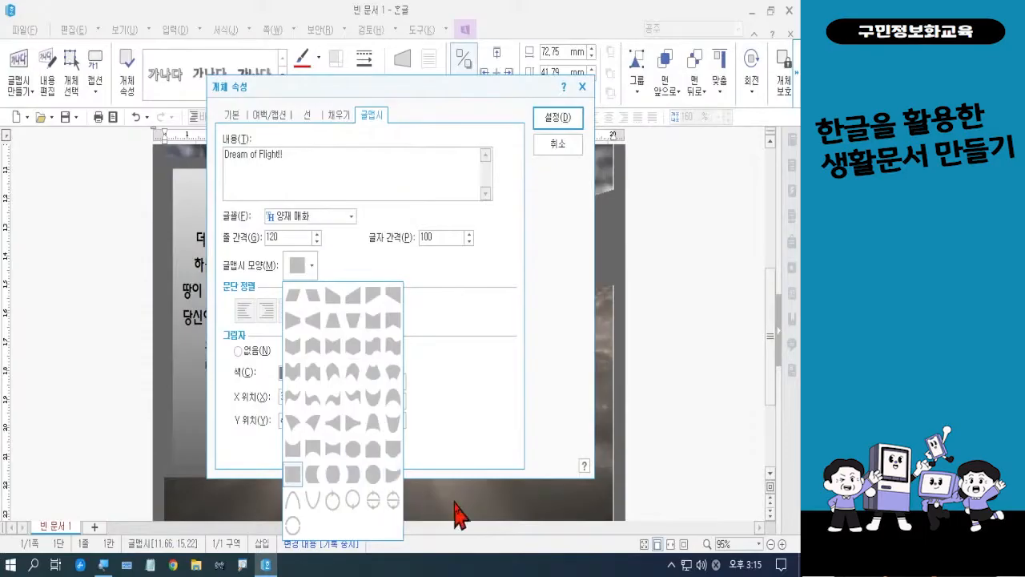
key("ctrl+1")
left_click(402, 424)
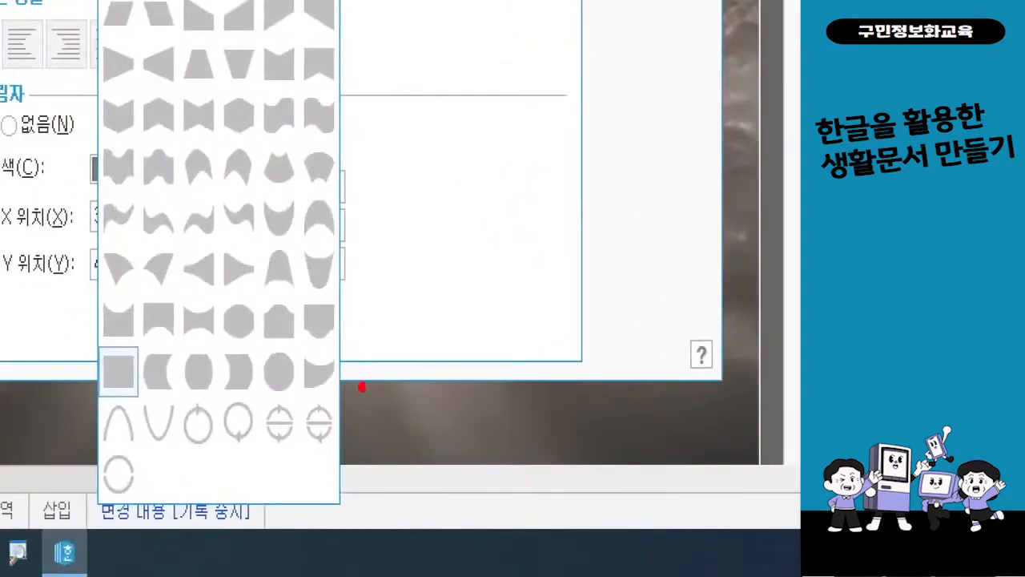
mouse_move(369, 391)
left_mouse_down()
mouse_move(305, 406)
mouse_move(290, 330)
mouse_move(338, 409)
left_mouse_up()
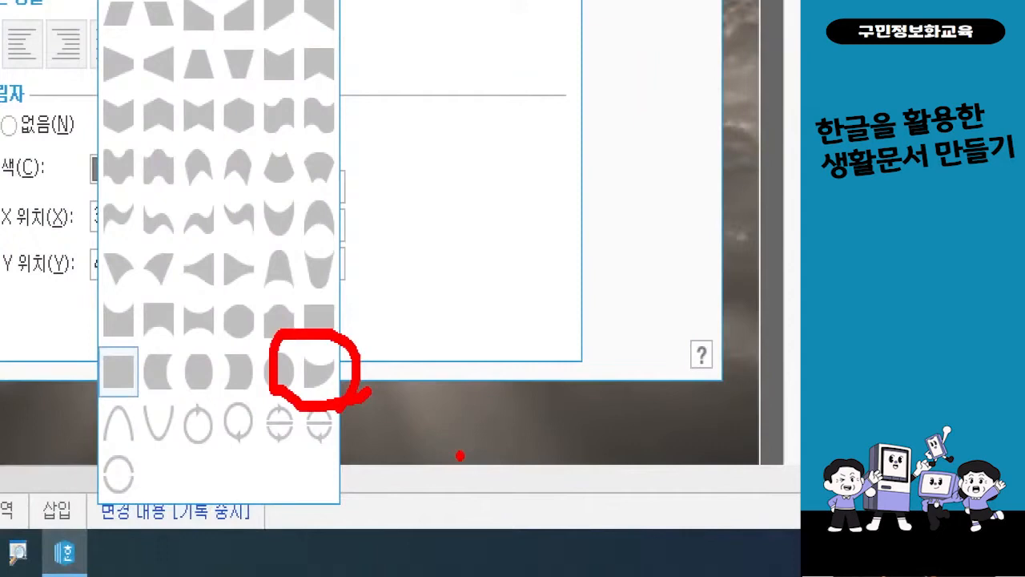
key("Escape")
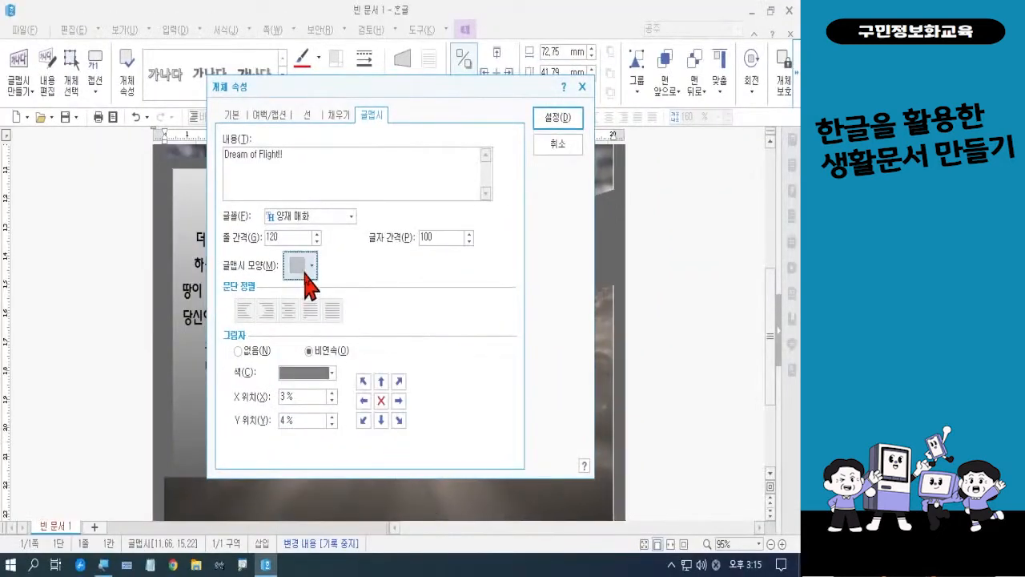
left_click(304, 270)
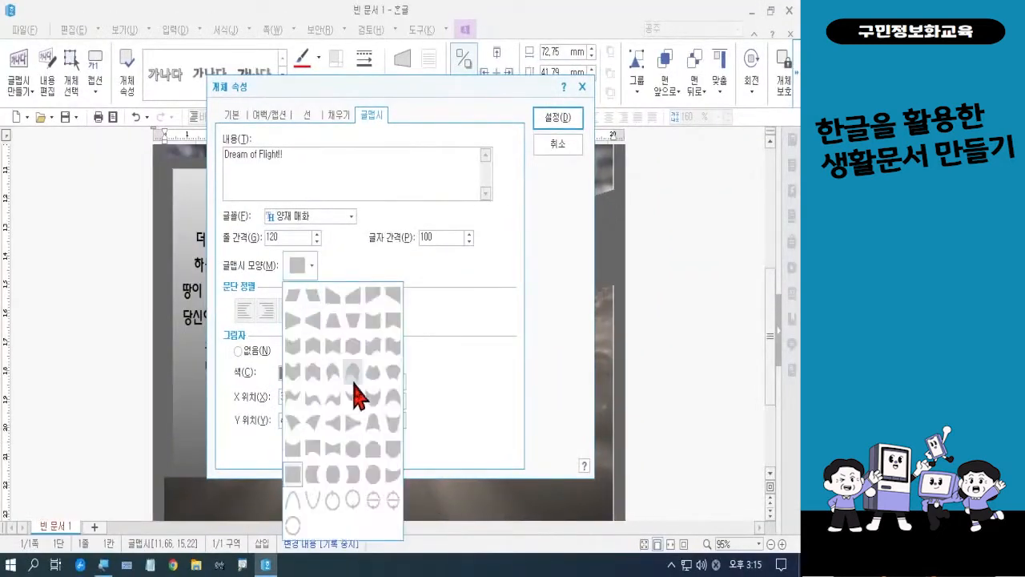
left_click(393, 477)
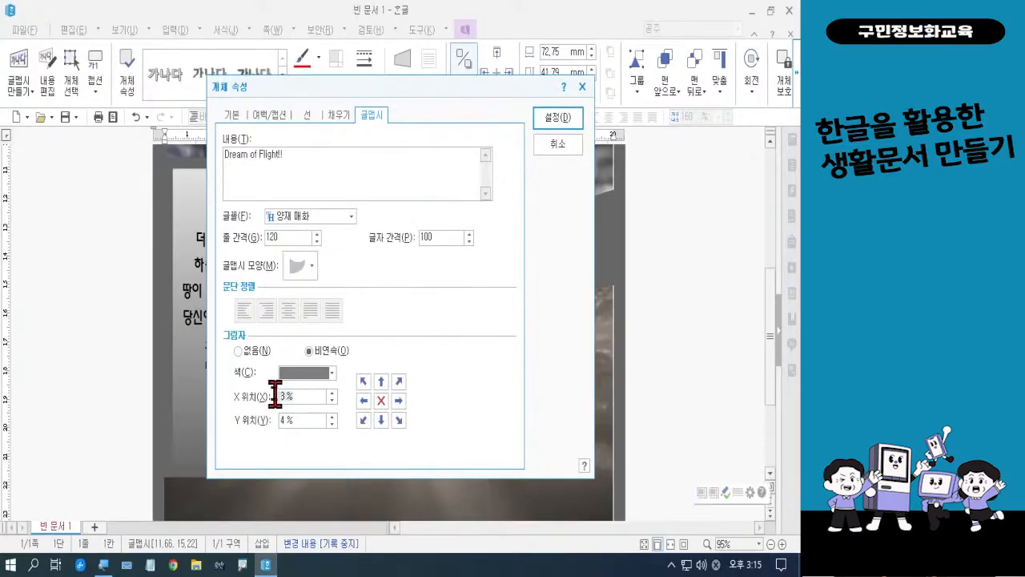
Set the "Dream of Flight!!" shadow offsets to X 1% and Y 1%, and apply the word art properties
type("1")
left_click(297, 420)
type("1")
left_click(556, 128)
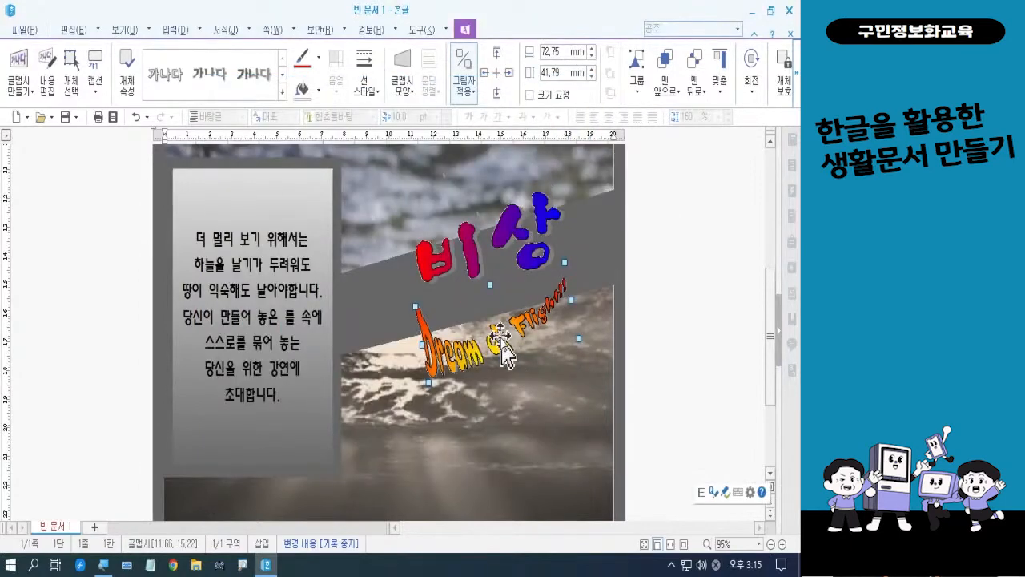
Move the "Dream of Flight!!" word art up under "비상" and enlarge it to about 98 × 48 mm
left_click_drag(501, 340, 501, 323)
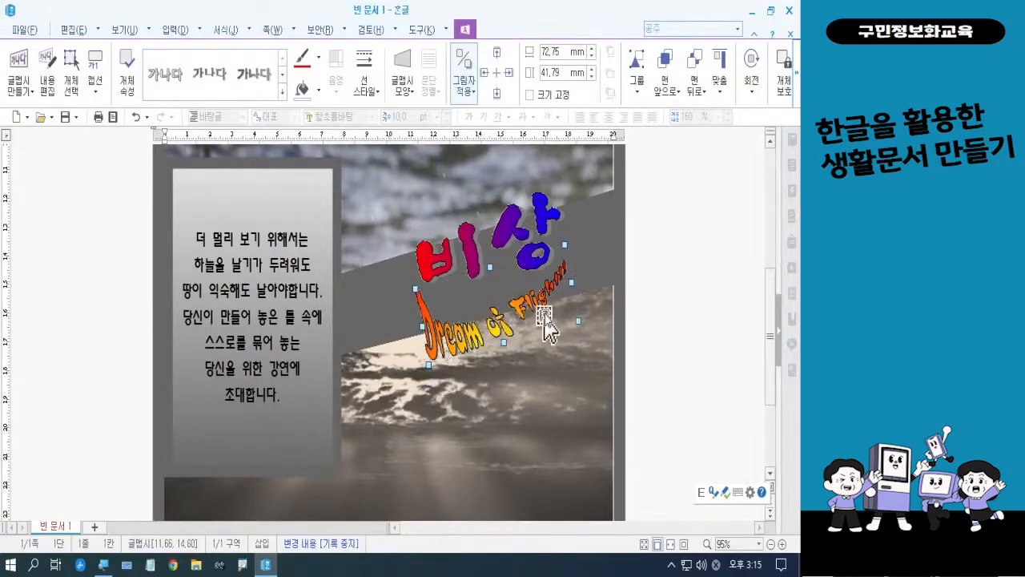
left_click_drag(572, 284, 595, 277)
left_click_drag(527, 345, 388, 337)
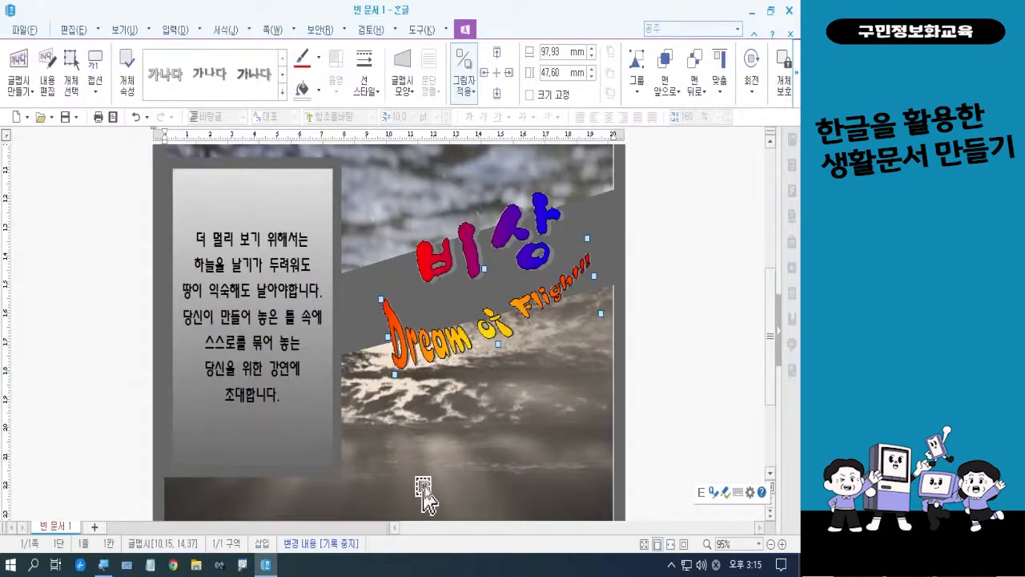
left_click(682, 399)
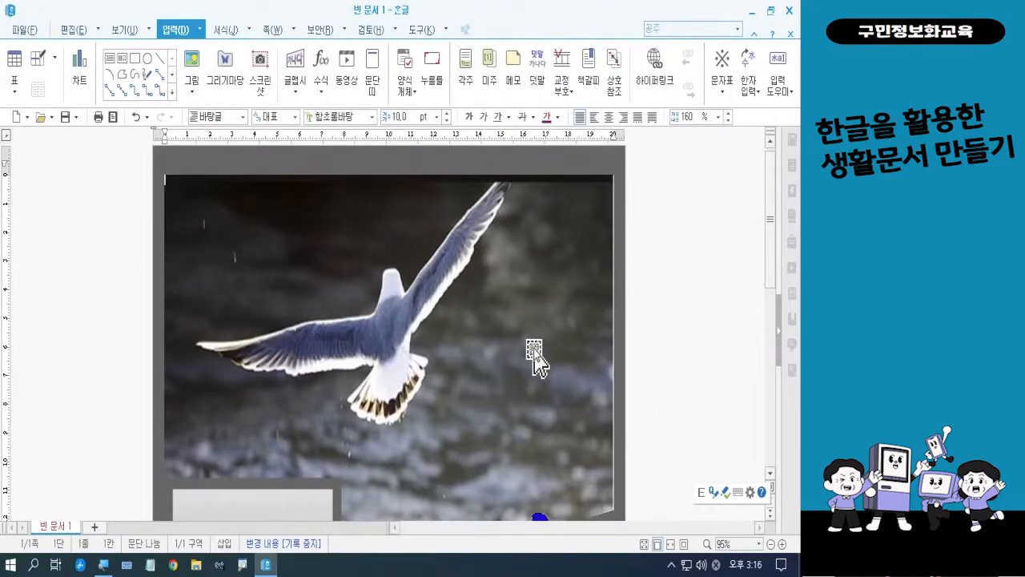
Widen the seagull picture polygon to about 201 mm by extending its right edge to the grey border
scroll(535, 357, "down", 5)
scroll(535, 357, "down", 8)
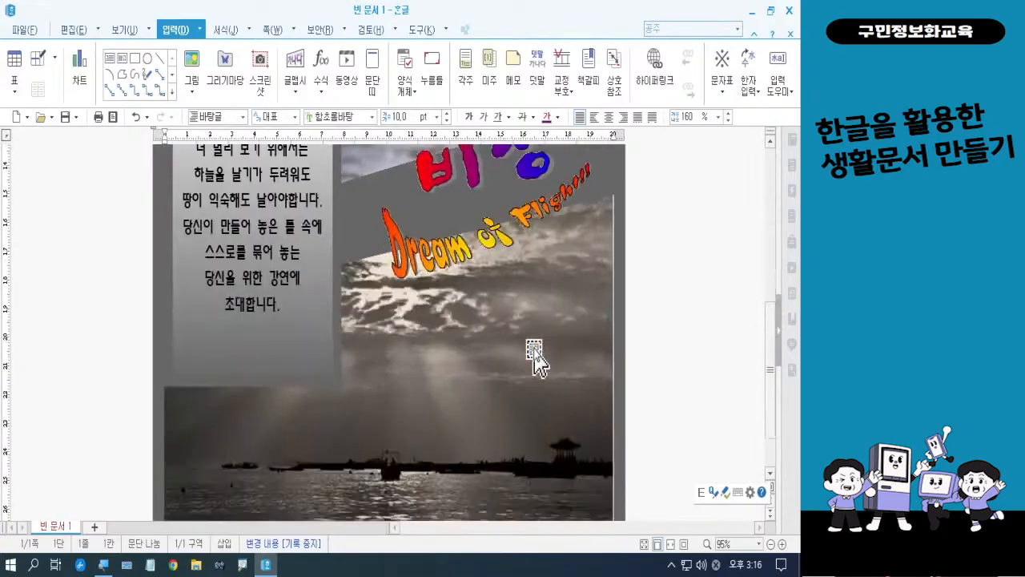
scroll(535, 357, "up", 5)
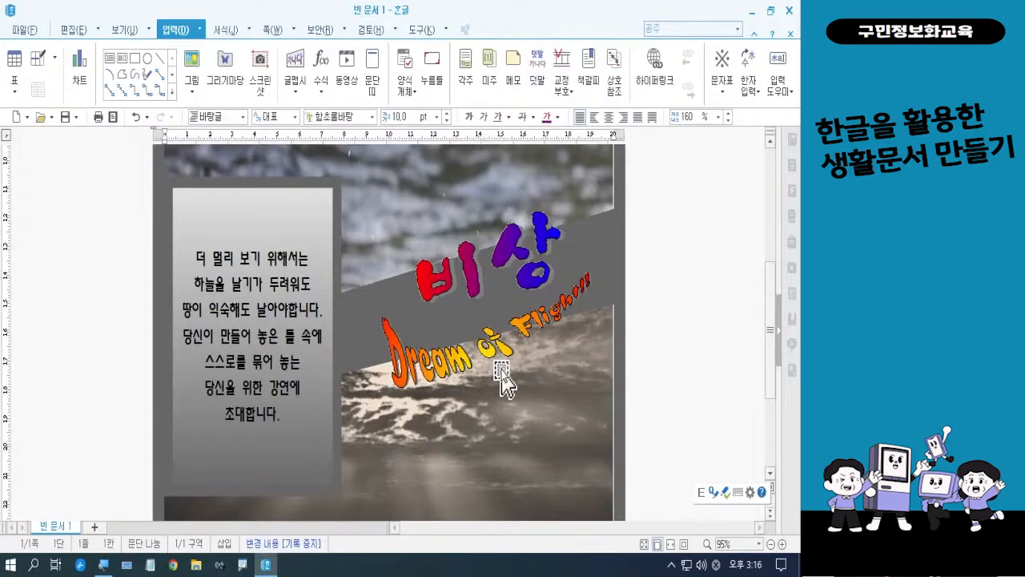
scroll(503, 379, "up", 5)
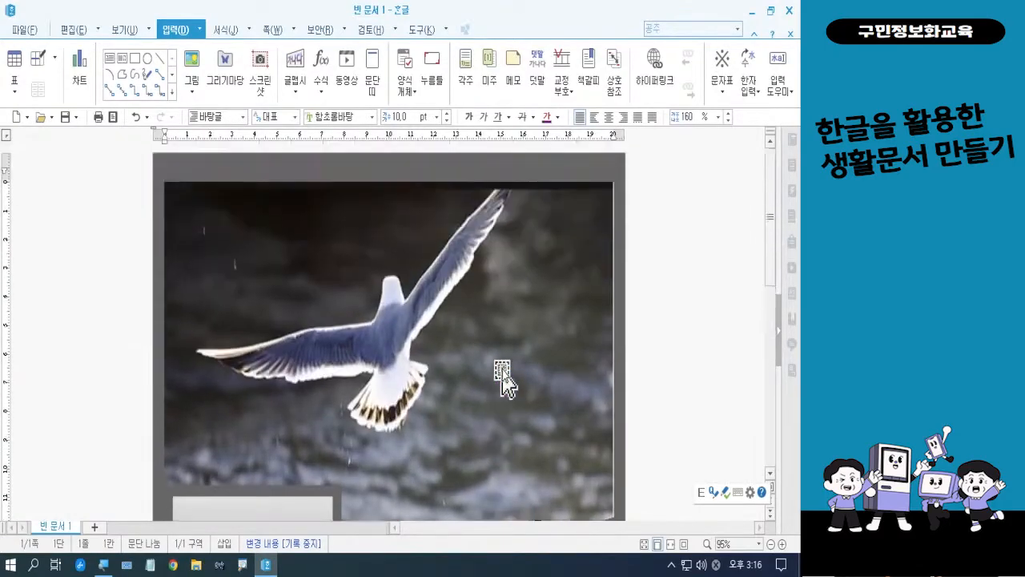
left_click(603, 399)
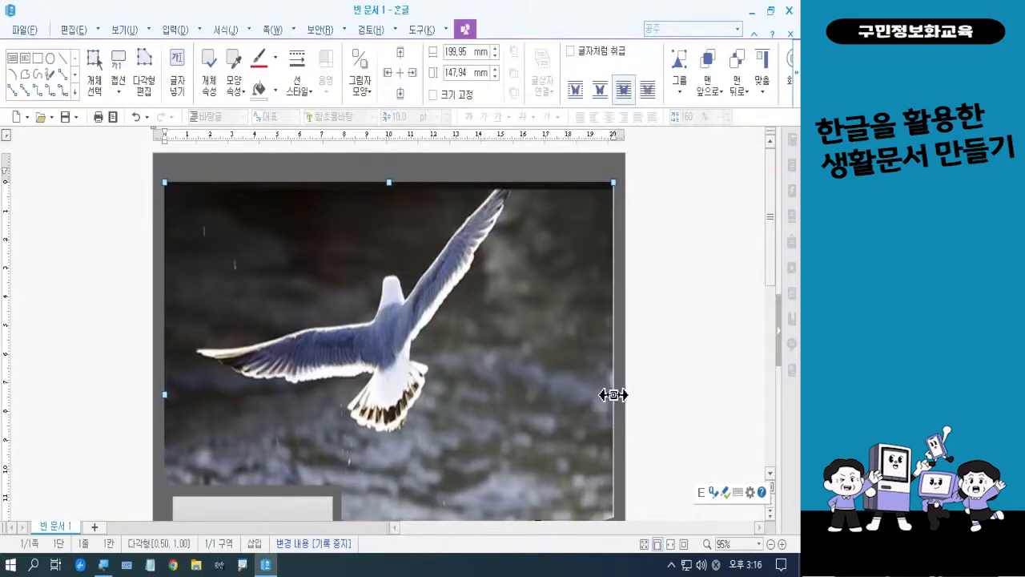
left_click_drag(612, 393, 617, 398)
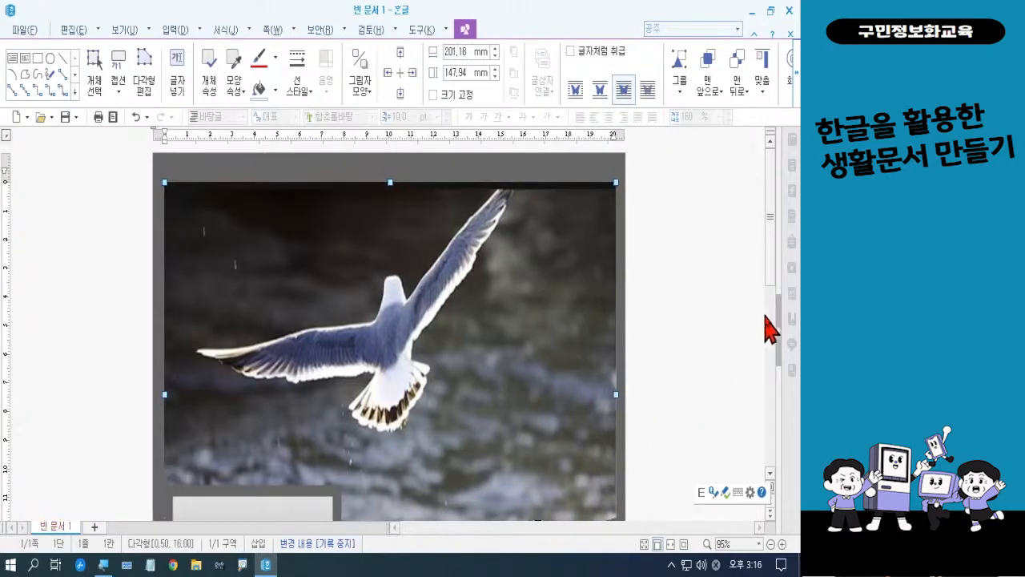
Widen the lower seascape polygon slightly so its right edge lines up with the seagull polygon, and deselect it
left_click_drag(776, 276, 776, 437)
left_click(607, 382)
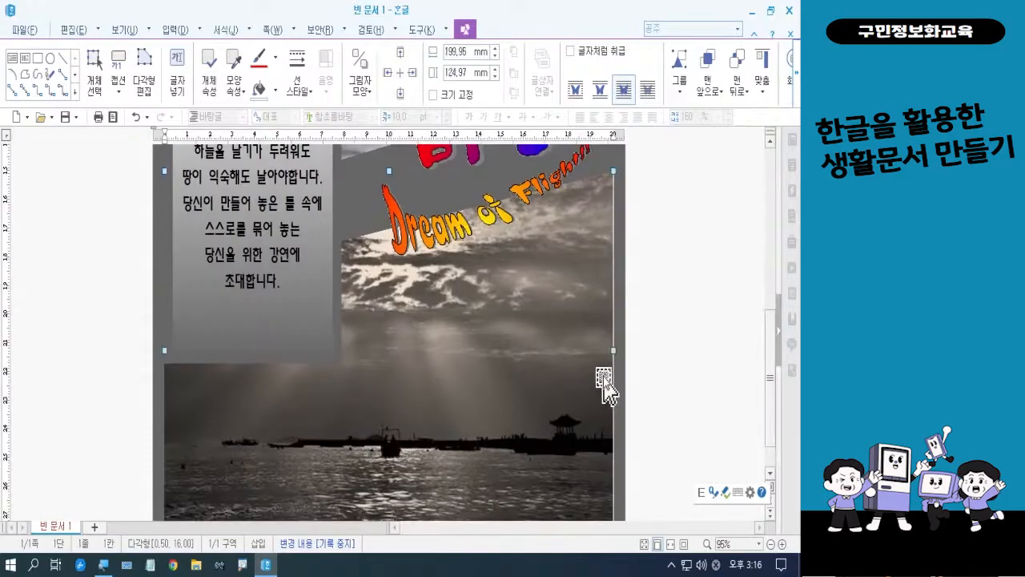
left_click_drag(614, 350, 616, 350)
left_click(679, 387)
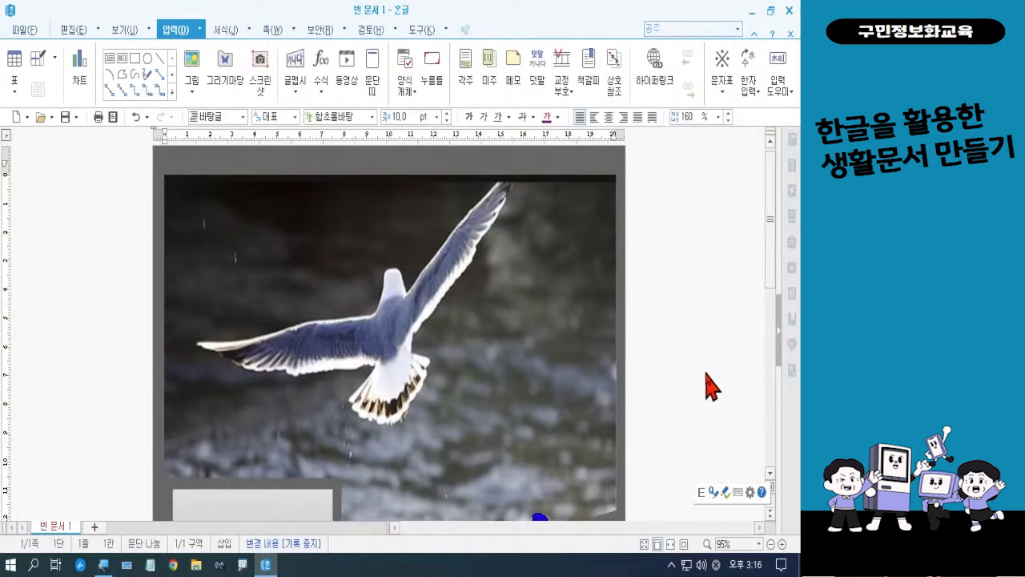
Check the whole invitation page in print preview and return to editing
left_click(114, 120)
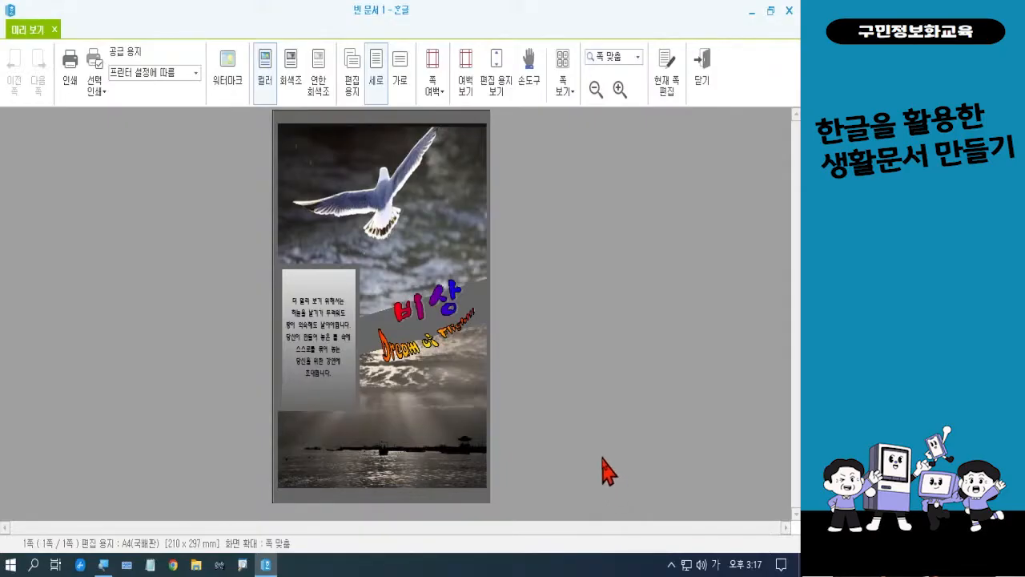
left_click(704, 89)
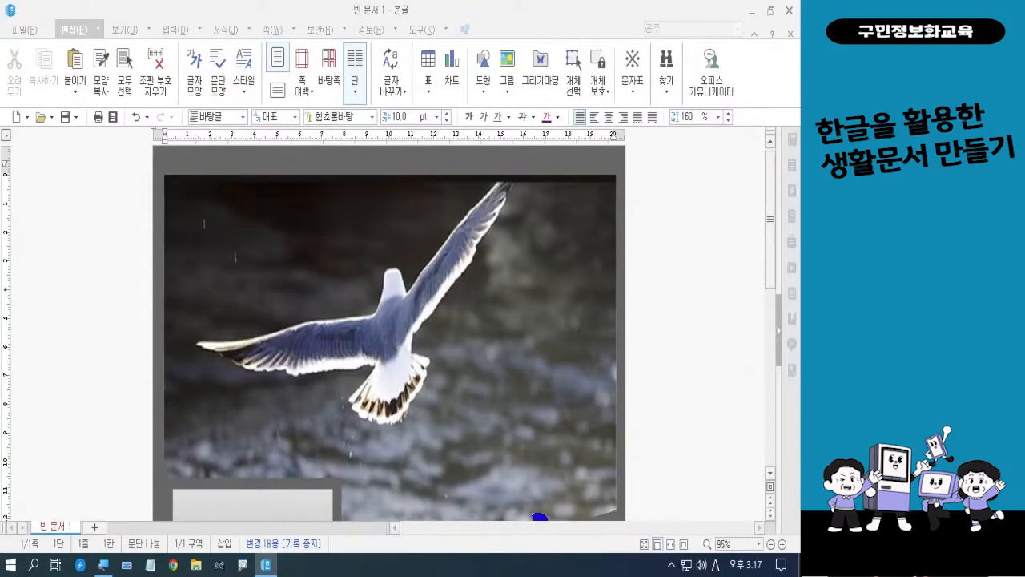
Save the document as 강연안내문1 in the 폼나는 문서 folder on the desktop, in 한글 문서 (*.hwp) format
key("Hangul")
left_click(24, 30)
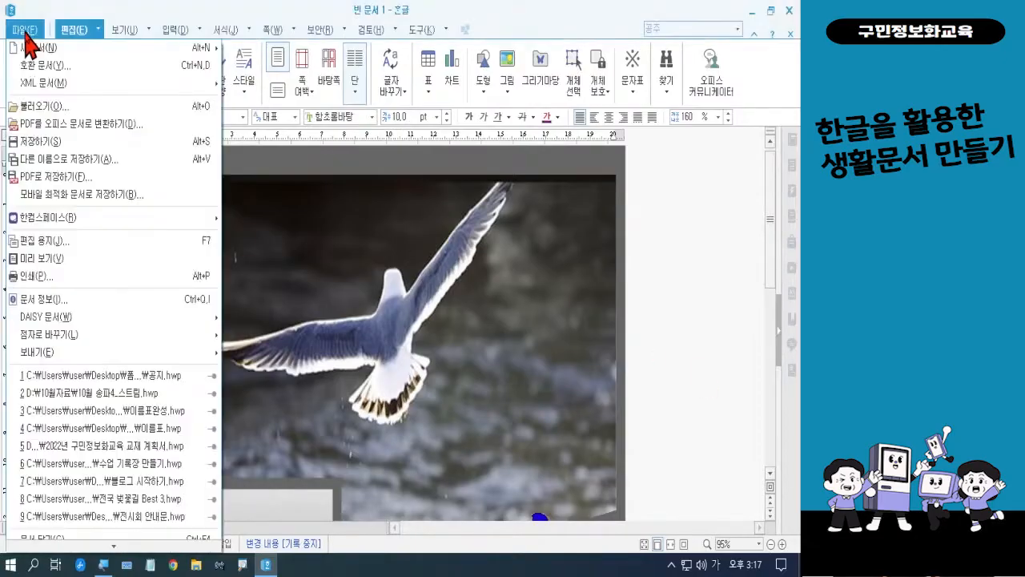
left_click(51, 144)
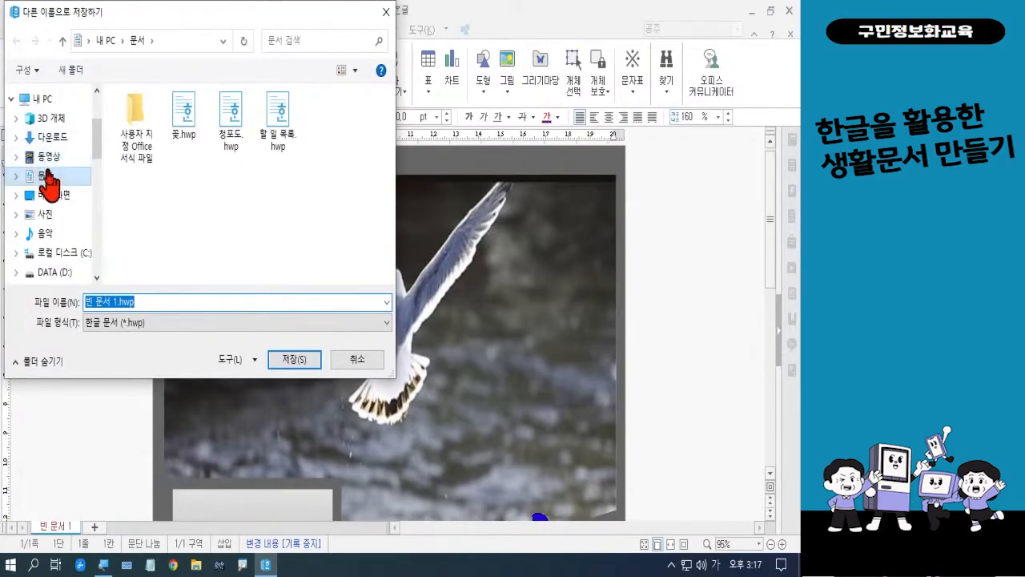
left_click(52, 197)
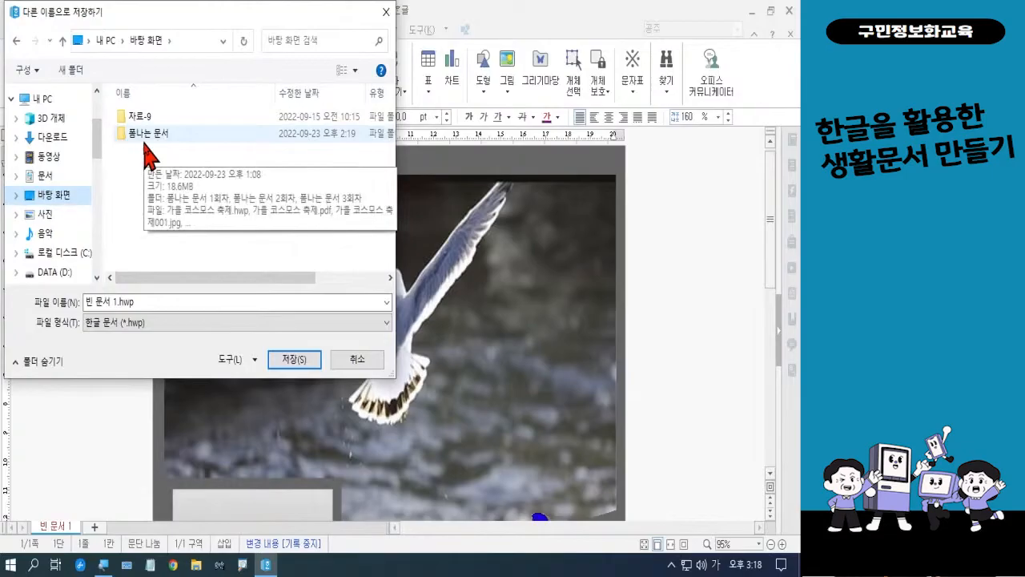
double_click(145, 148)
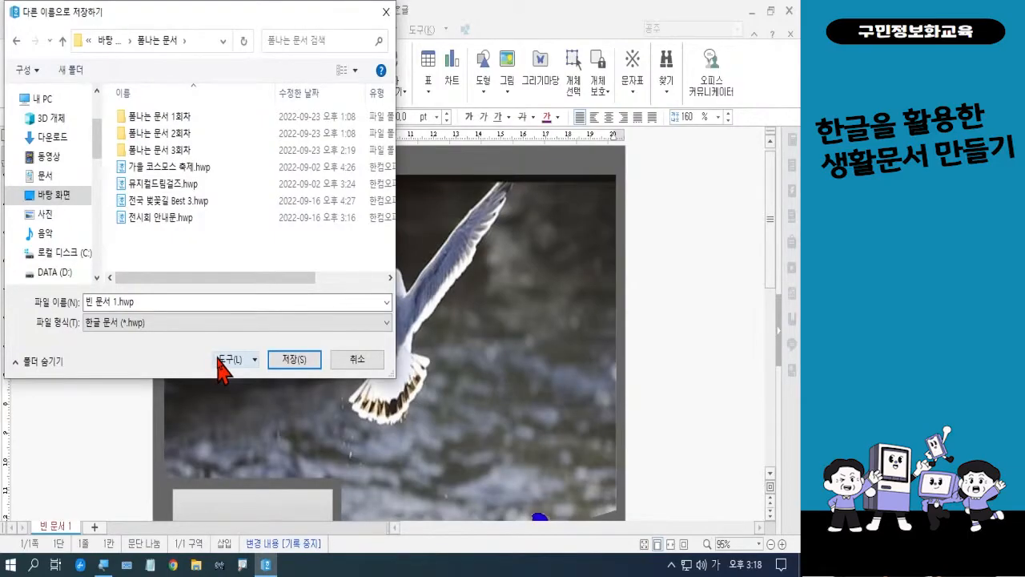
left_click(149, 302)
type("강연")
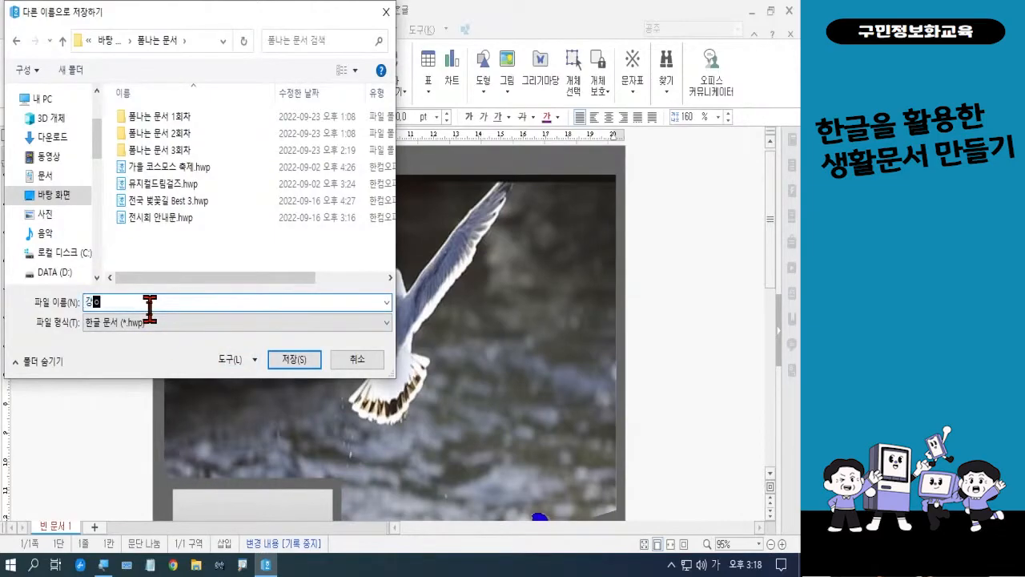
type("안내문1")
left_click(284, 359)
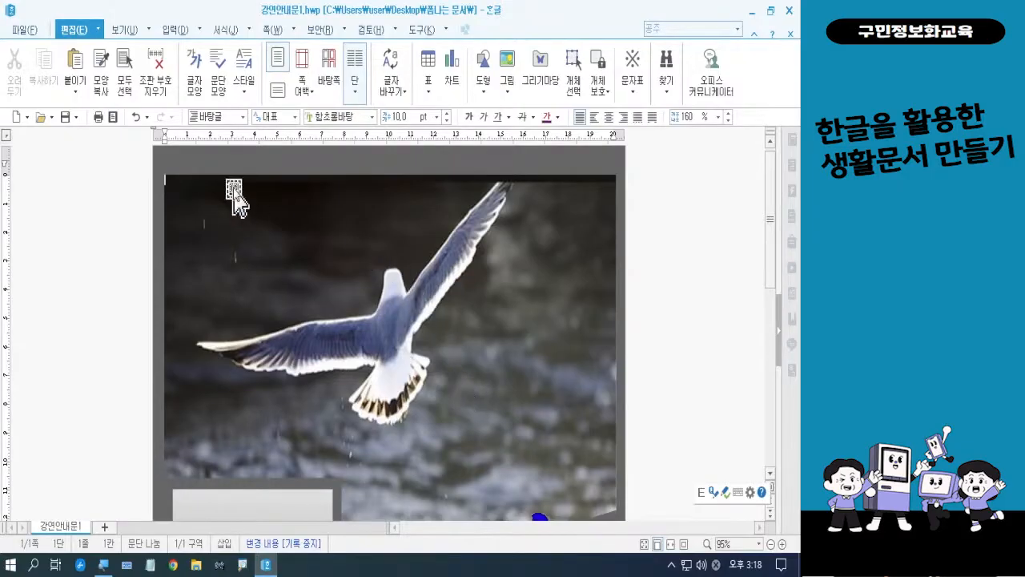
Save a copy of the invitation as a JPG 이미지 (*.jpg) named 강연안내문1 in the 폼나는 문서 folder
left_click(24, 32)
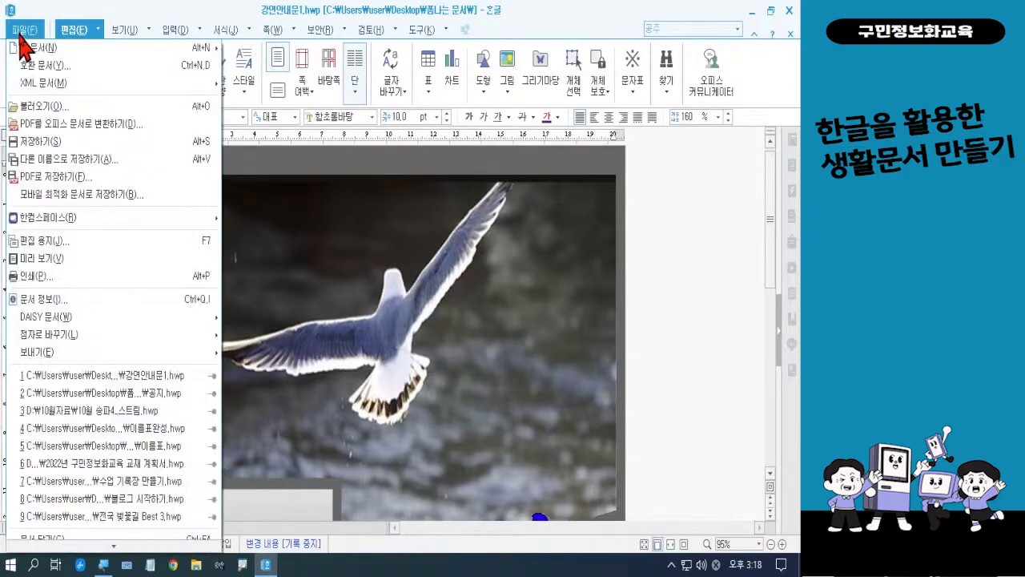
left_click(58, 160)
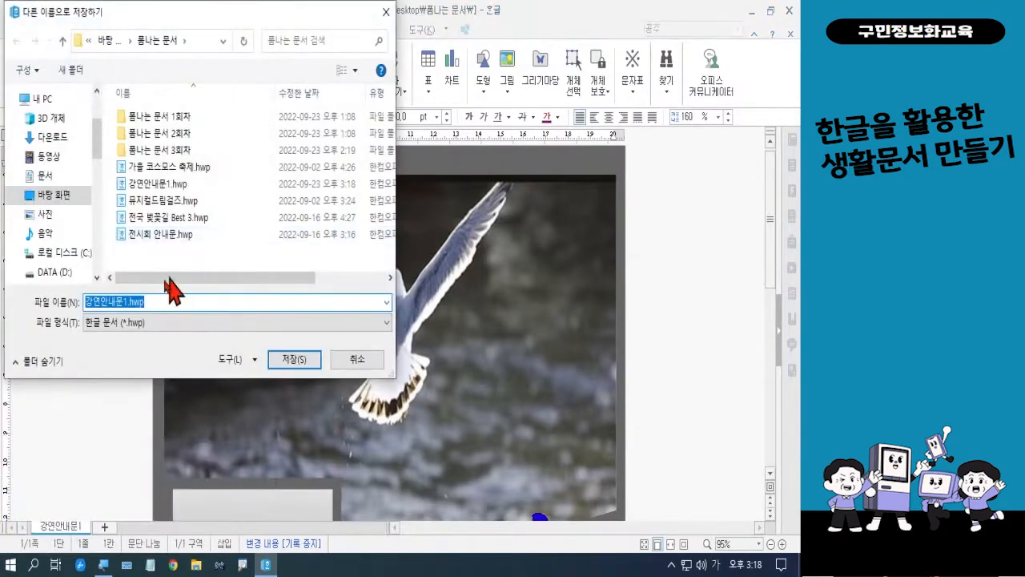
left_click(145, 323)
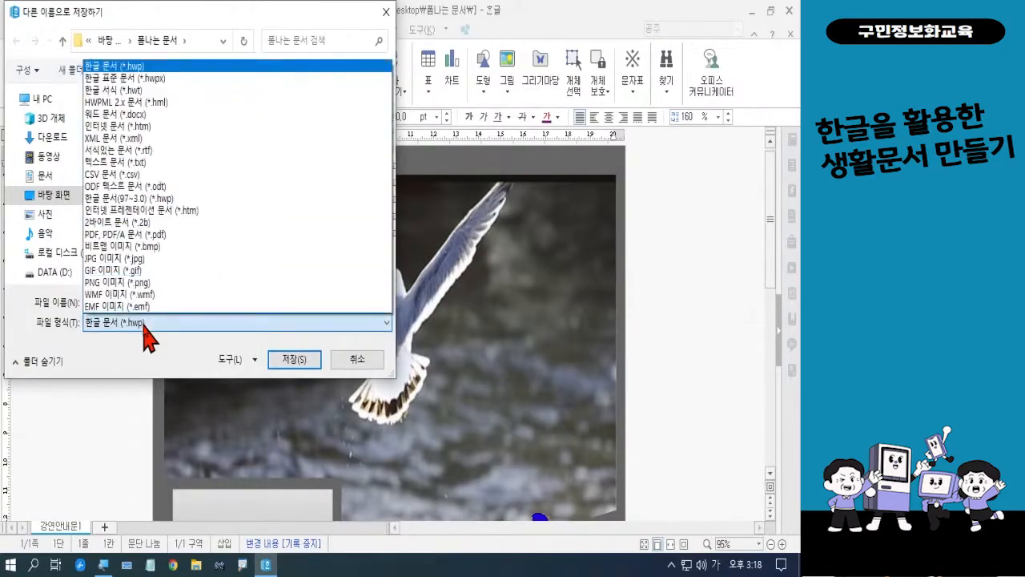
left_click(146, 259)
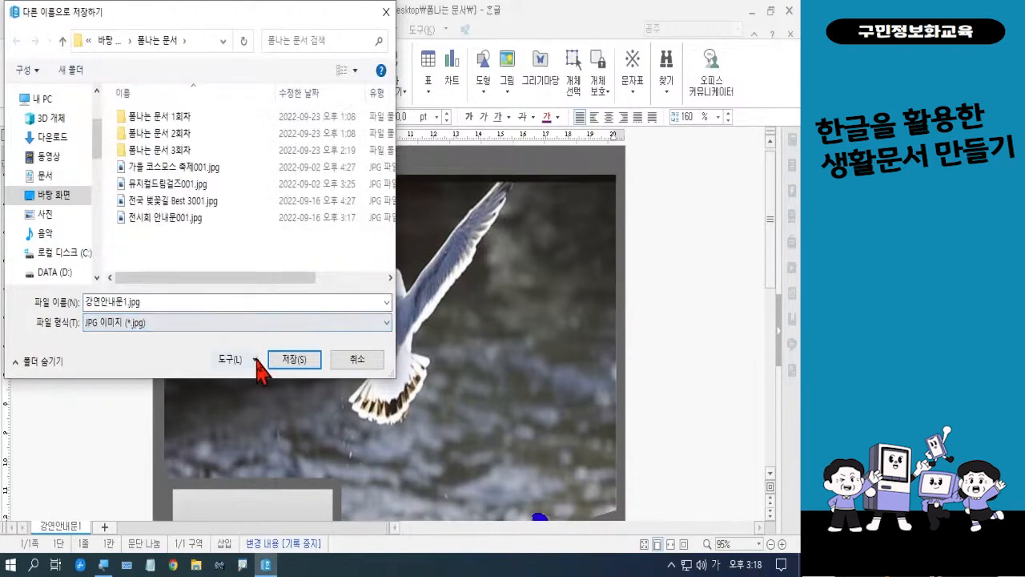
left_click(285, 364)
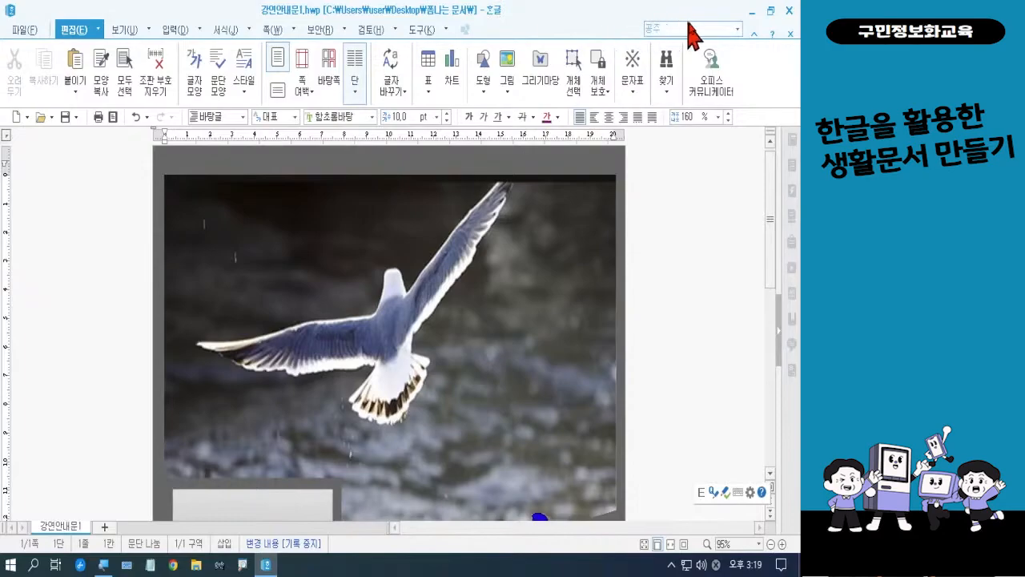
Close the document, view the exported 강연안내문1001.jpg from the desktop's 폼나는 문서 folder, and close the image and folder
left_click(788, 12)
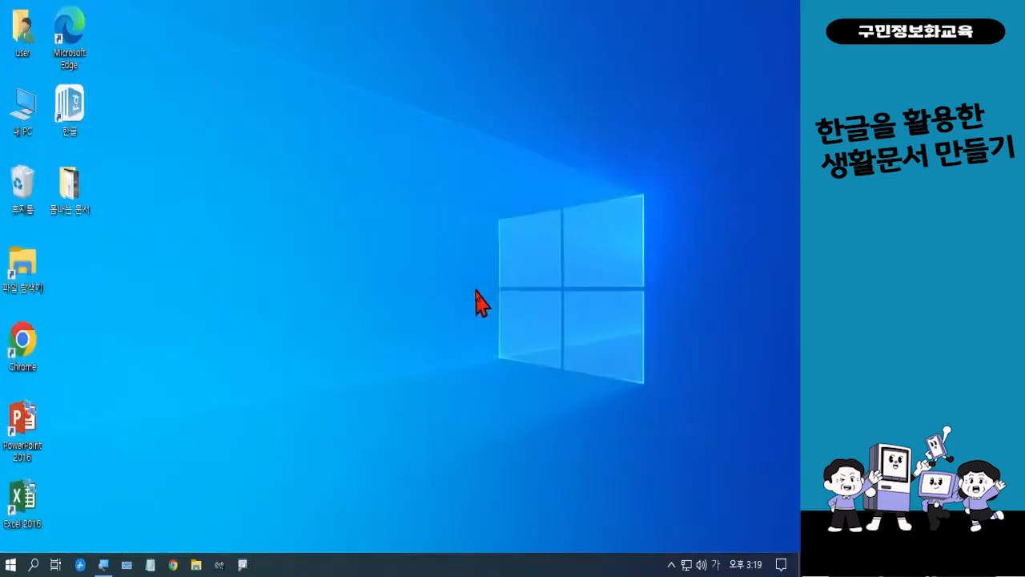
double_click(70, 210)
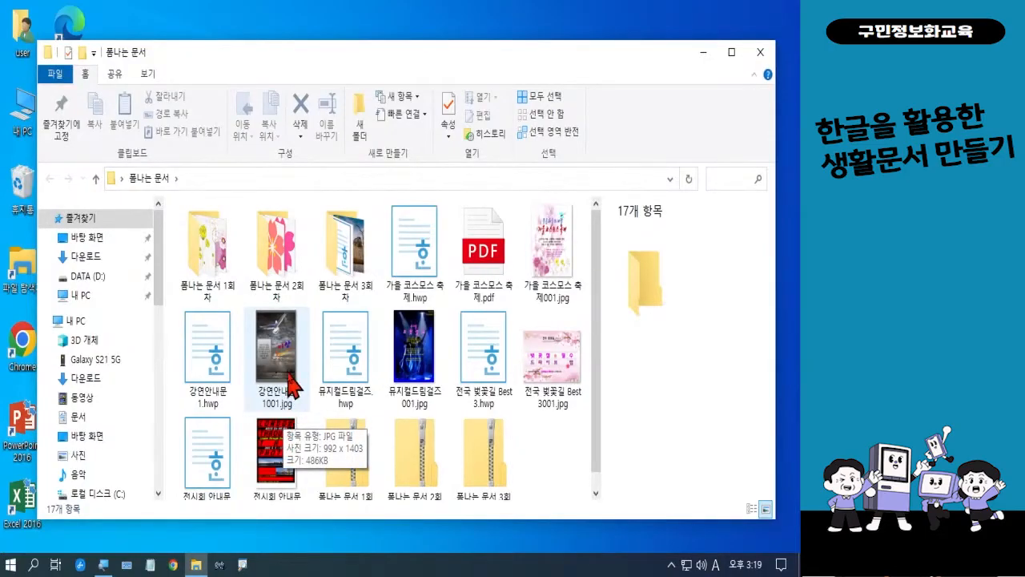
double_click(292, 386)
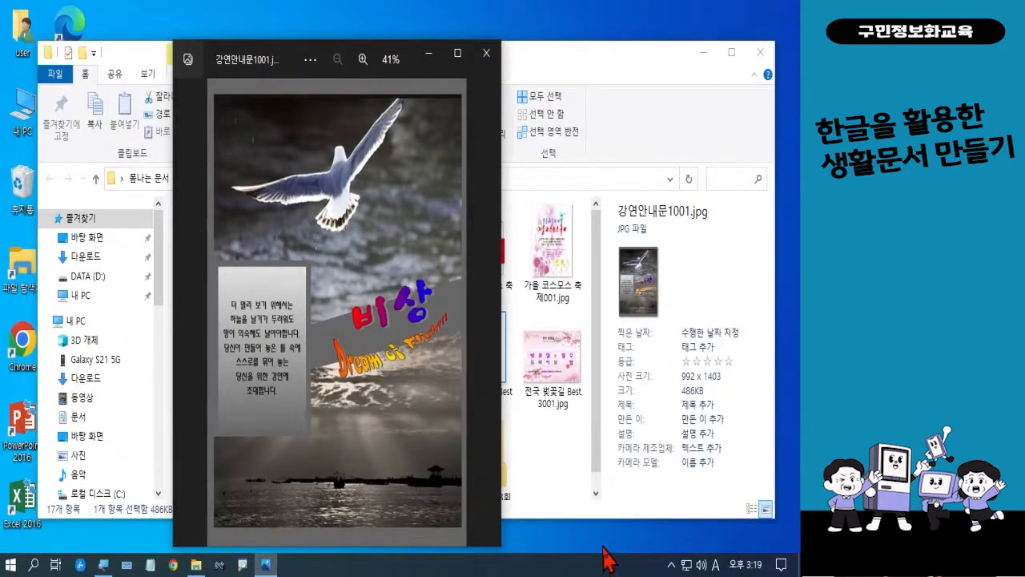
left_click(486, 53)
left_click(758, 53)
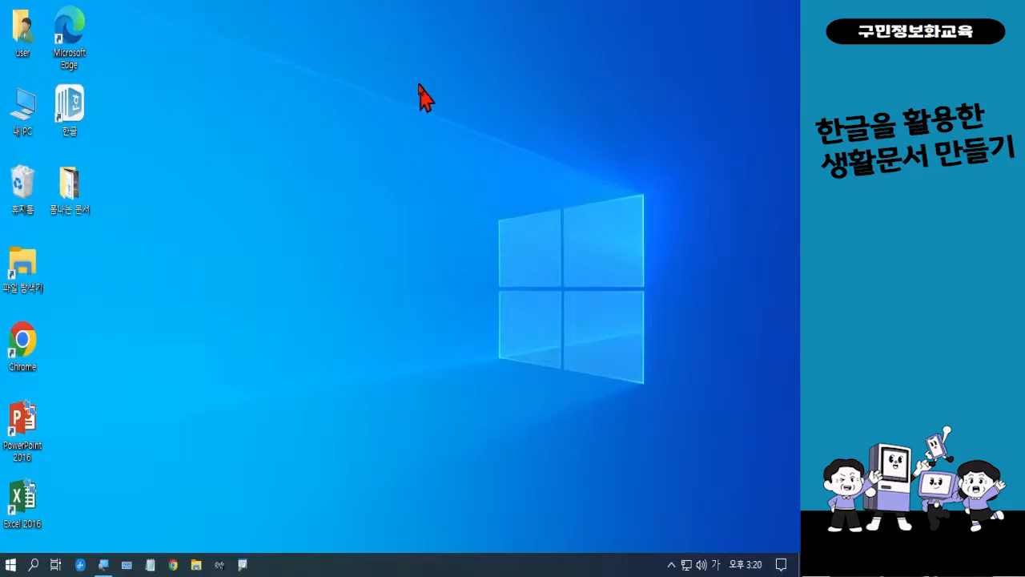
Start 한글 with a blank document and enable a picture fill for the page background
double_click(87, 102)
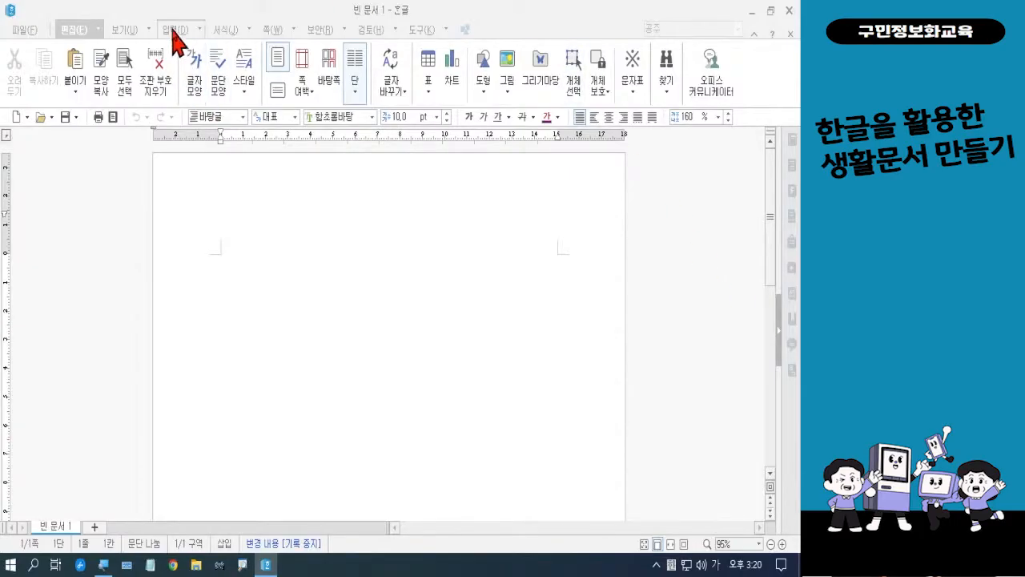
left_click(270, 32)
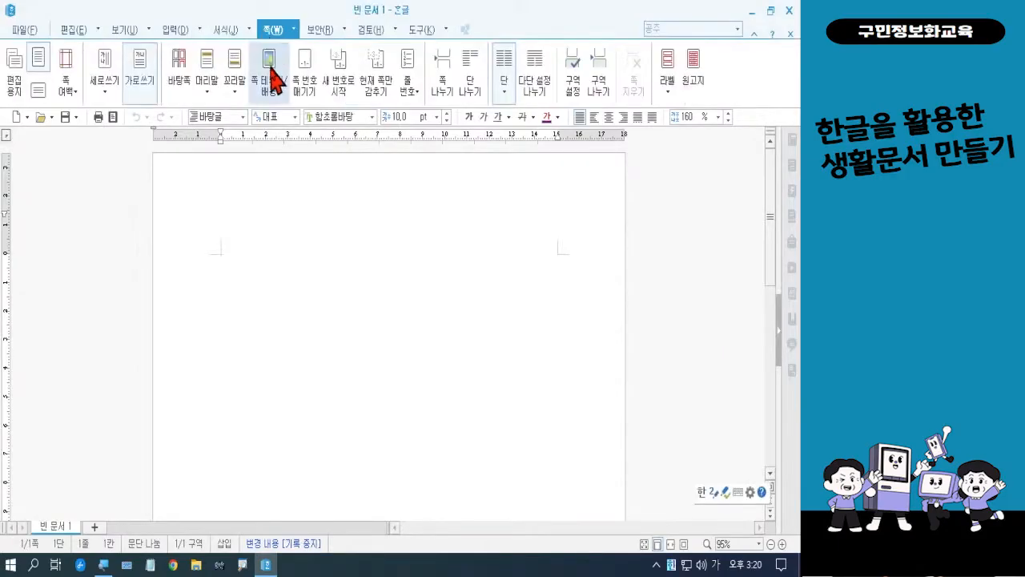
left_click(273, 102)
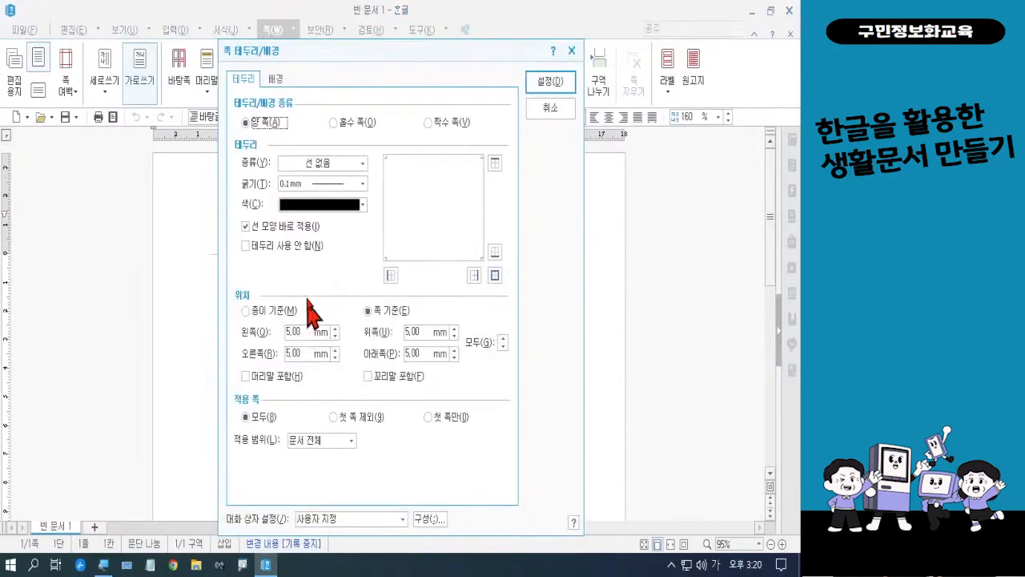
left_click(277, 82)
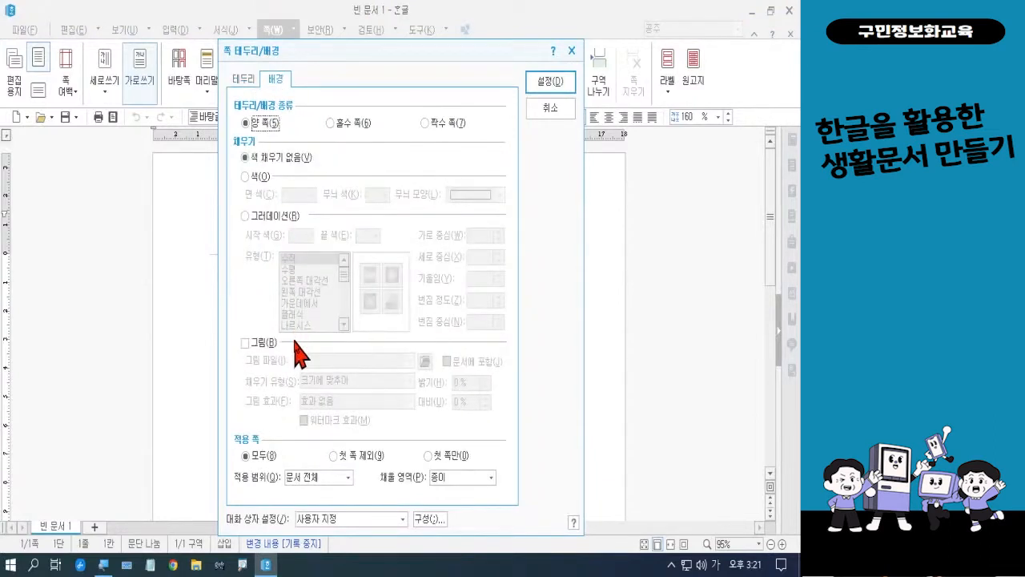
left_click(265, 343)
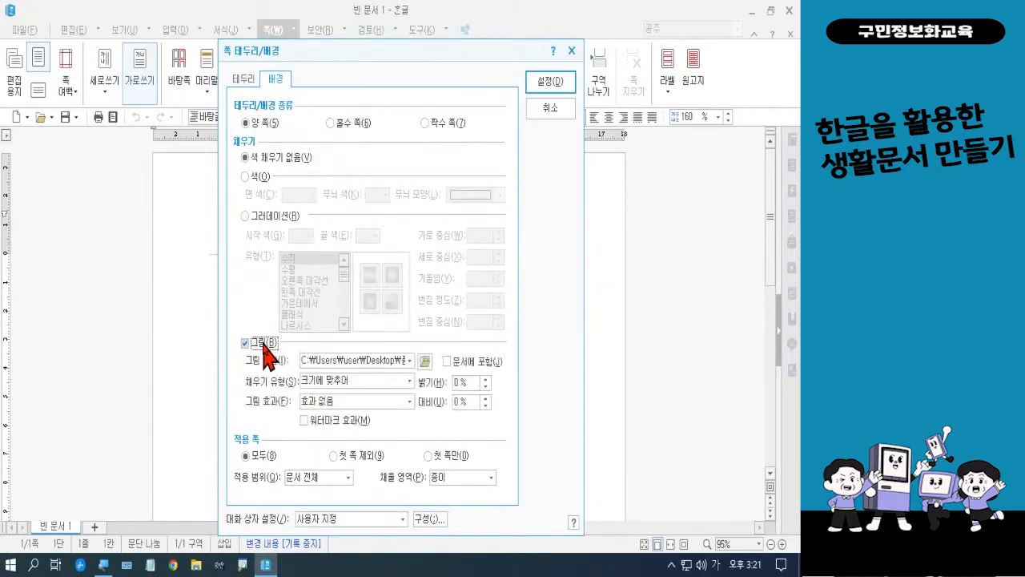
left_click(425, 362)
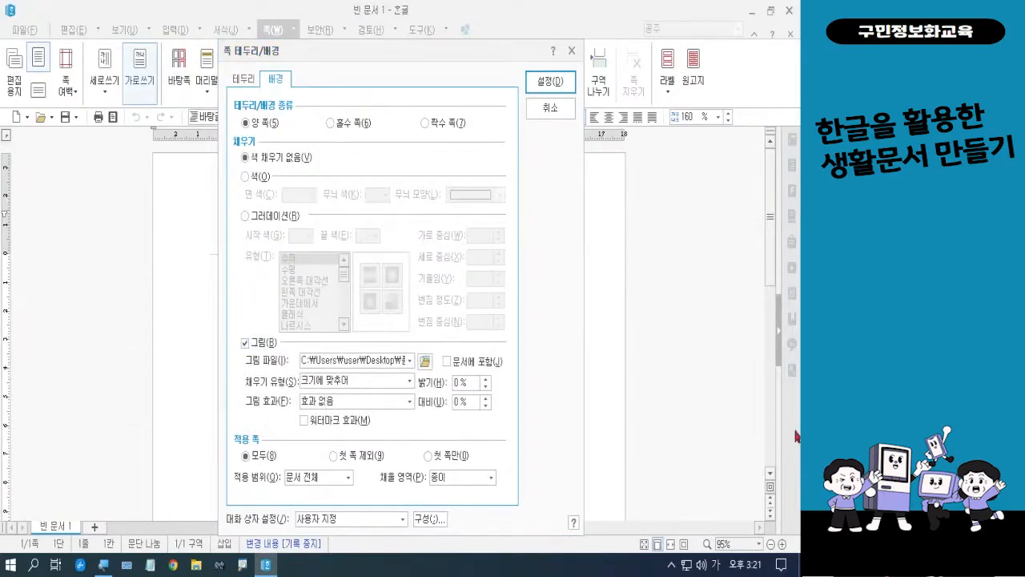
Apply 봄.jpg from the desktop's 폼나는 문서 > 폼나는 문서 3회차 folder as the page background, embedded in the document
left_click(426, 361)
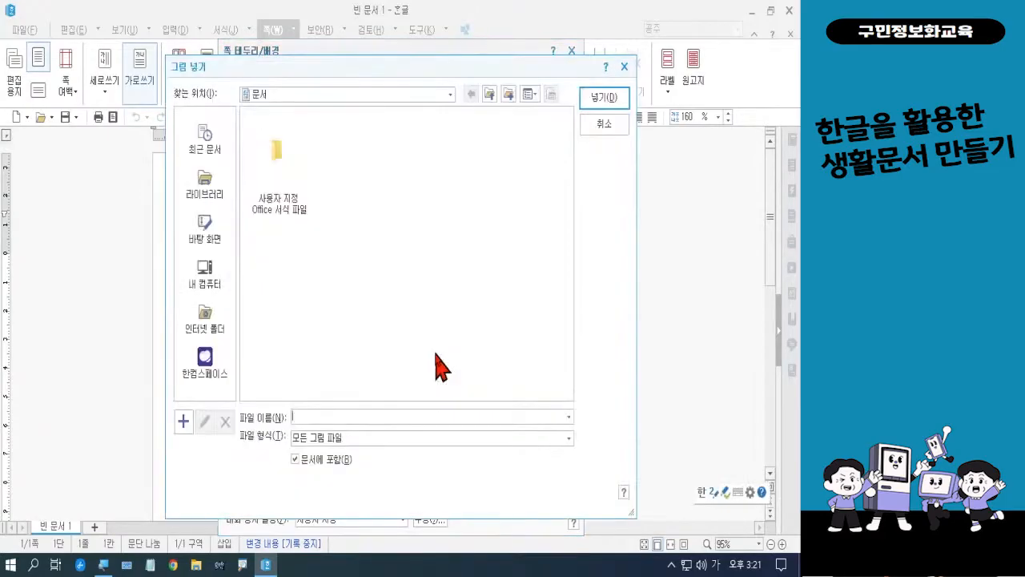
left_click(220, 240)
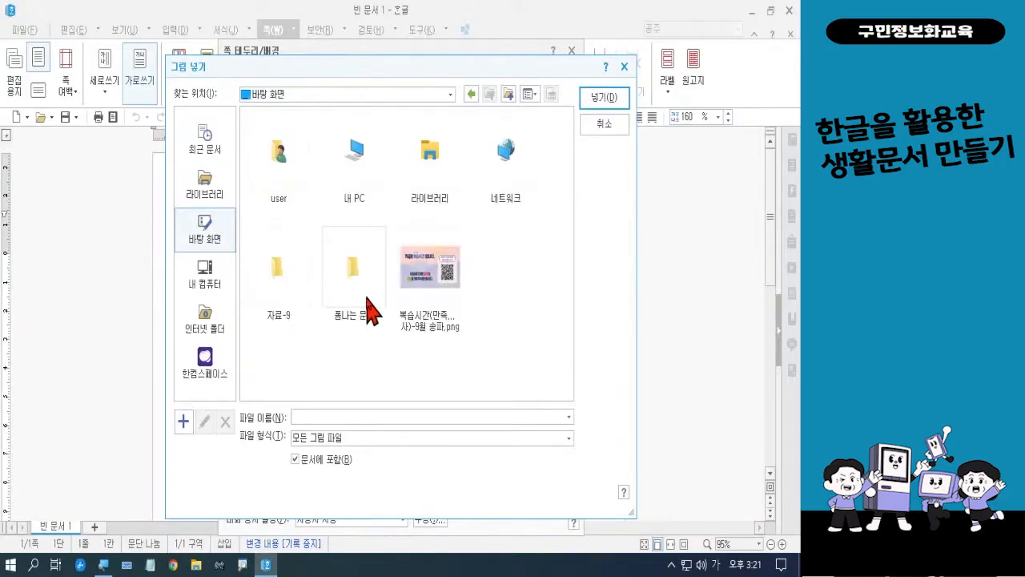
double_click(367, 306)
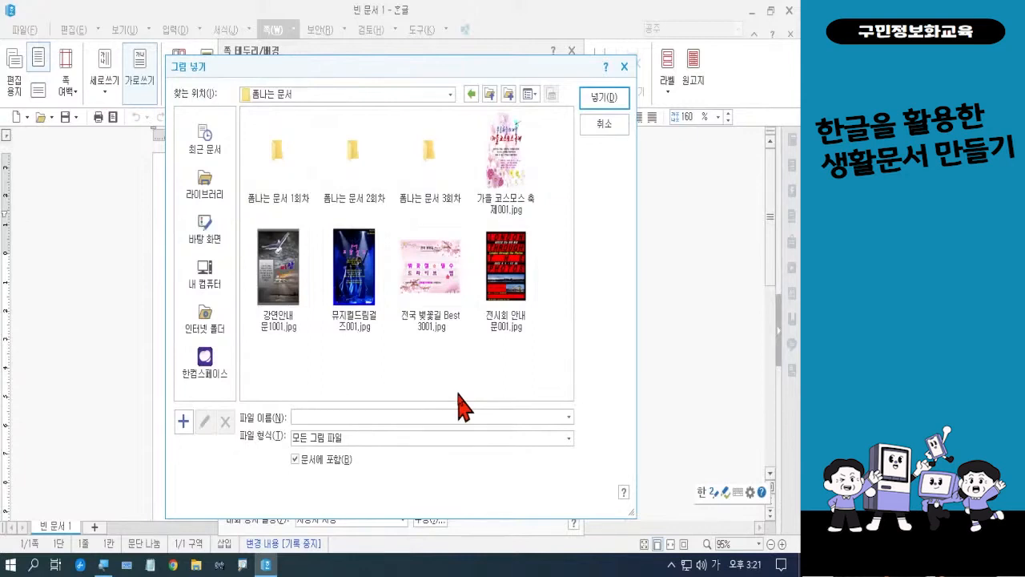
double_click(430, 172)
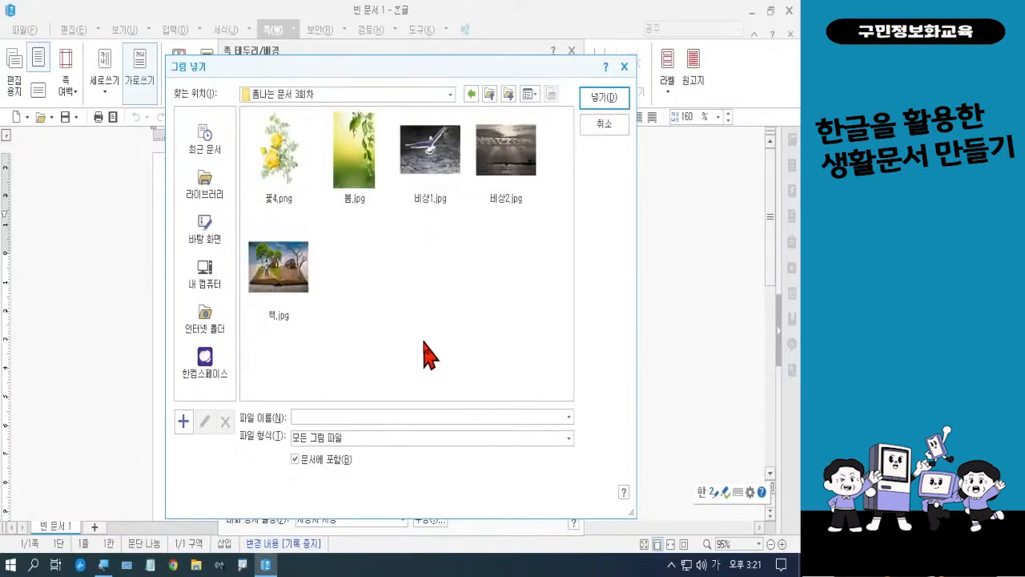
left_click(371, 176)
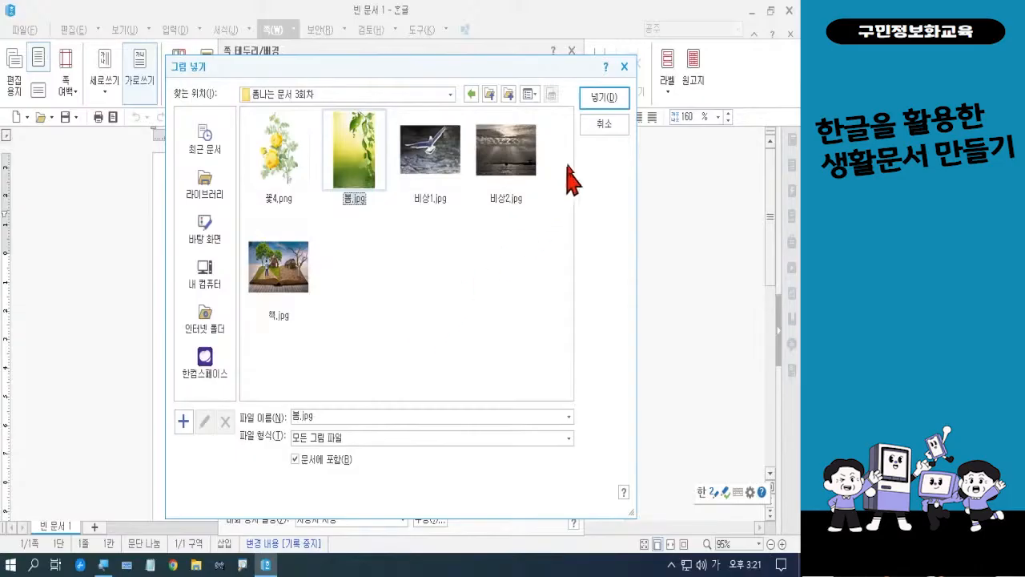
left_click(593, 97)
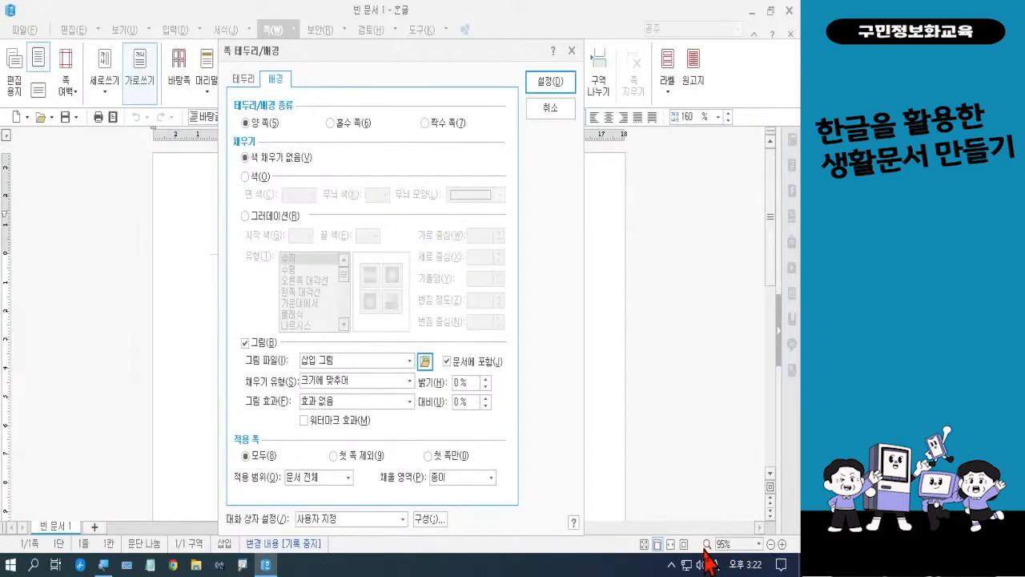
left_click(562, 98)
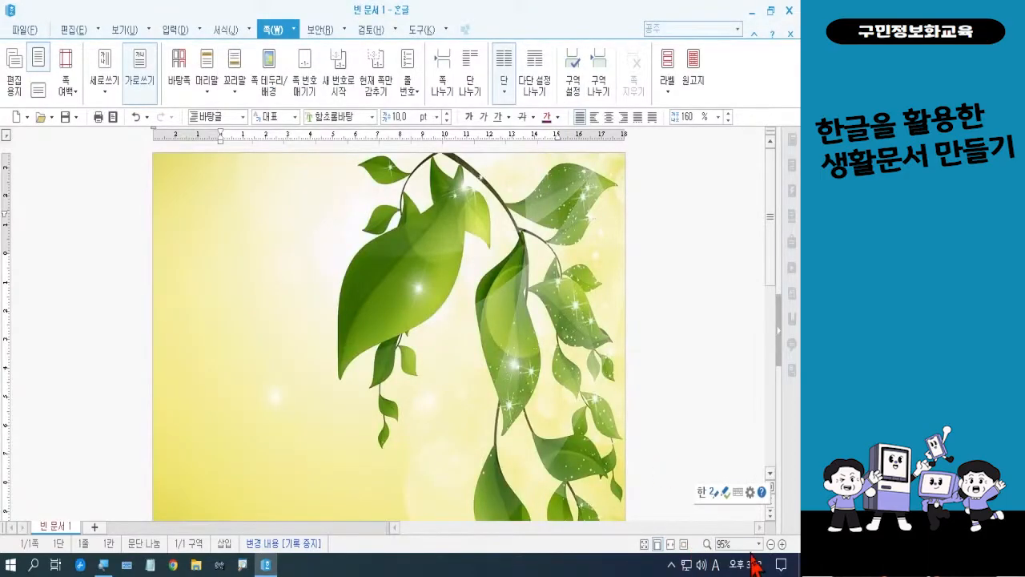
Set the brightness (밝기) of the page background picture to 20%
left_click(770, 544)
left_click(770, 544)
left_click(770, 544)
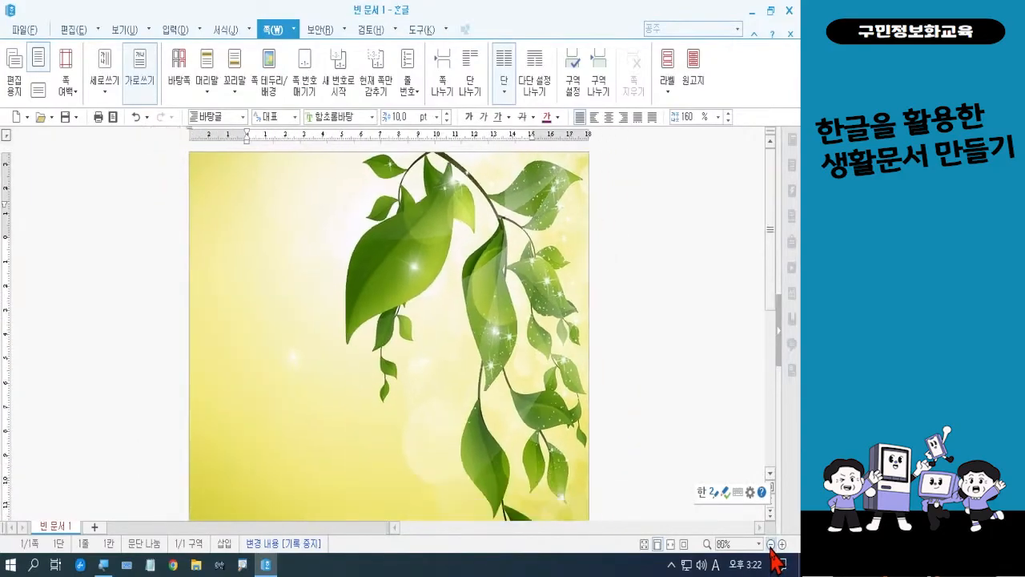
left_click(770, 544)
left_click(769, 544)
left_click(770, 544)
left_click(769, 544)
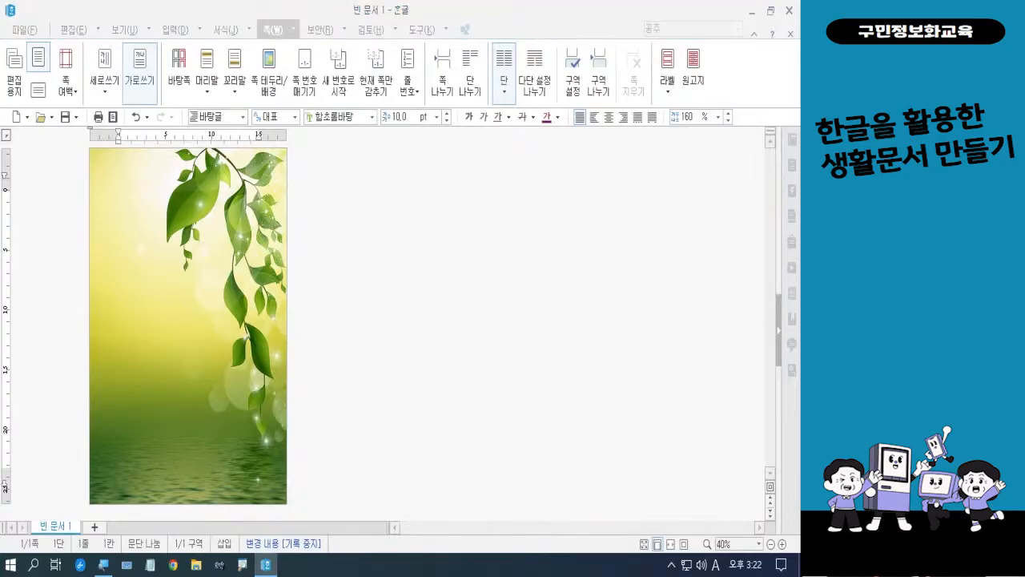
key("Hangul")
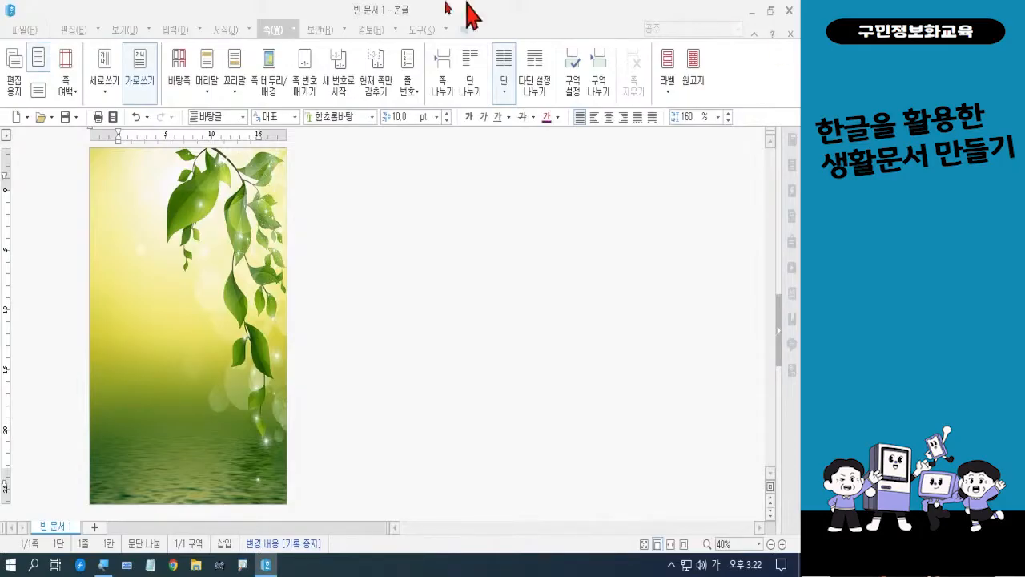
left_click(268, 85)
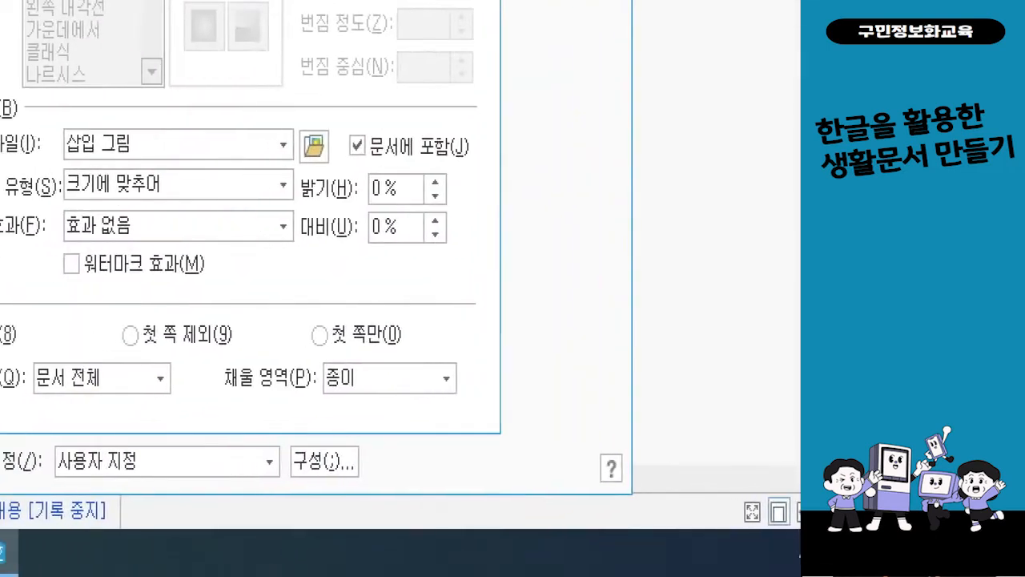
mouse_move(273, 145)
left_mouse_down()
mouse_move(311, 197)
mouse_move(486, 222)
left_mouse_up()
mouse_move(525, 168)
left_mouse_down()
mouse_move(529, 223)
mouse_move(548, 238)
left_mouse_up()
mouse_move(563, 188)
left_mouse_down()
mouse_move(566, 241)
mouse_move(561, 191)
left_mouse_up()
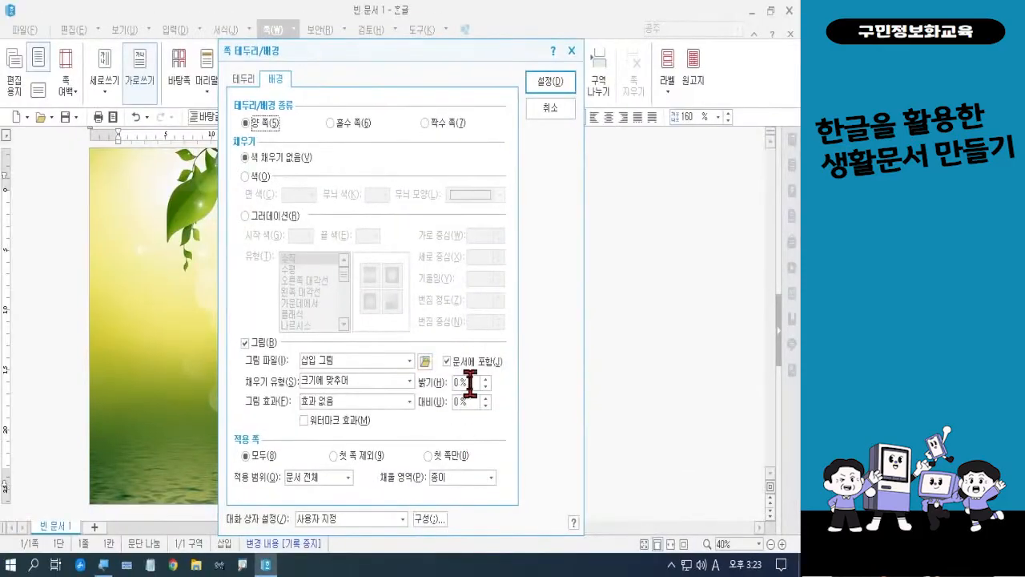
left_click_drag(471, 383, 437, 384)
type("20")
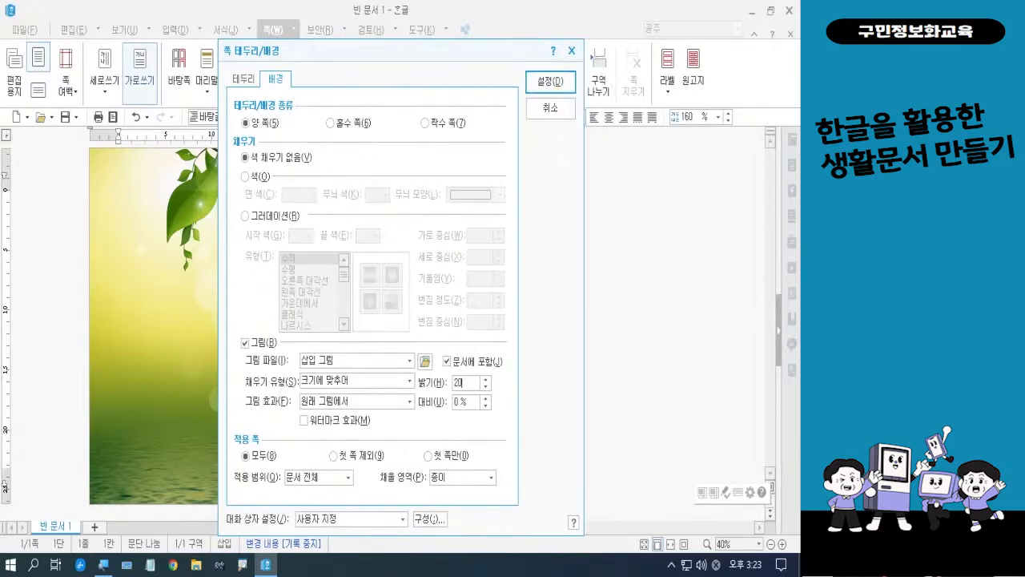
left_click(551, 82)
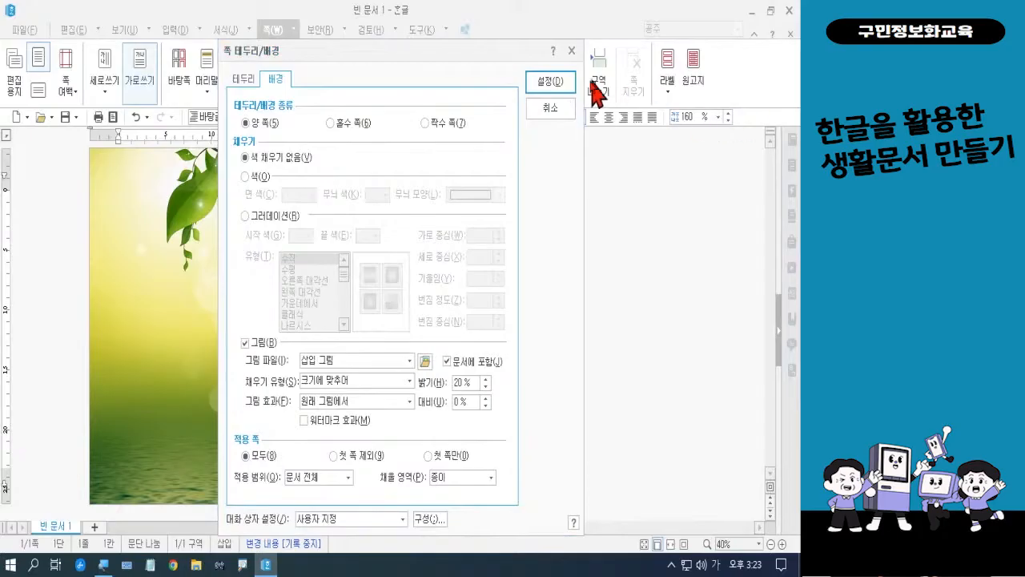
left_click(561, 87)
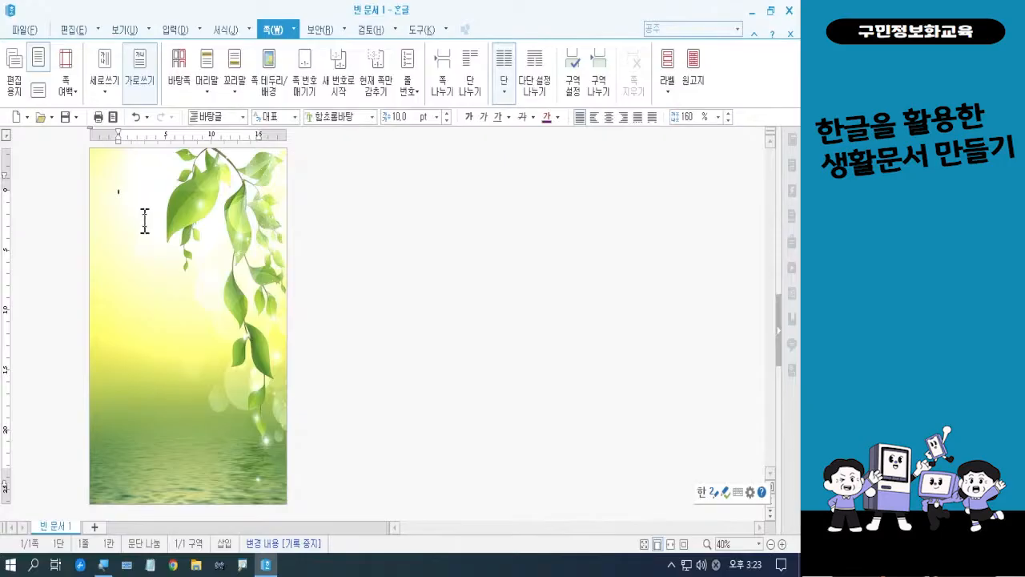
Set the font size to 25 pt for text on the blank page
left_click(782, 544)
left_click(781, 544)
left_click(781, 544)
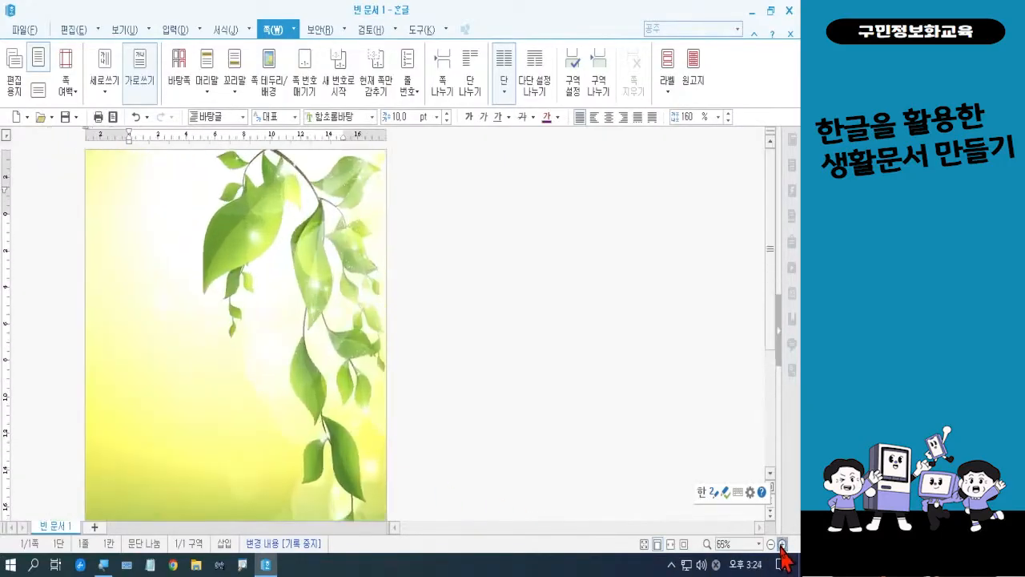
left_click(782, 544)
left_click(781, 544)
left_click(782, 544)
left_click(782, 544)
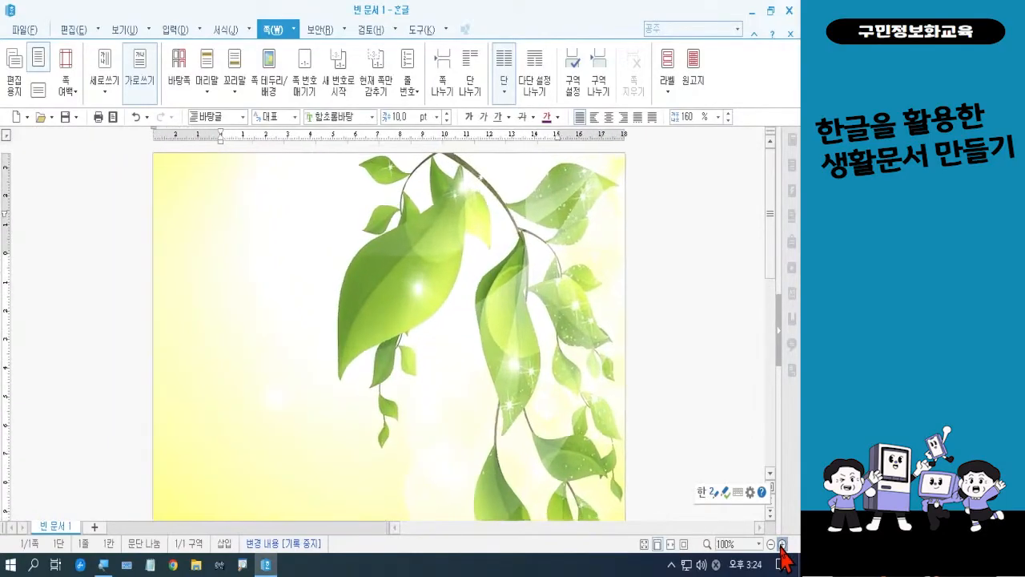
left_click(782, 544)
left_click(782, 544)
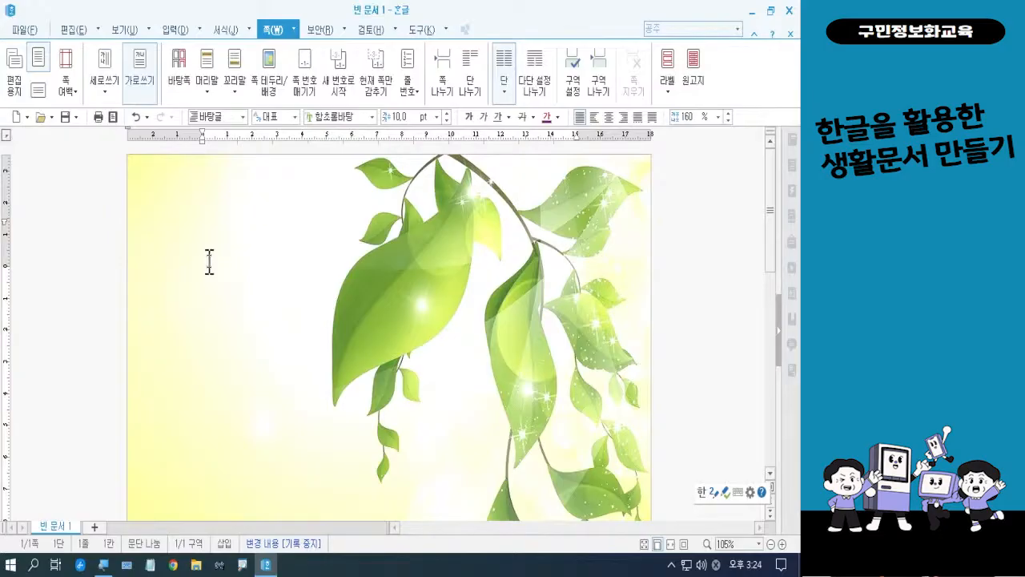
left_click(406, 116)
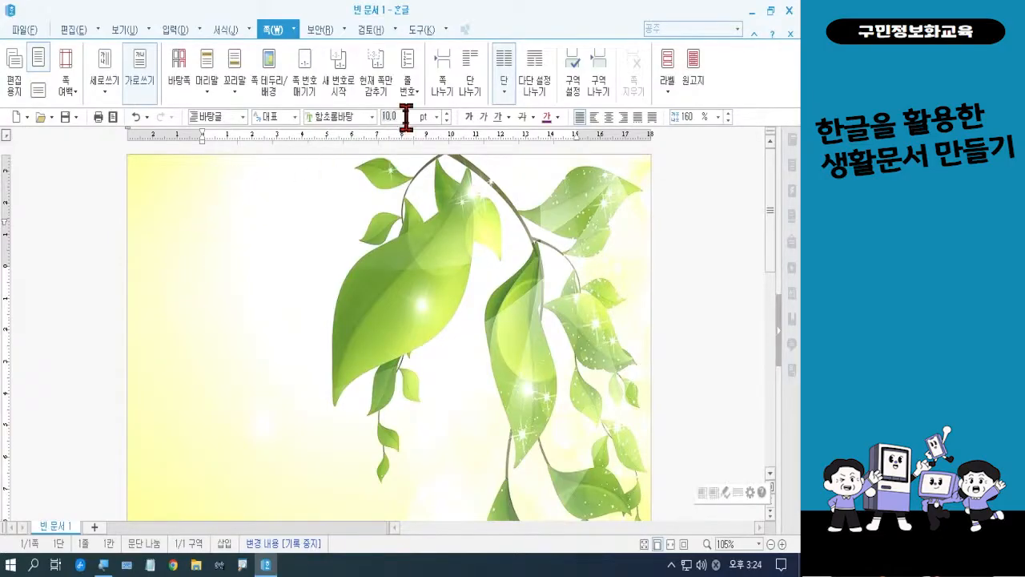
type("25")
key("Return")
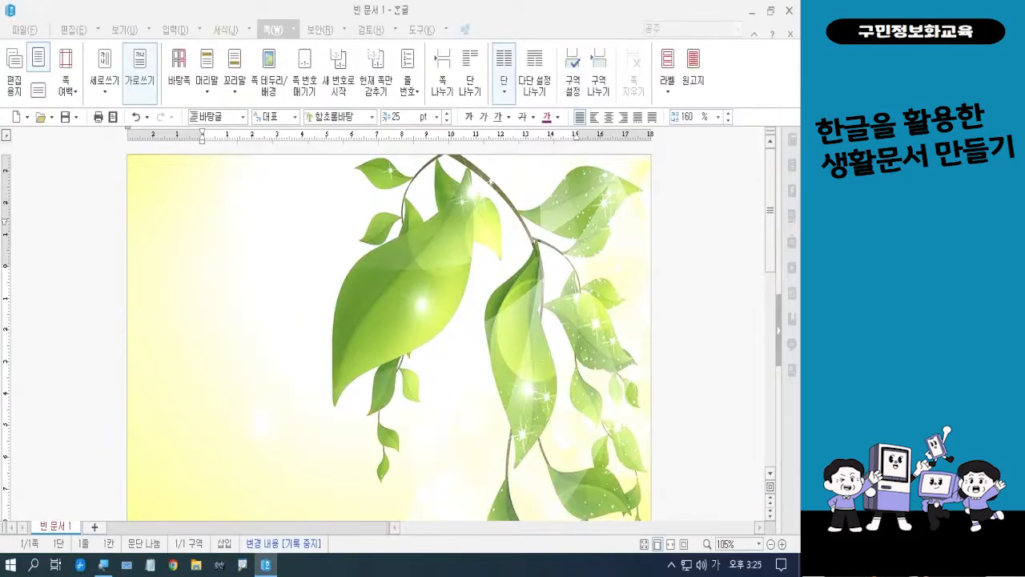
Enter the title 돈과 시간을 아껴주는 포토샵 리터칭 기술 on the page
left_click(199, 267)
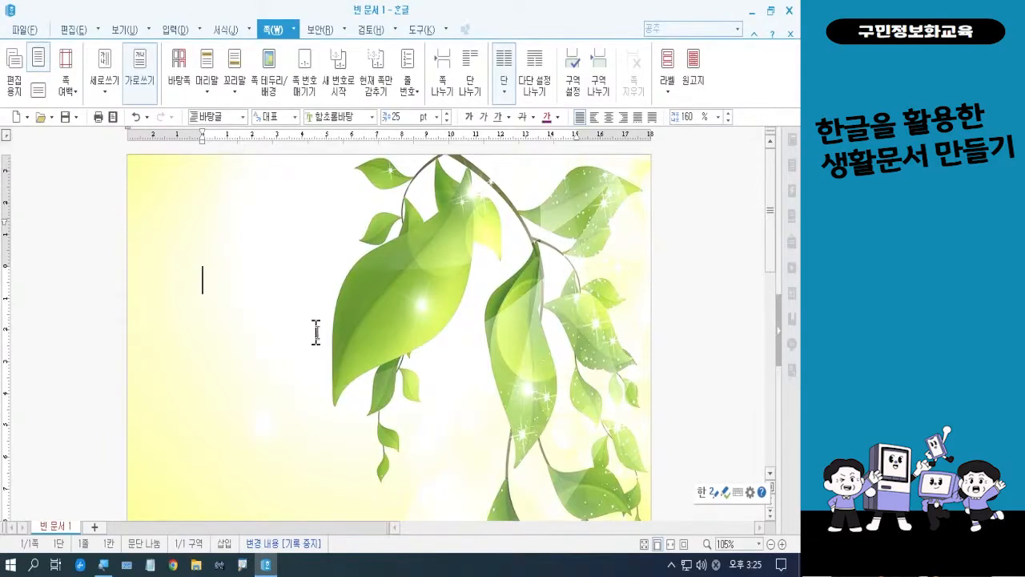
type("돈과")
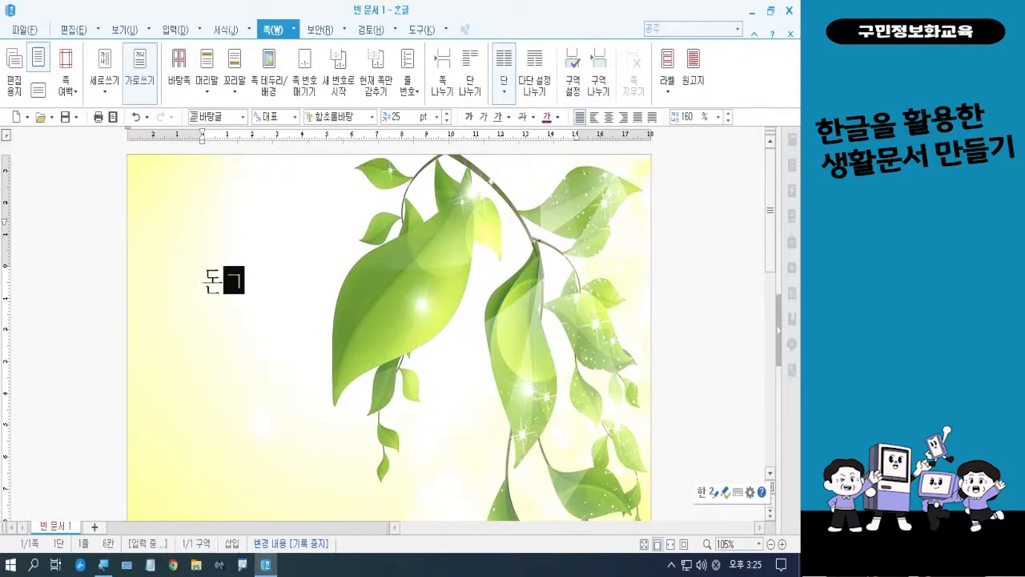
type(" 시간")
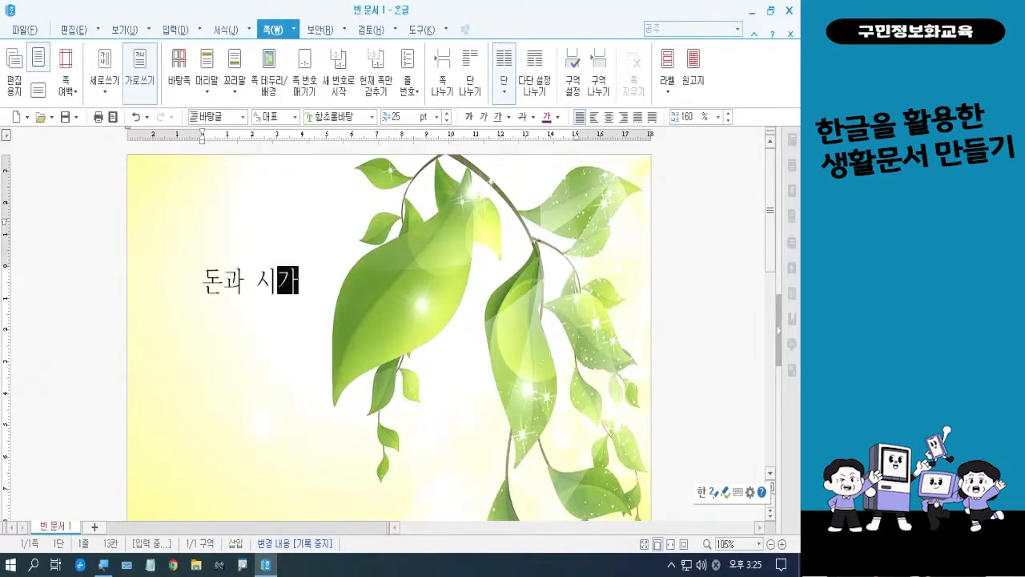
type("을 아")
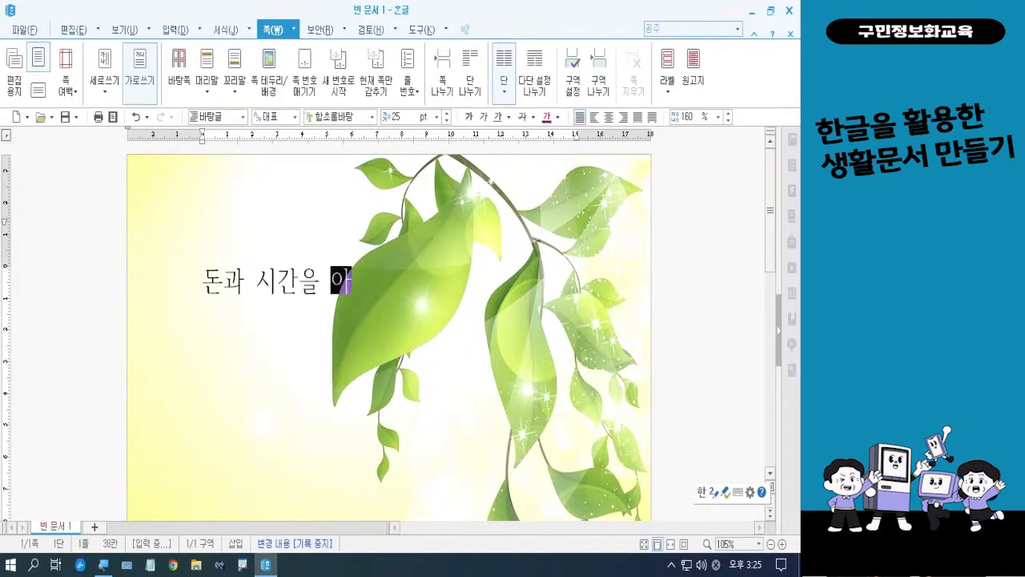
type("껴주")
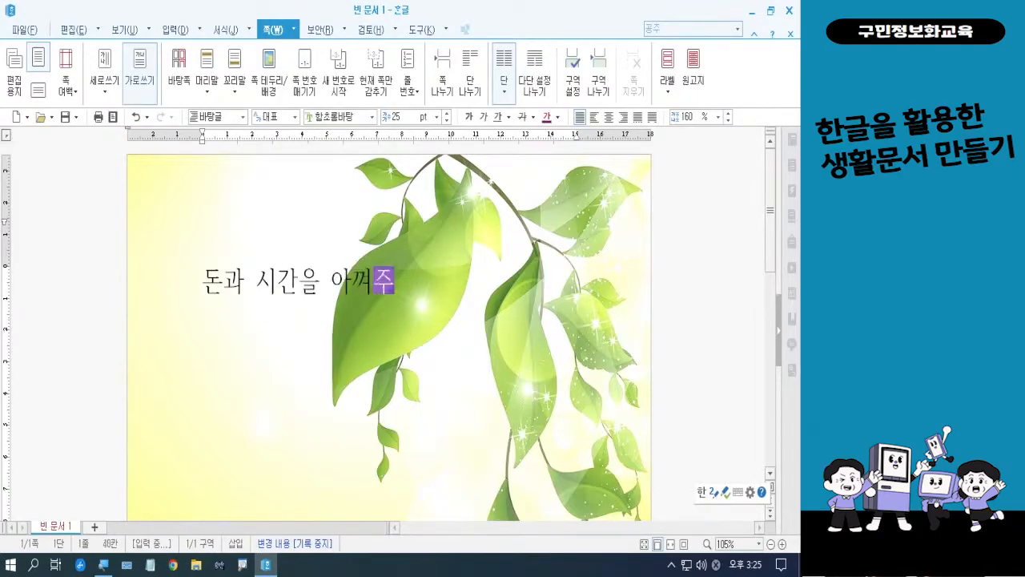
type("느 포")
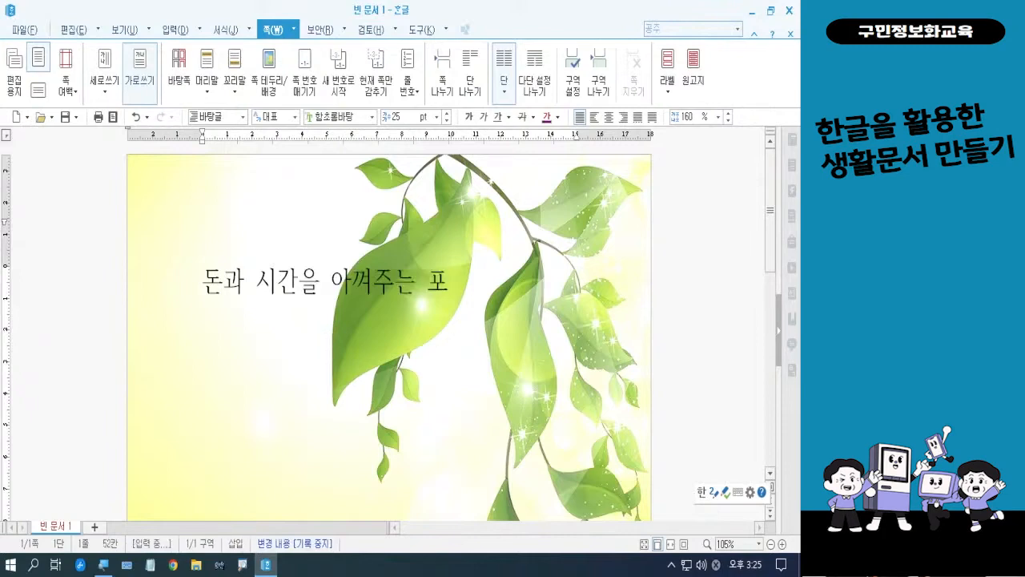
type("토샵")
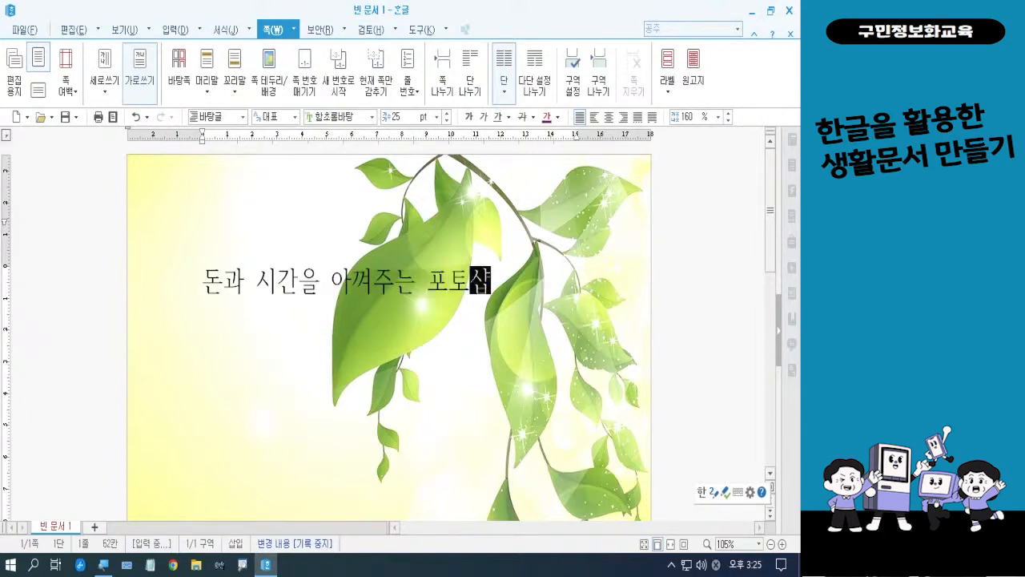
type(" 리터")
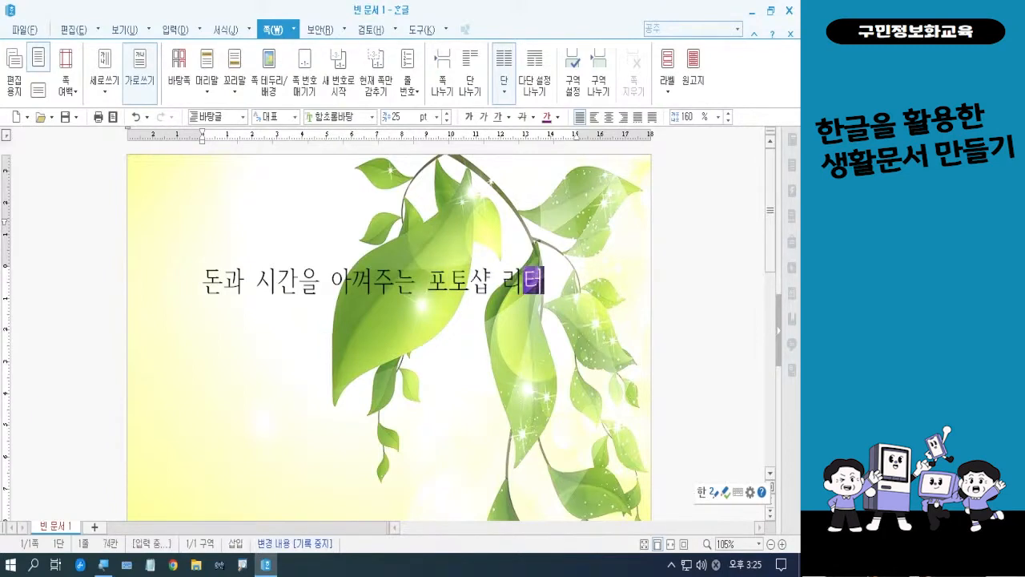
type("칭 기")
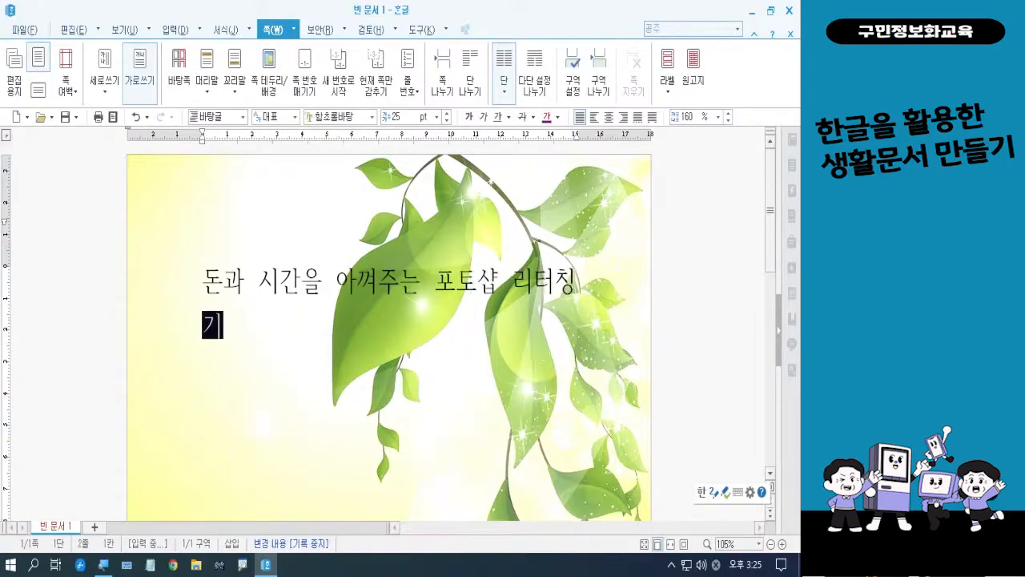
type("수ㄹ")
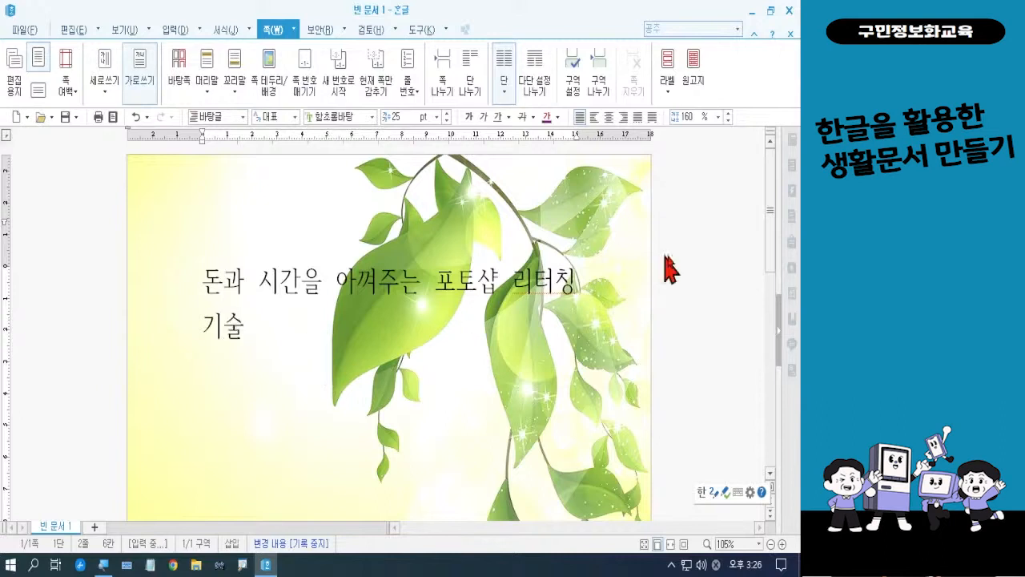
Draw a horizontal text box about 155 mm wide and 112 mm high below the title, leaving room for another box beneath it
left_click_drag(771, 227, 772, 290)
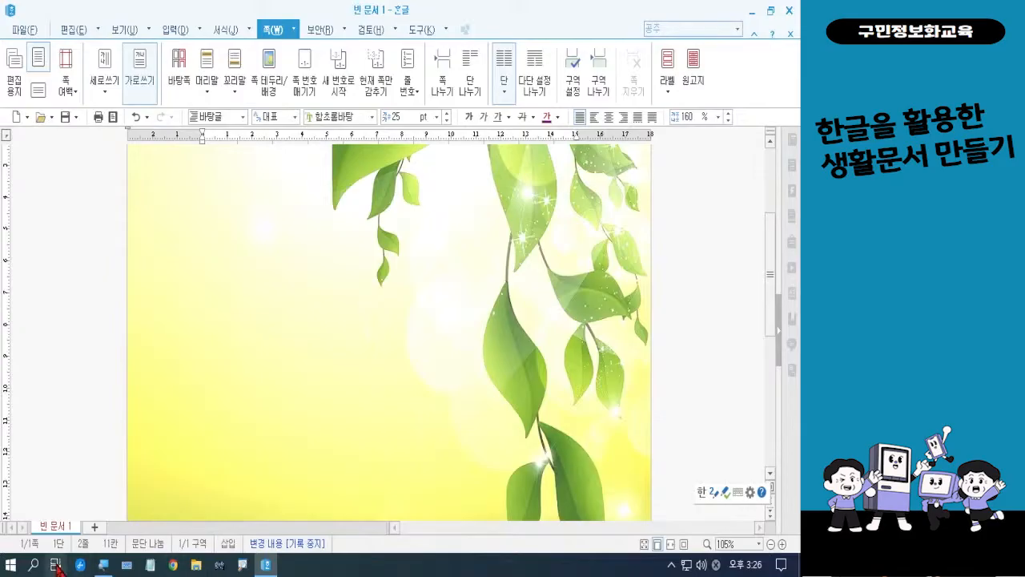
scroll(18, 537, "up", 1)
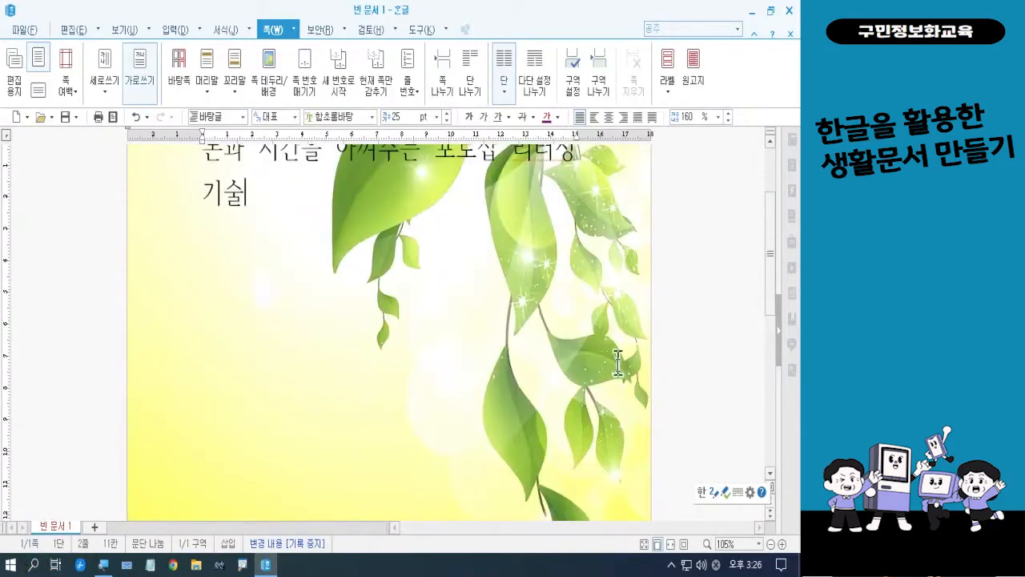
left_click(771, 544)
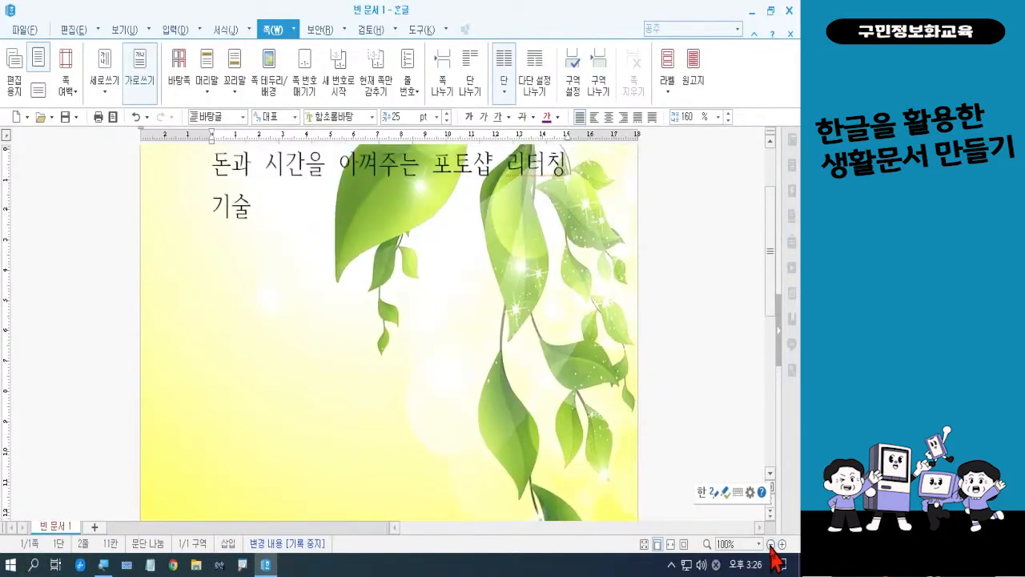
left_click(771, 545)
left_click(770, 544)
left_click(770, 545)
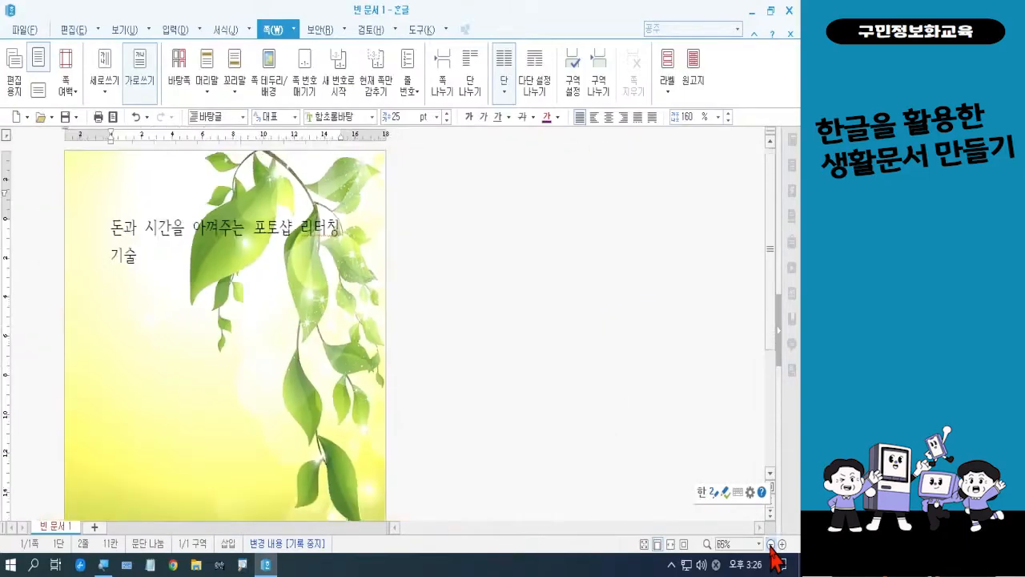
left_click(770, 545)
left_click(771, 545)
left_click(771, 545)
left_click(771, 545)
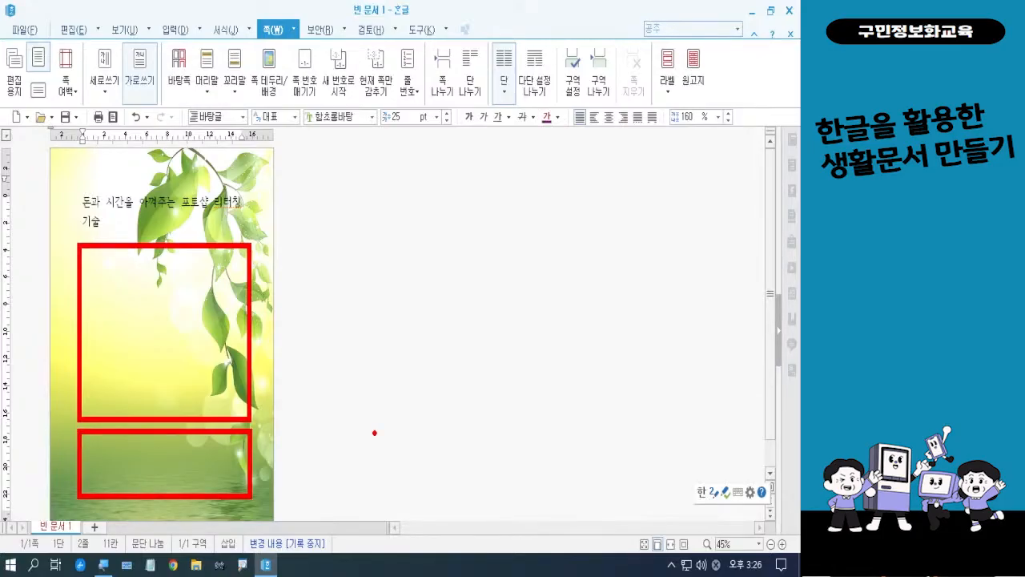
key("Escape")
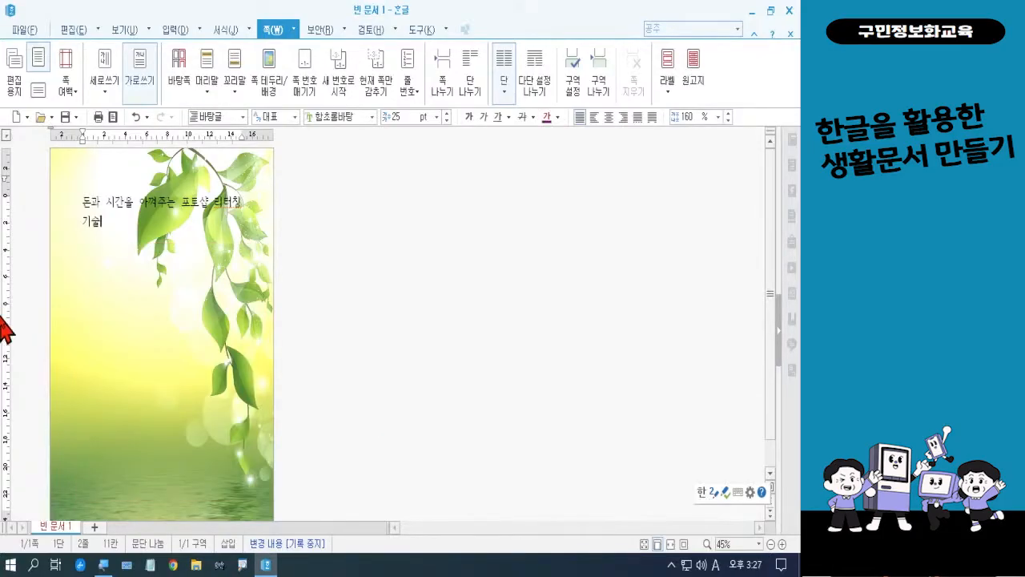
left_click(171, 32)
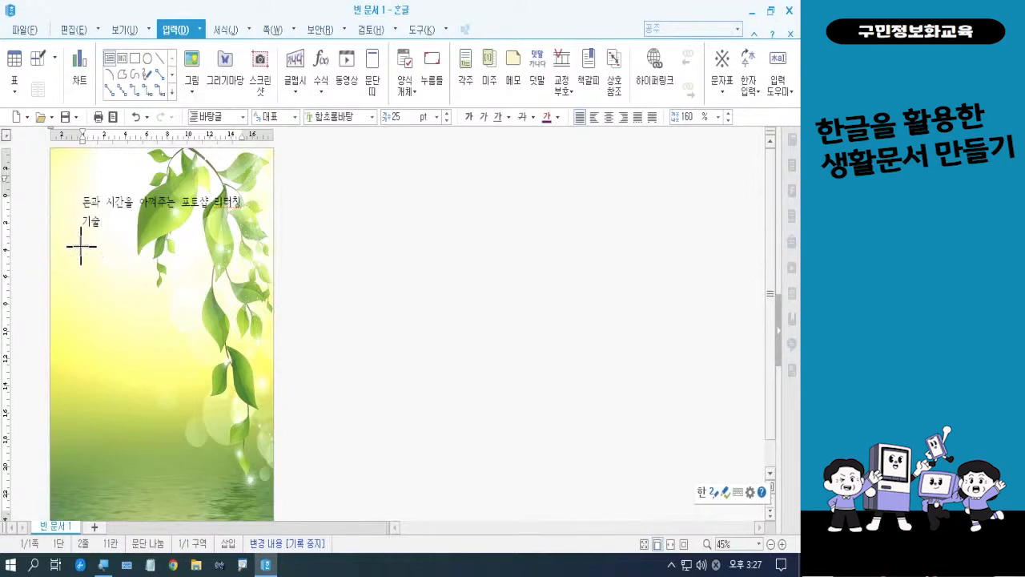
key("ctrl")
left_click_drag(77, 245, 238, 395)
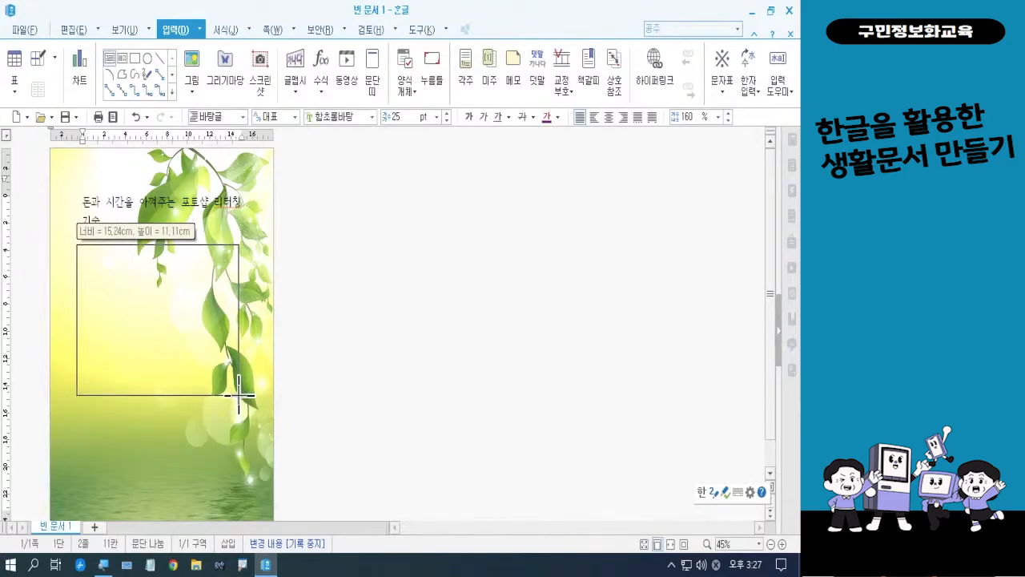
left_click_drag(239, 395, 241, 396)
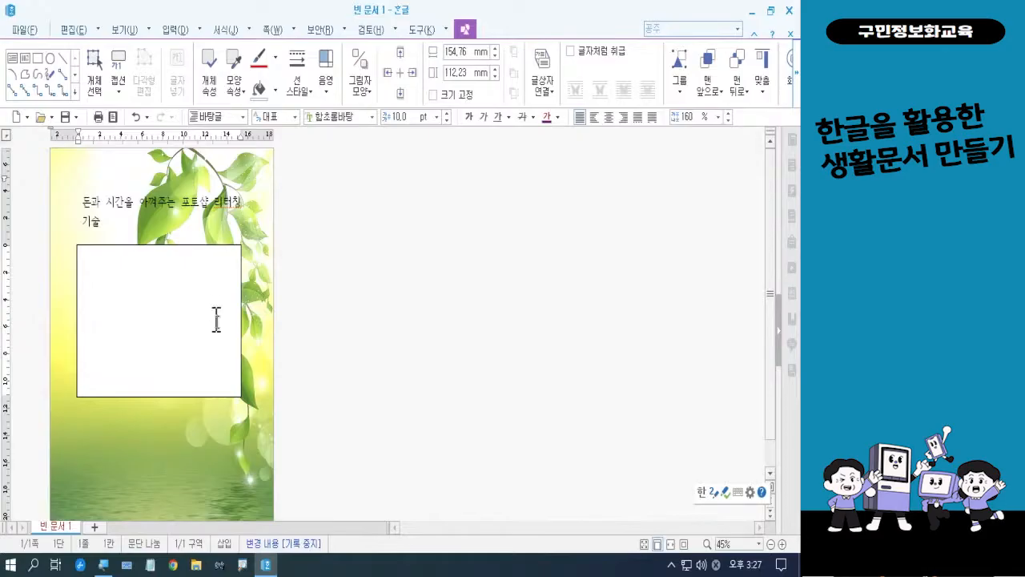
left_click(782, 544)
left_click(782, 544)
left_click(782, 544)
left_click(782, 544)
left_click(782, 544)
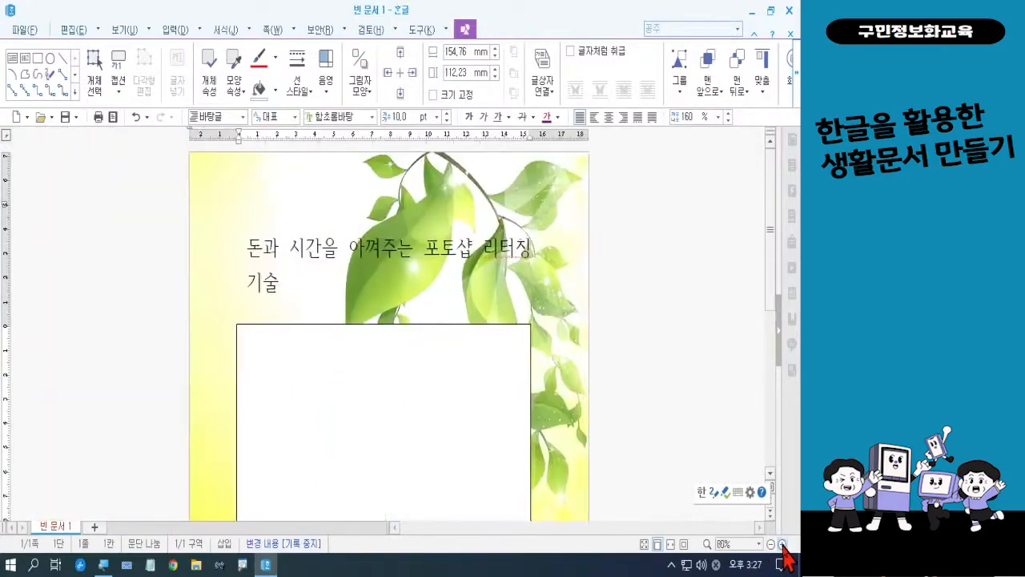
left_click(782, 544)
left_click(781, 544)
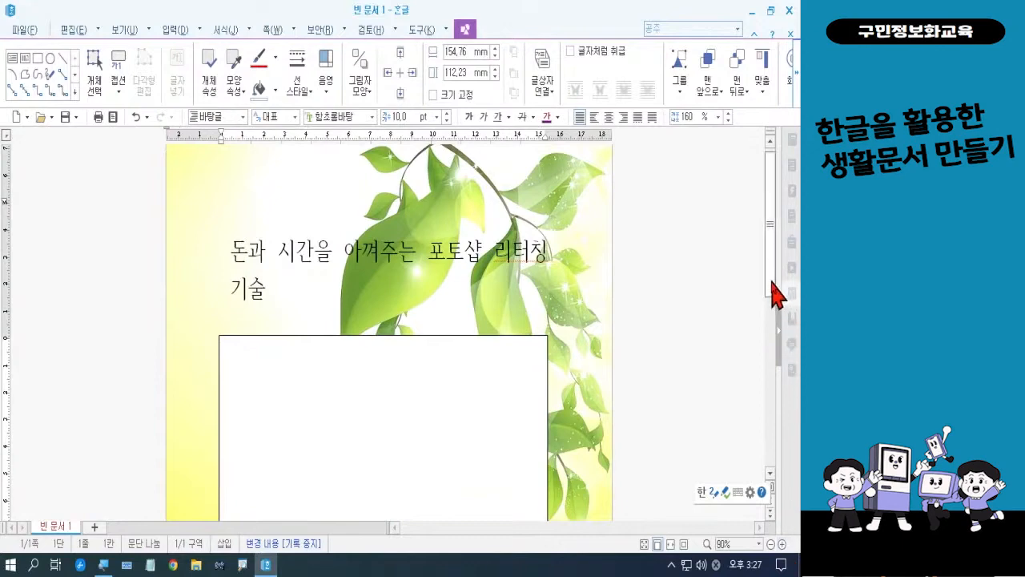
left_click_drag(777, 293, 778, 357)
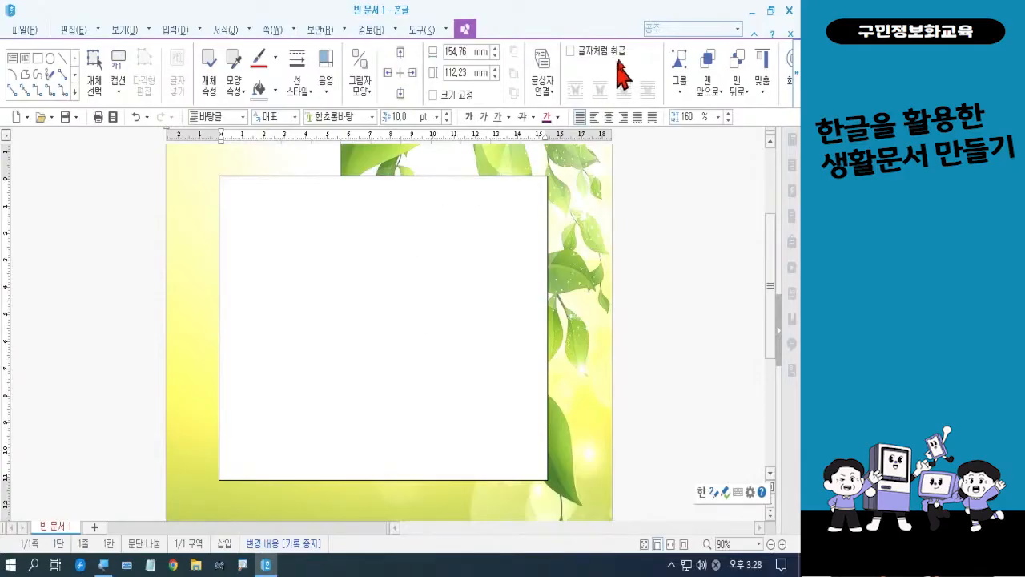
Open 공지.hwp from the desktop's 폼나는 문서 > 폼나는 문서 3회차 folder
left_click(753, 11)
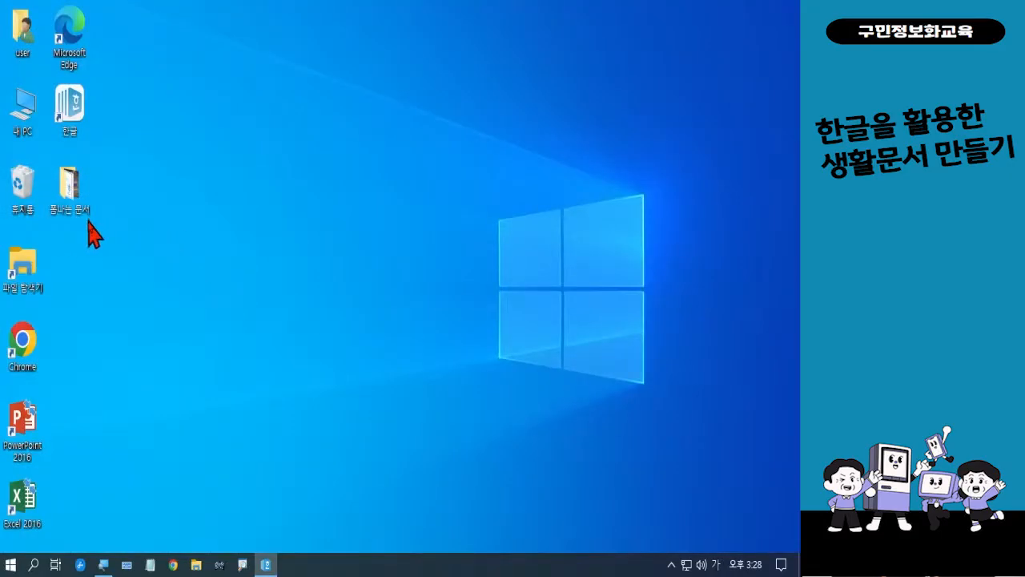
double_click(75, 201)
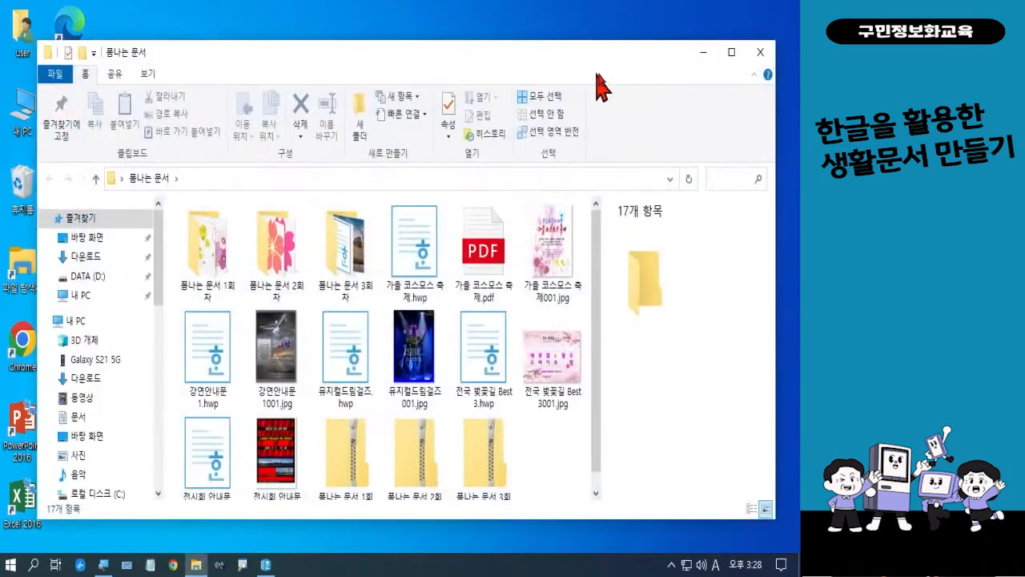
left_click(733, 53)
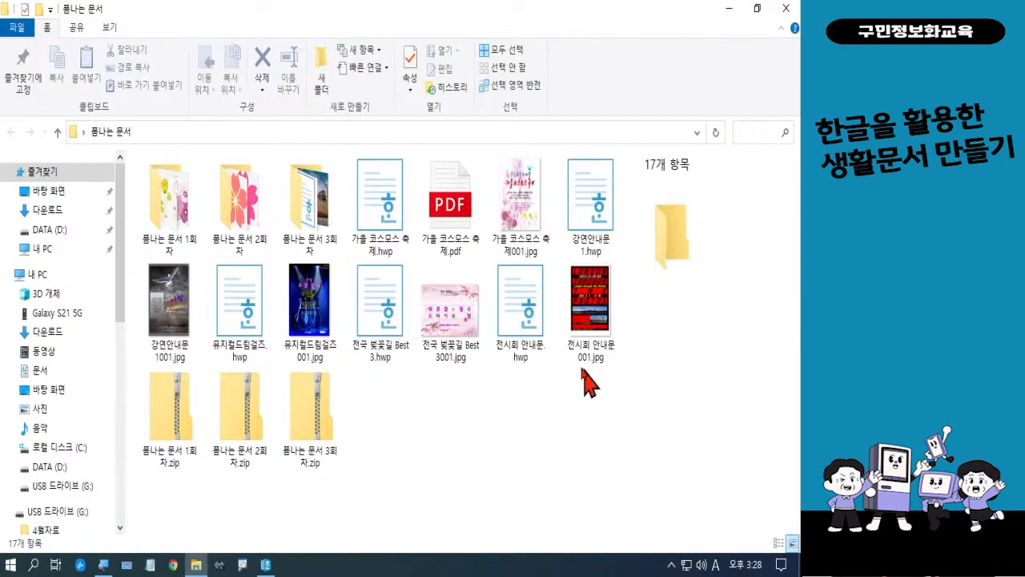
mouse_move(327, 245)
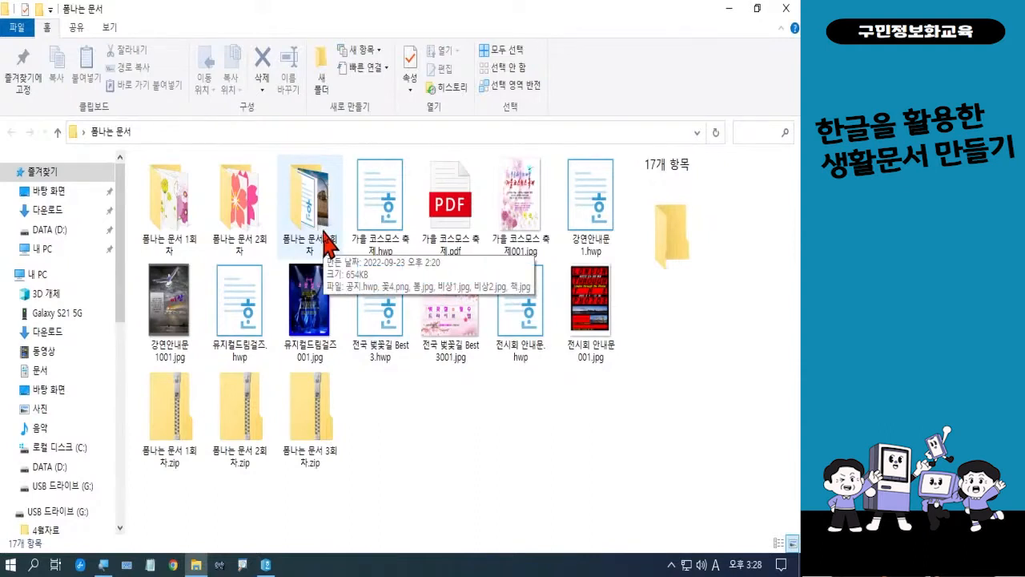
double_click(327, 245)
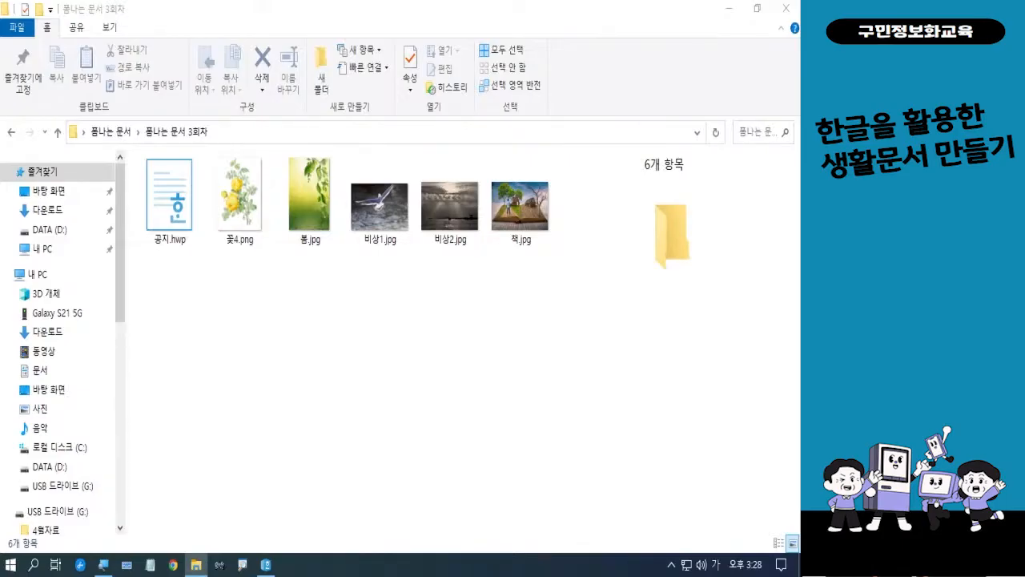
key("Hangul")
key("Hangul")
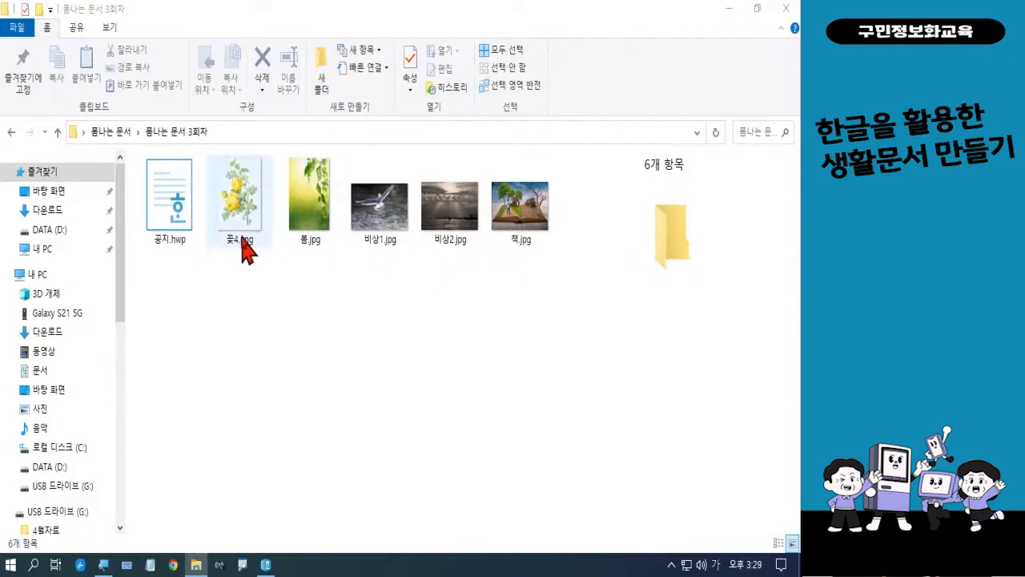
left_click(177, 228)
double_click(178, 228)
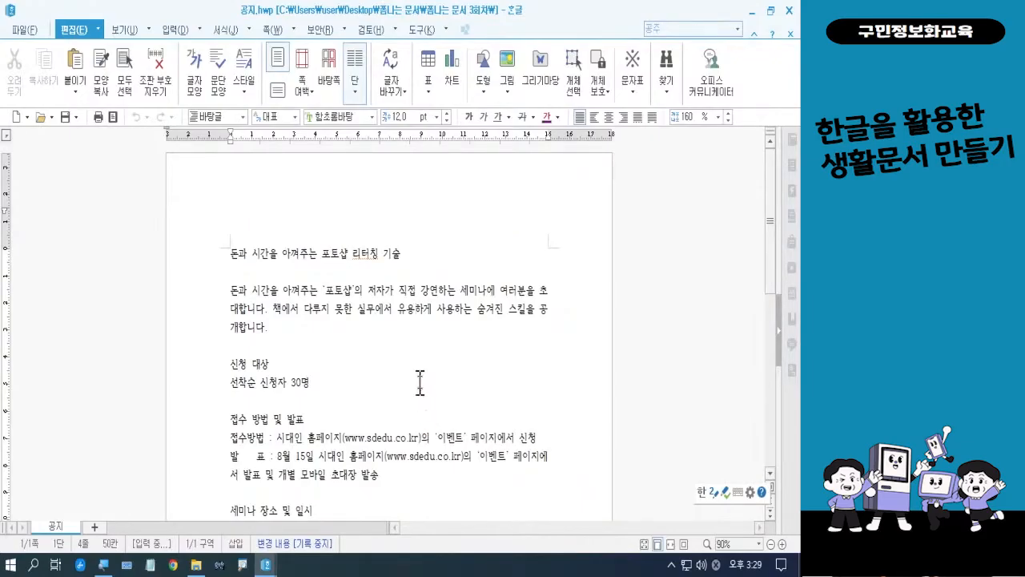
Copy the 공지 text from the introductory paragraph through the 접수 방법 및 발표 section into the text box of 빈 문서 1
scroll(420, 383, "down", 1)
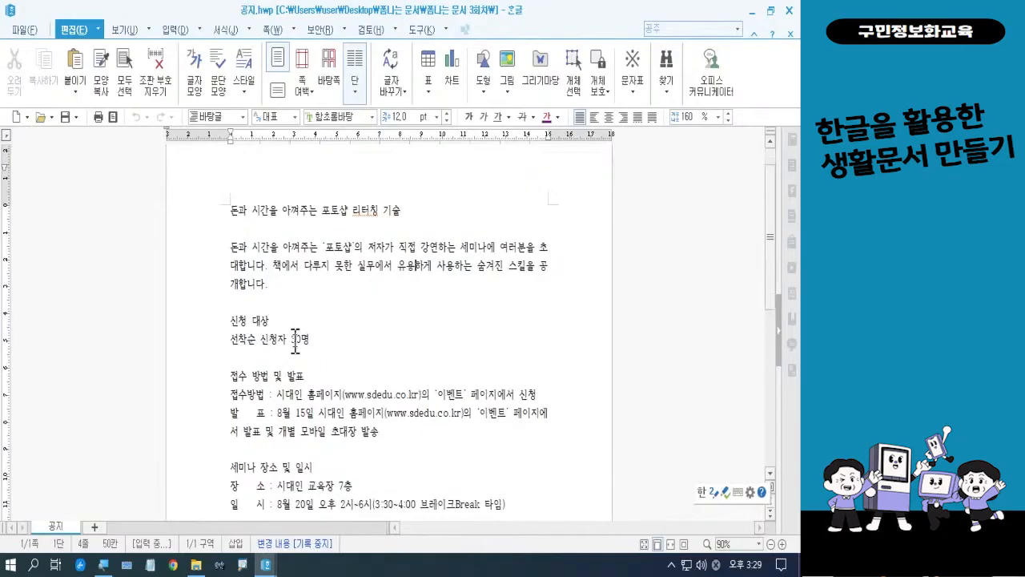
left_click(233, 249)
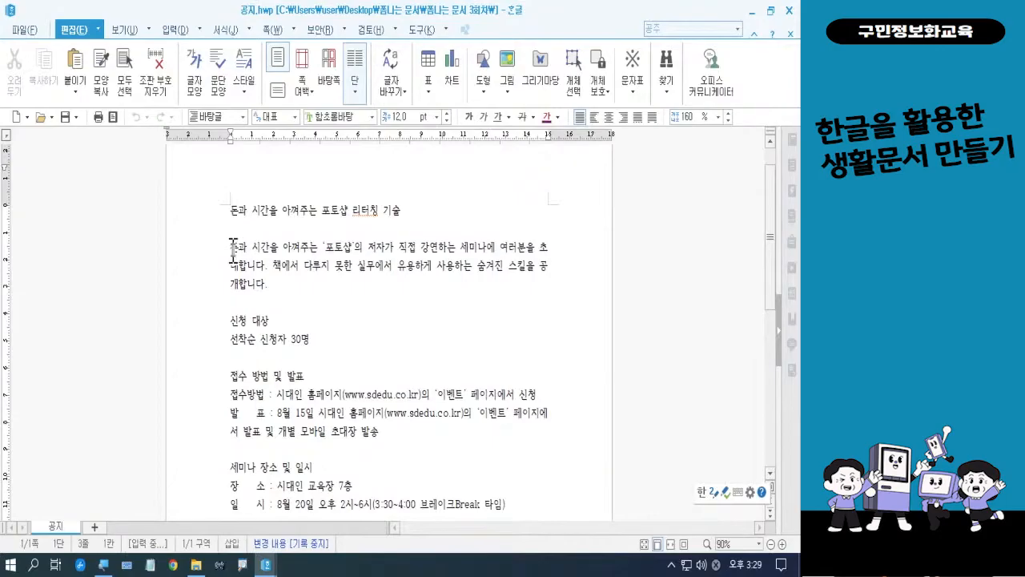
left_click_drag(233, 249, 385, 435)
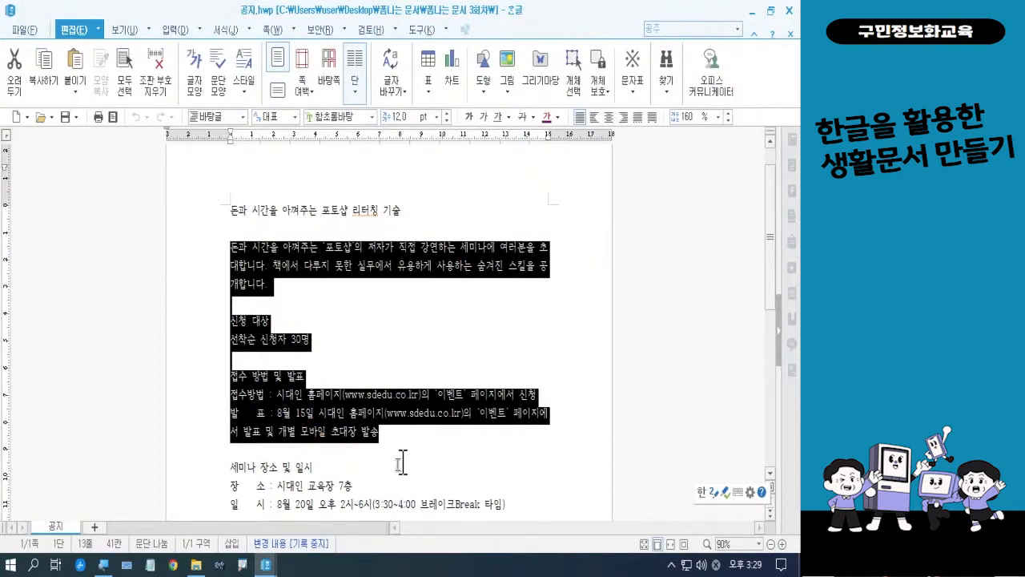
mouse_move(268, 567)
mouse_move(266, 567)
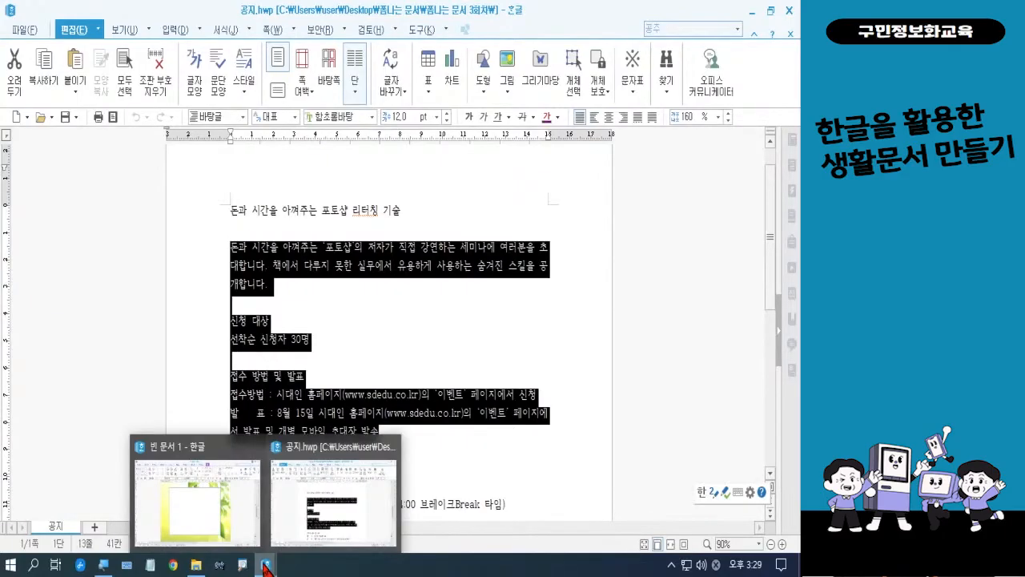
left_click(239, 478)
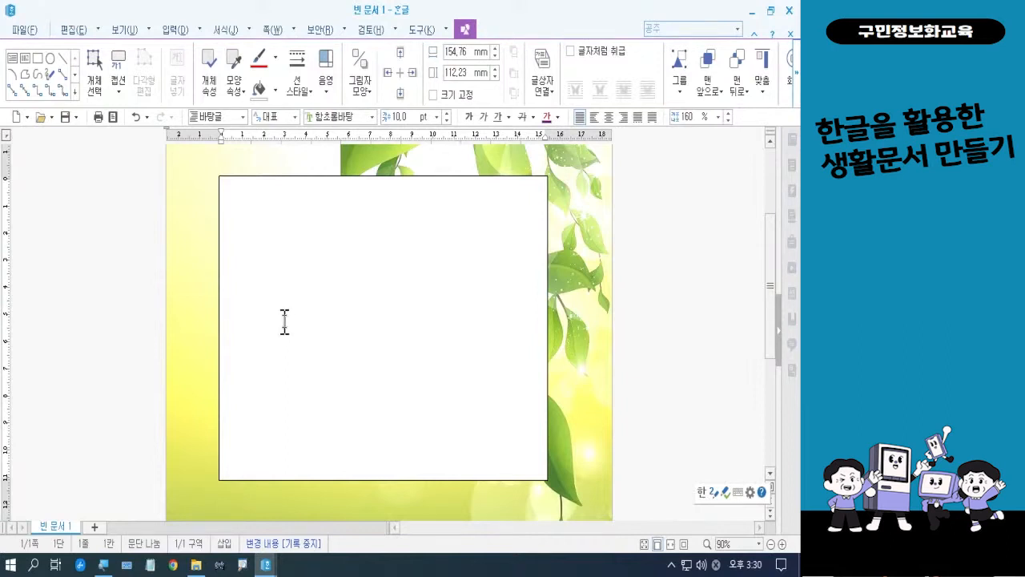
key("ctrl+v")
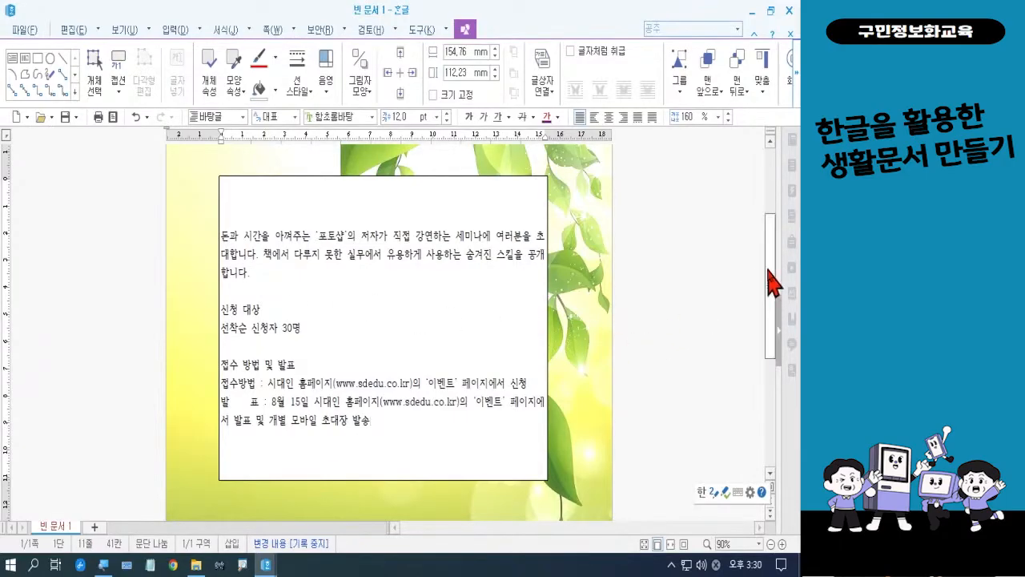
Draw a second horizontal text box about 158 mm wide and 70 mm high below the first one
left_click_drag(770, 282, 781, 397)
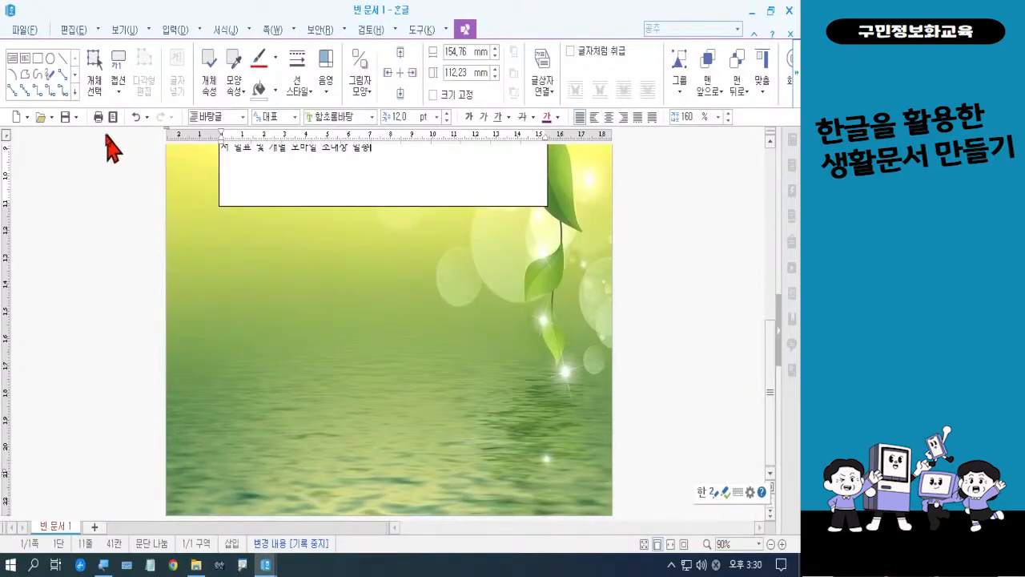
left_click(12, 63)
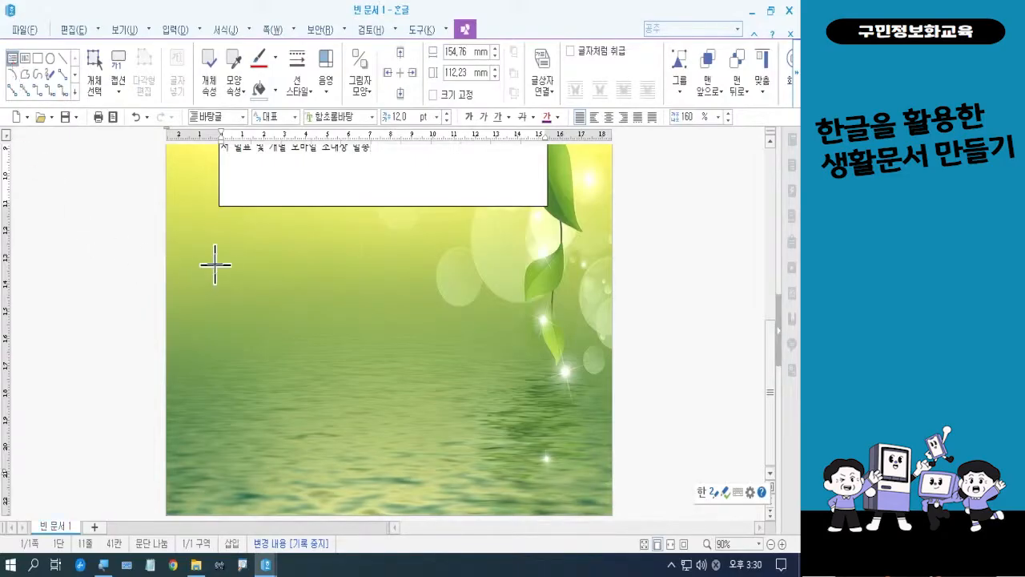
left_click_drag(220, 253, 557, 443)
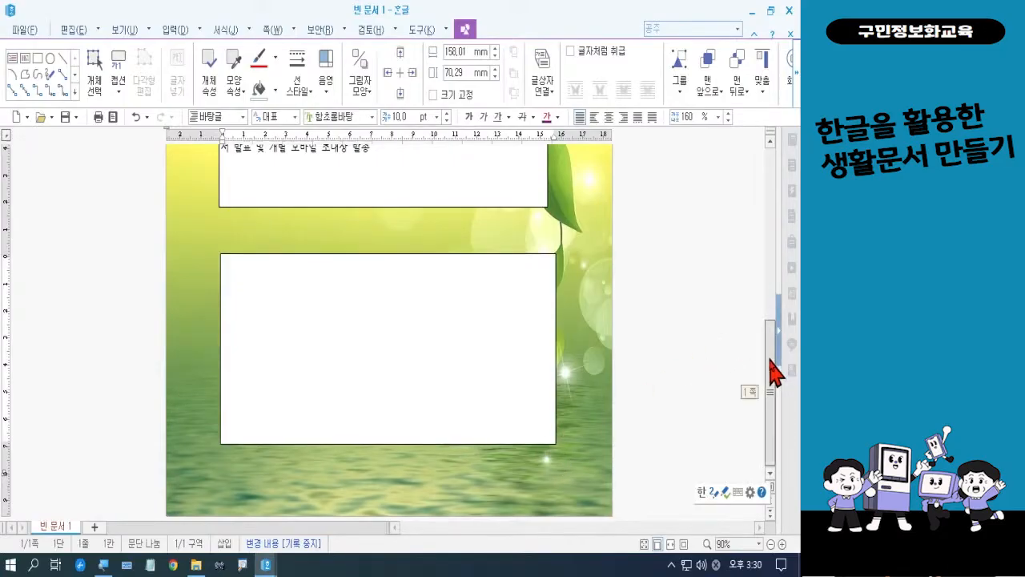
Widen the upper text box to about 159 mm so its side edge lines up with the lower box
scroll(771, 344, "up", 3)
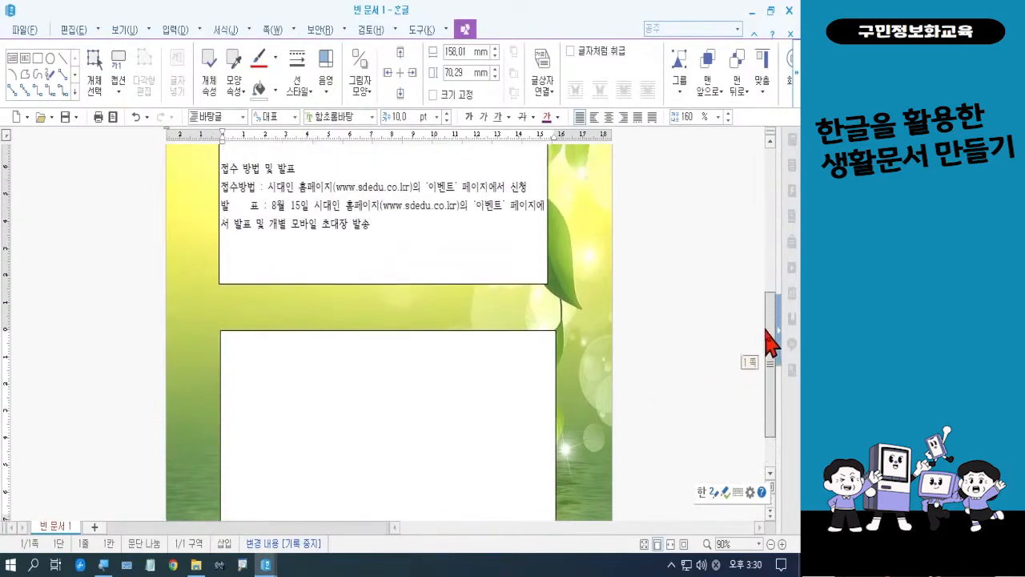
left_click(547, 234)
left_click_drag(548, 157, 557, 159)
scroll(559, 168, "up", 3)
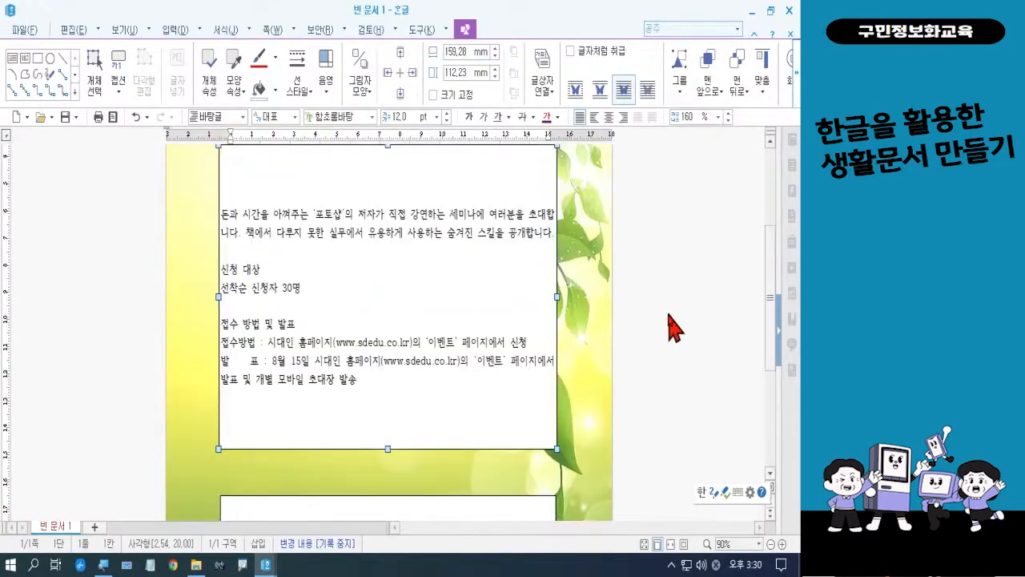
Copy the 세미나 장소 및 일시 section from 공지.hwp into the lower text box of 빈 문서 1
scroll(665, 324, "down", 5)
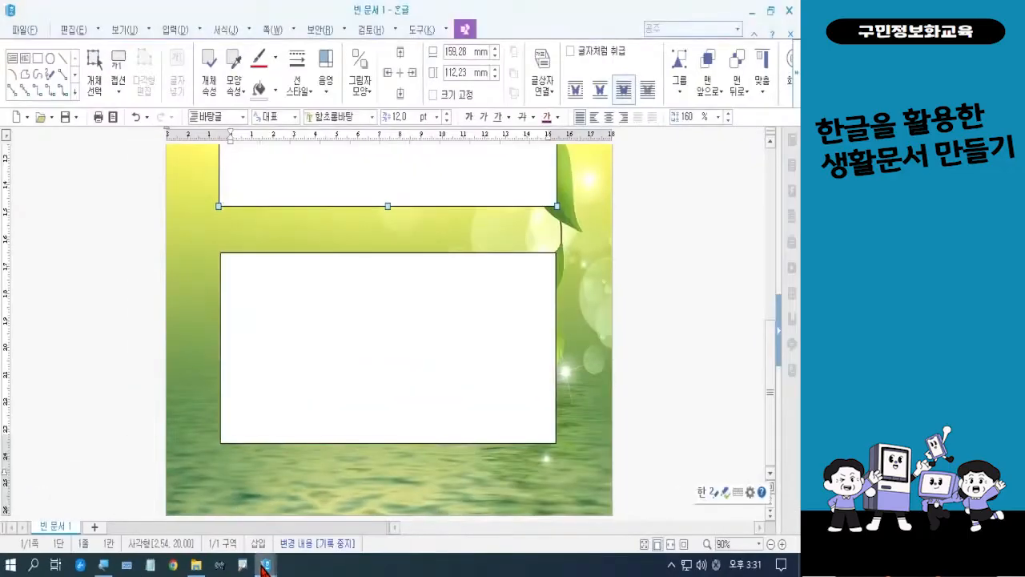
left_click(265, 566)
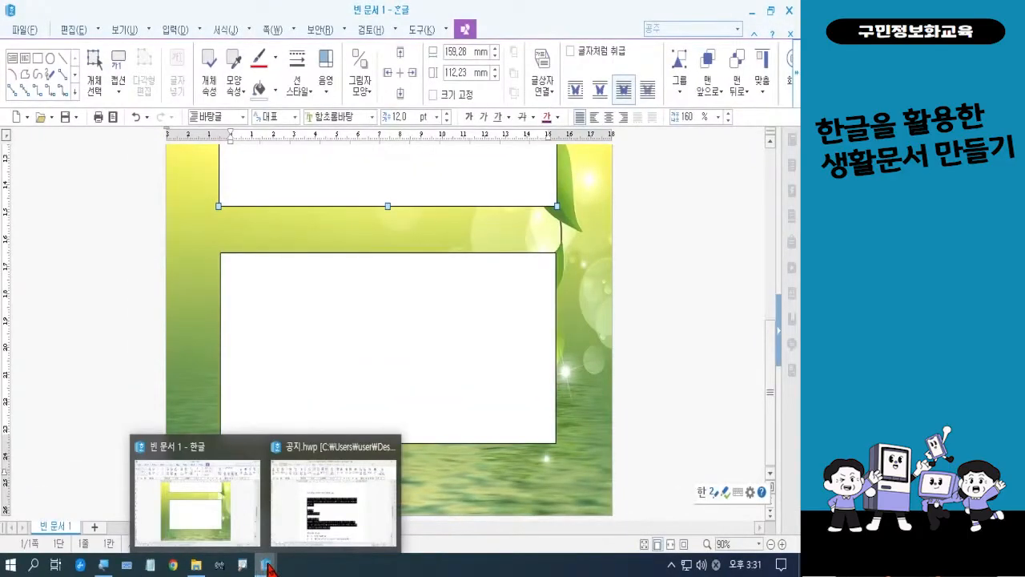
left_click(277, 542)
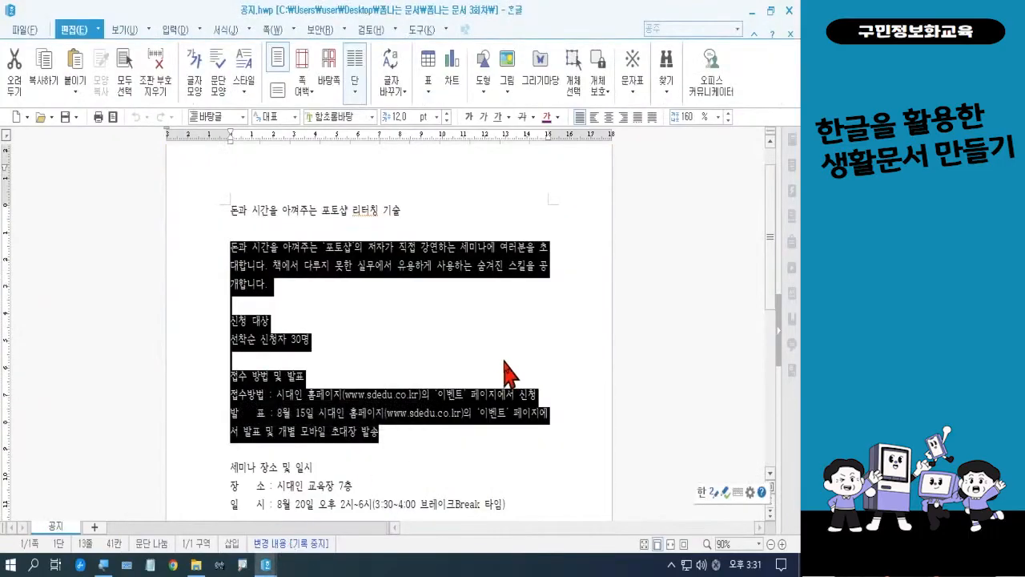
scroll(506, 368, "down", 3)
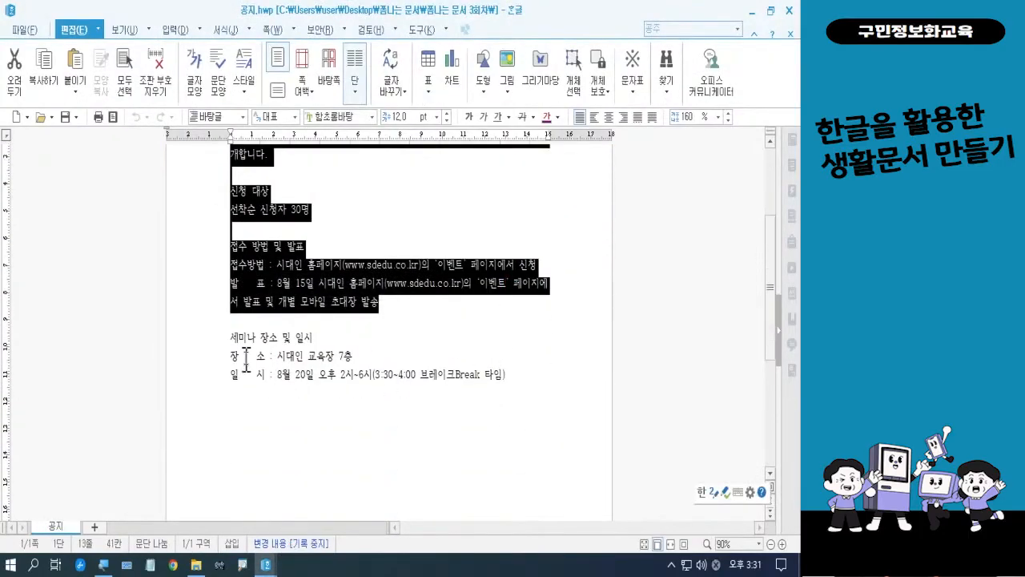
left_click_drag(216, 349, 223, 390)
key("ctrl+c")
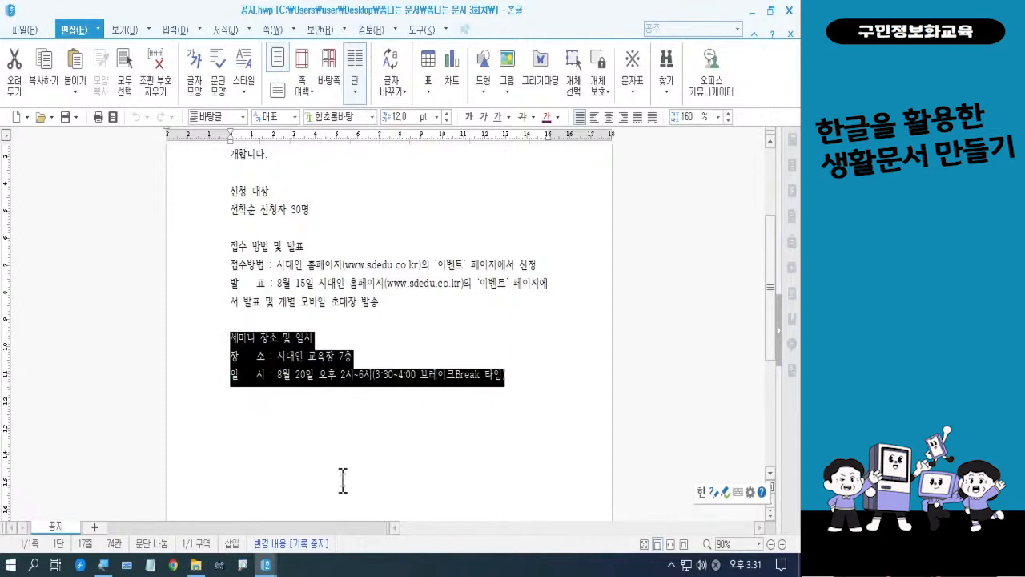
left_click(267, 565)
left_click(236, 524)
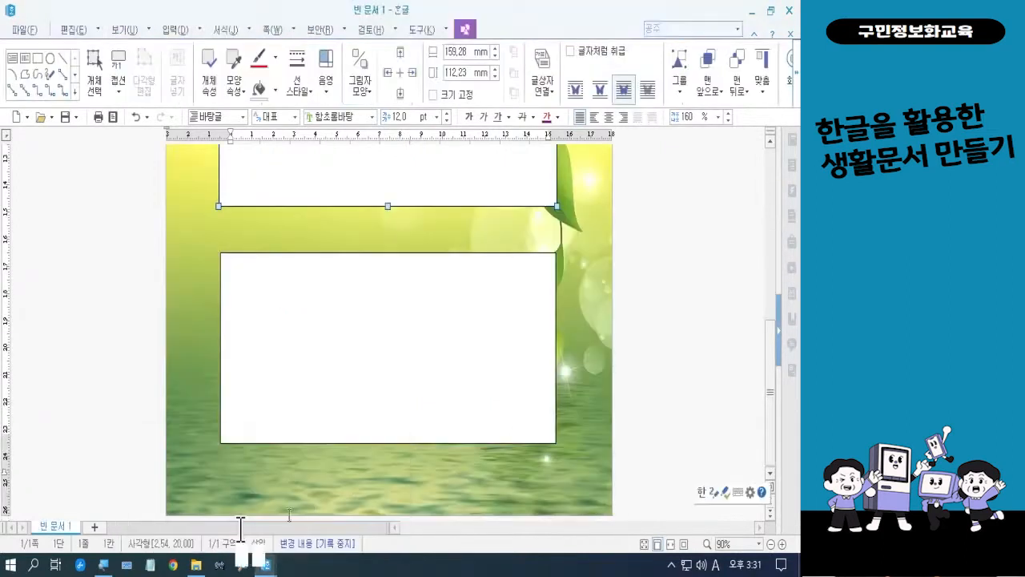
left_click(330, 374)
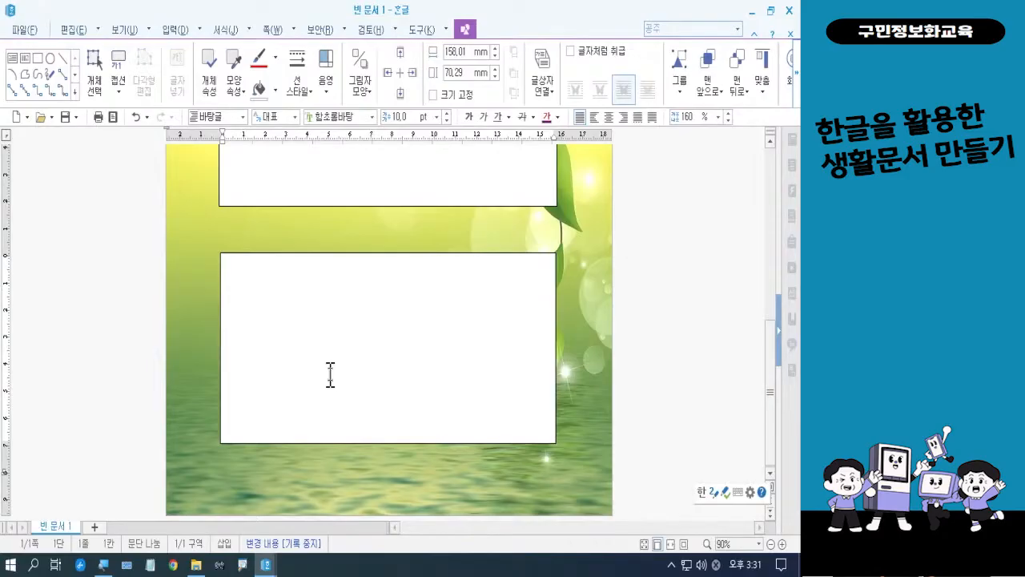
key("ctrl+v")
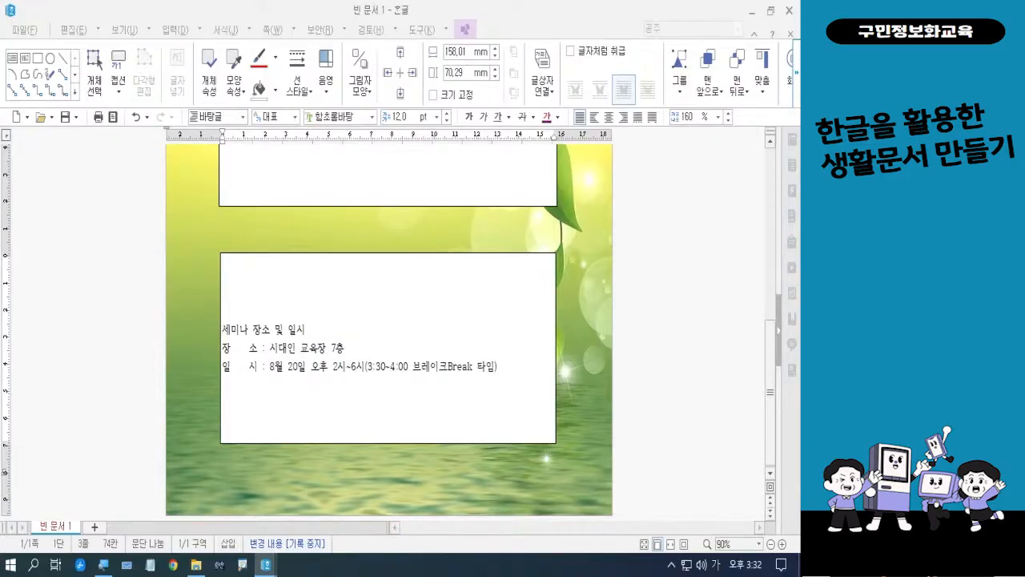
scroll(401, 352, "up", 5)
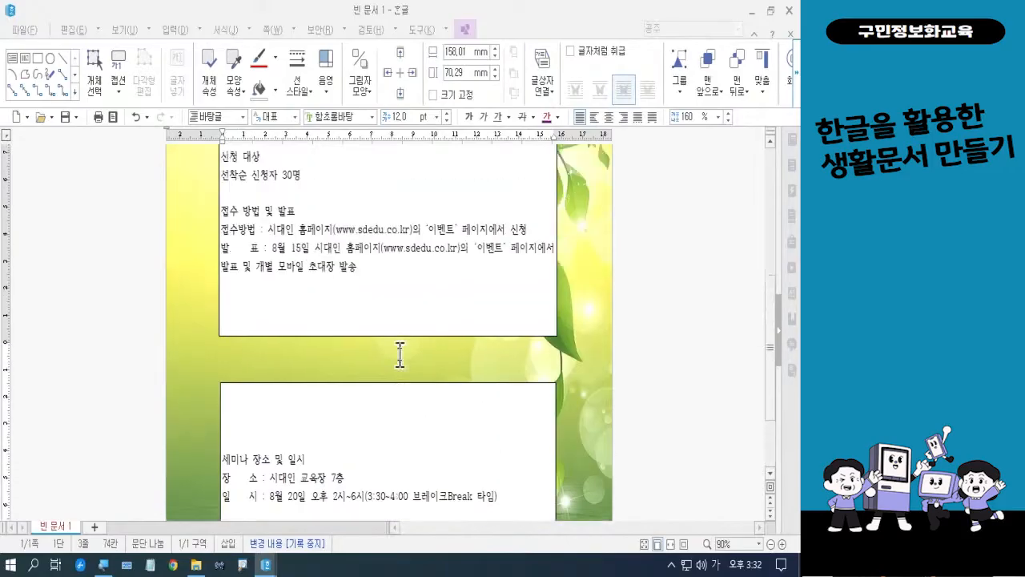
scroll(399, 352, "down", 5)
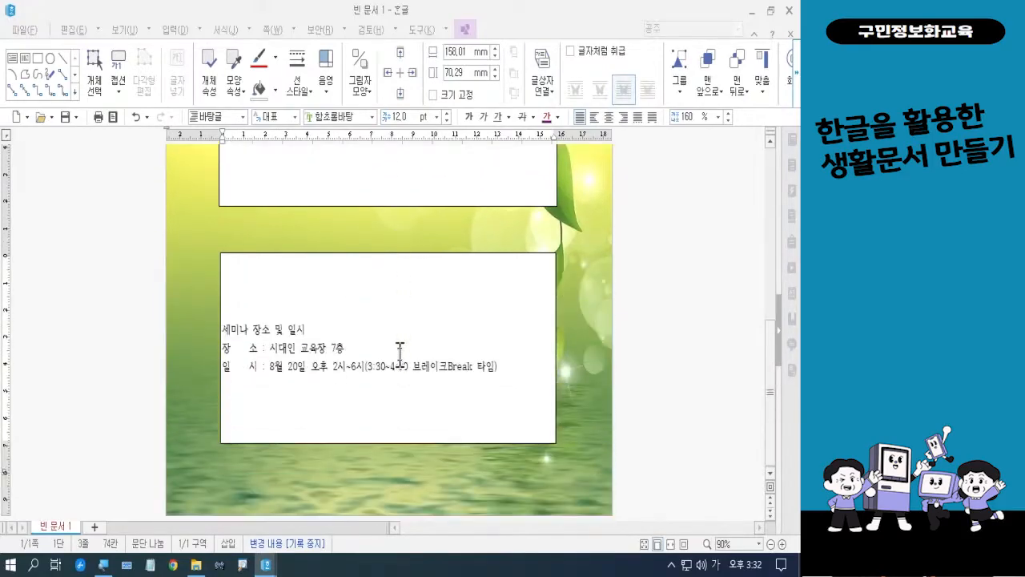
scroll(400, 353, "up", 5)
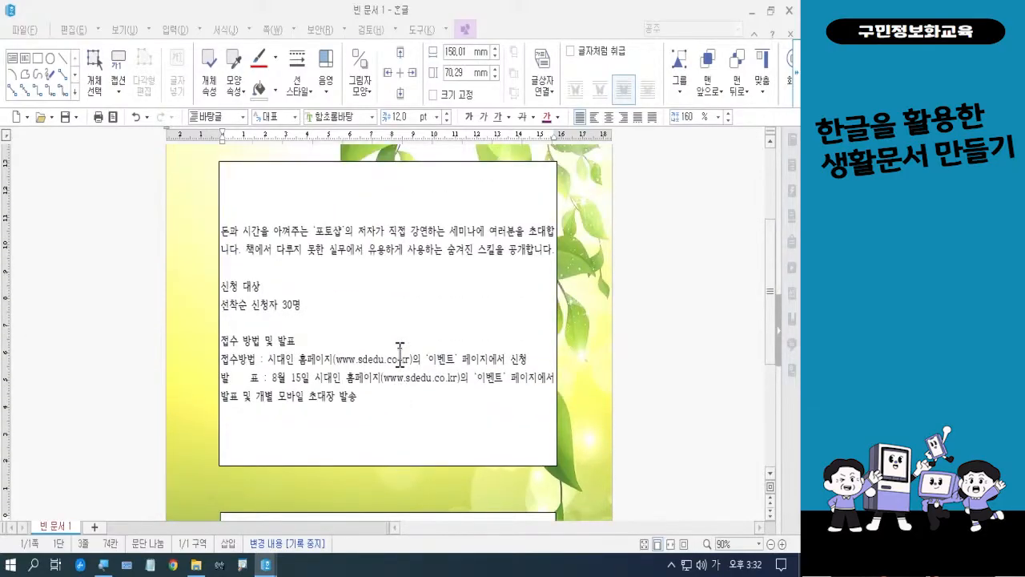
scroll(400, 353, "up", 4)
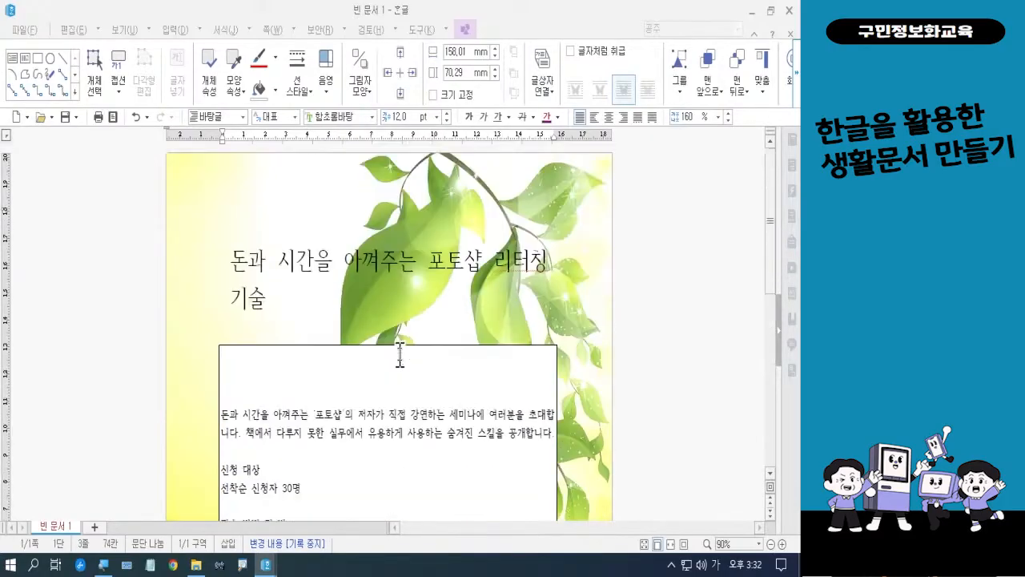
scroll(400, 353, "down", 4)
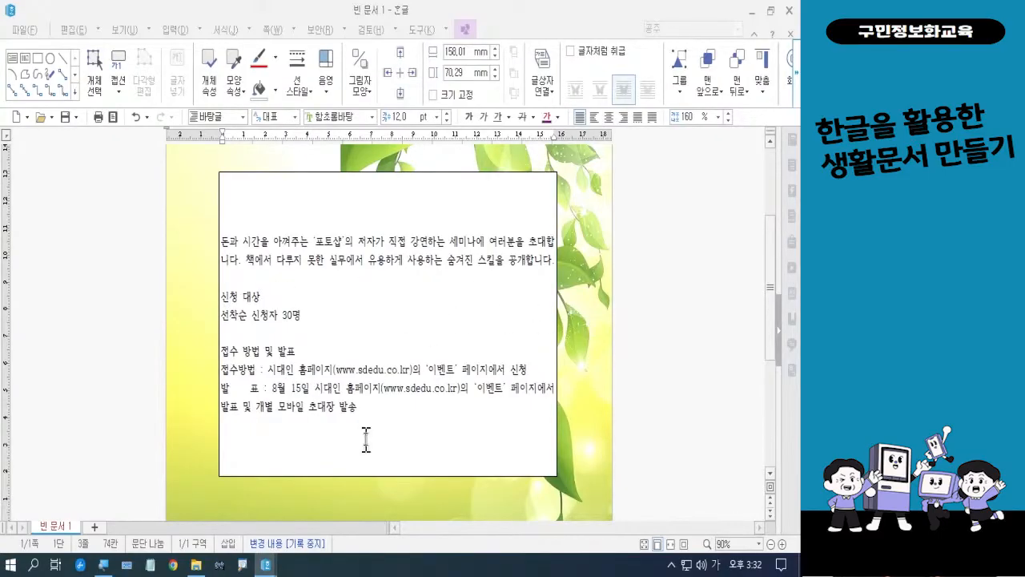
key("ctrl+2")
mouse_move(597, 341)
left_mouse_down()
mouse_move(586, 348)
mouse_move(569, 300)
mouse_move(625, 302)
mouse_move(601, 345)
left_mouse_up()
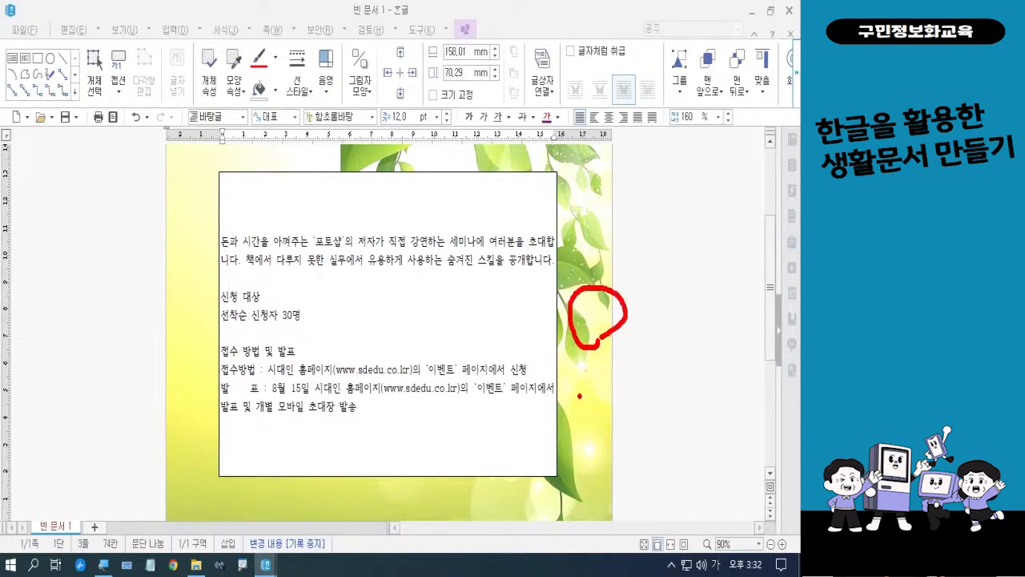
mouse_move(201, 323)
left_mouse_down()
mouse_move(172, 322)
mouse_move(193, 290)
mouse_move(199, 318)
left_mouse_up()
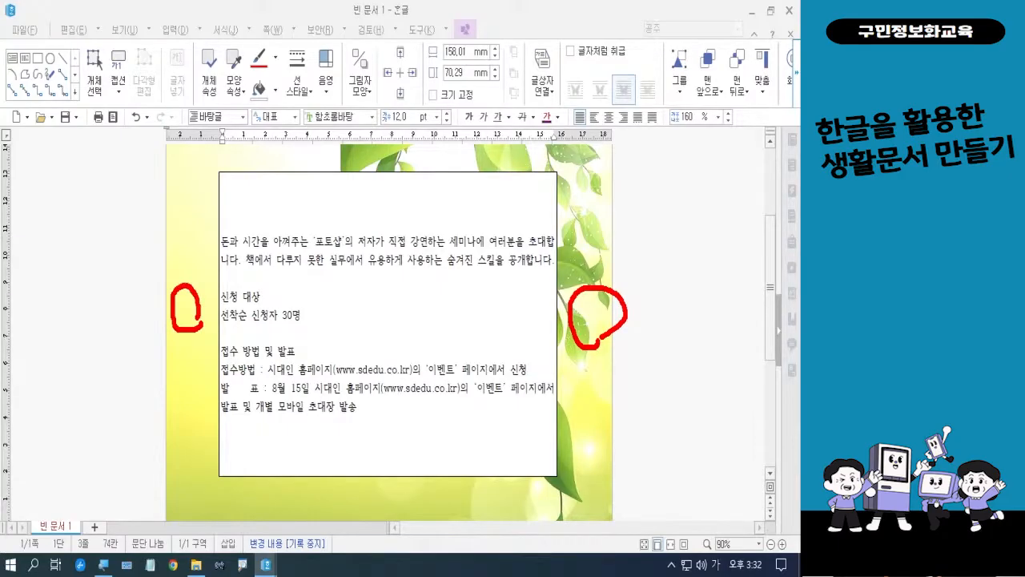
key("Escape")
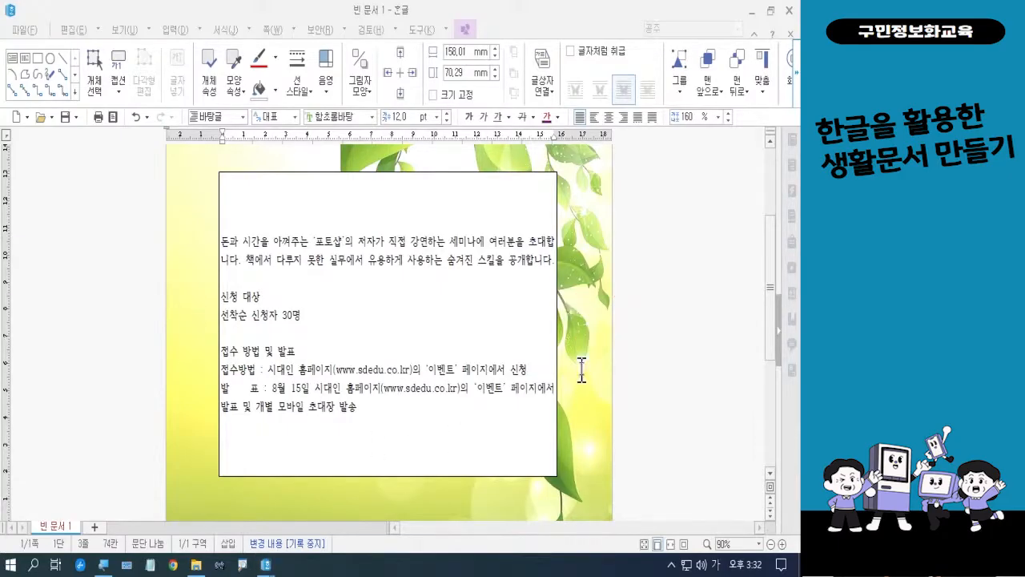
Widen the upper text box on both sides to about 169 mm, leaving similar margins at the page edges
left_click(556, 323)
left_click_drag(556, 323, 568, 323)
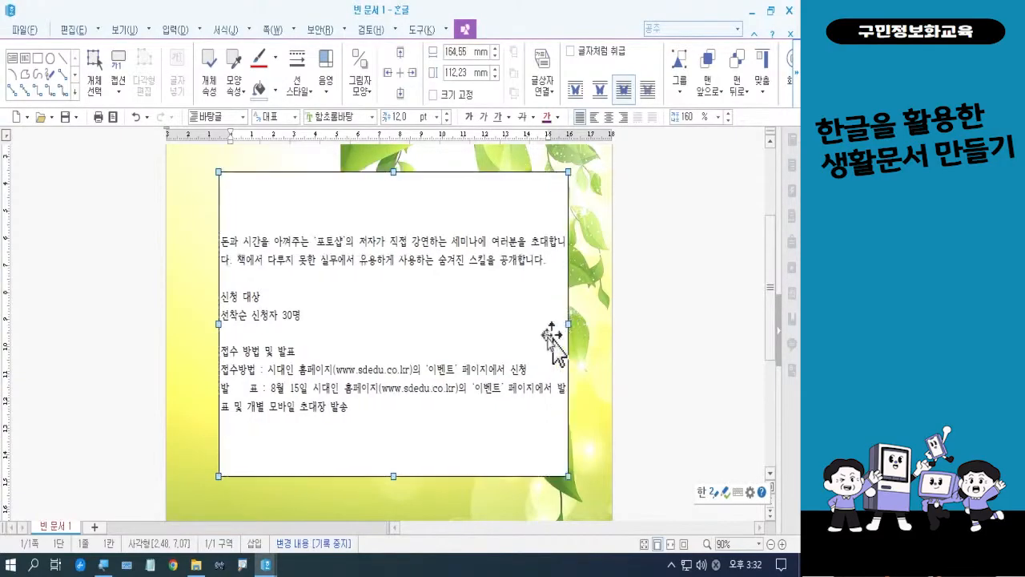
mouse_move(219, 324)
left_mouse_down()
mouse_move(202, 324)
mouse_move(210, 325)
left_mouse_up()
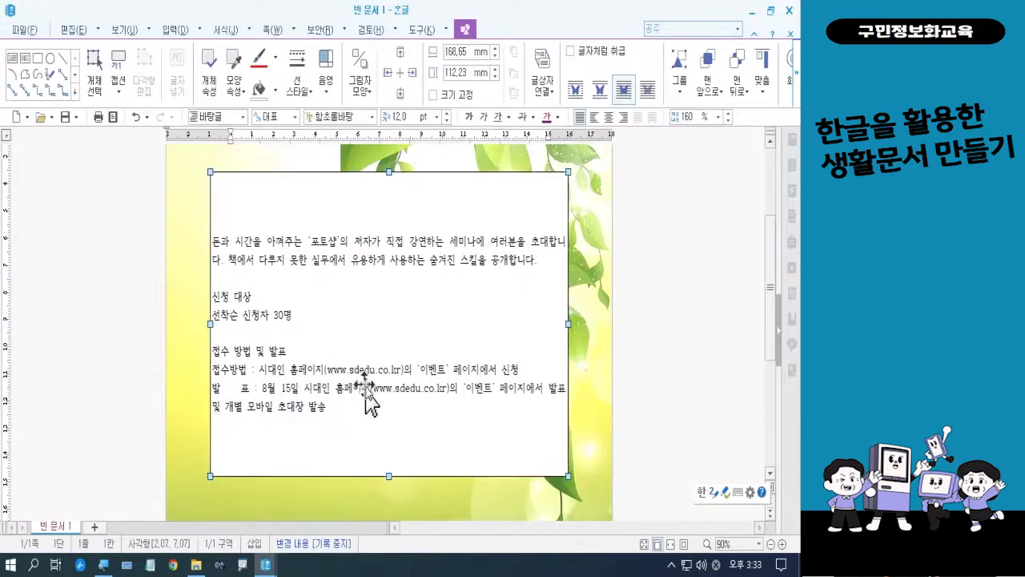
Widen the lower text box on both sides to about 169 mm so its edges align with the upper box
scroll(370, 401, "down", 5)
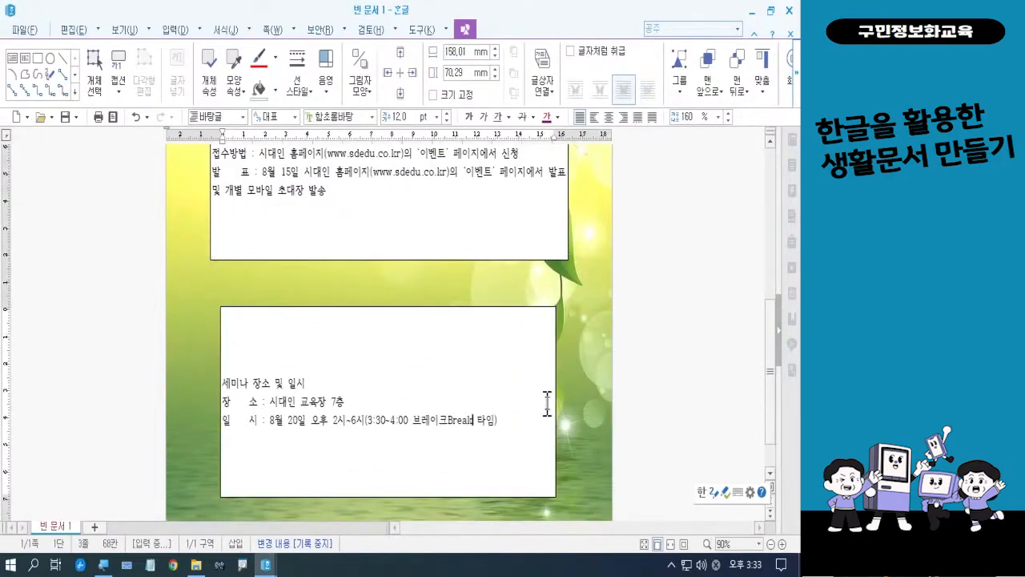
left_click(556, 400)
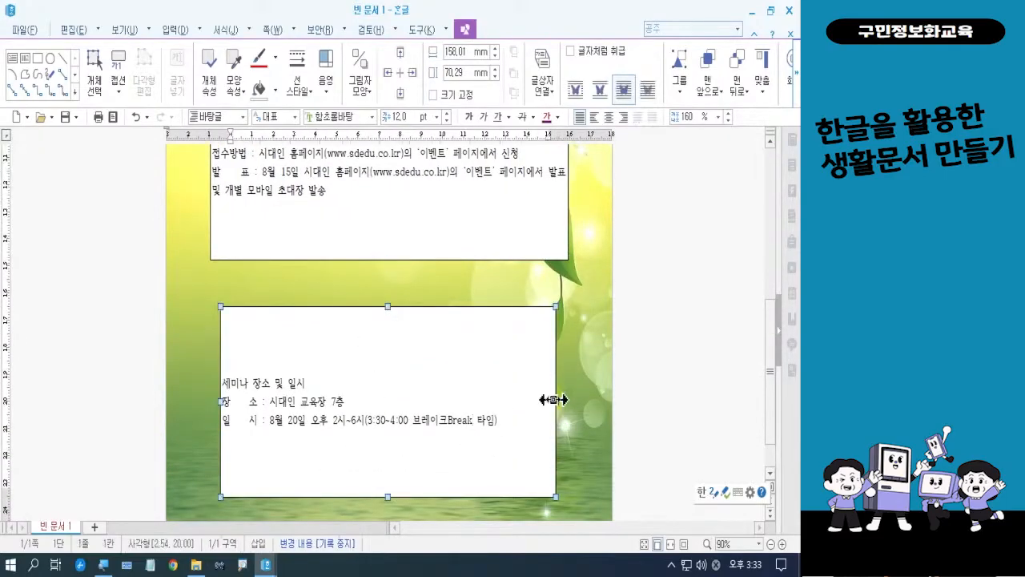
left_click_drag(553, 400, 568, 401)
left_click_drag(220, 402, 211, 402)
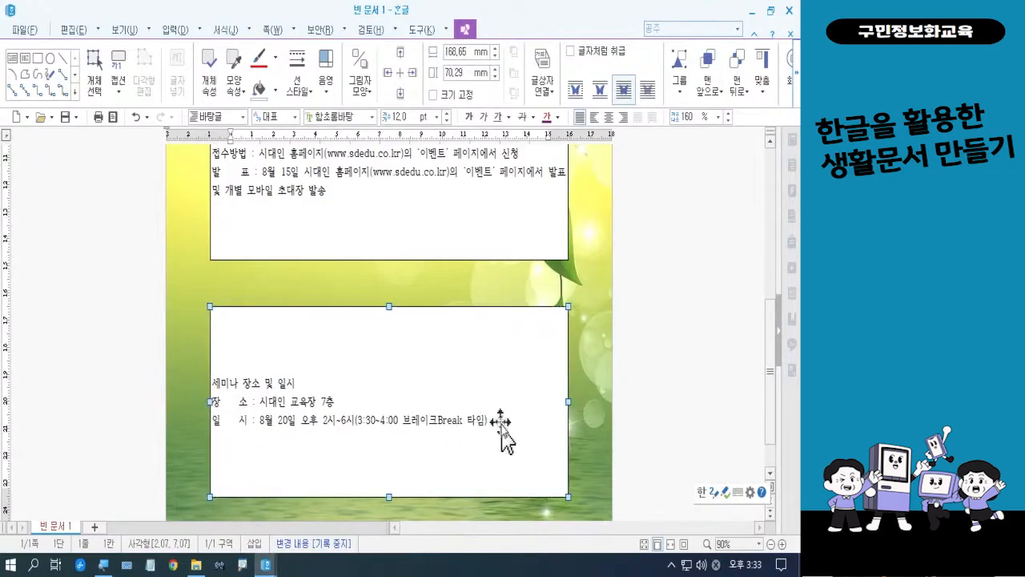
Format the whole two-line title with red text and the 함초롬돋움 font
scroll(521, 428, "up", 5)
scroll(523, 420, "up", 2)
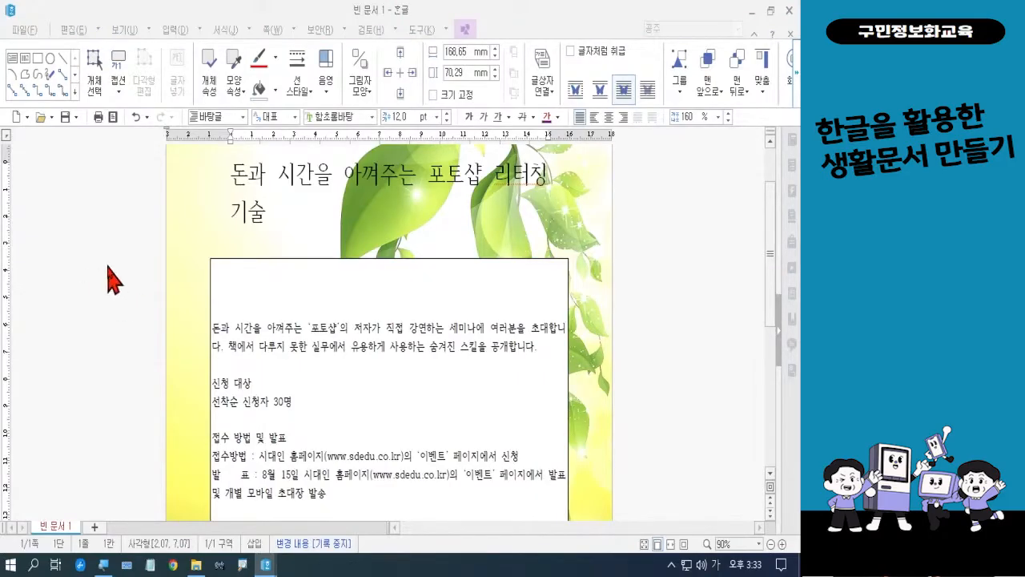
left_click_drag(225, 173, 288, 223)
left_click(262, 187)
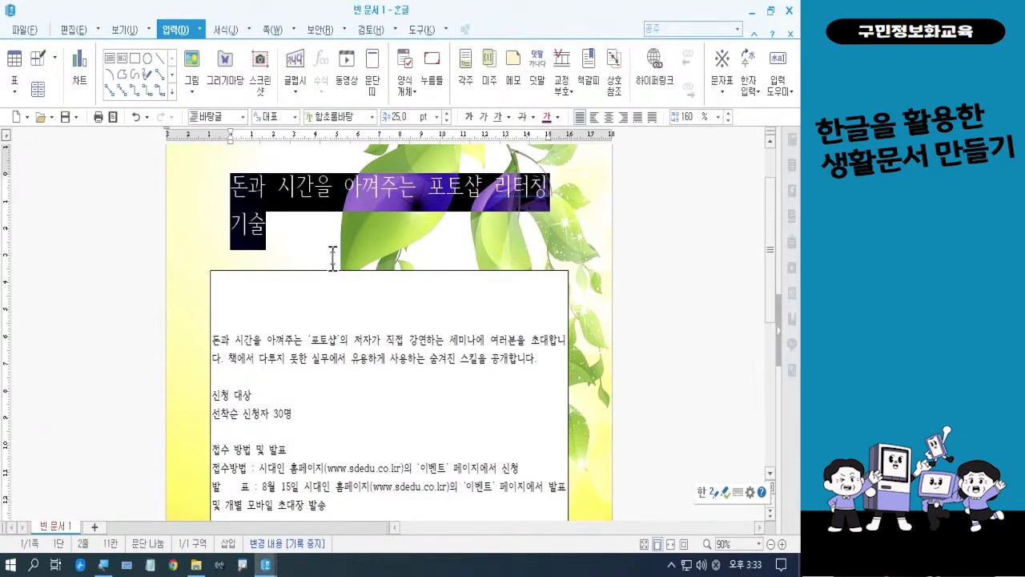
left_click(558, 119)
left_click(558, 167)
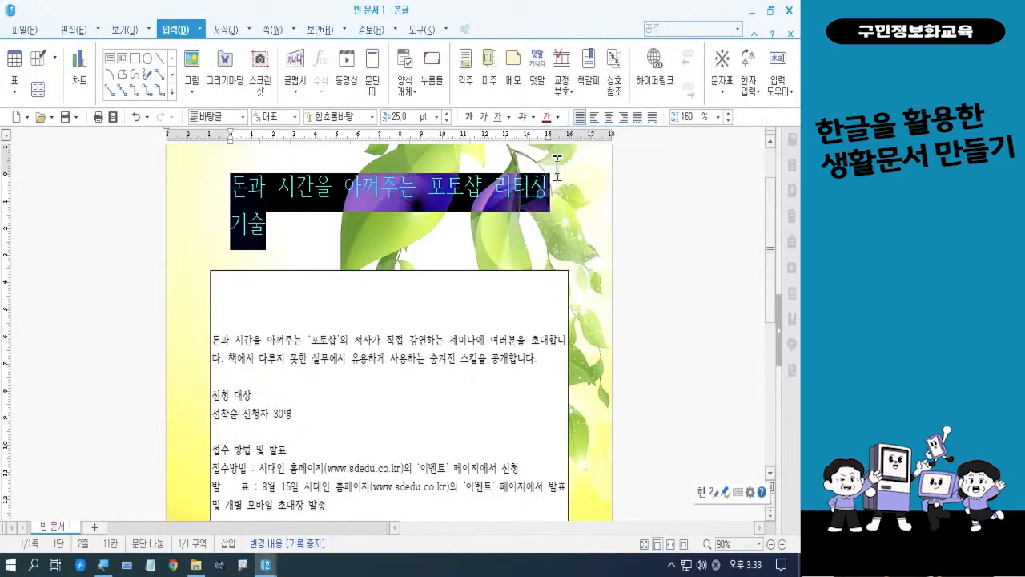
left_click(372, 118)
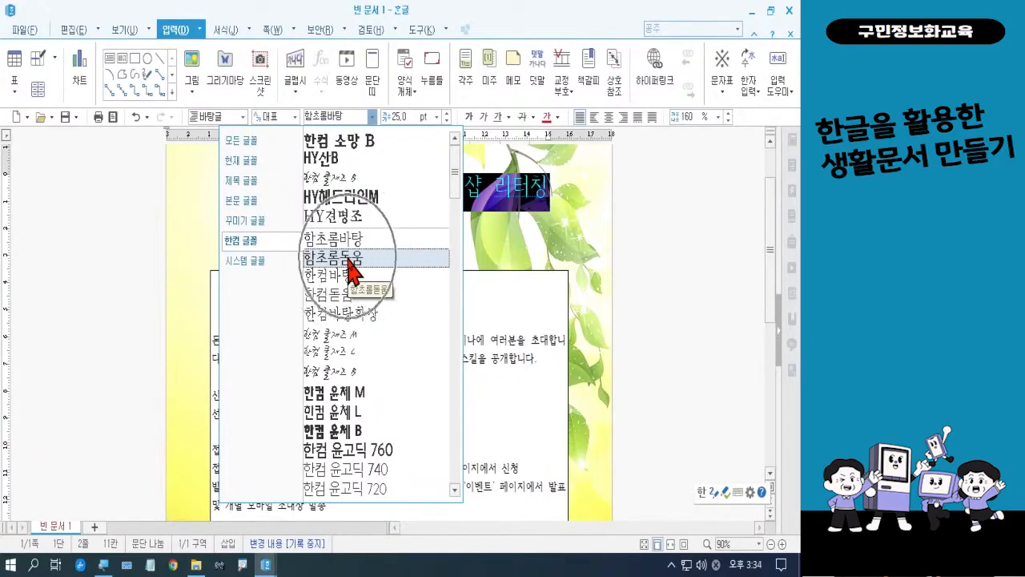
left_click(349, 258)
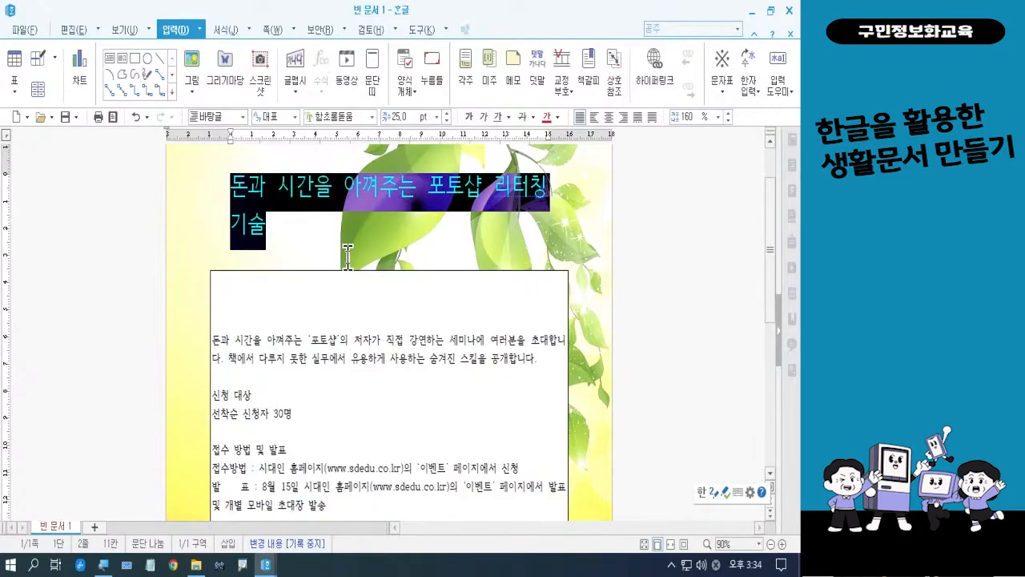
left_click(348, 257)
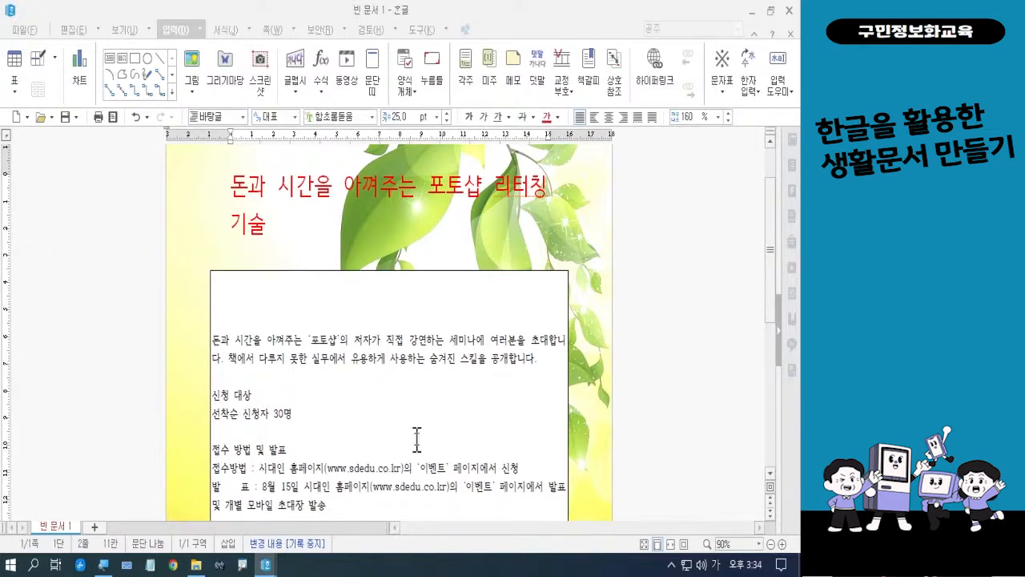
Set the font size of the syllable 과 after 돈 in the title to 14 pt
left_click(250, 187)
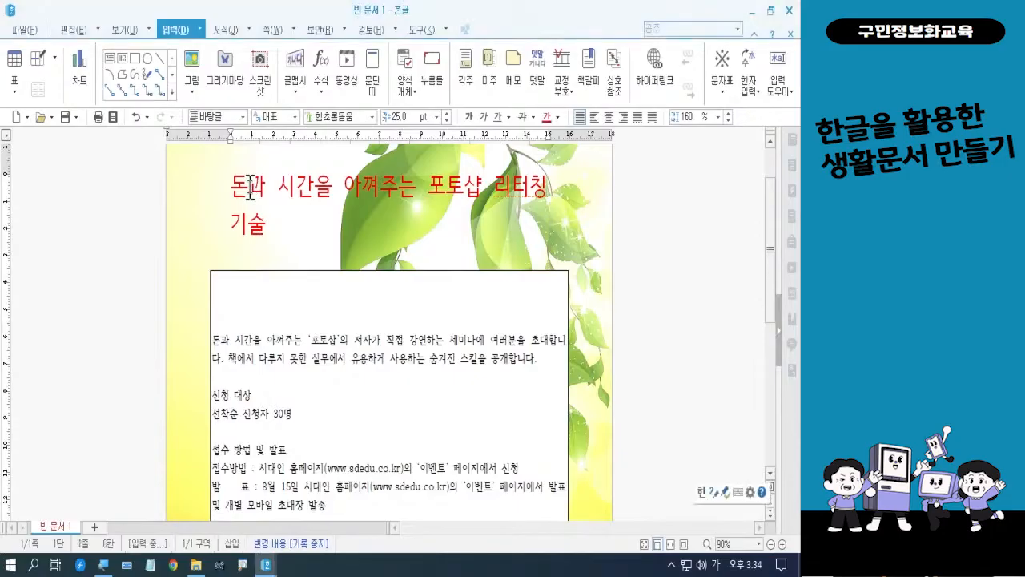
left_click_drag(250, 189, 265, 196)
key("F9")
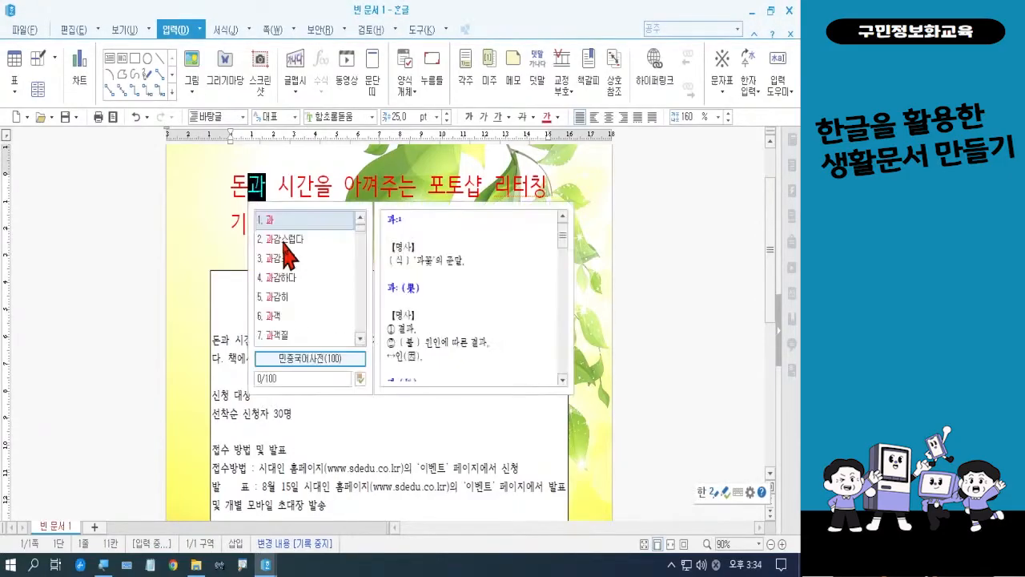
left_click(438, 119)
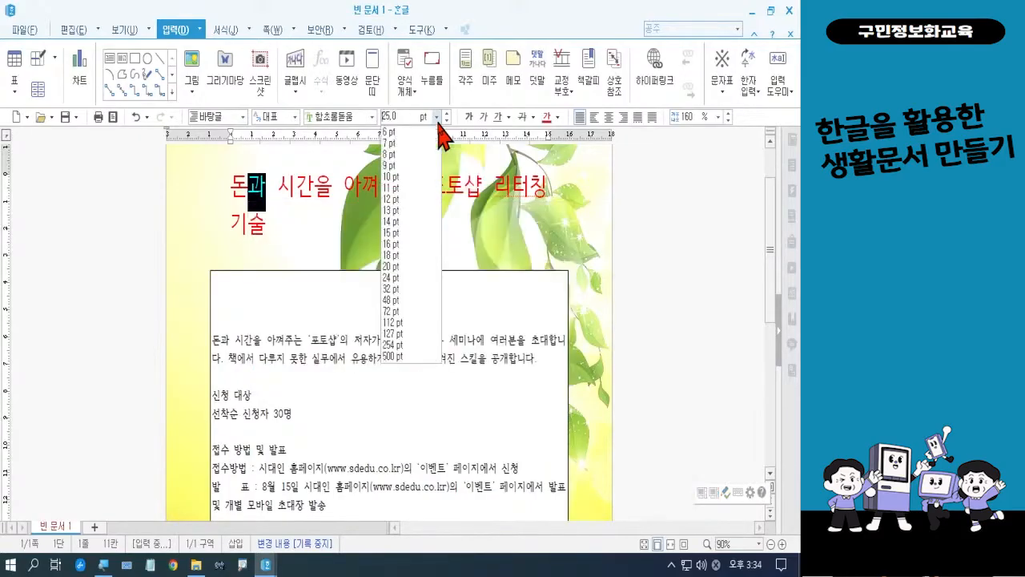
left_click(410, 222)
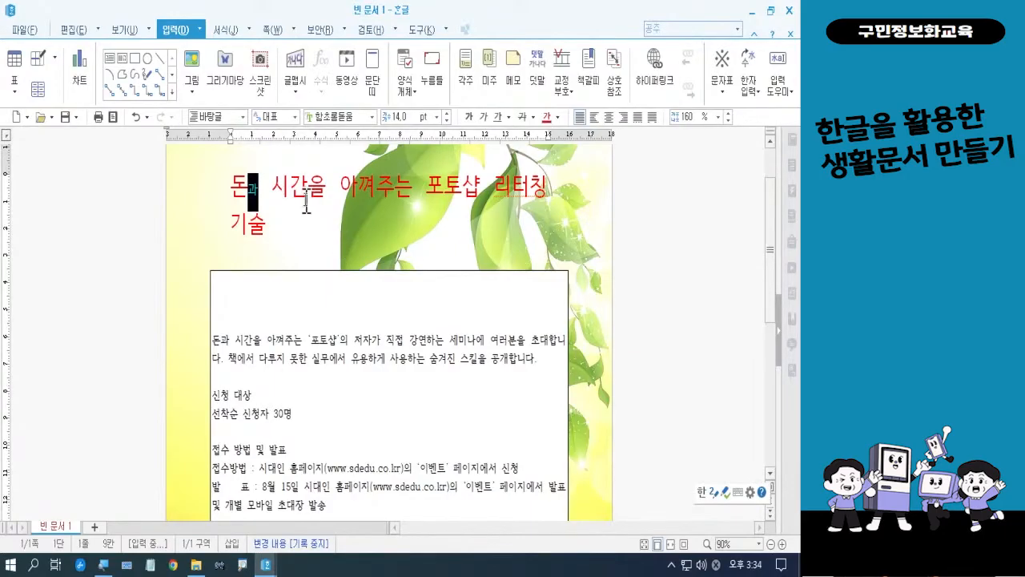
Set the font size of 간을 and 껴주는 in the title to 14 pt
left_click_drag(293, 192, 323, 192)
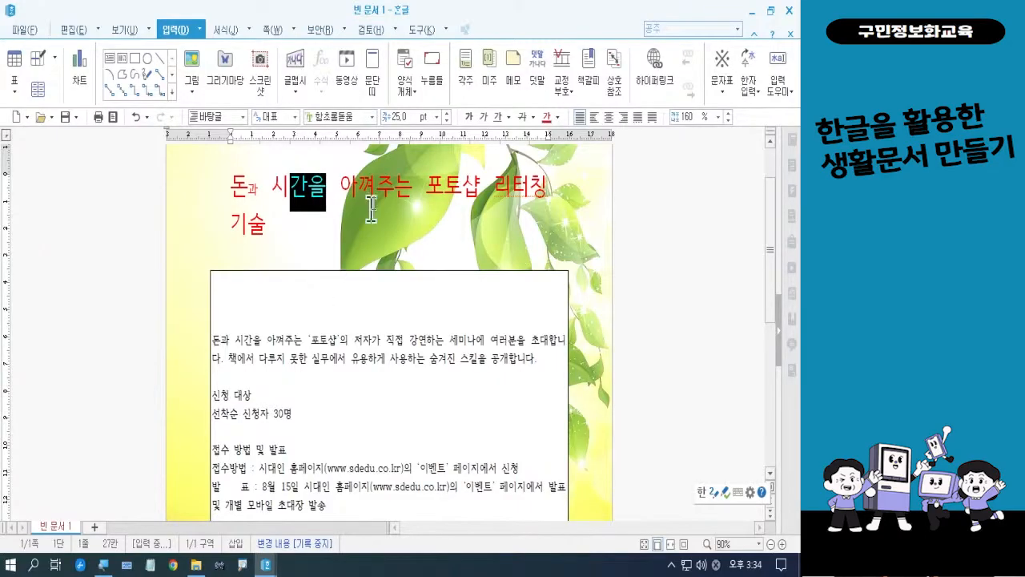
left_click(437, 117)
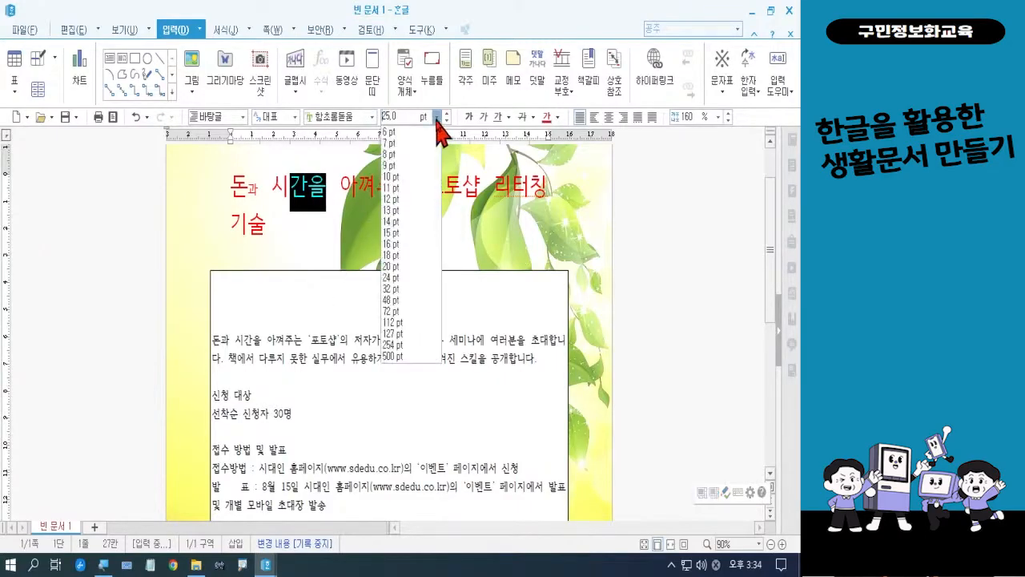
left_click(401, 221)
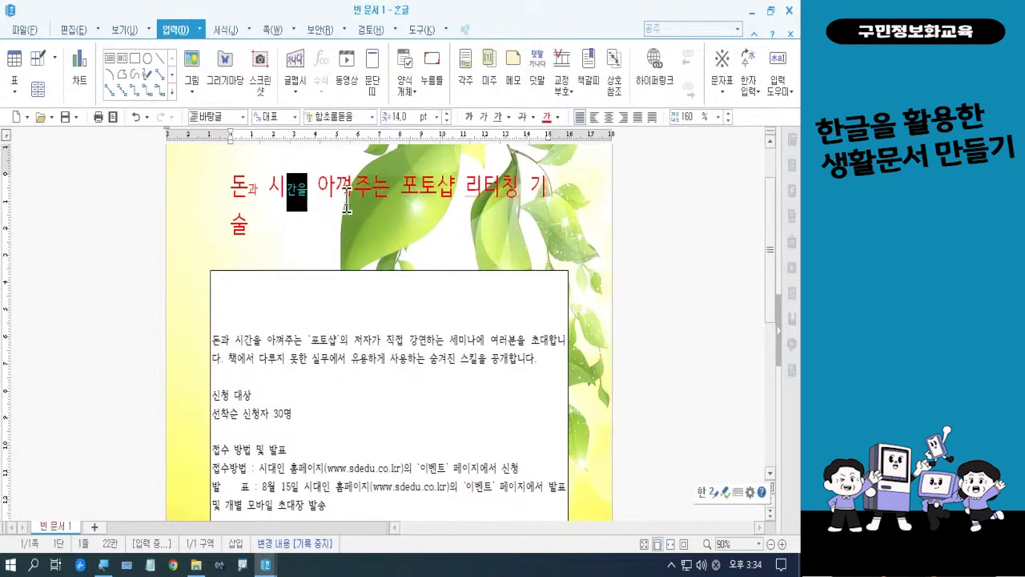
left_click(345, 192)
left_click_drag(345, 192, 390, 192)
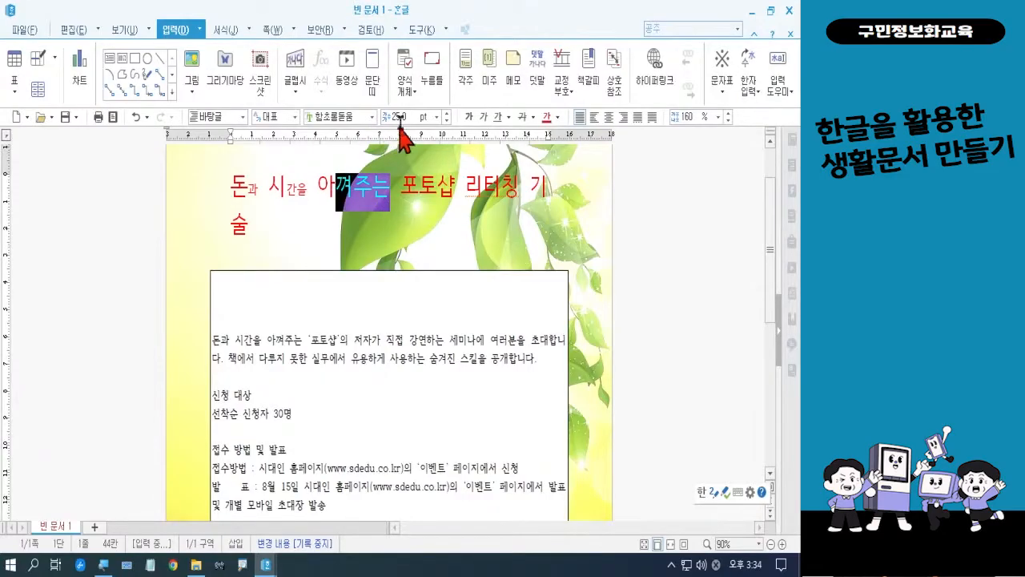
left_click(437, 117)
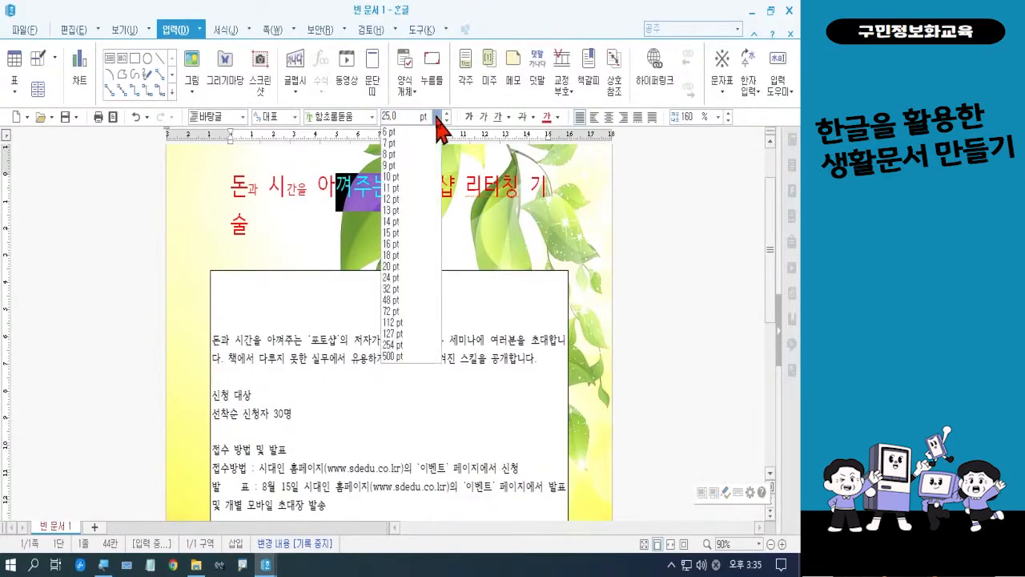
left_click(393, 221)
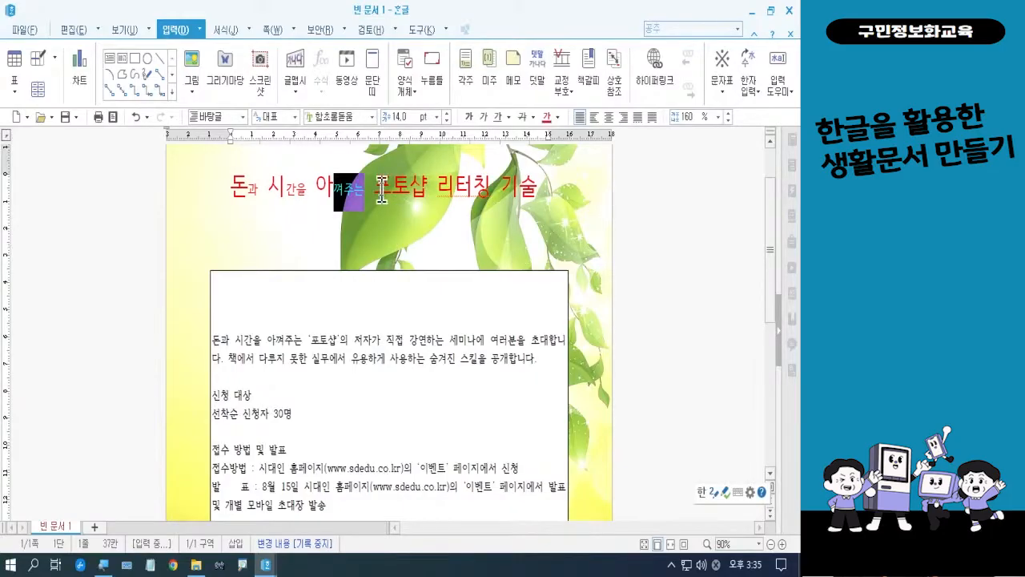
Format 포토샵 리터칭 in the title with white text and red shading
left_click_drag(382, 194, 484, 191)
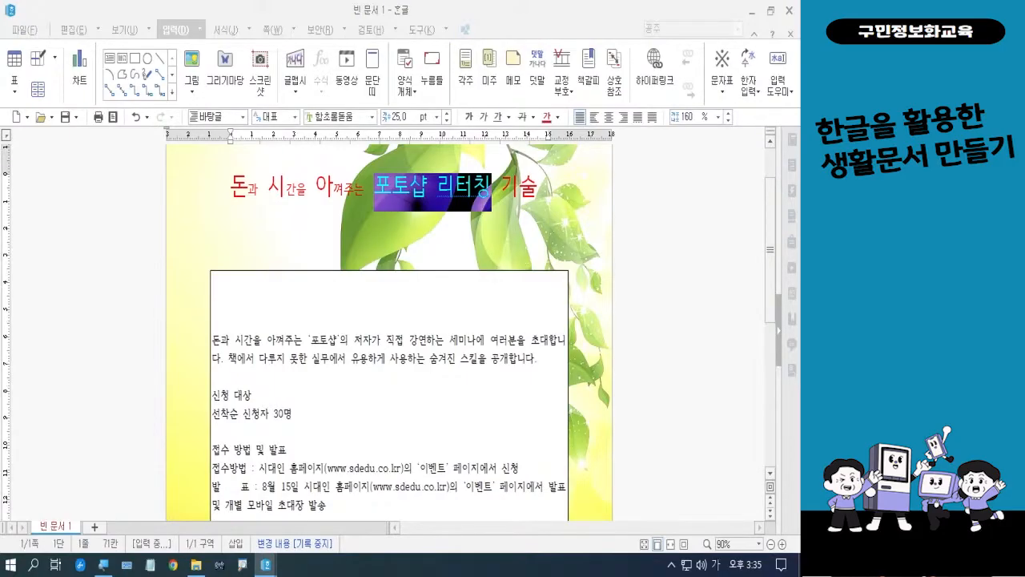
right_click(471, 200)
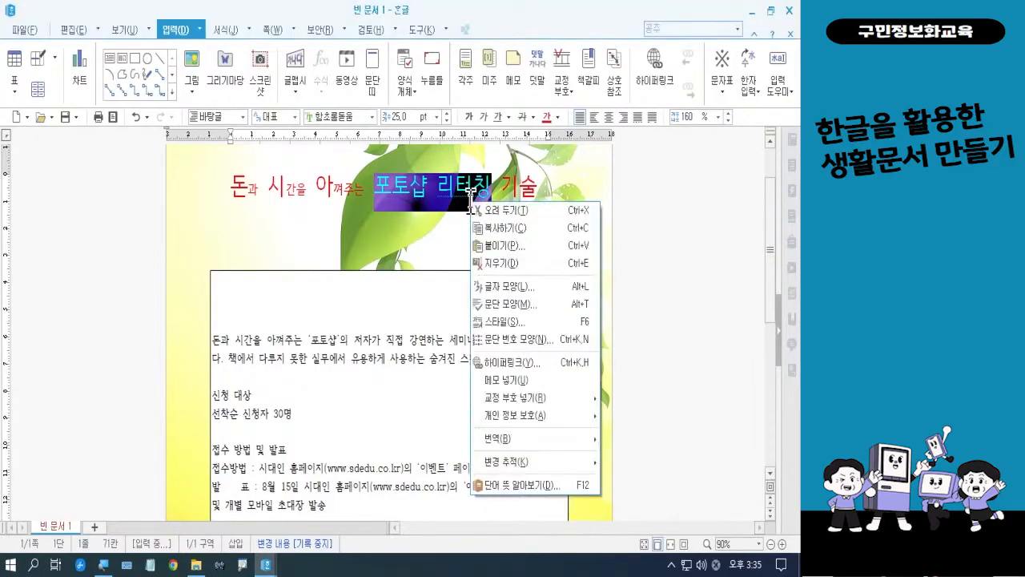
left_click(497, 287)
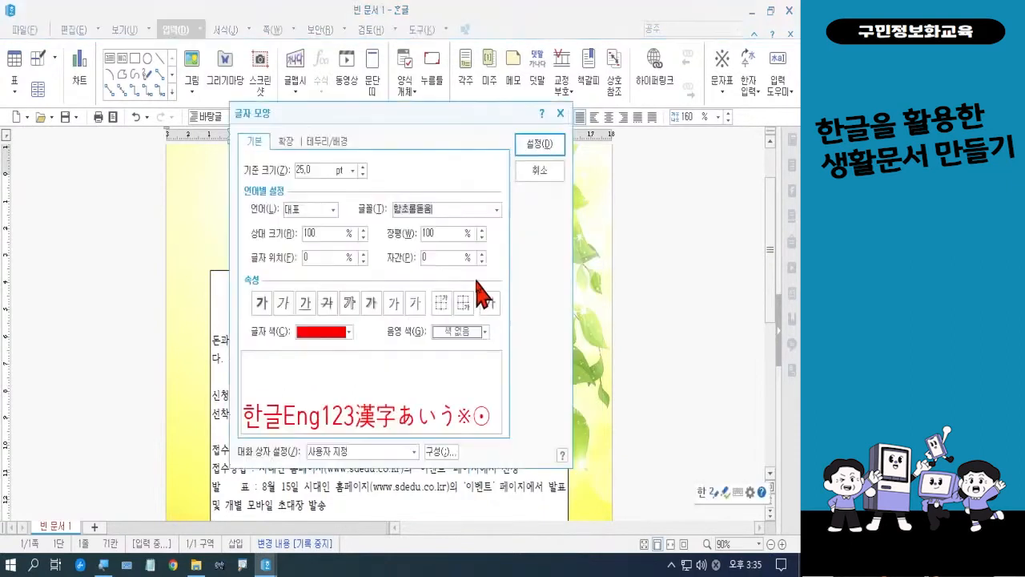
left_click(340, 335)
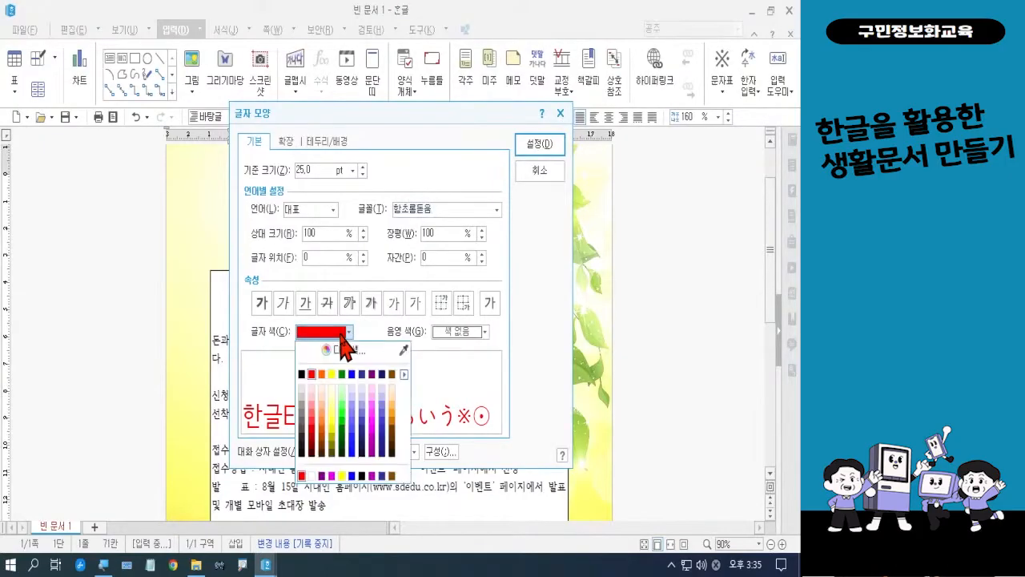
left_click(321, 475)
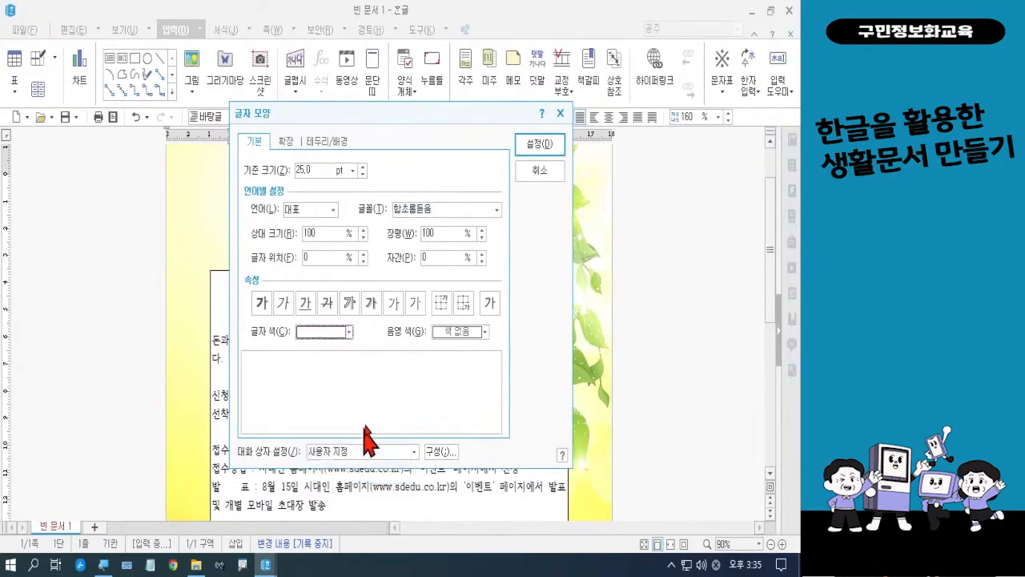
left_click(460, 332)
left_click(448, 375)
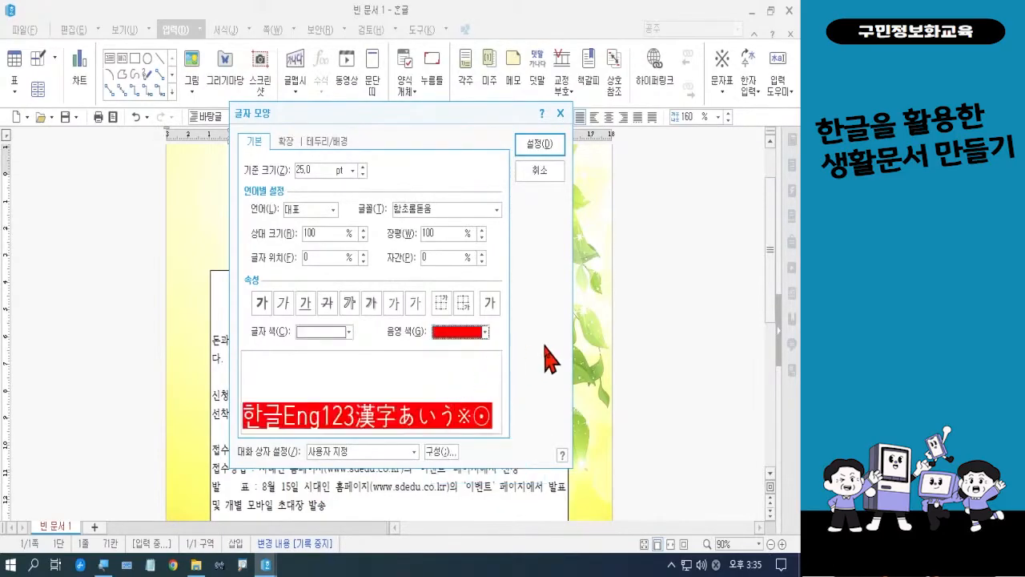
left_click(552, 150)
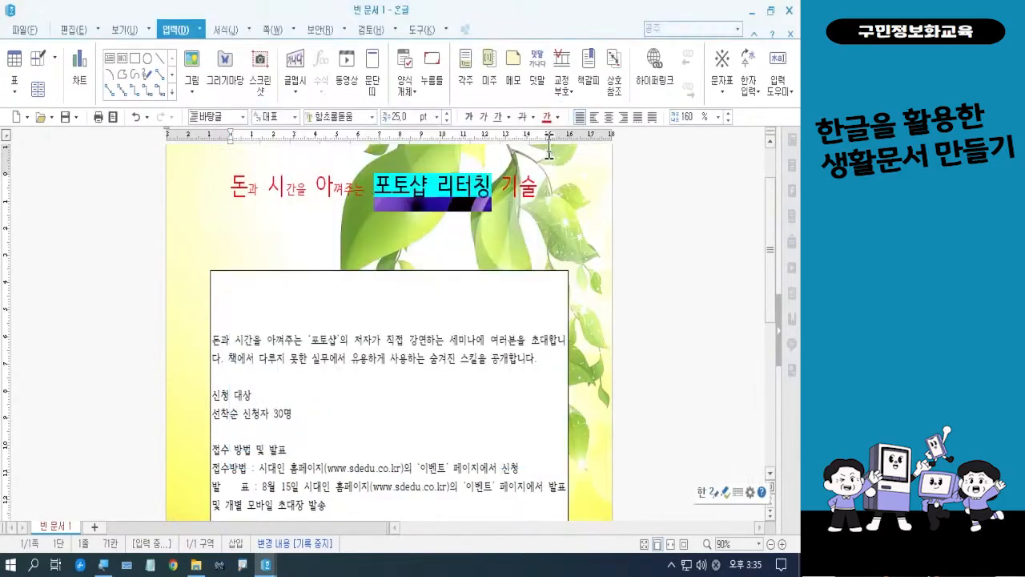
left_click(560, 215)
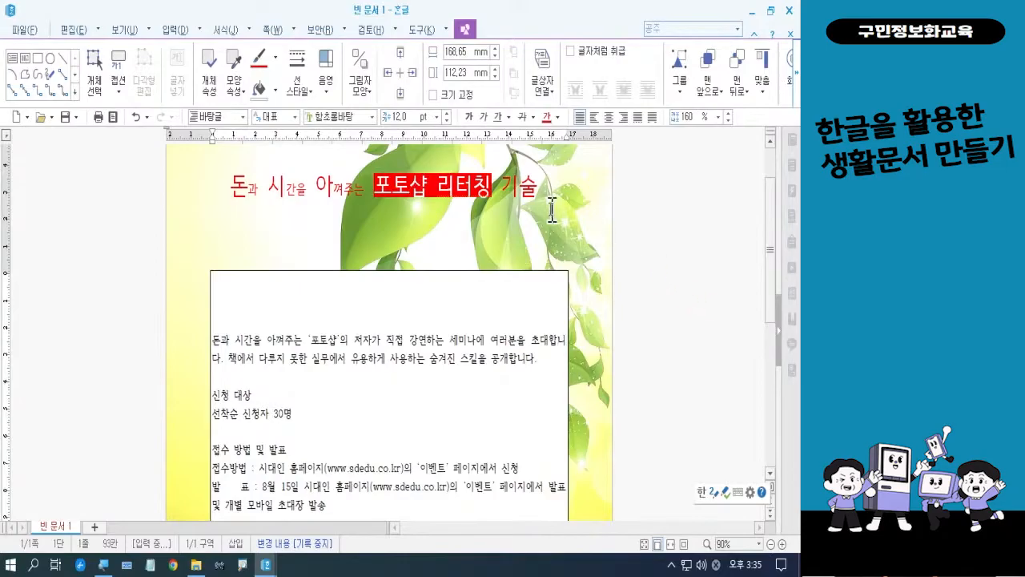
Center the title line horizontally
left_click(525, 193)
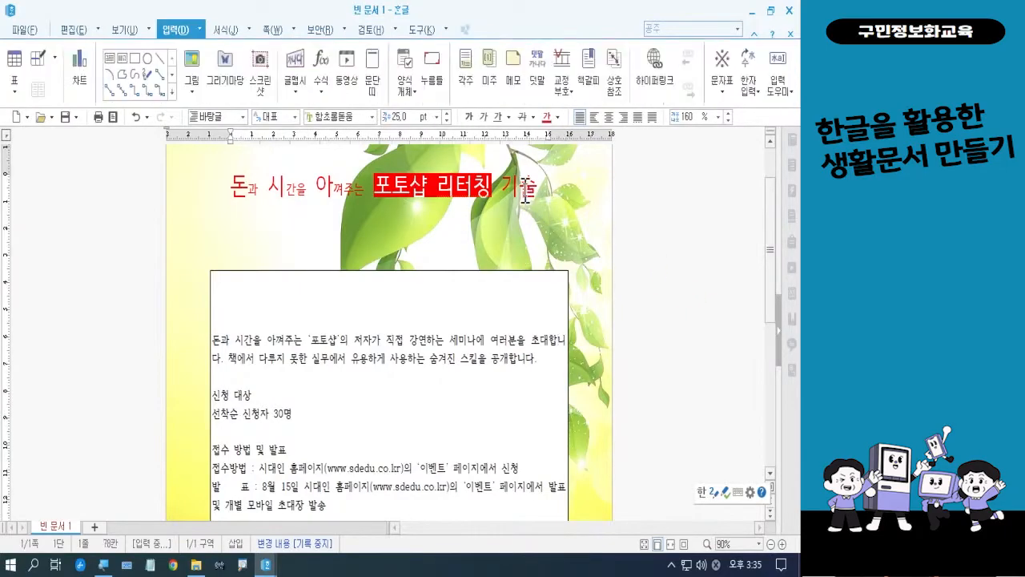
left_click(608, 118)
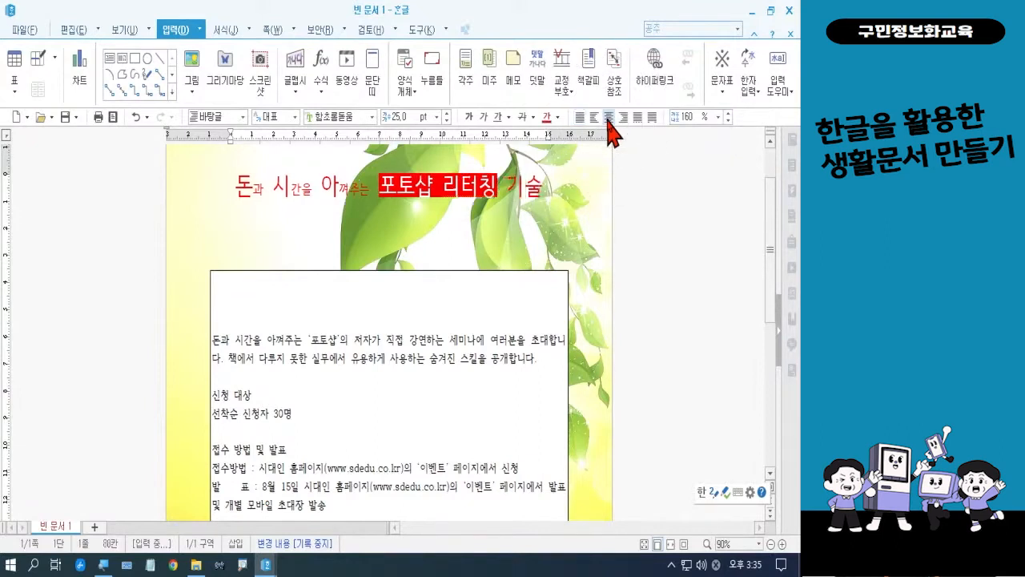
left_click(674, 315)
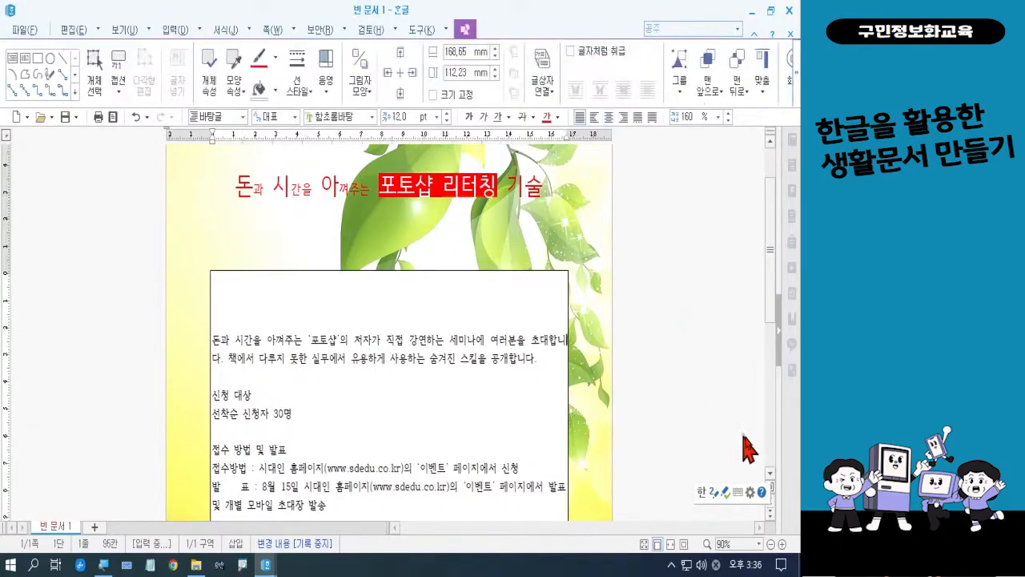
Make the entire title line from 돈과 to 기술 bold
left_click(783, 544)
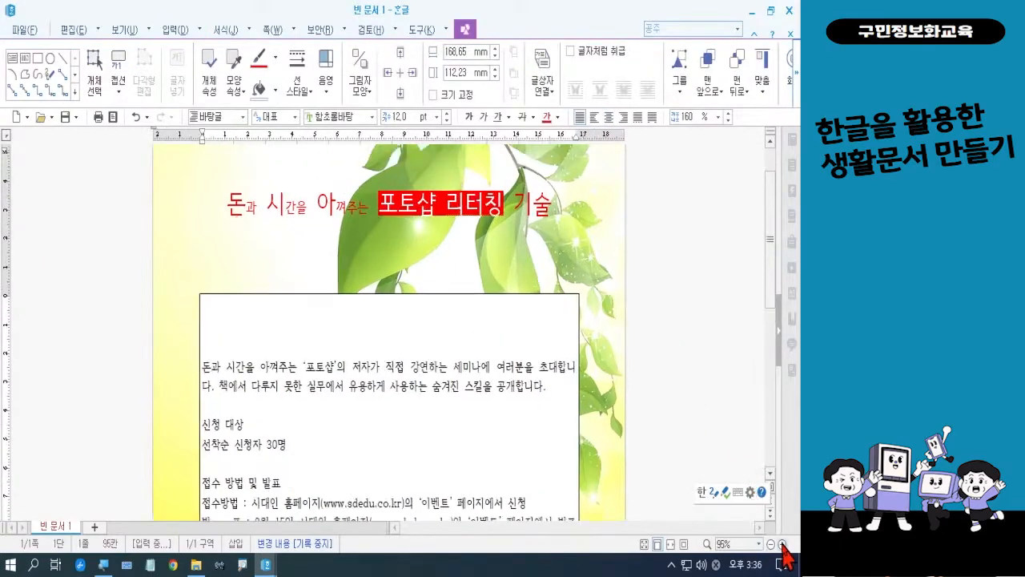
left_click(782, 544)
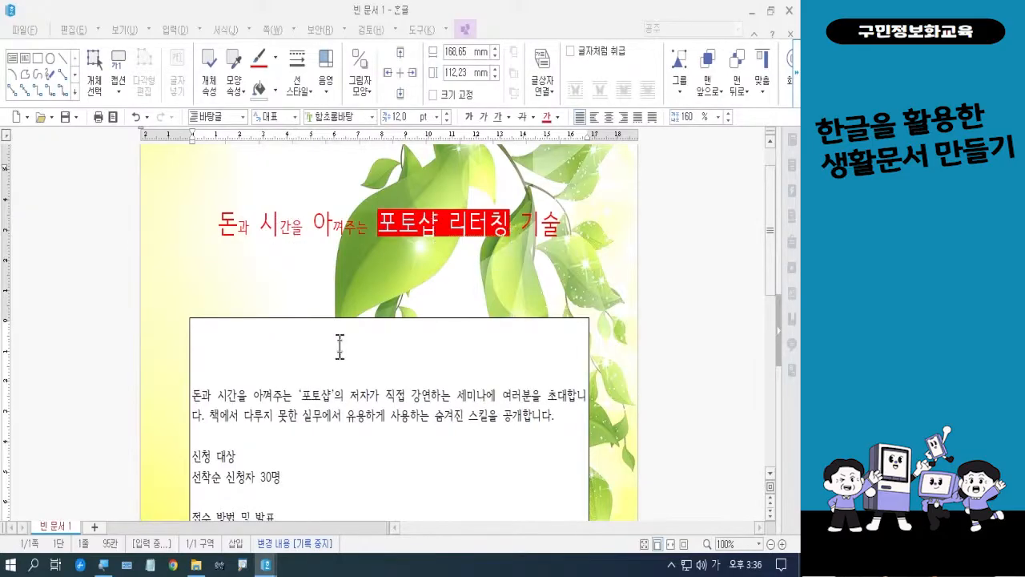
left_click_drag(220, 227, 558, 225)
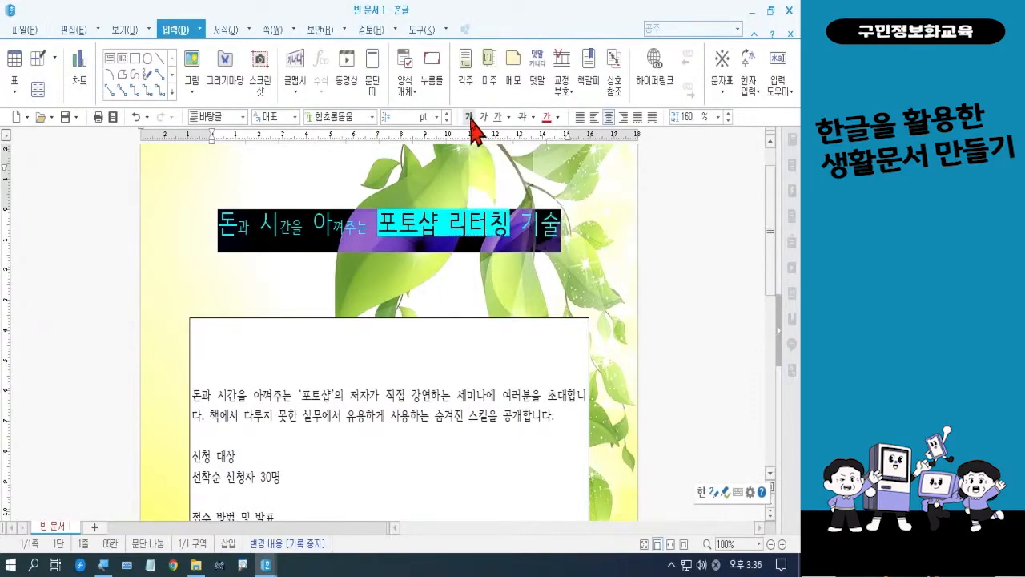
key("Escape")
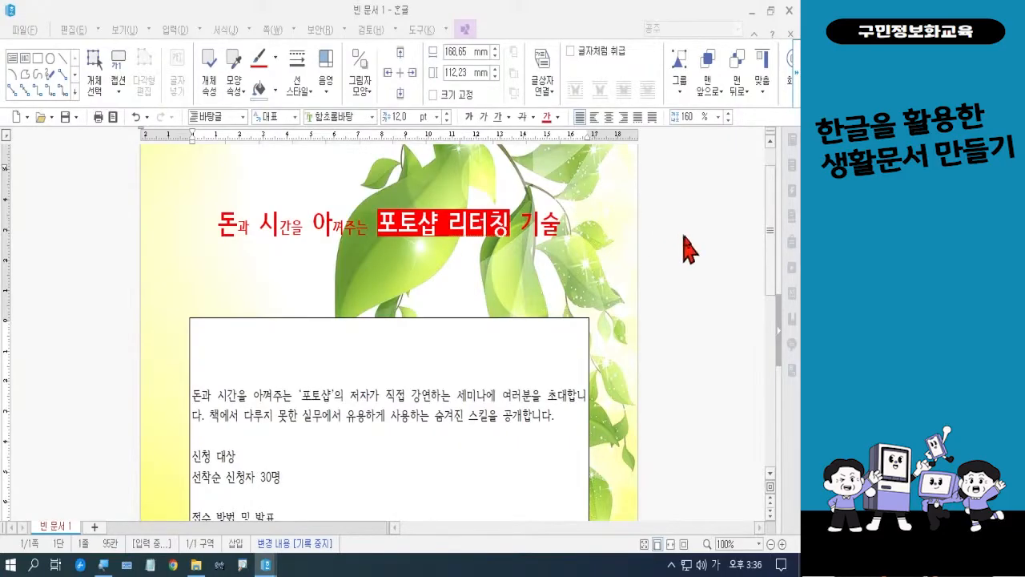
Set all the text in the upper text box, from the invitation to the announcement details, to 14 pt
left_click_drag(767, 232, 778, 297)
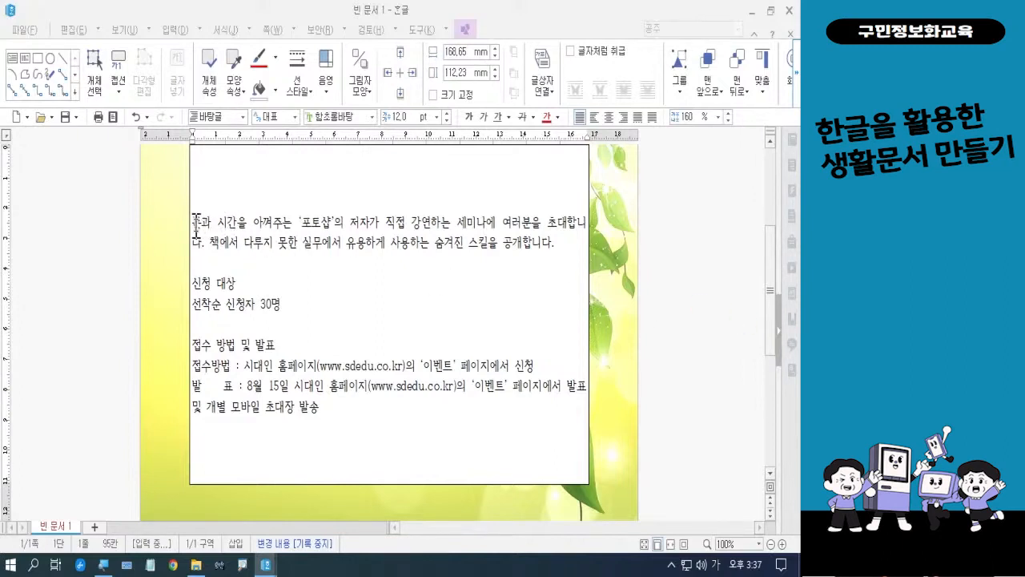
left_click_drag(194, 223, 356, 432)
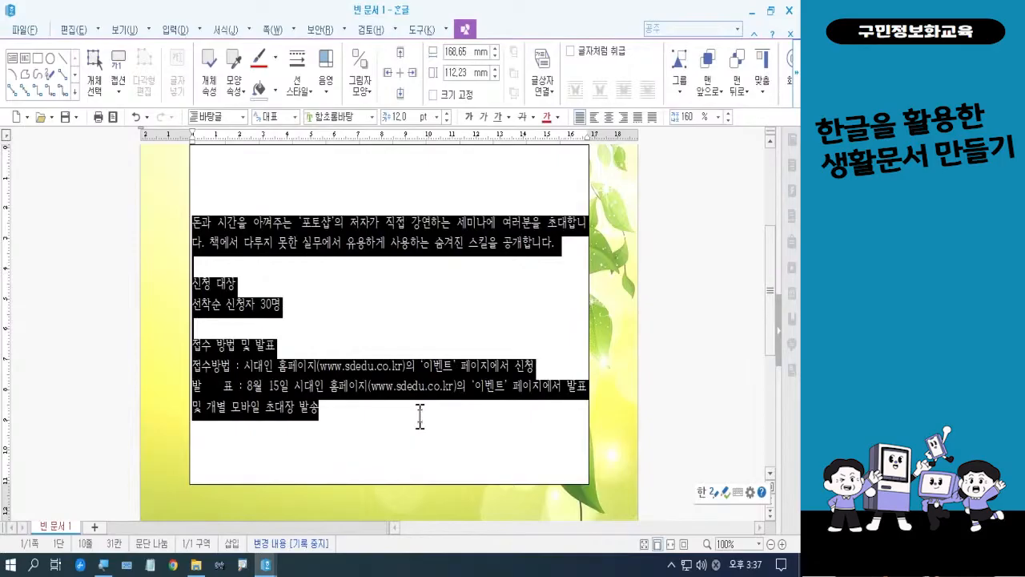
left_click(437, 119)
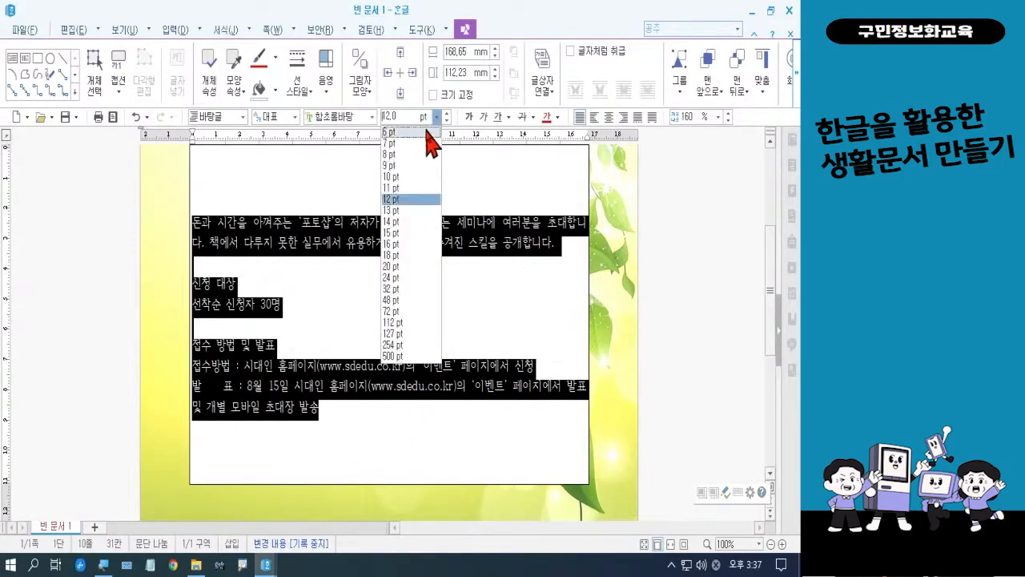
left_click(404, 221)
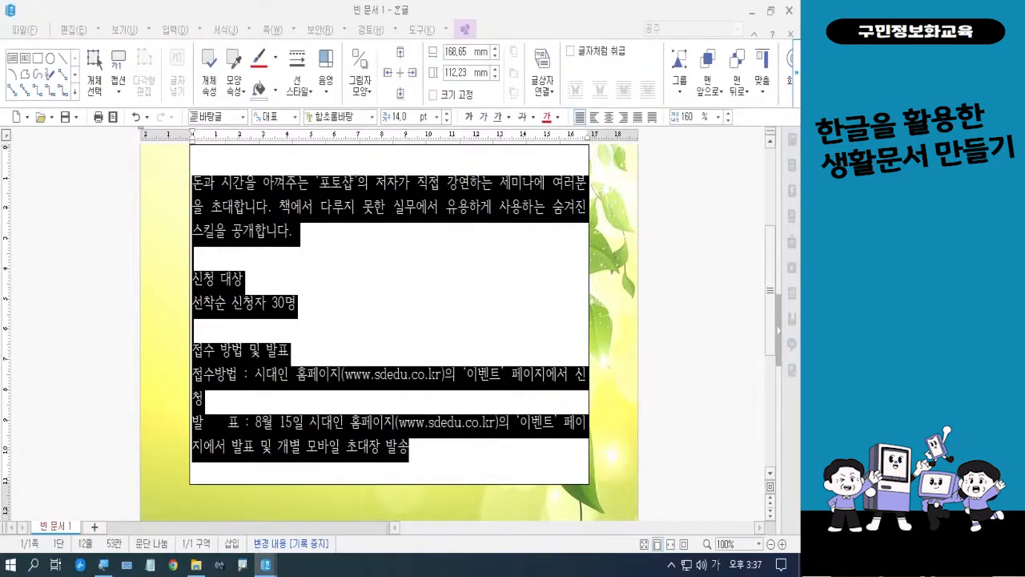
left_click(326, 291)
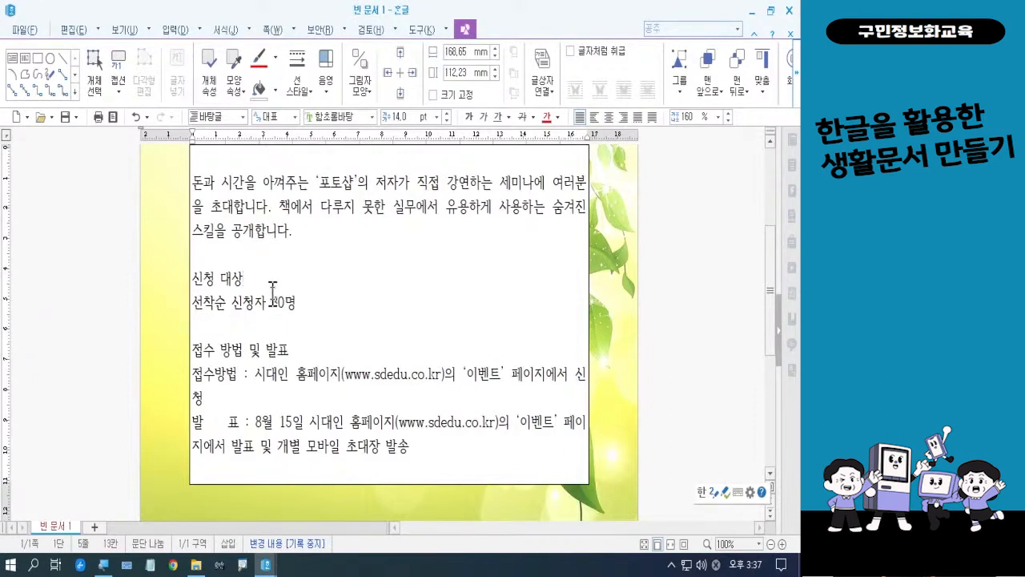
mouse_move(220, 293)
left_mouse_down()
mouse_move(202, 300)
mouse_move(214, 258)
mouse_move(212, 298)
left_mouse_up()
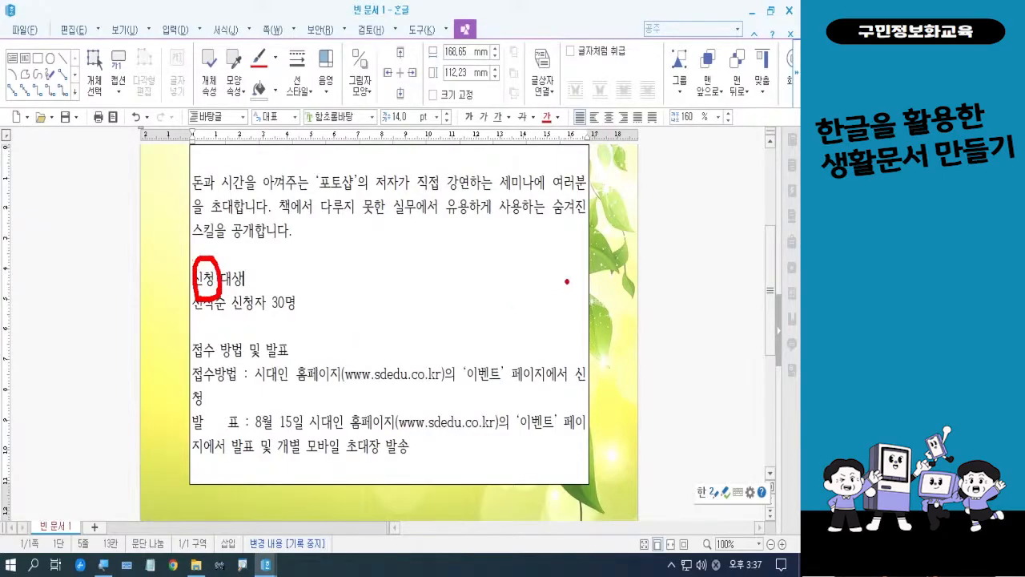
mouse_move(588, 284)
left_mouse_down()
mouse_move(588, 293)
mouse_move(559, 265)
mouse_move(588, 295)
left_mouse_up()
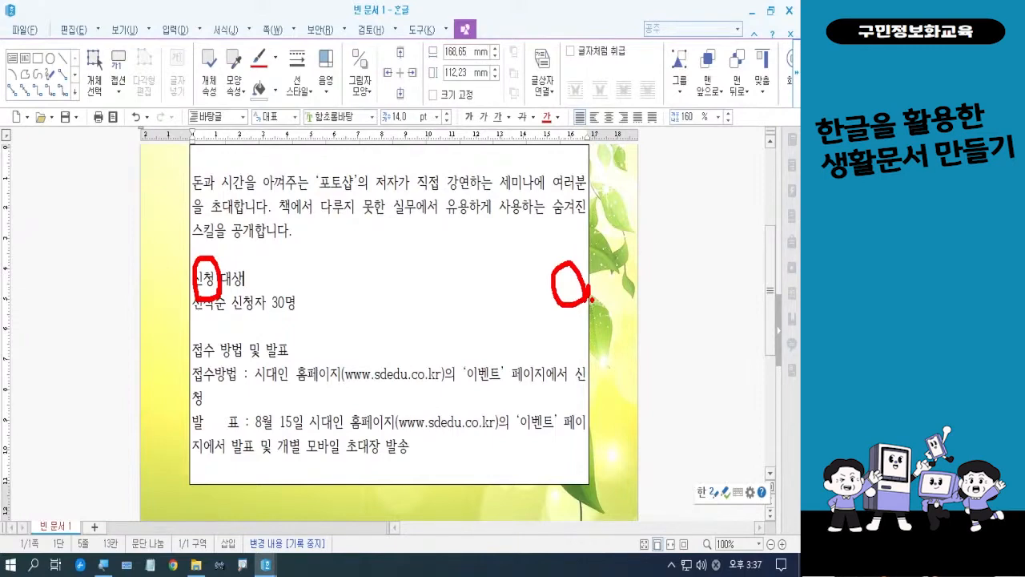
Set the left and right paragraph margins of all text in the upper text box to 30 pt each
key("Escape")
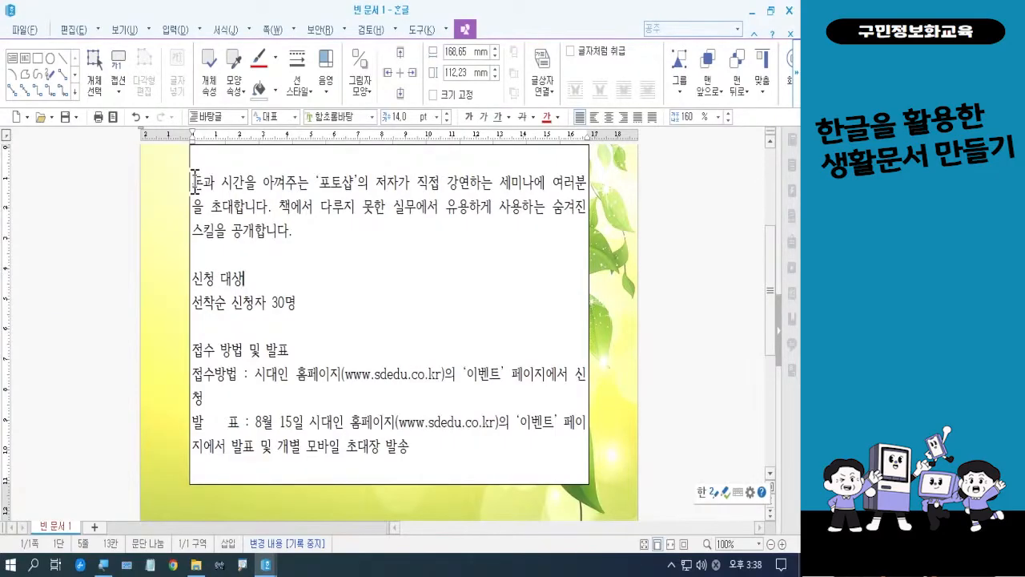
left_click_drag(194, 182, 433, 448)
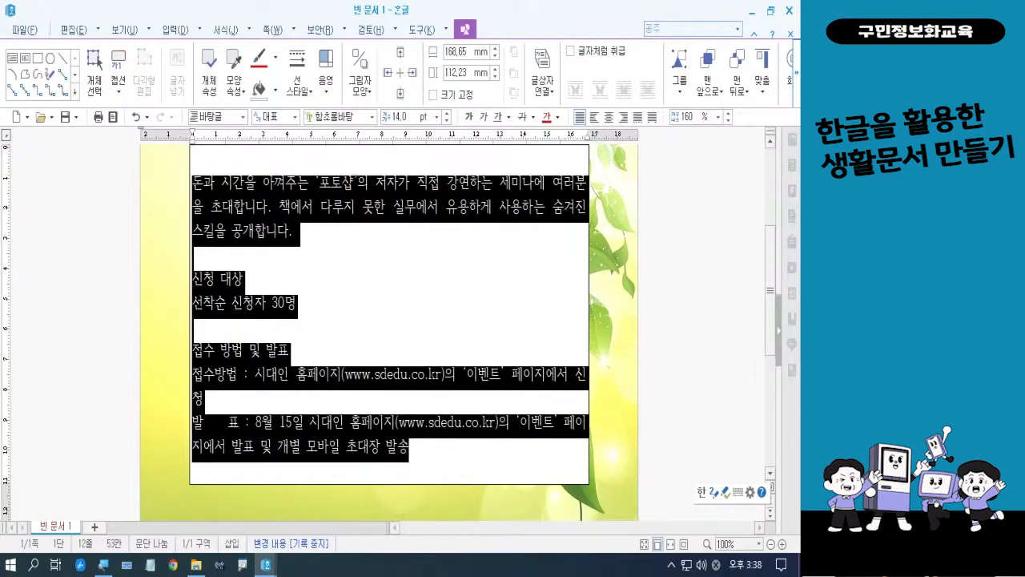
key("alt+l")
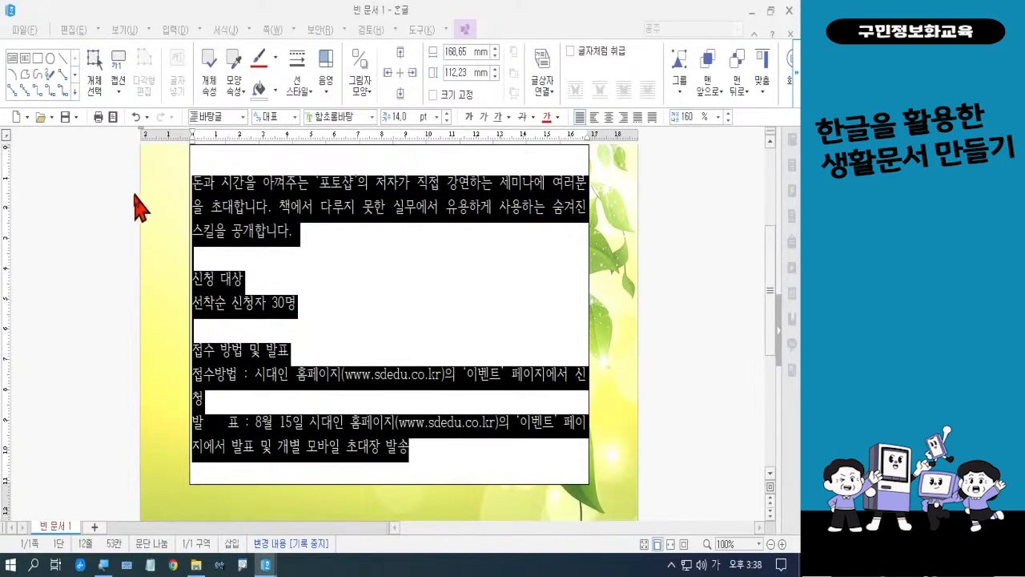
right_click(240, 217)
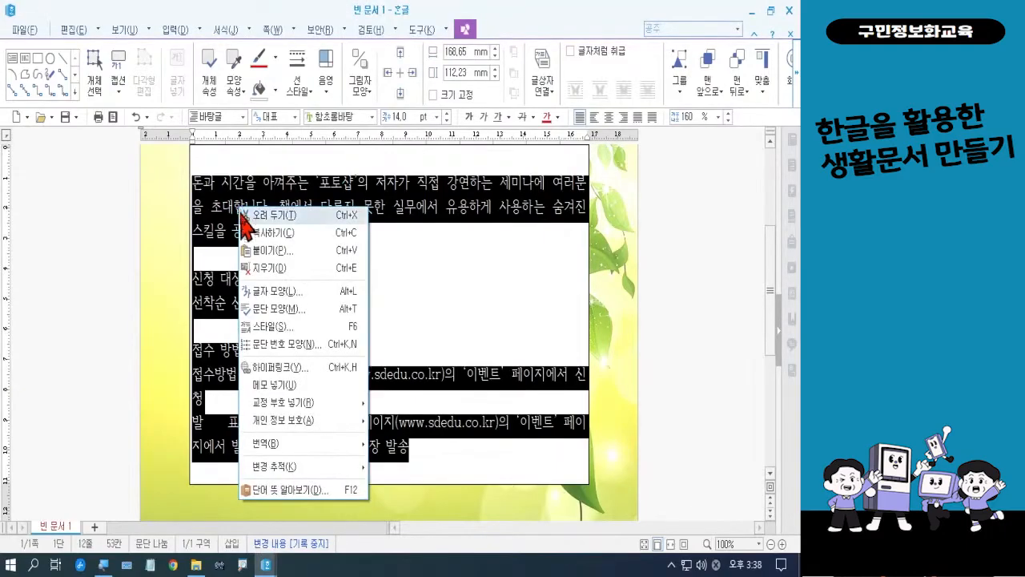
left_click(274, 309)
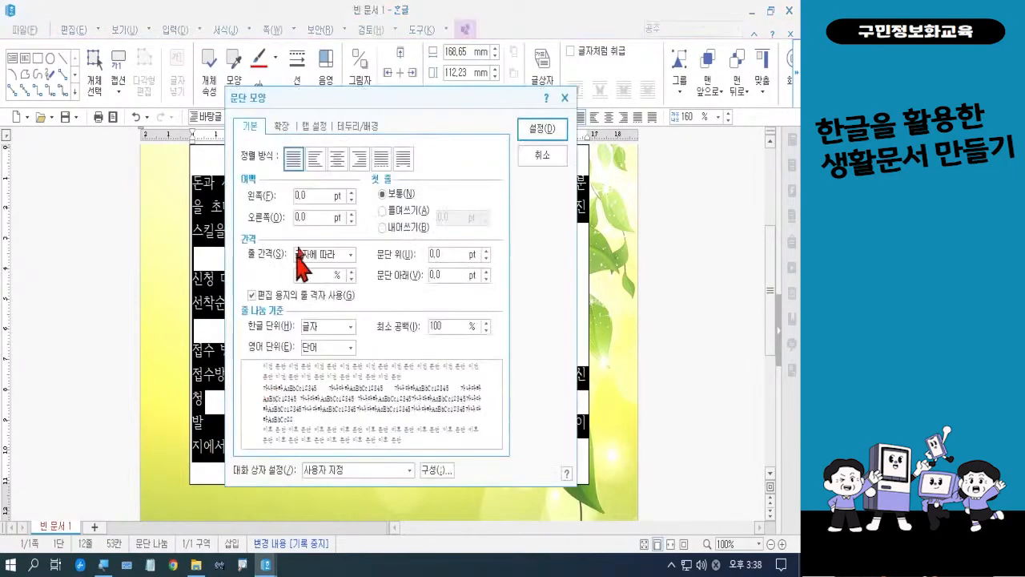
double_click(316, 195)
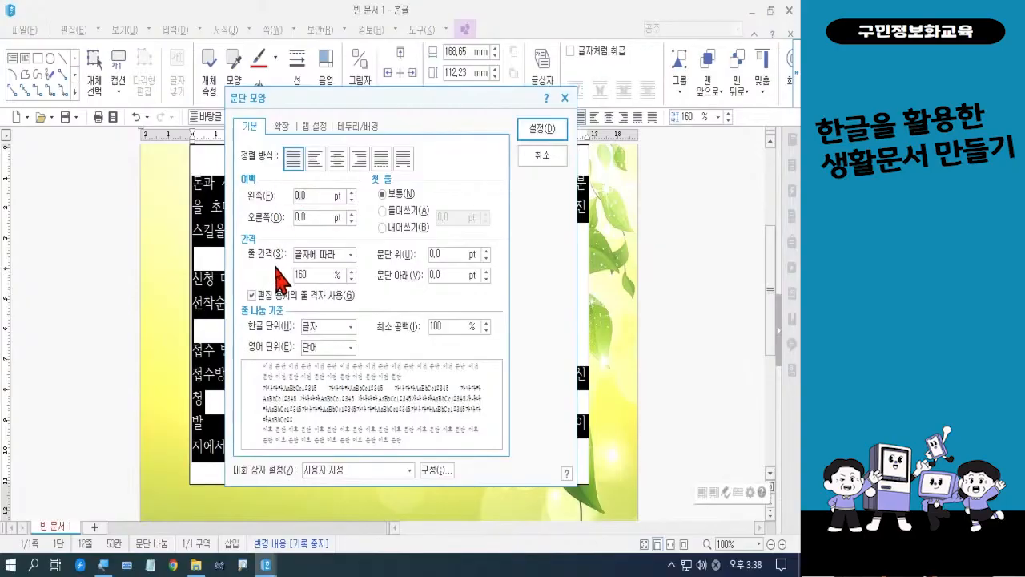
type("30")
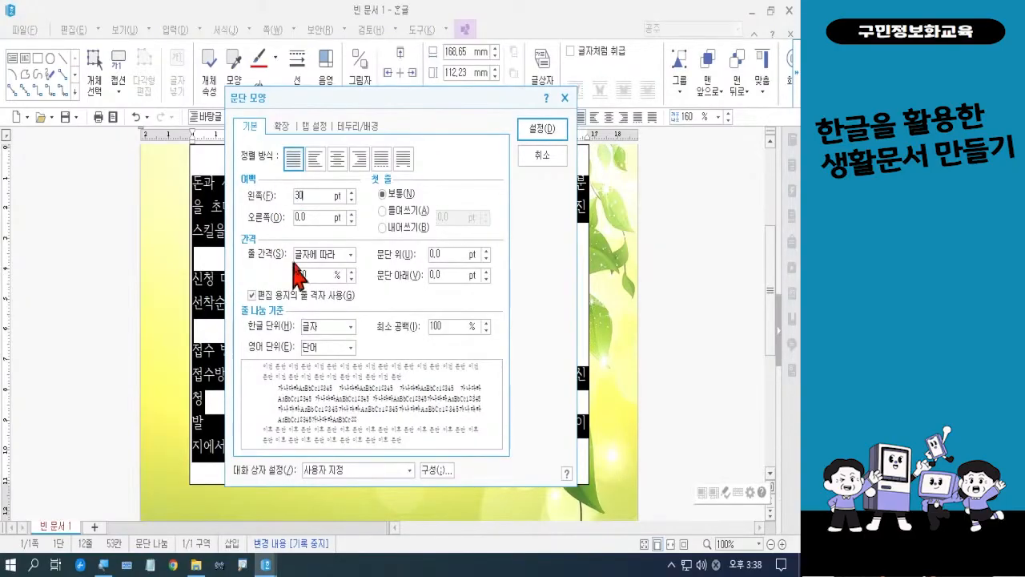
left_click(297, 216)
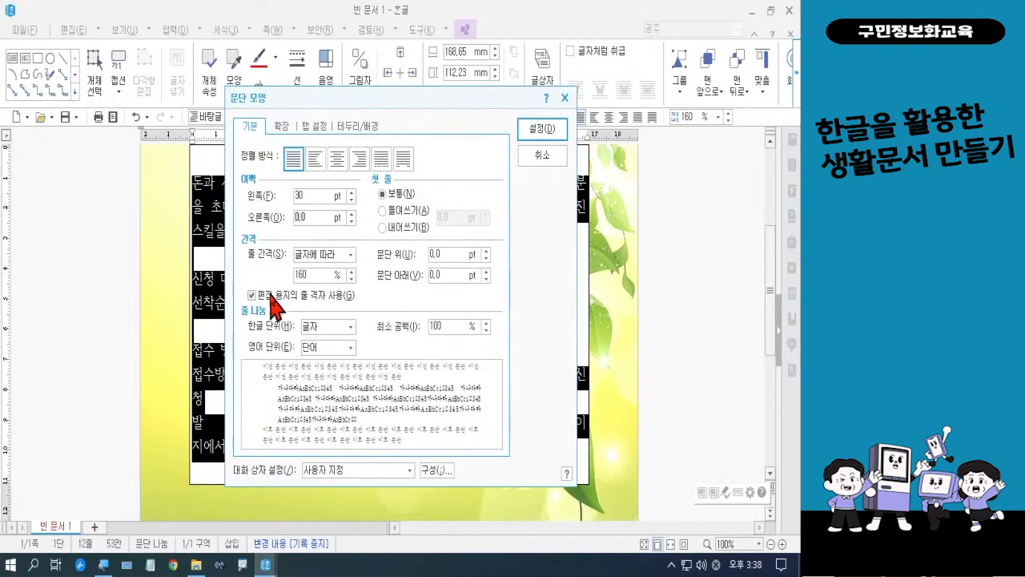
key("Delete")
key("Delete")
key("Delete")
type("30")
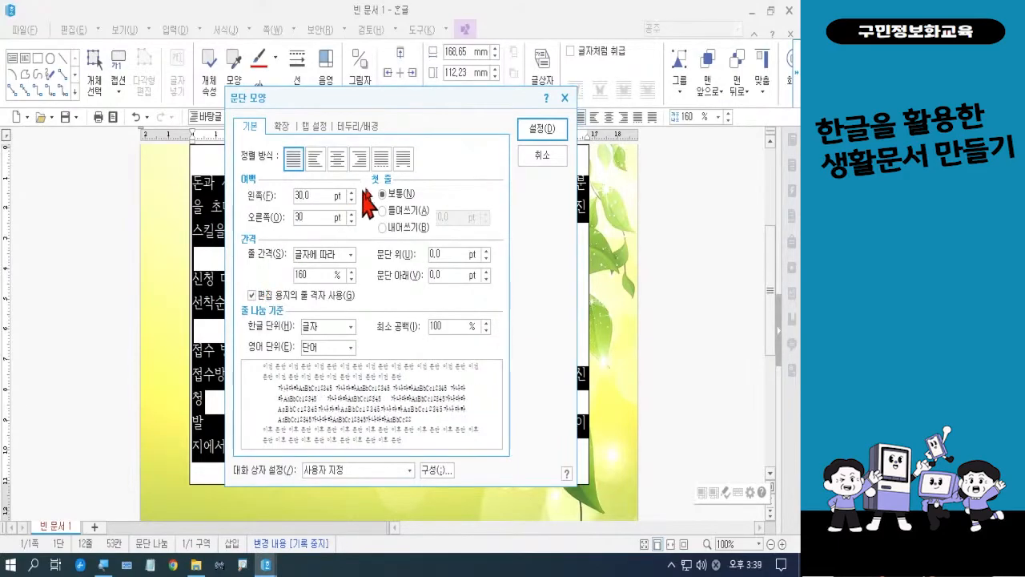
left_click(538, 131)
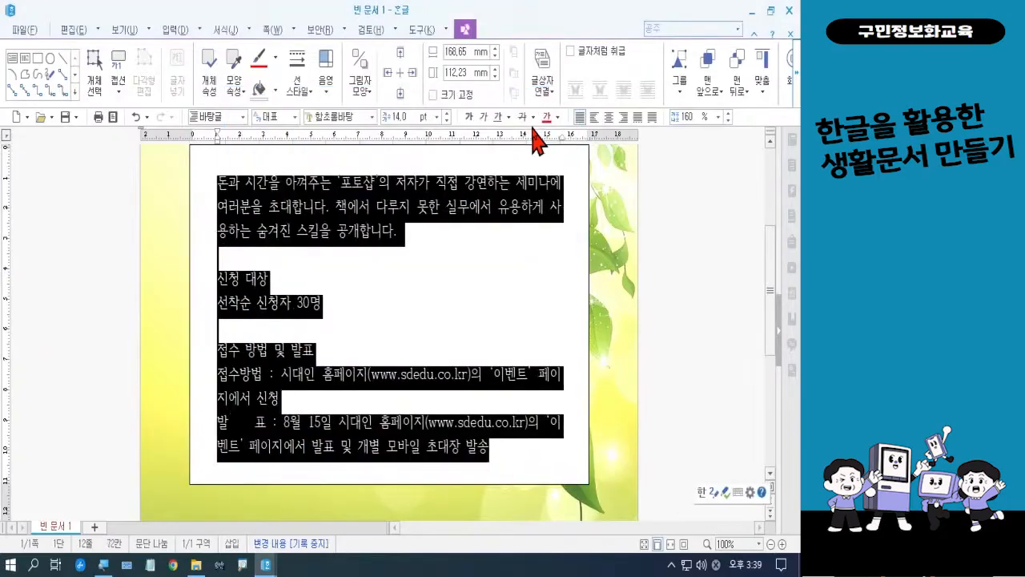
left_click(471, 287)
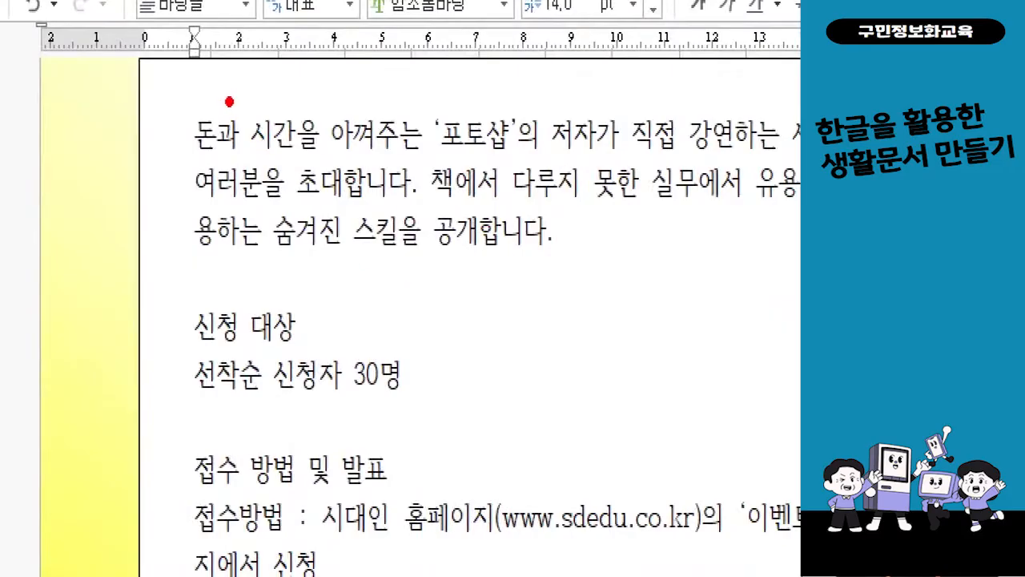
mouse_move(230, 96)
left_mouse_down()
mouse_move(196, 157)
mouse_move(206, 165)
left_mouse_up()
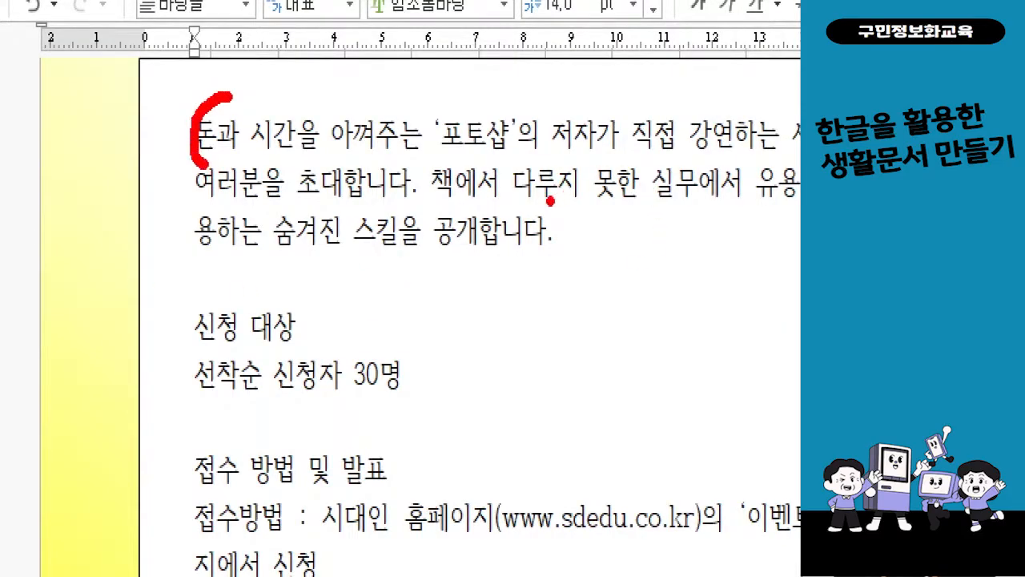
mouse_move(550, 201)
left_mouse_down()
mouse_move(561, 273)
mouse_move(540, 290)
left_mouse_up()
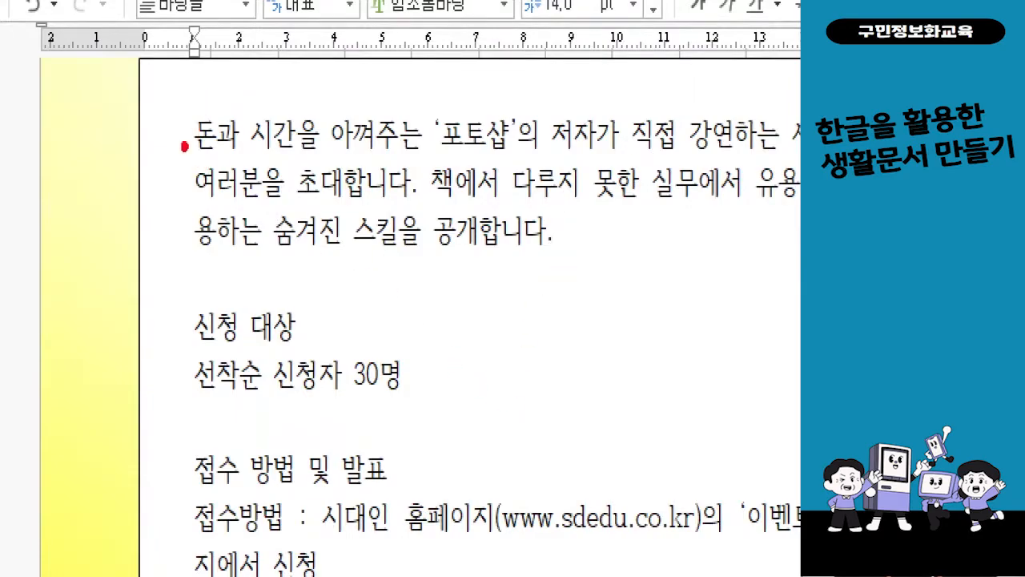
mouse_move(227, 147)
left_mouse_down()
mouse_move(201, 163)
mouse_move(183, 138)
mouse_move(209, 101)
mouse_move(231, 120)
mouse_move(228, 165)
left_mouse_up()
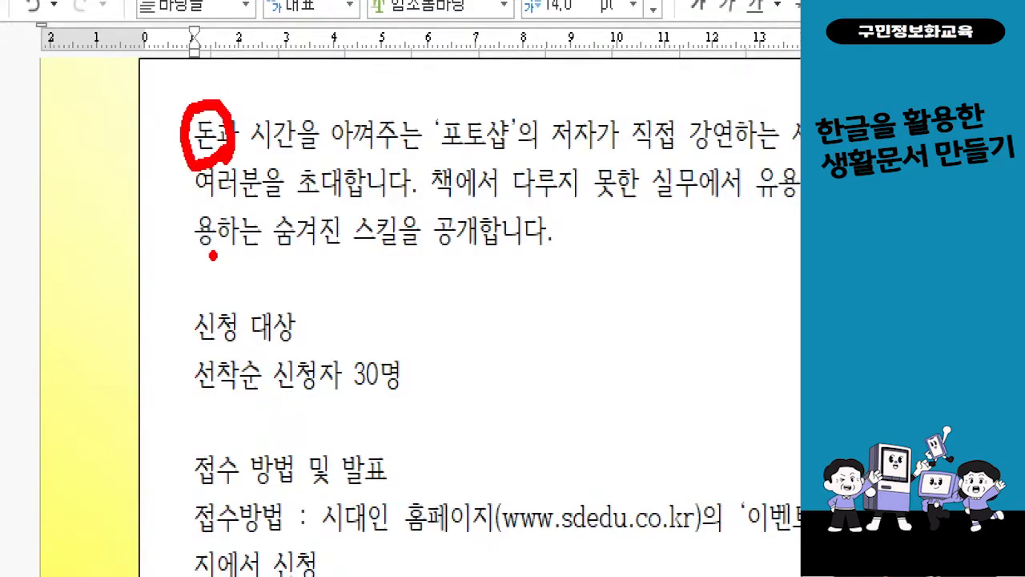
key("Escape")
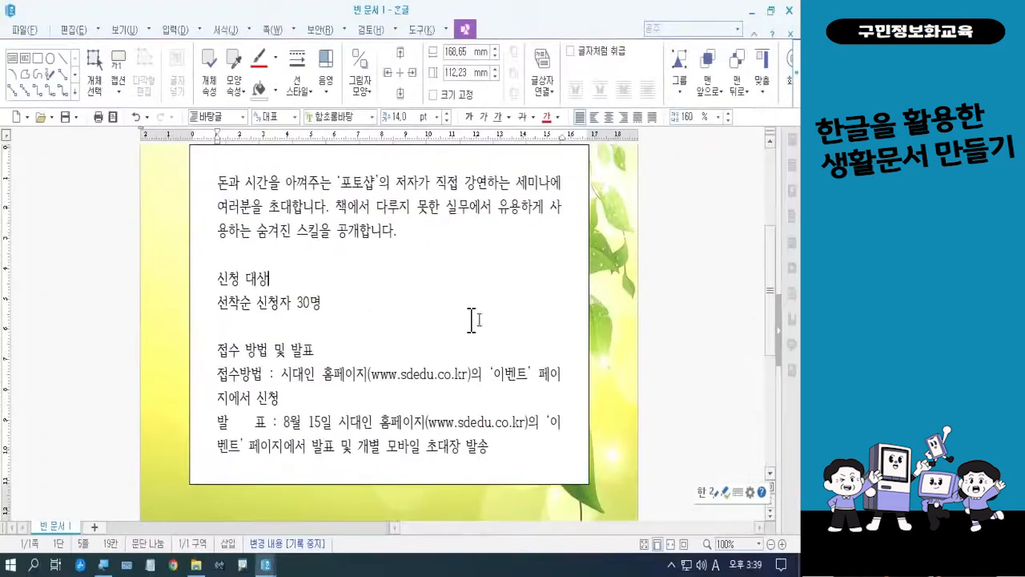
key("ctrl+2")
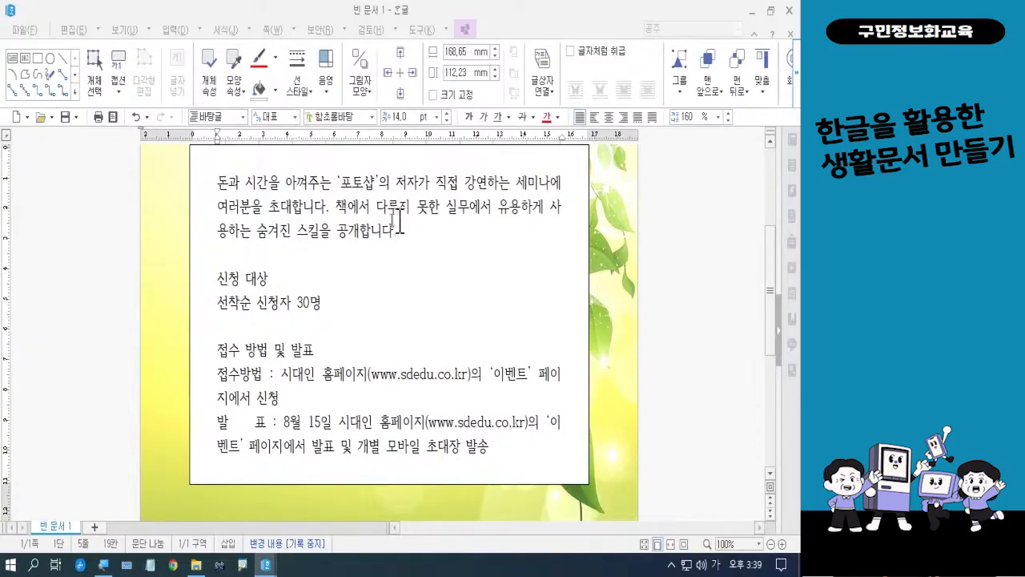
Decorate the first letter 돈 of the invitation paragraph as a two-line drop cap in the 궁서 font with a yellow fill
left_click(220, 183)
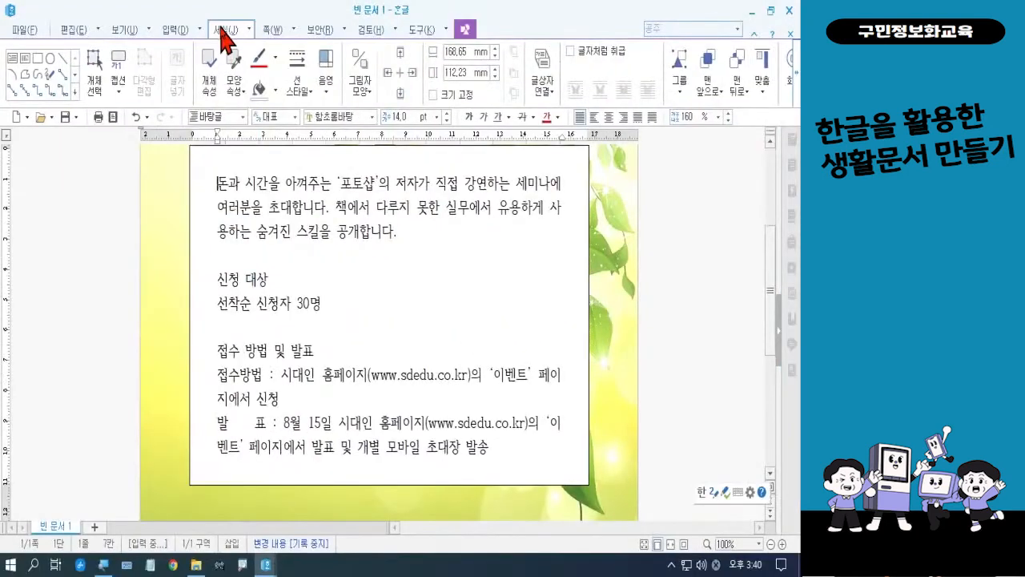
left_click(411, 60)
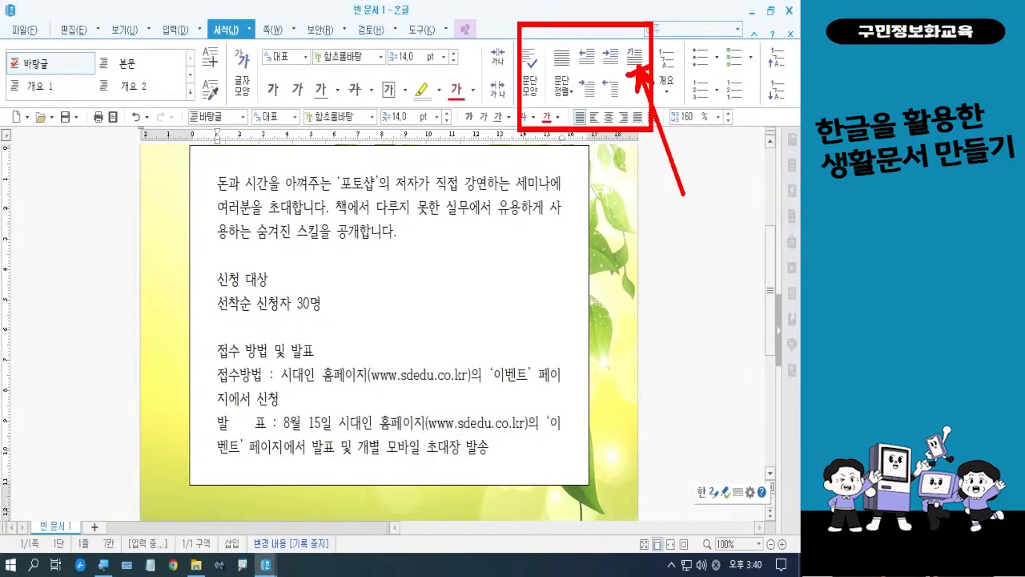
mouse_move(628, 75)
left_mouse_down()
mouse_move(616, 34)
mouse_move(647, 47)
mouse_move(644, 67)
left_mouse_up()
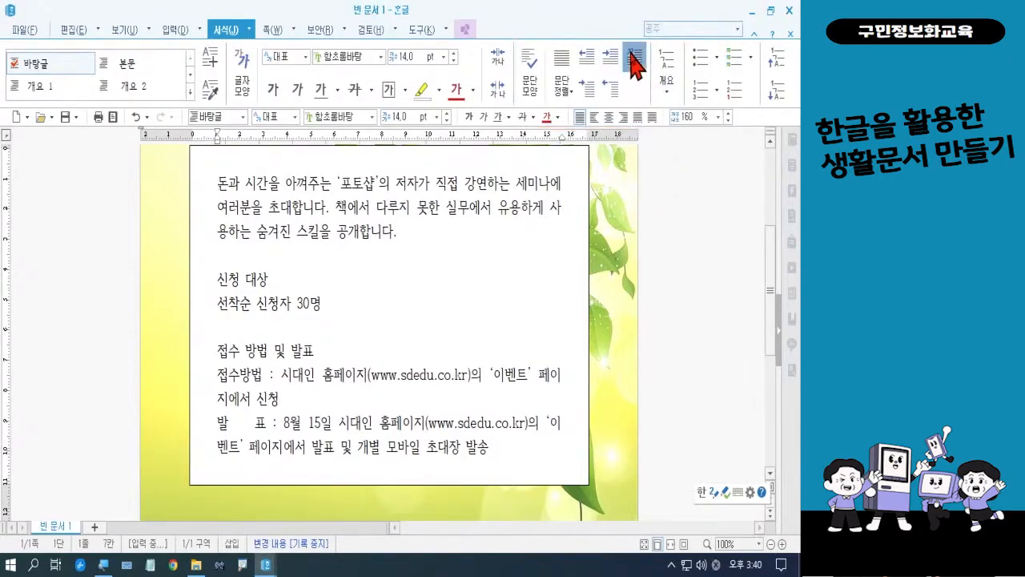
left_click(634, 56)
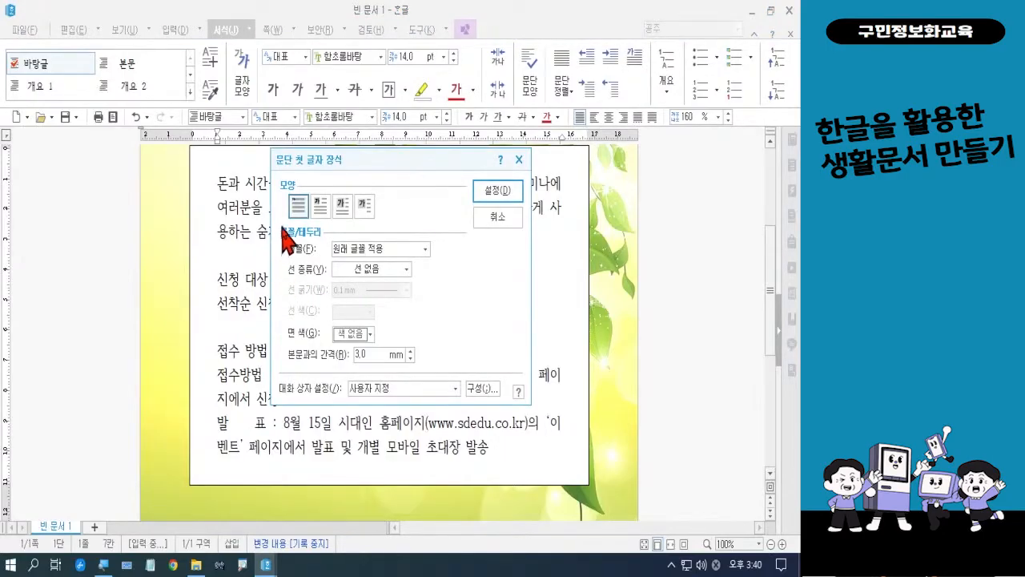
left_click(321, 206)
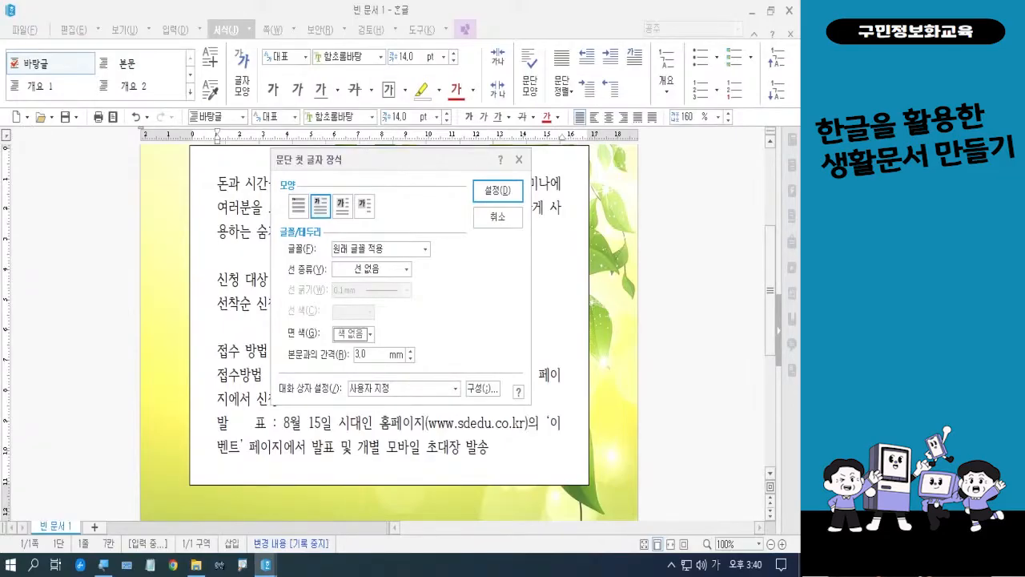
left_click(348, 248)
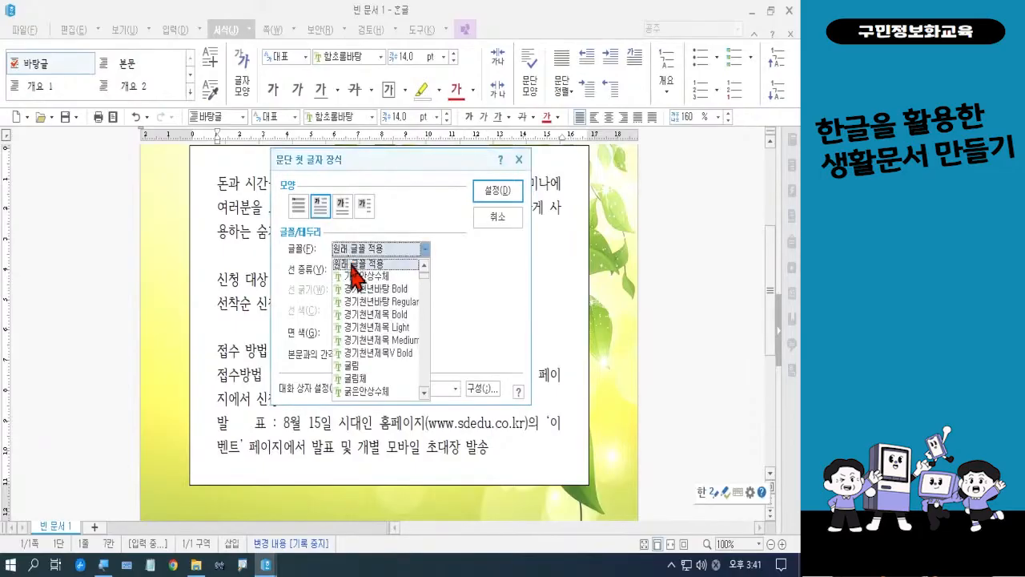
scroll(373, 300, "down", 3)
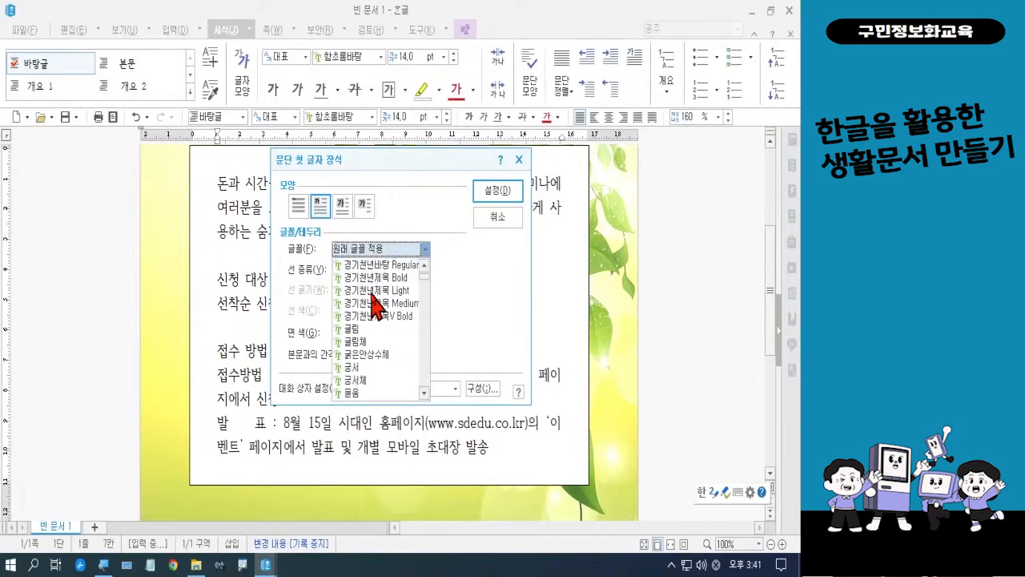
left_click(374, 377)
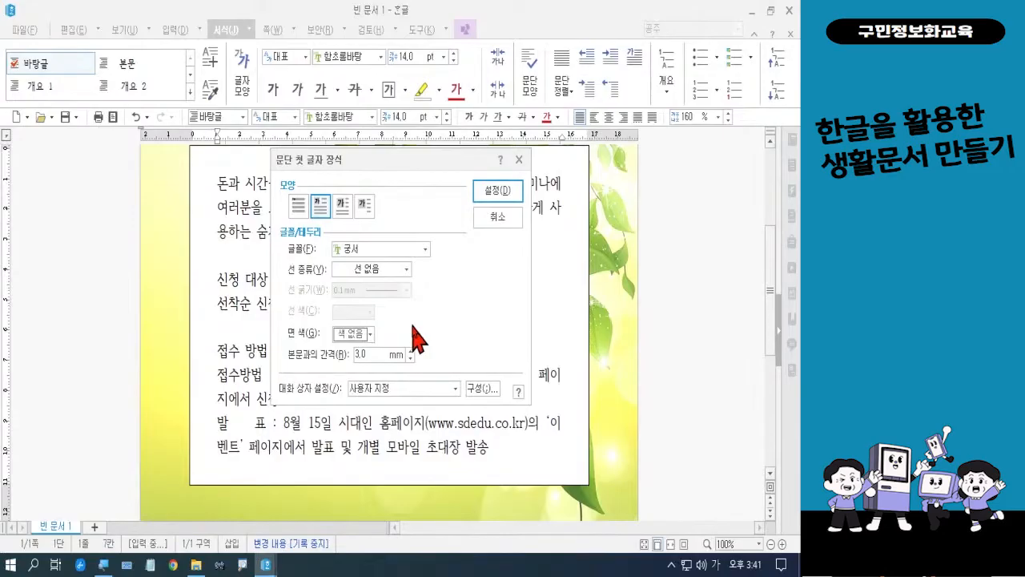
left_click(365, 341)
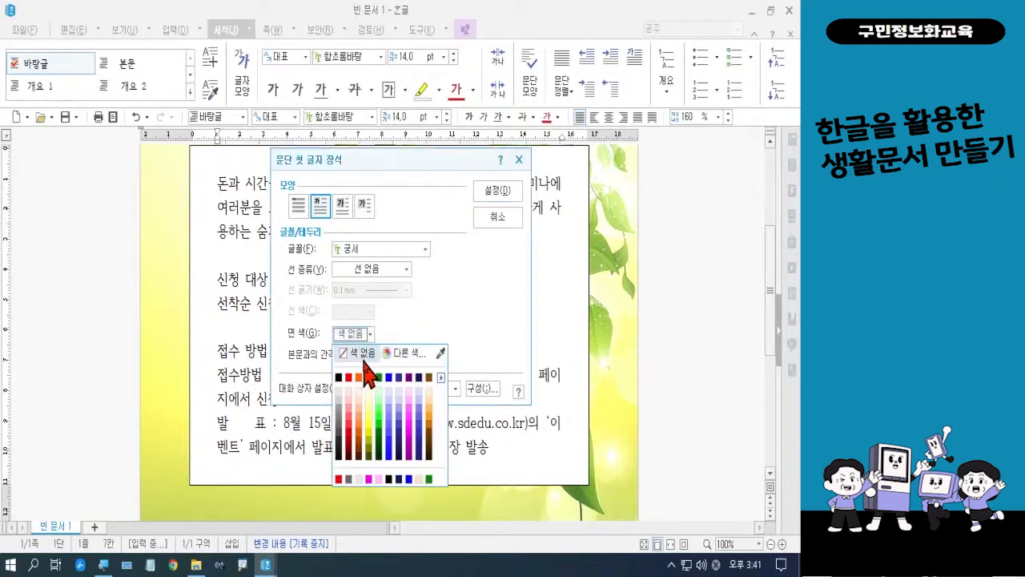
left_click(374, 390)
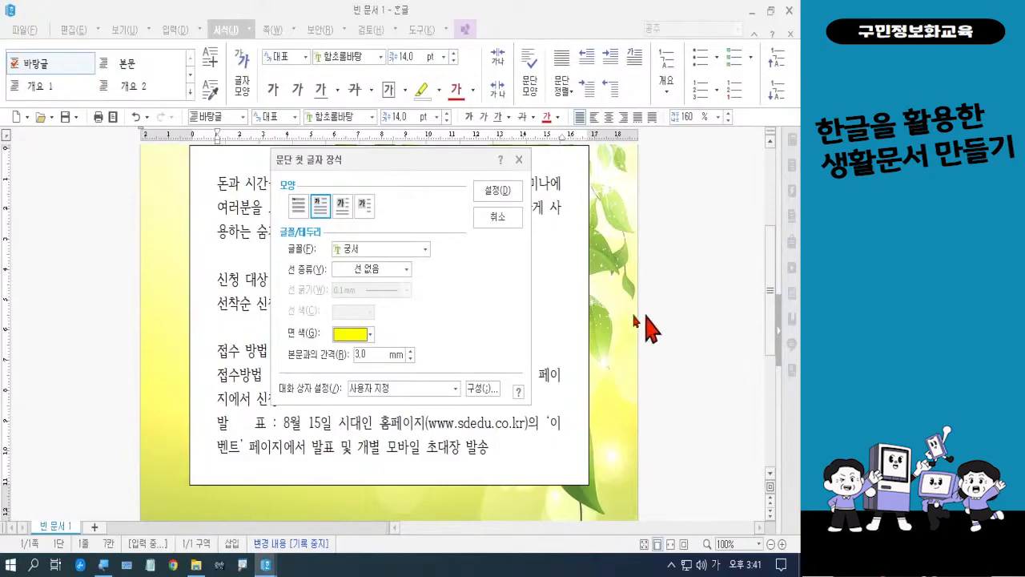
left_click(506, 193)
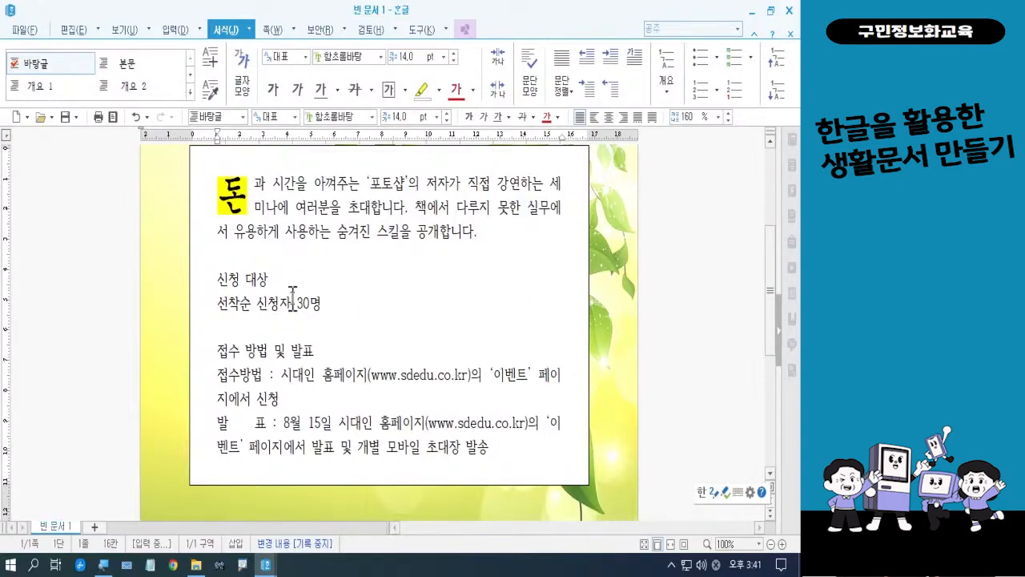
Set the font of the 신청 대상 heading to HY수평선B
left_click_drag(211, 279, 270, 282)
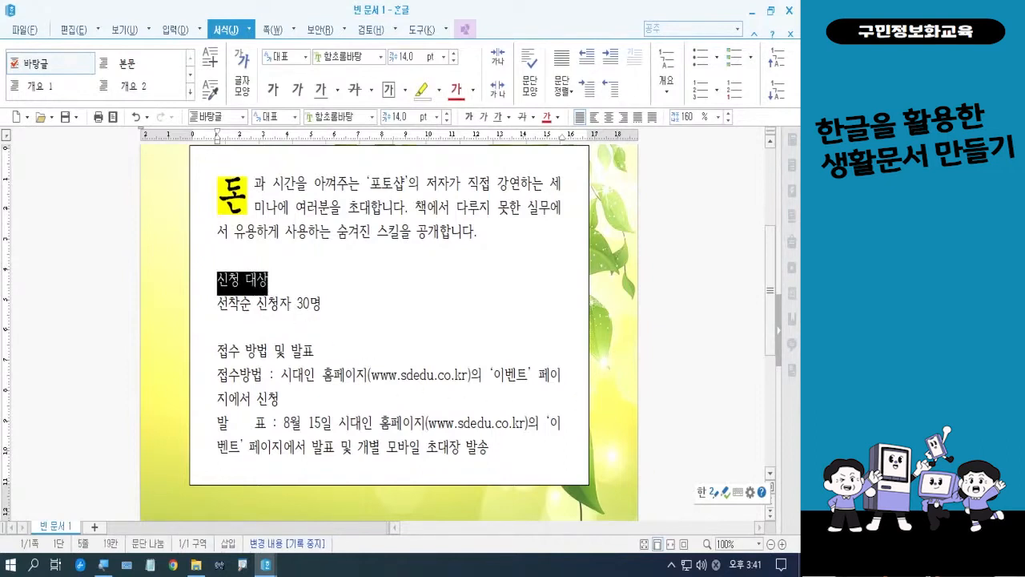
key("alt+l")
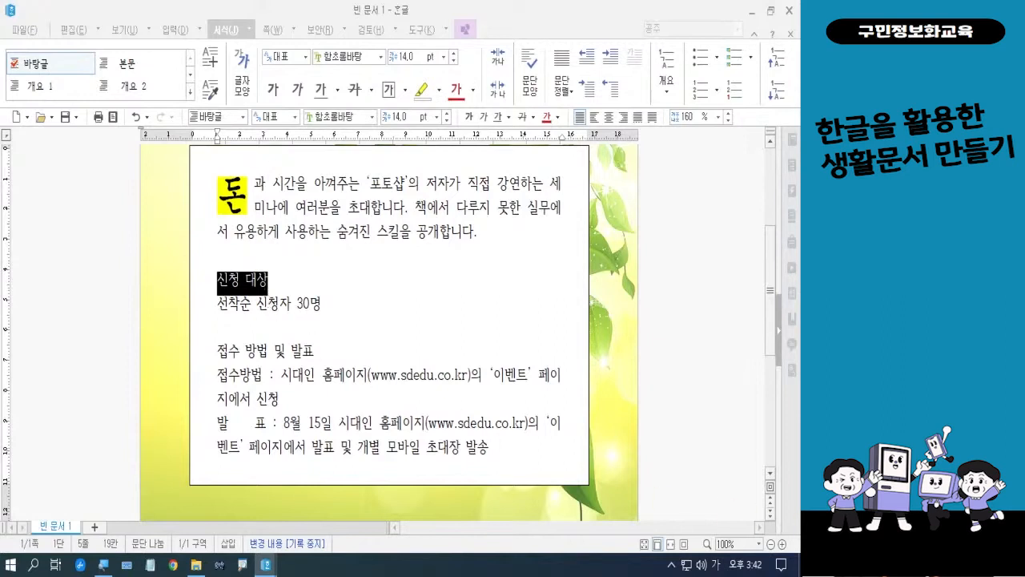
key("Hangul")
key("Hangul")
key("Hangul")
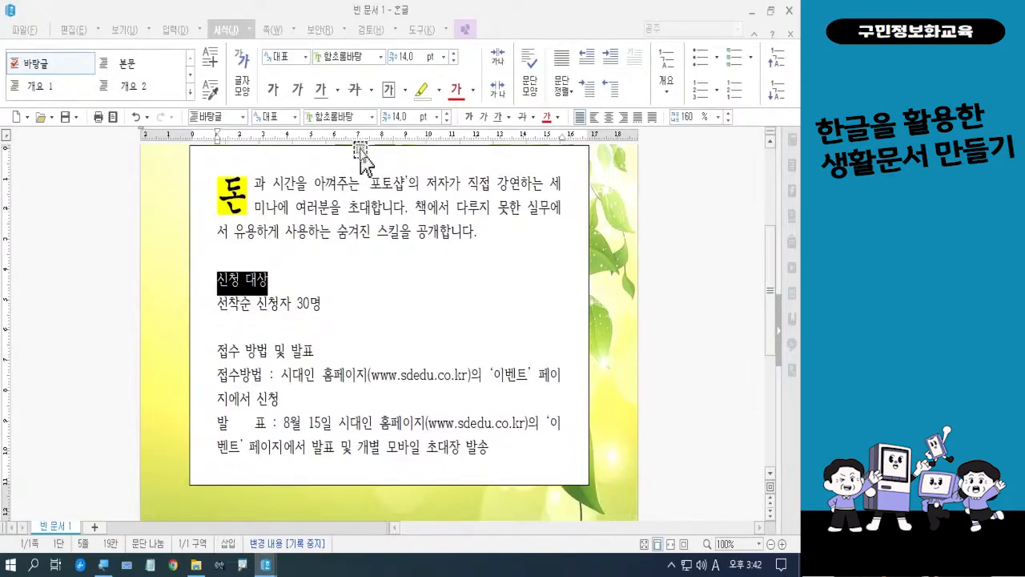
left_click(372, 117)
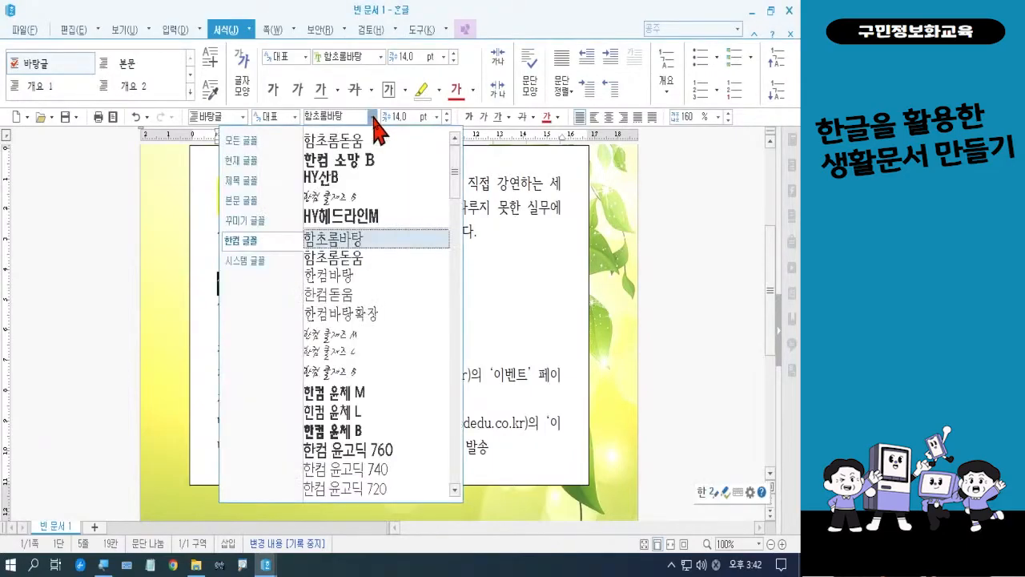
scroll(398, 215, "down", 15)
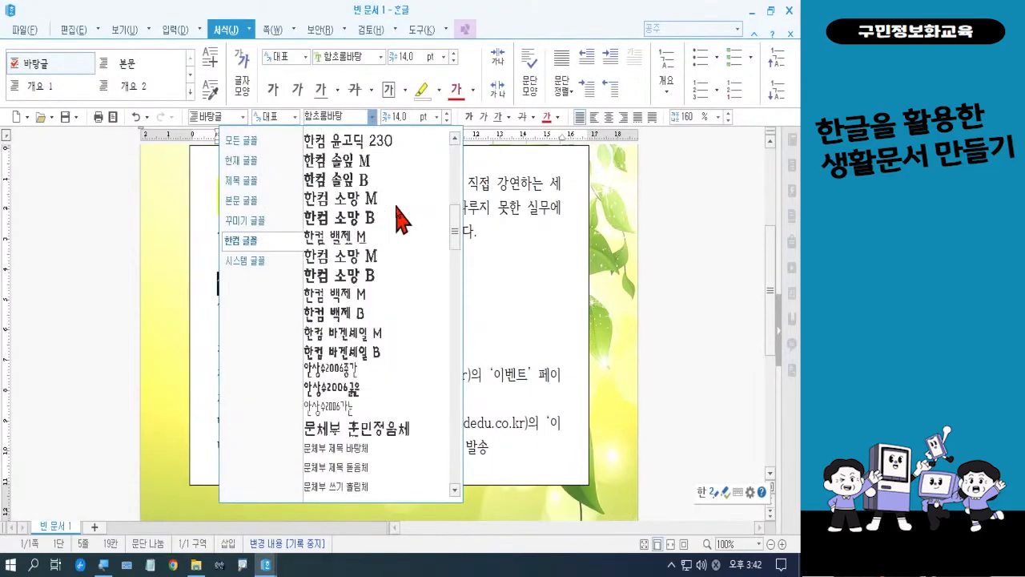
scroll(398, 215, "down", 3)
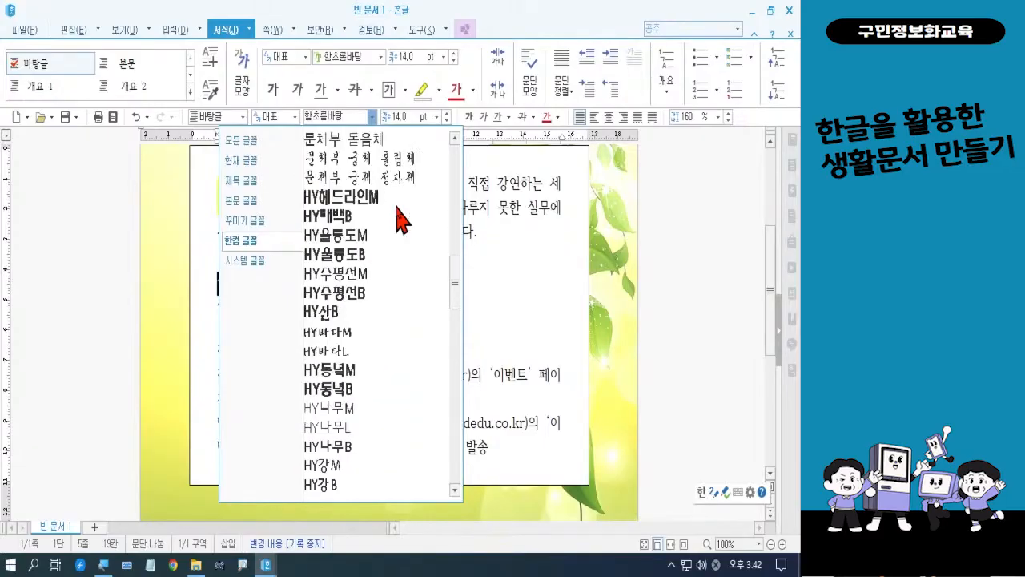
left_click(378, 293)
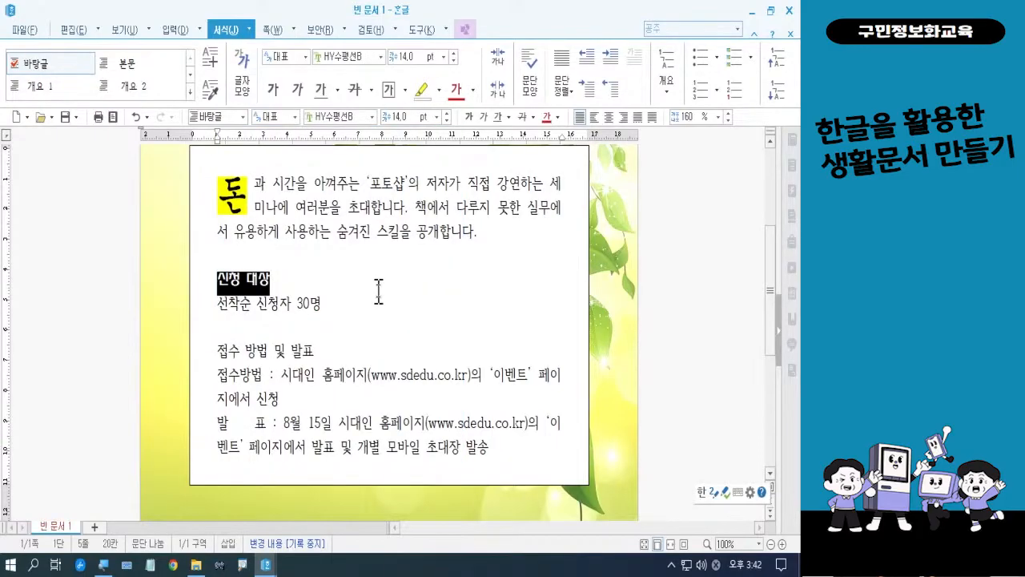
Set the 신청 대상 heading to 16 pt and add the hollow-circle emphasis mark above its letters
left_click(437, 117)
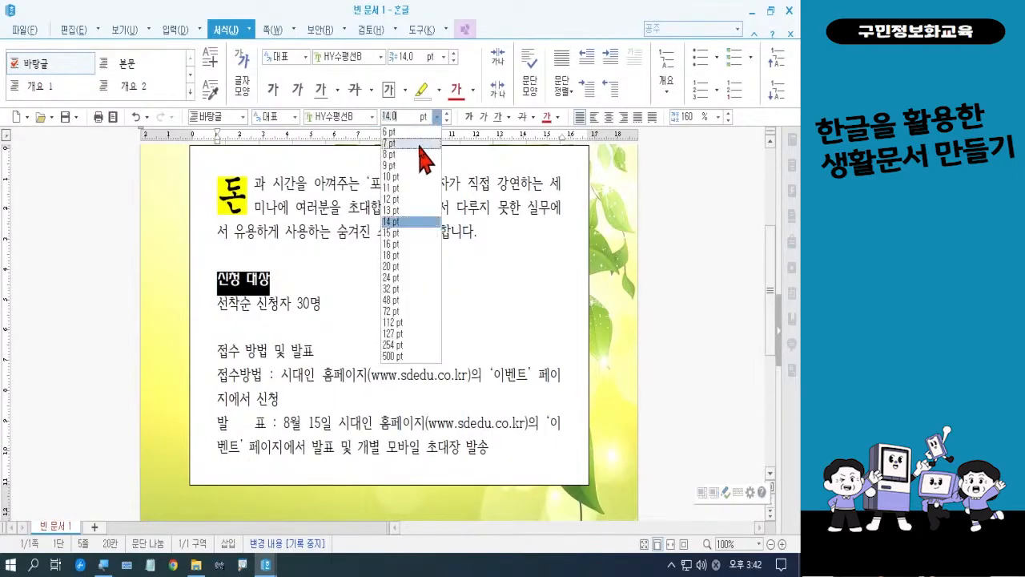
left_click(406, 243)
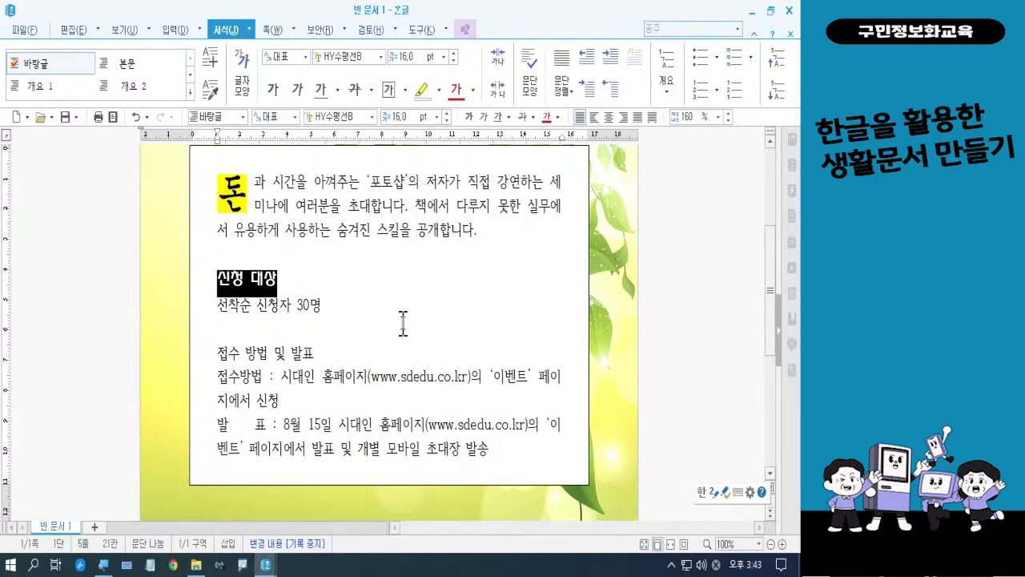
right_click(260, 297)
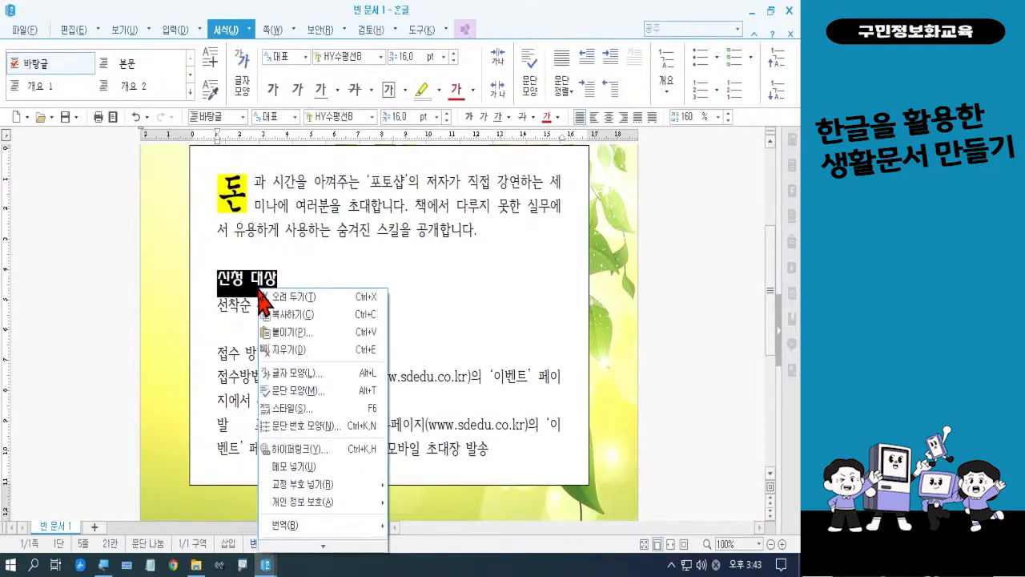
left_click(299, 373)
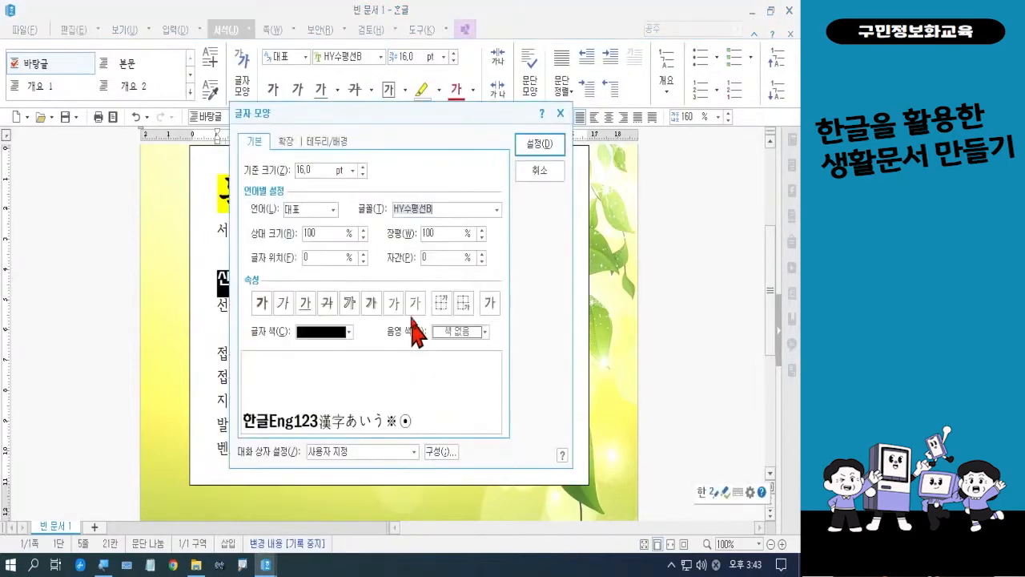
left_click(293, 148)
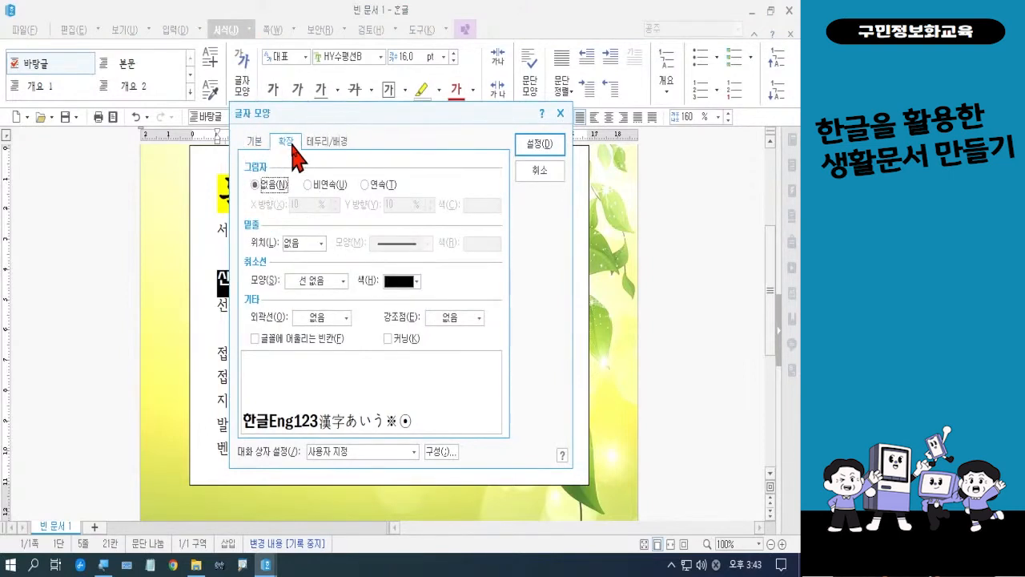
left_click(468, 317)
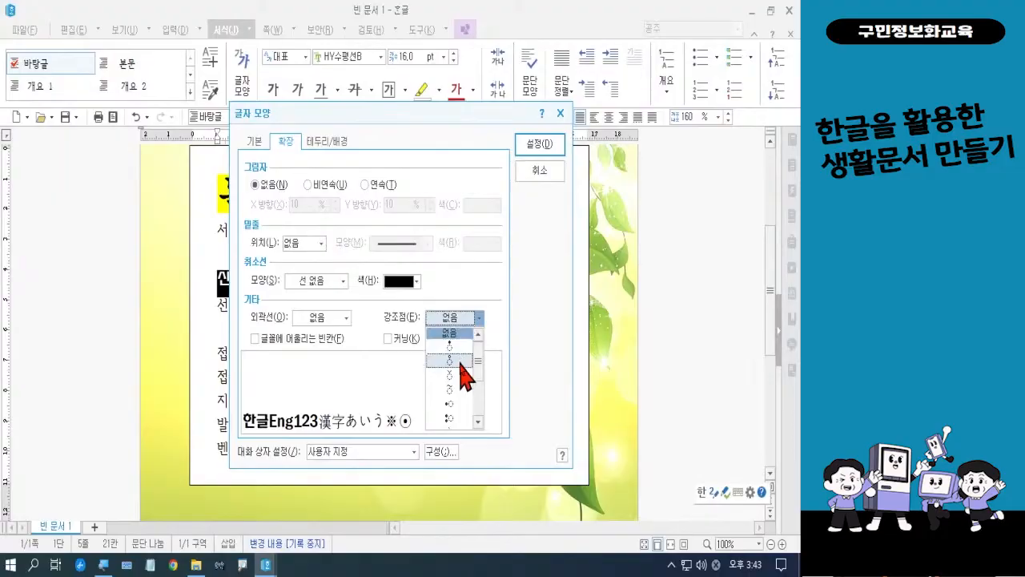
left_click(460, 362)
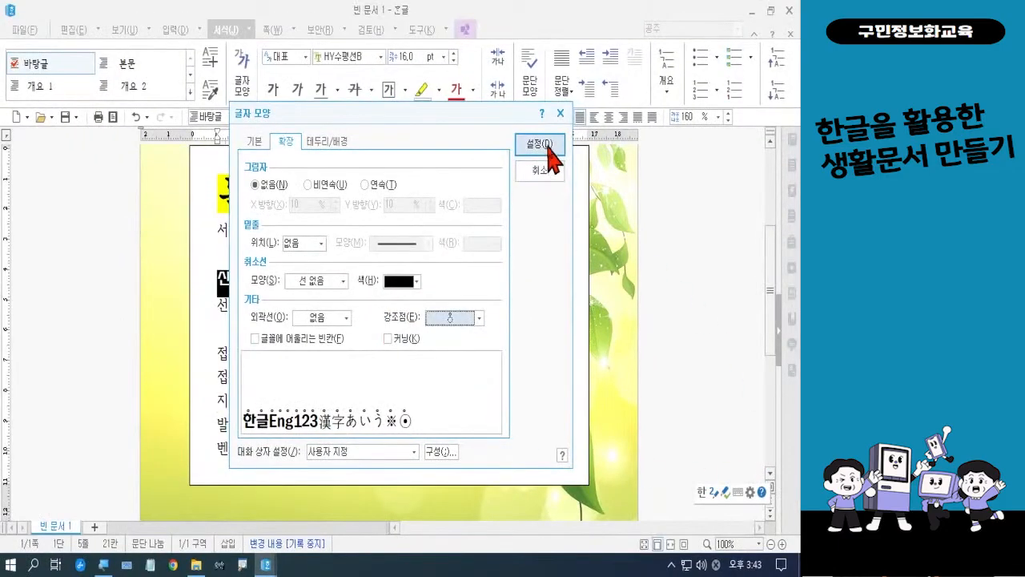
left_click(550, 146)
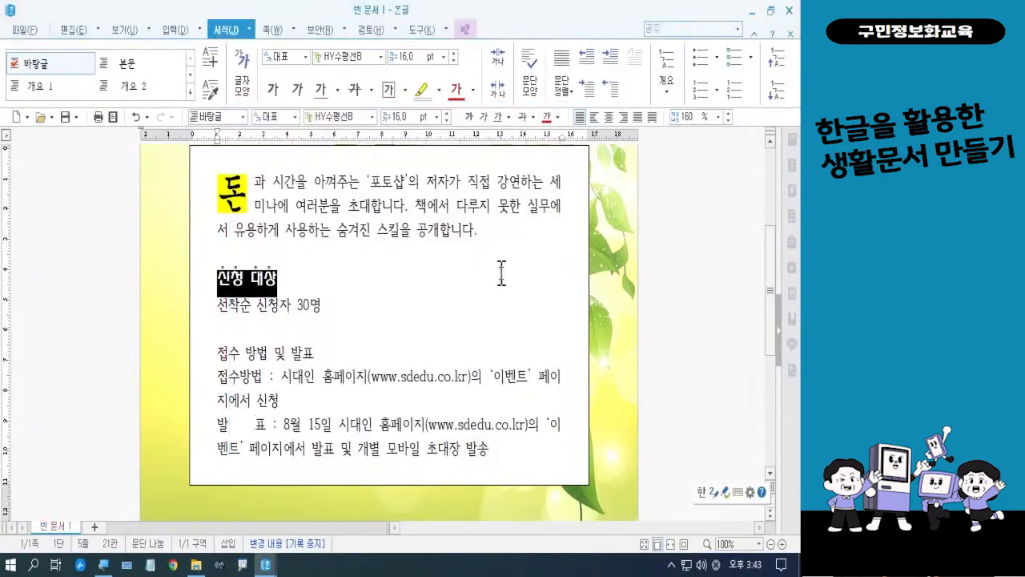
left_click(360, 300)
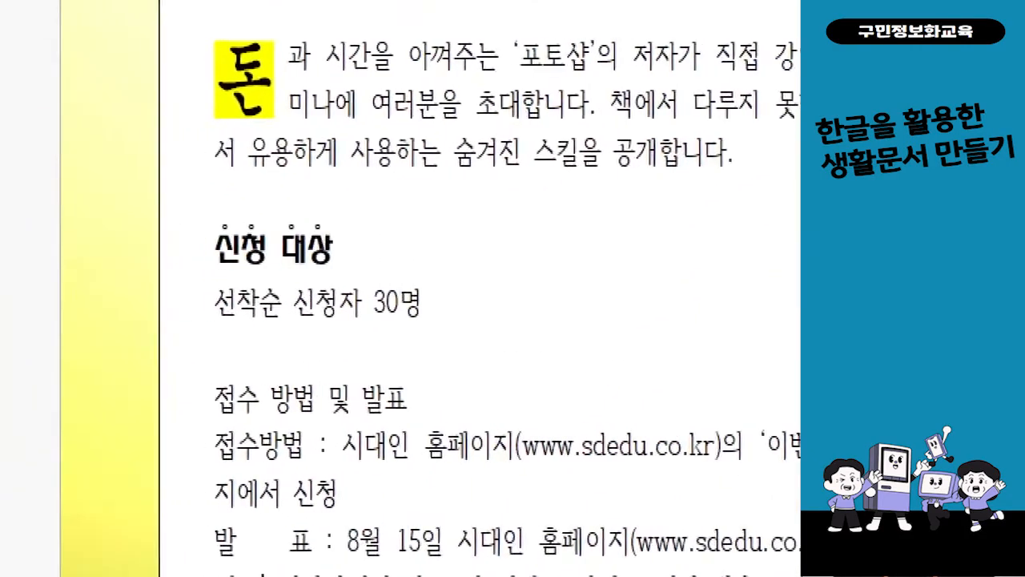
mouse_move(263, 189)
left_mouse_down()
mouse_move(285, 212)
mouse_move(452, 281)
left_mouse_up()
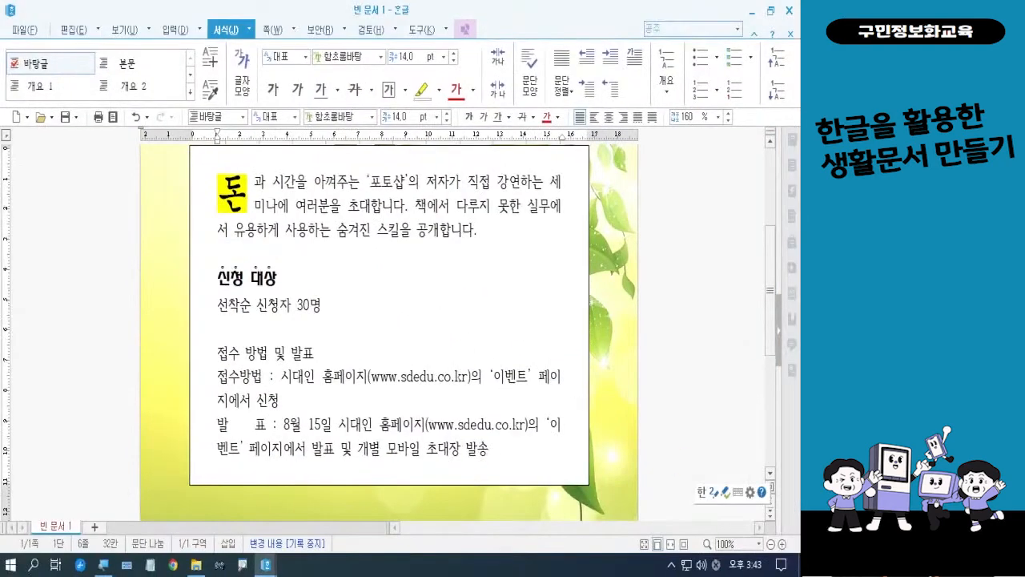
key("ctrl+1")
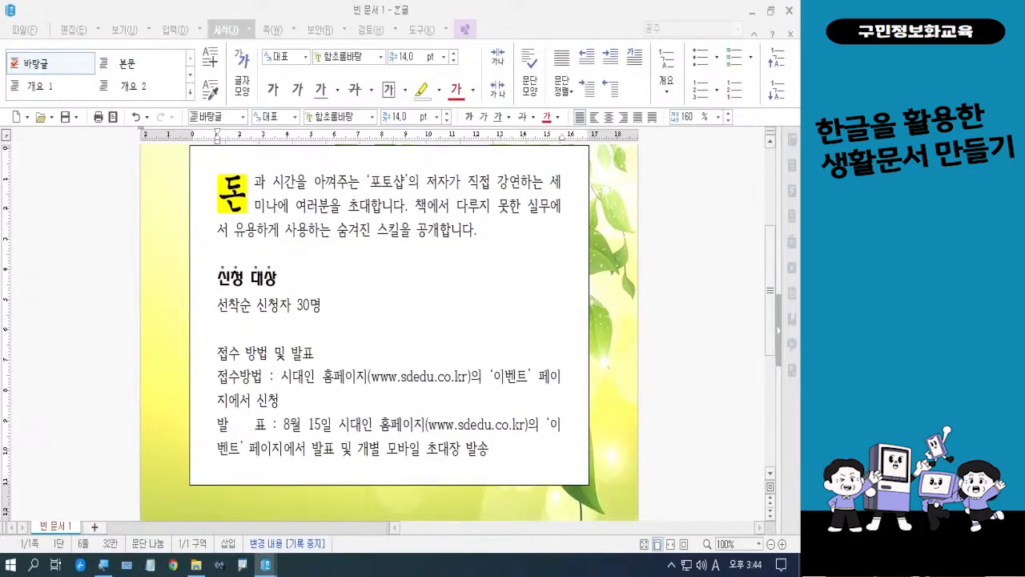
key("Hangul")
Apply the round green picture bullet to the 신청 대상 heading
left_click(222, 279)
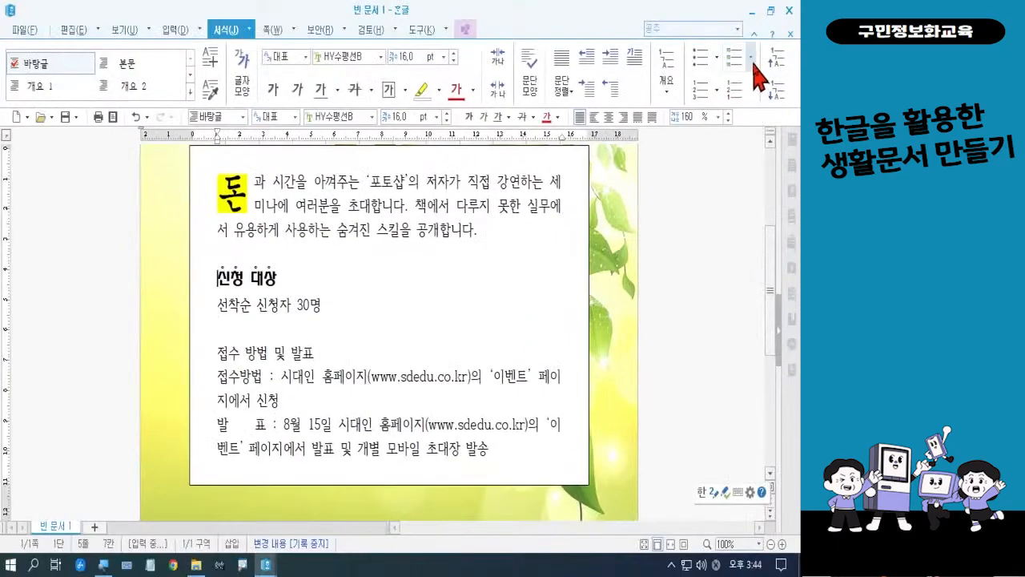
left_click(752, 58)
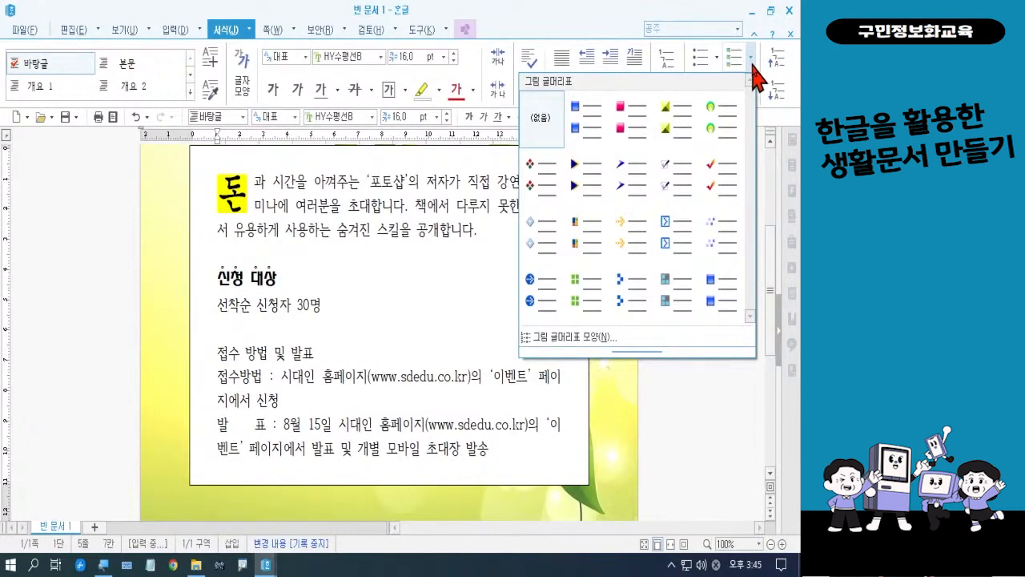
left_click(719, 120)
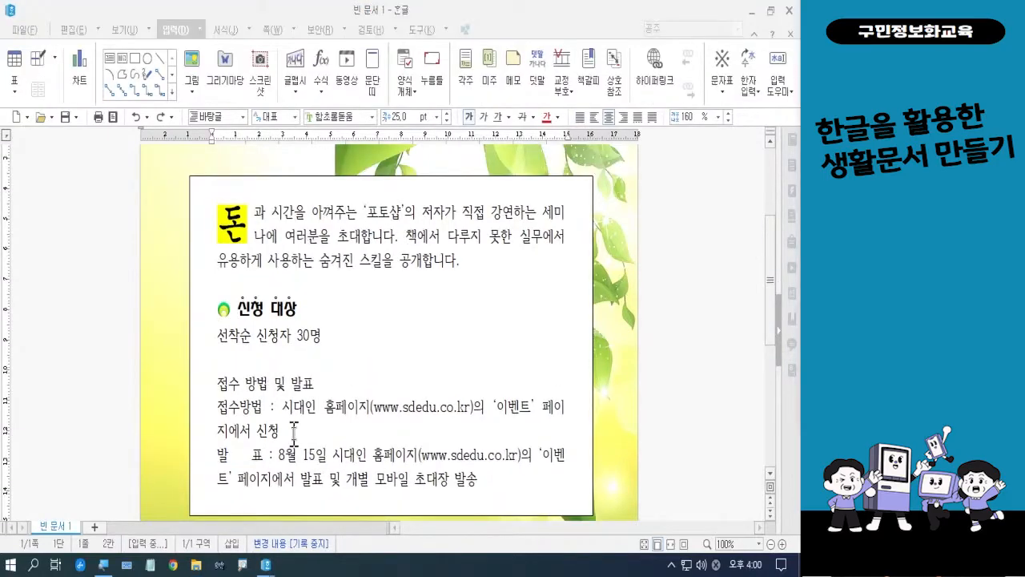
mouse_move(233, 292)
left_mouse_down()
mouse_move(227, 314)
mouse_move(291, 327)
mouse_move(299, 286)
mouse_move(234, 291)
mouse_move(231, 303)
left_mouse_up()
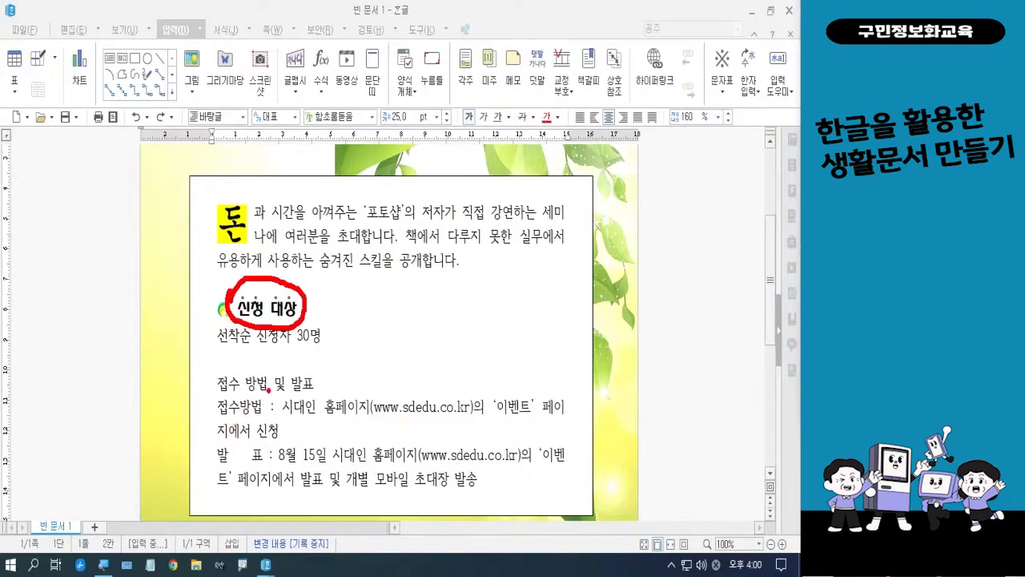
mouse_move(318, 391)
left_mouse_down()
mouse_move(250, 404)
mouse_move(208, 389)
mouse_move(233, 359)
mouse_move(304, 366)
mouse_move(319, 392)
left_mouse_up()
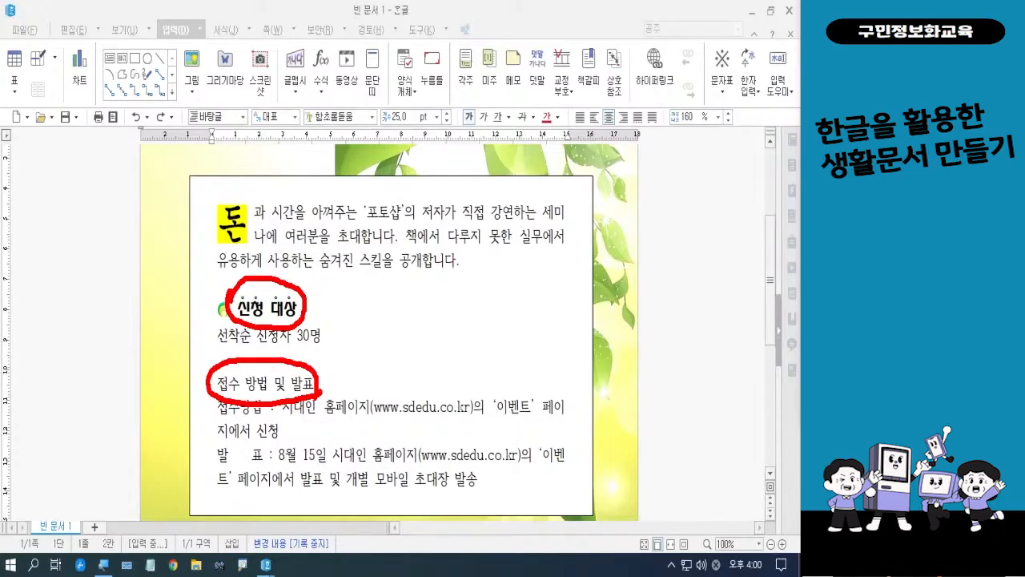
key("Escape")
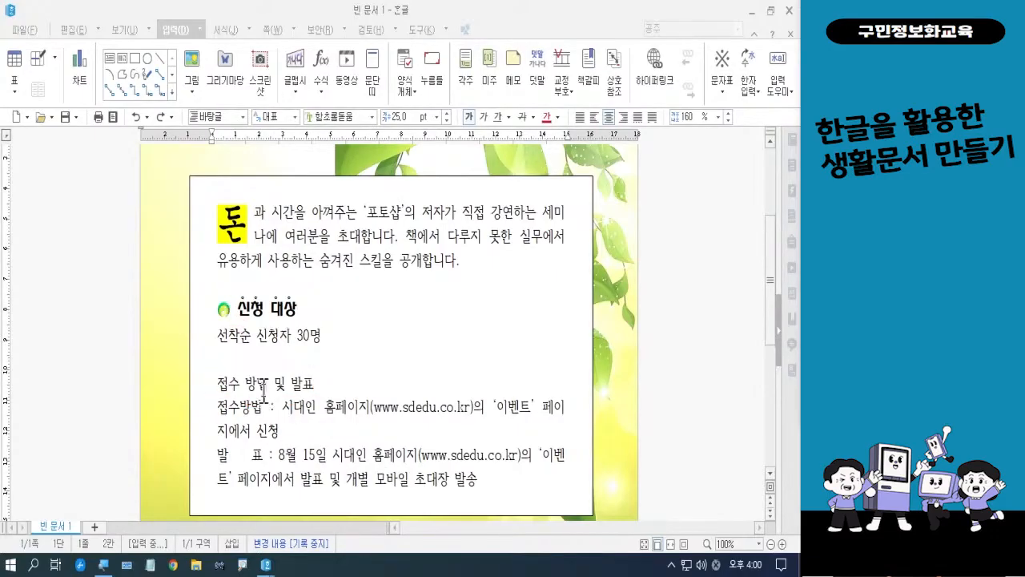
Copy only the character formatting (글자 모양) of the 신청 대상 heading with the 모양 복사 command
left_click(246, 307)
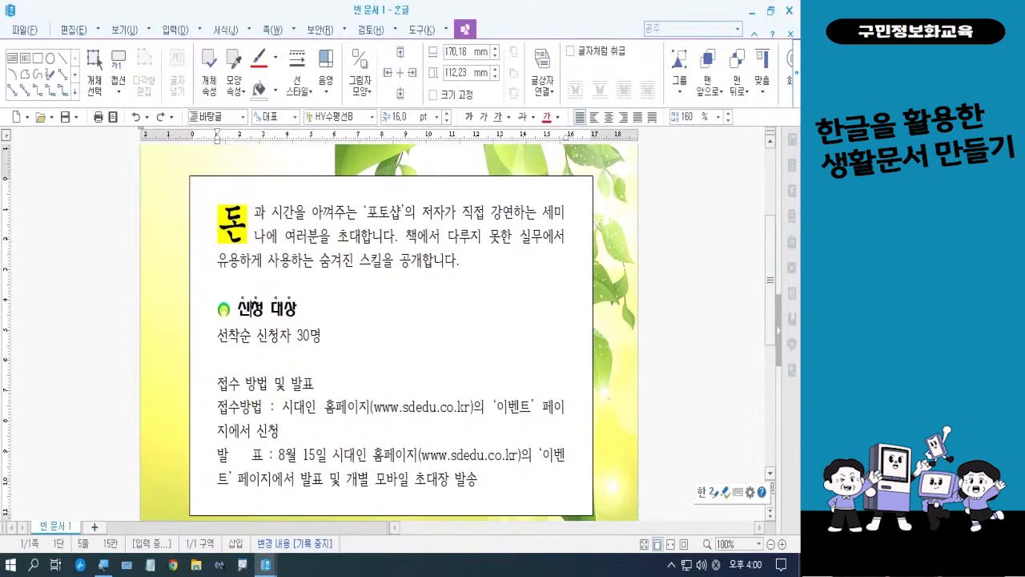
key("ctrl+2")
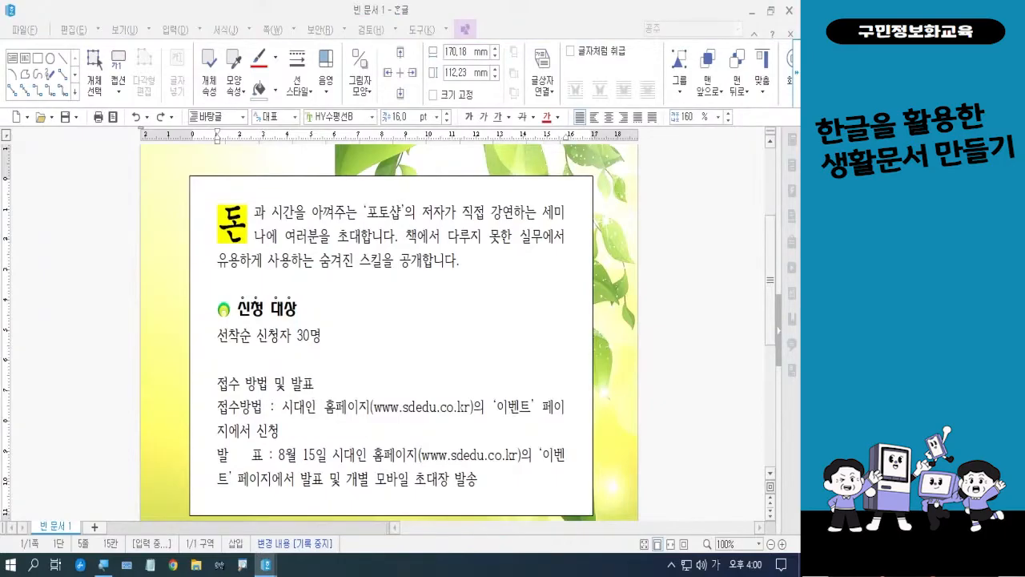
left_click(249, 316)
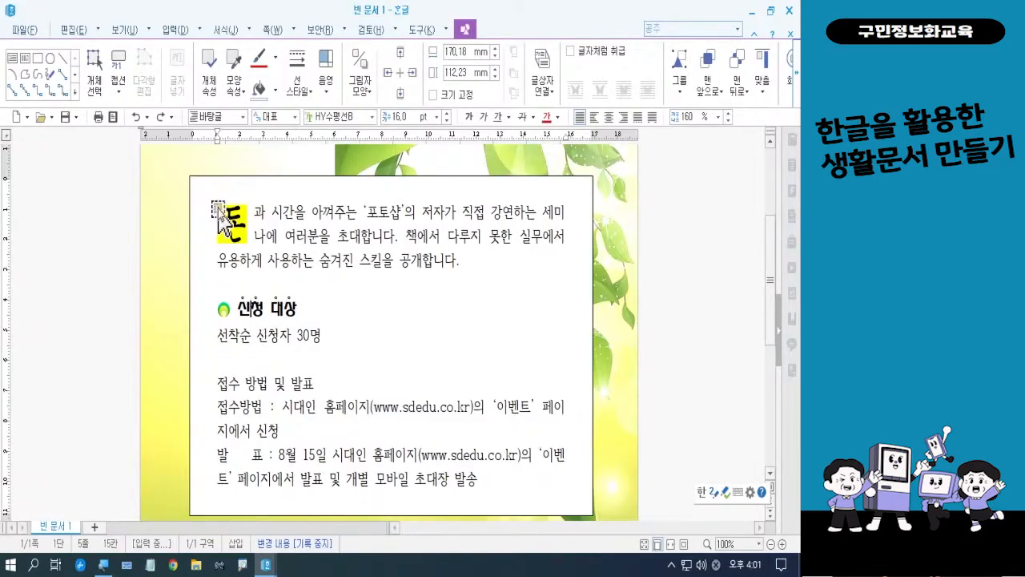
left_click(70, 32)
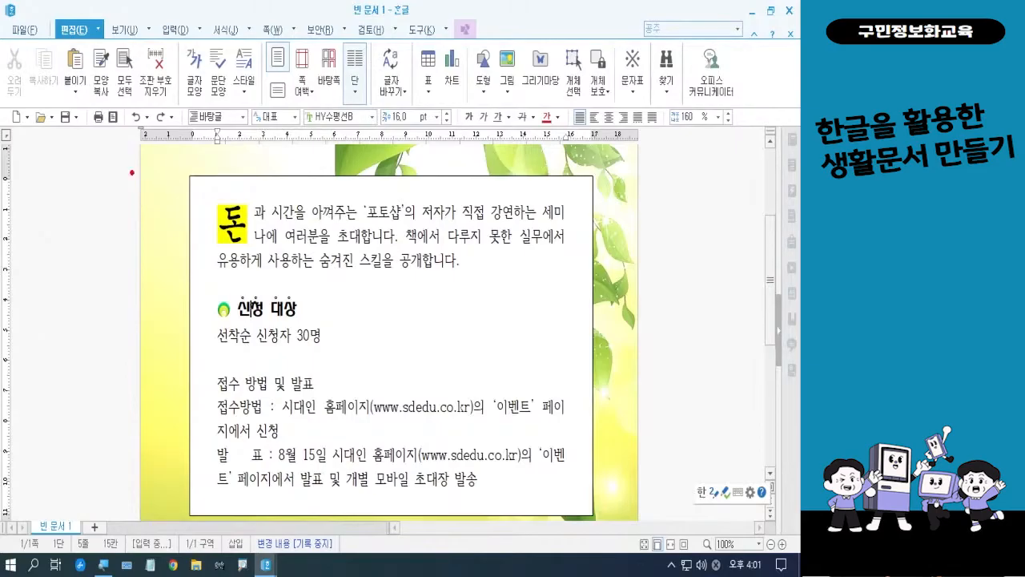
mouse_move(79, 36)
left_mouse_down()
mouse_move(118, 120)
mouse_move(69, 202)
left_mouse_up()
left_click_drag(84, 125, 102, 102)
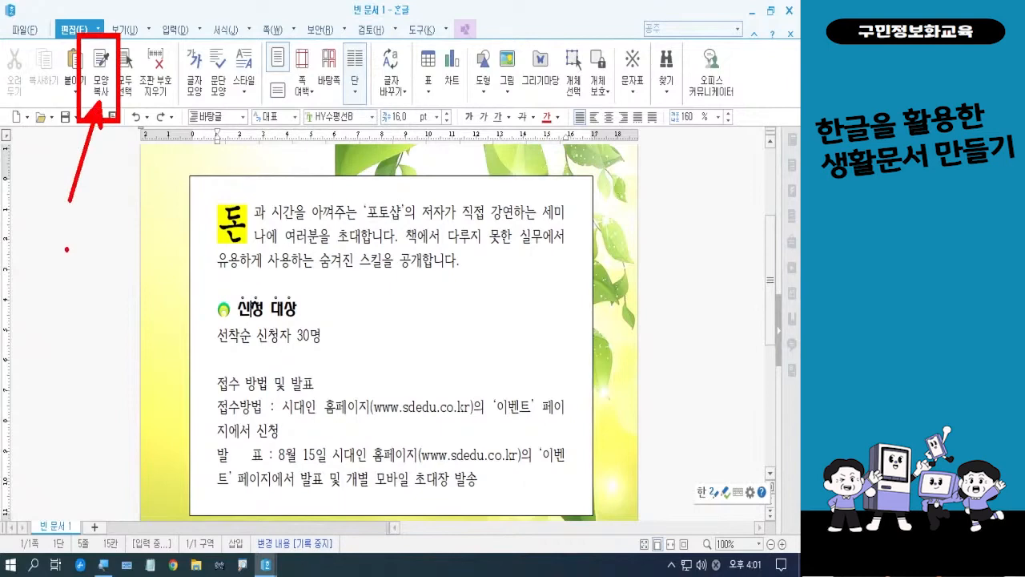
key("Escape")
left_click(101, 92)
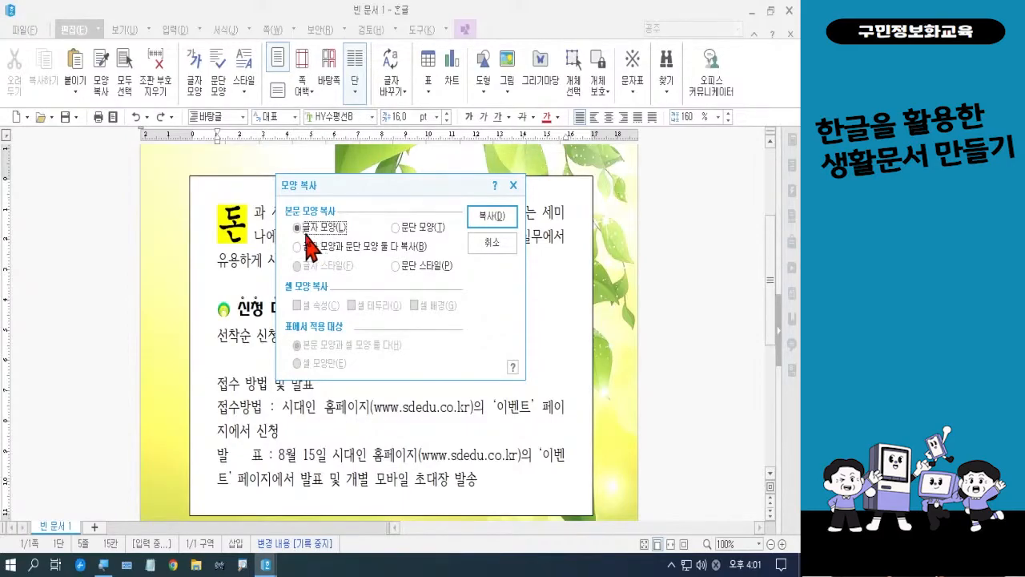
left_click(484, 218)
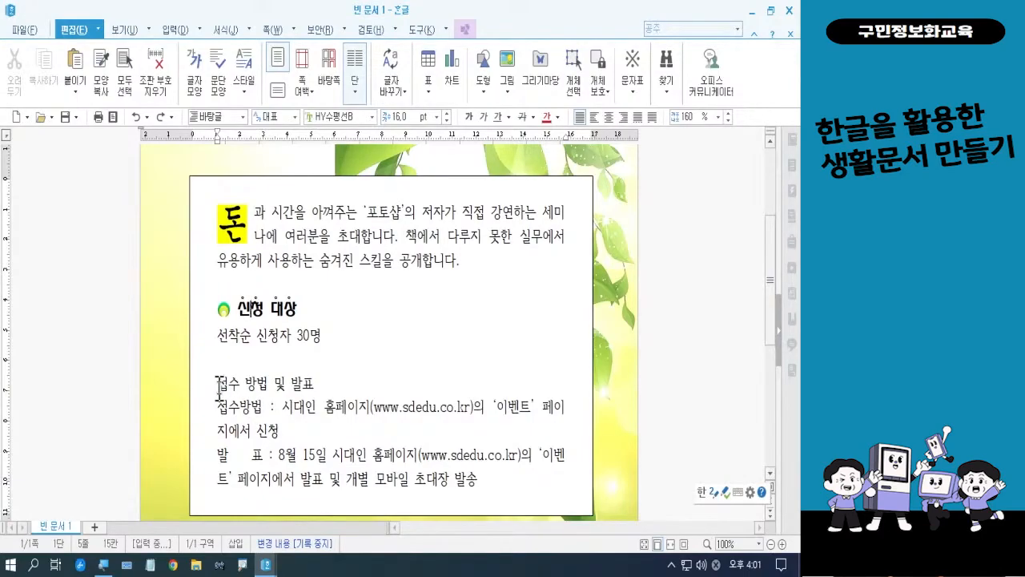
Apply the copied character formatting to the whole 접수 방법 및 발표 heading
left_click_drag(219, 389, 313, 384)
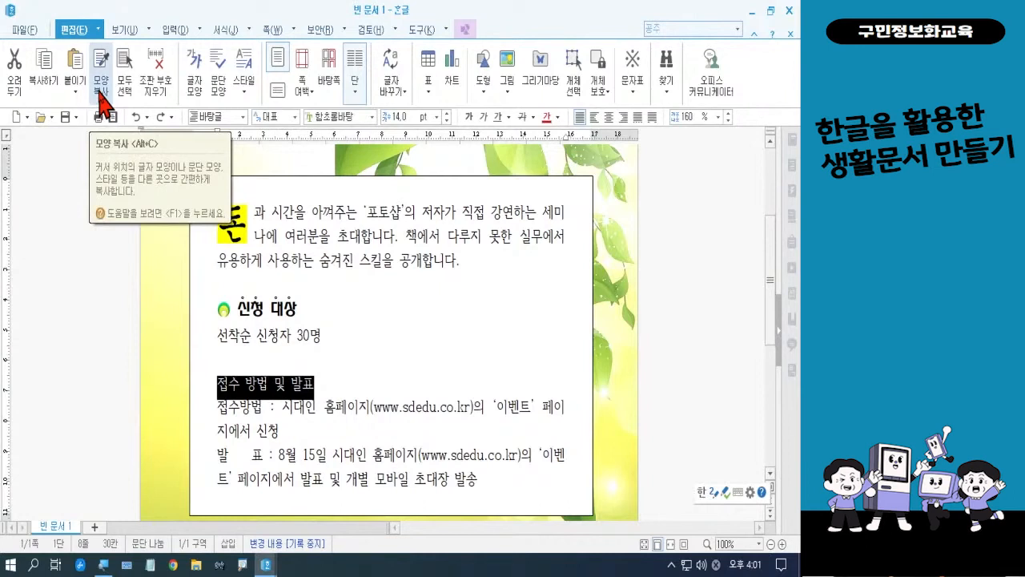
key("ctrl")
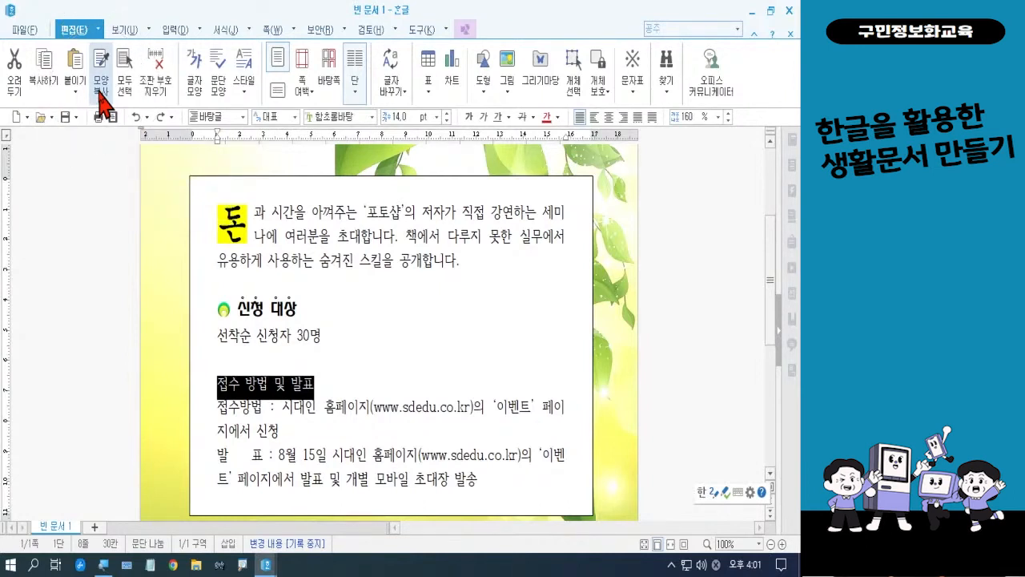
left_click(100, 95)
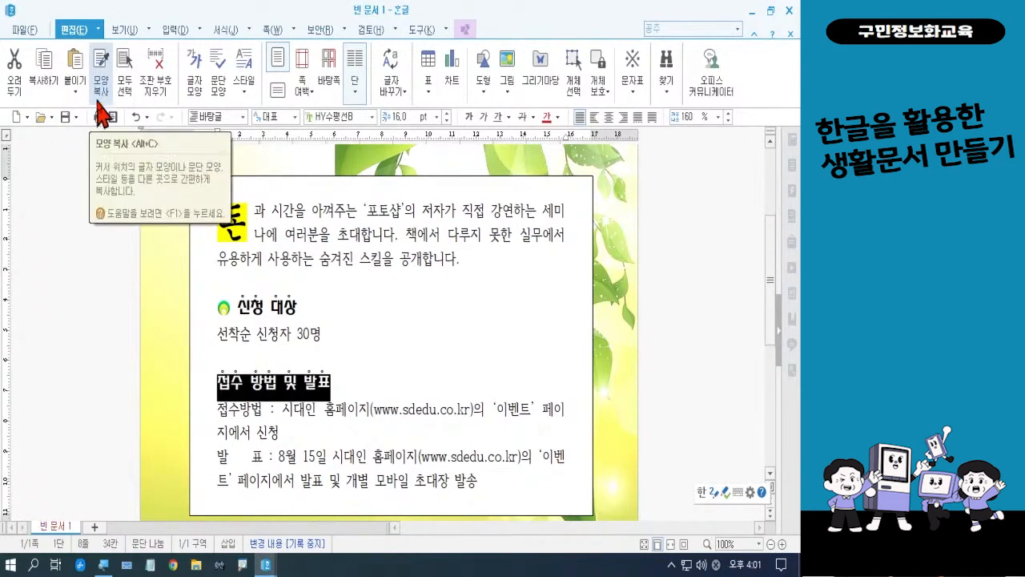
left_click(398, 388)
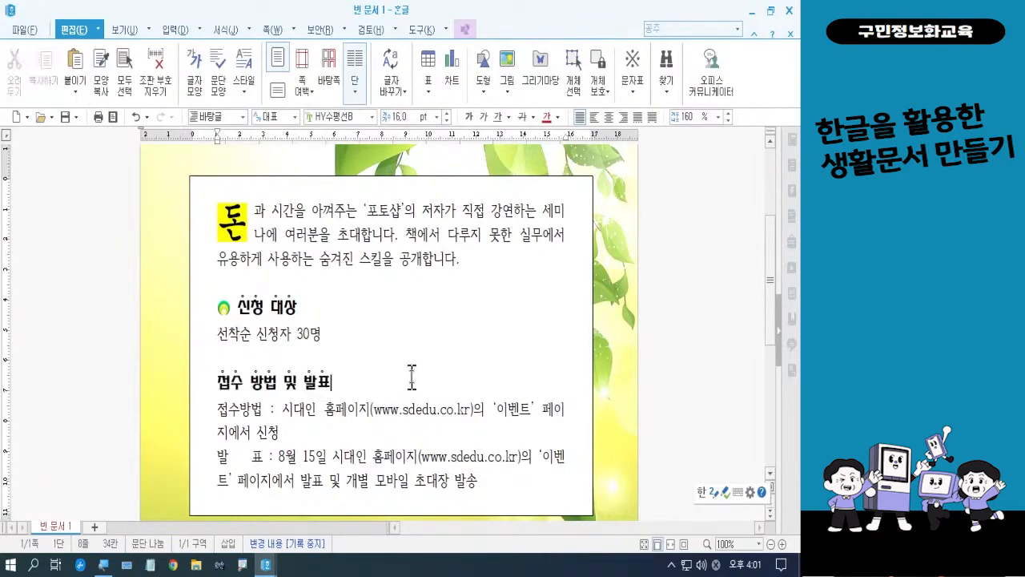
Apply the copied character formatting to the 세미나 장소 및 일시 heading in the lower text box
scroll(422, 350, "down", 4)
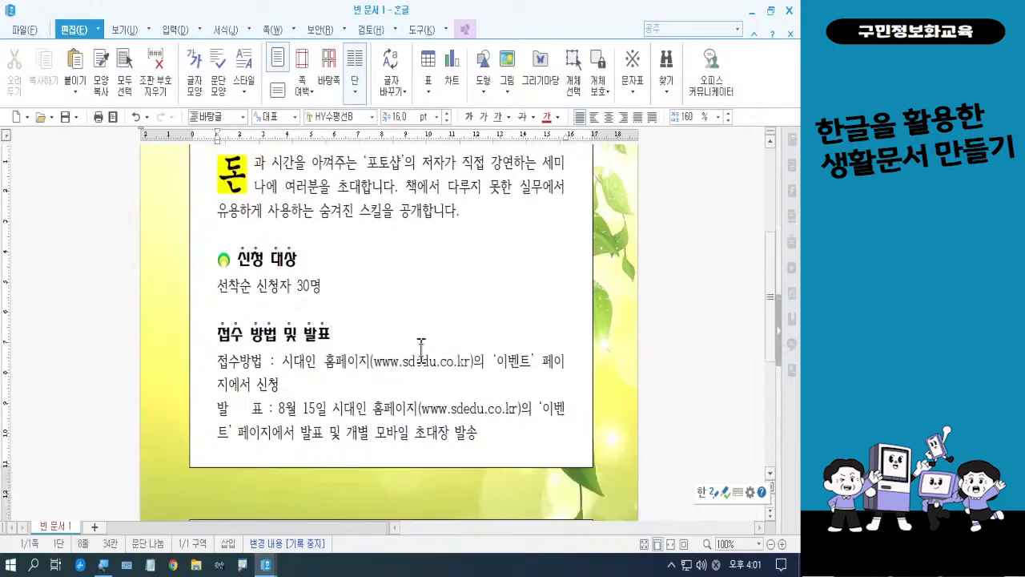
scroll(421, 350, "down", 2)
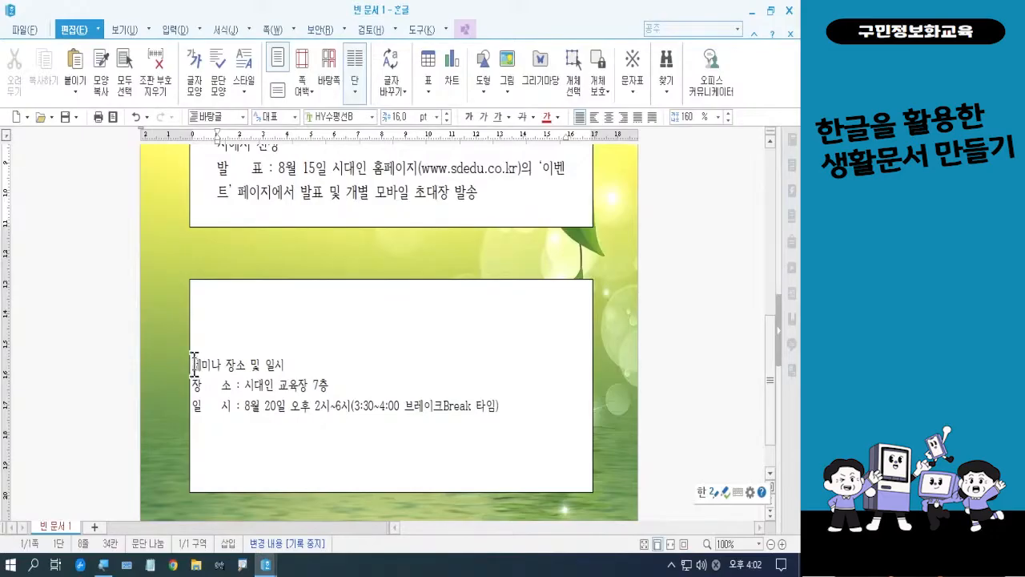
left_click_drag(196, 363, 286, 366)
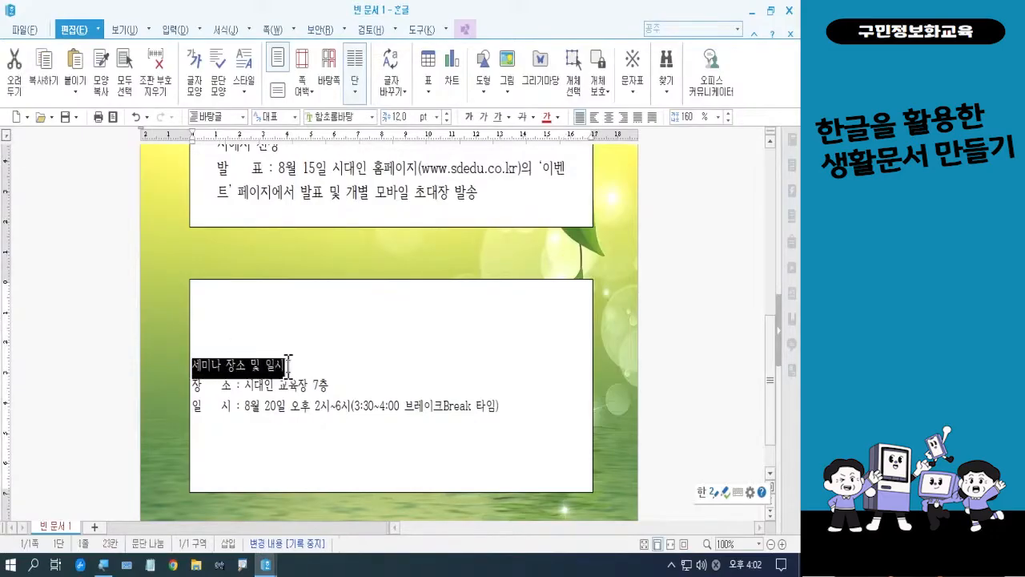
left_click(101, 100)
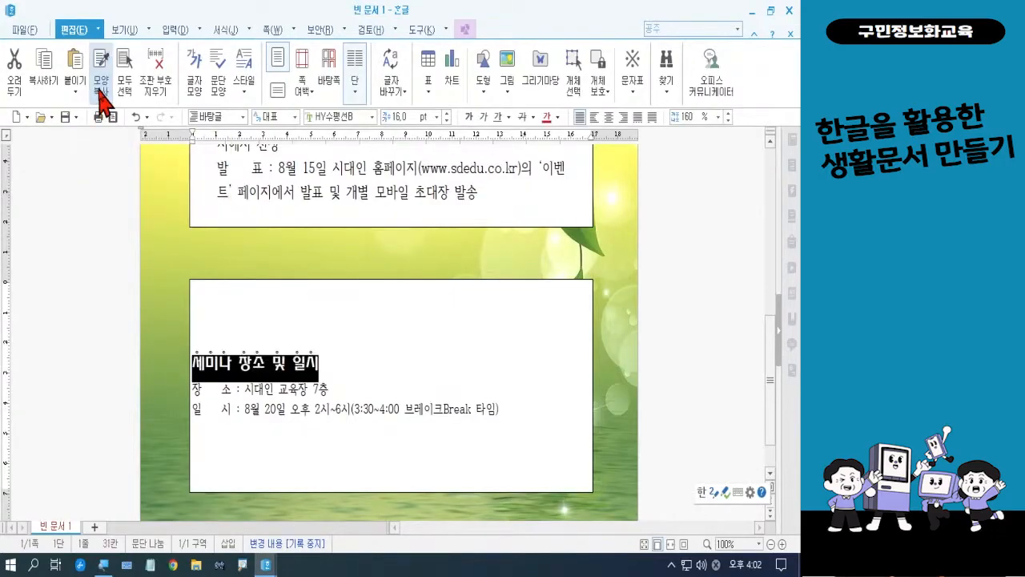
left_click(397, 343)
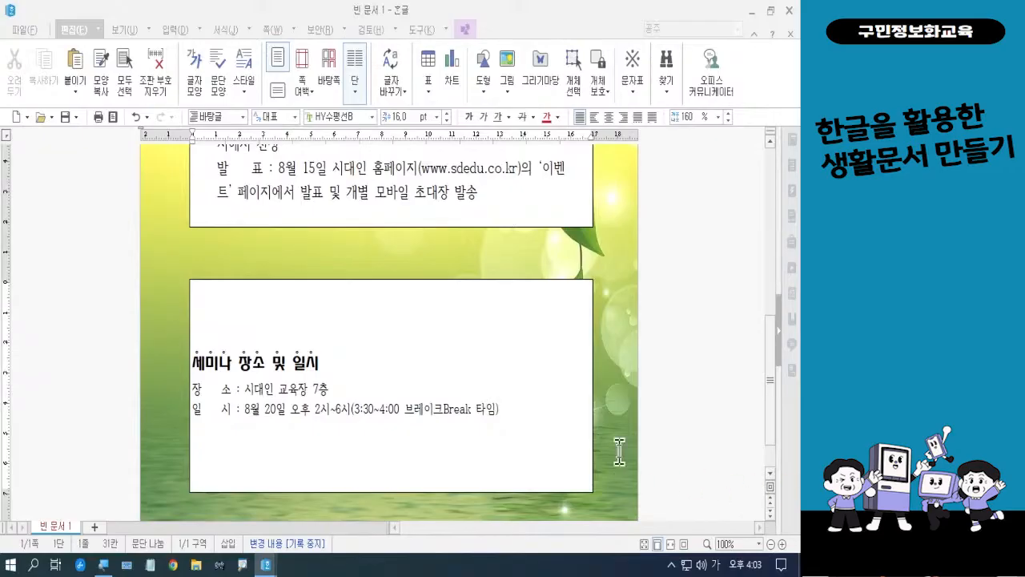
Remove the emphasis dots (강조점 없음) from the word 및 in the 접수 방법 및 발표 heading
scroll(360, 337, "up", 1)
scroll(360, 336, "up", 3)
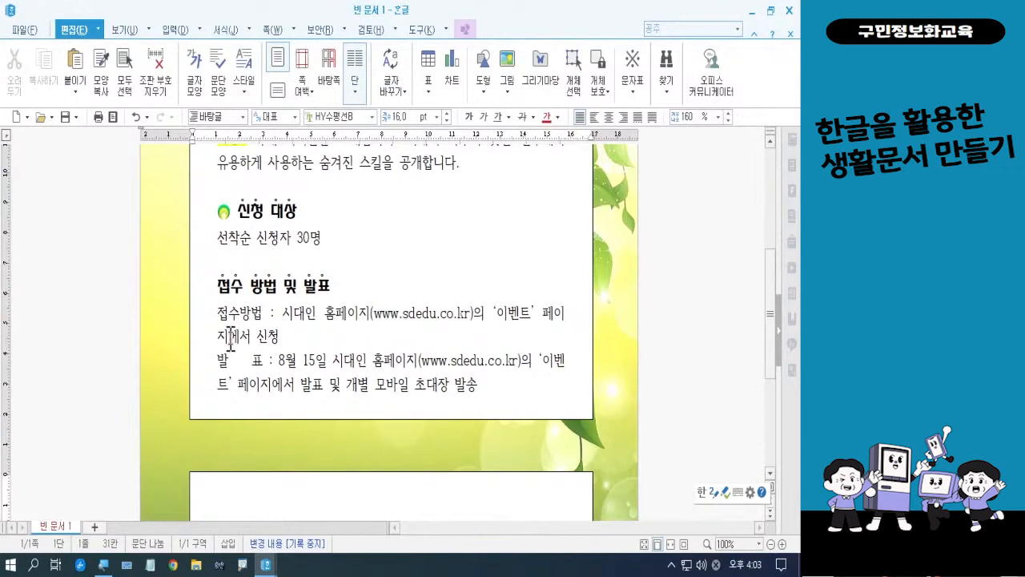
left_click(283, 285)
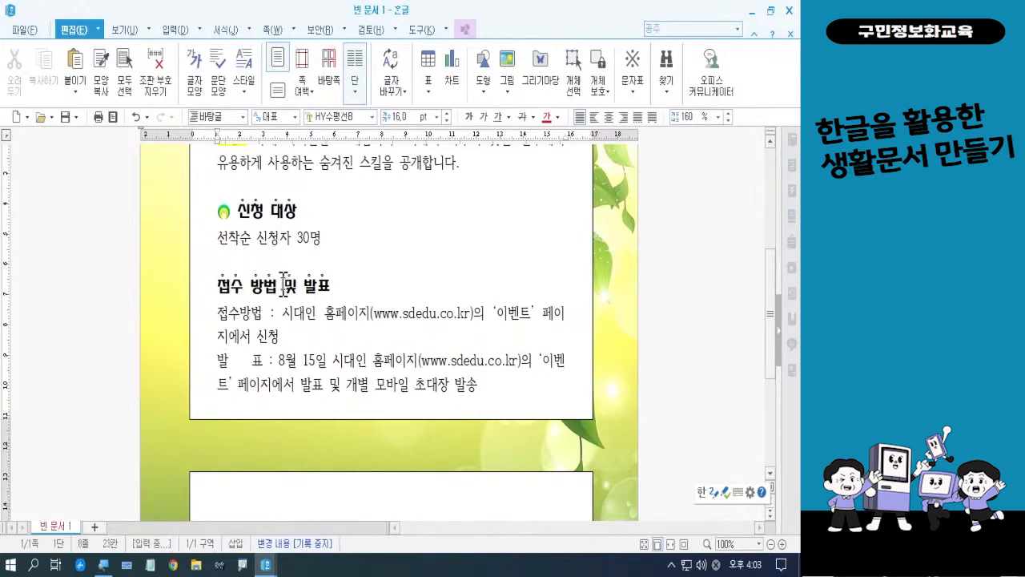
left_click_drag(282, 285, 295, 291)
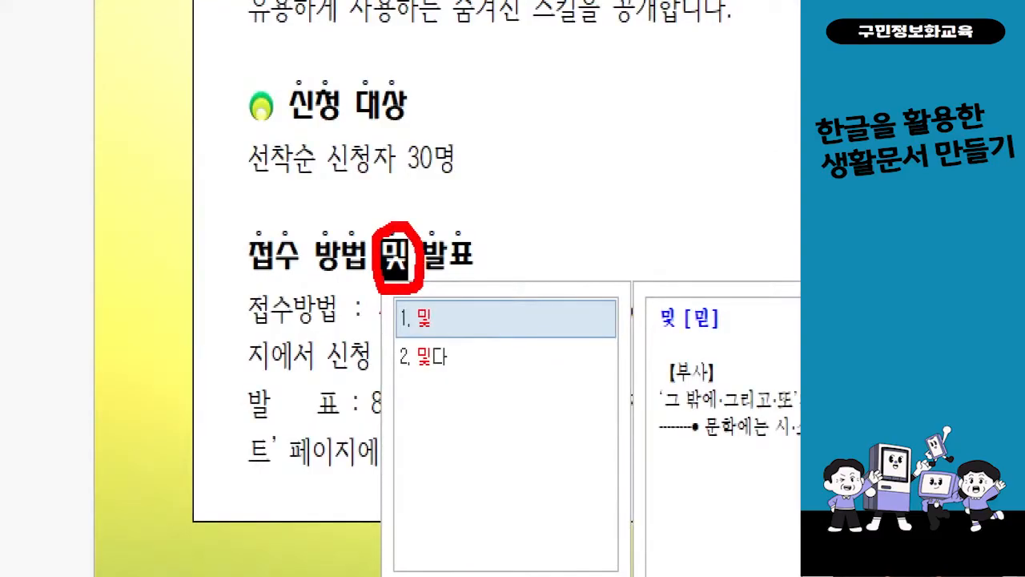
key("Escape")
right_click(426, 266)
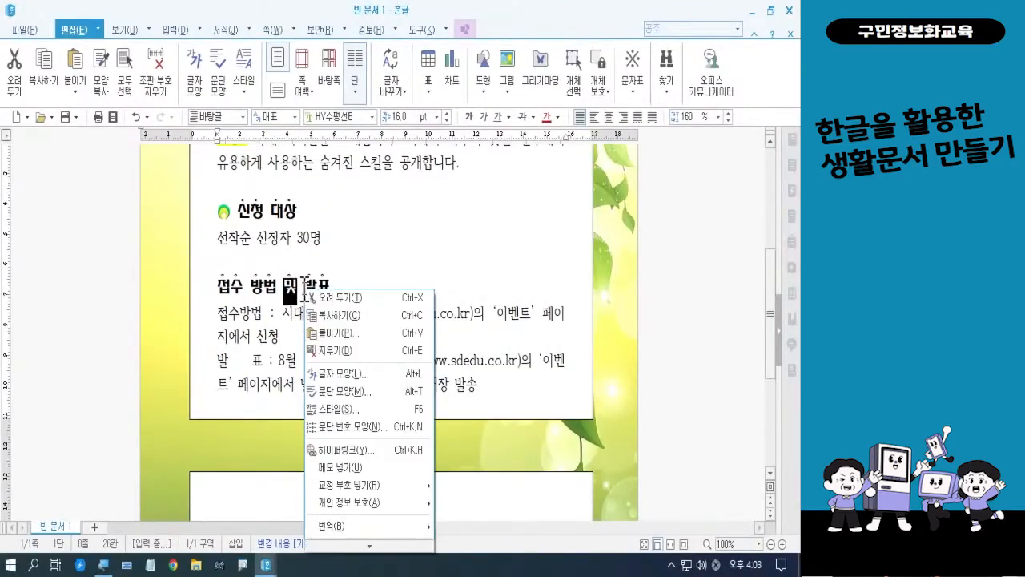
left_click(333, 373)
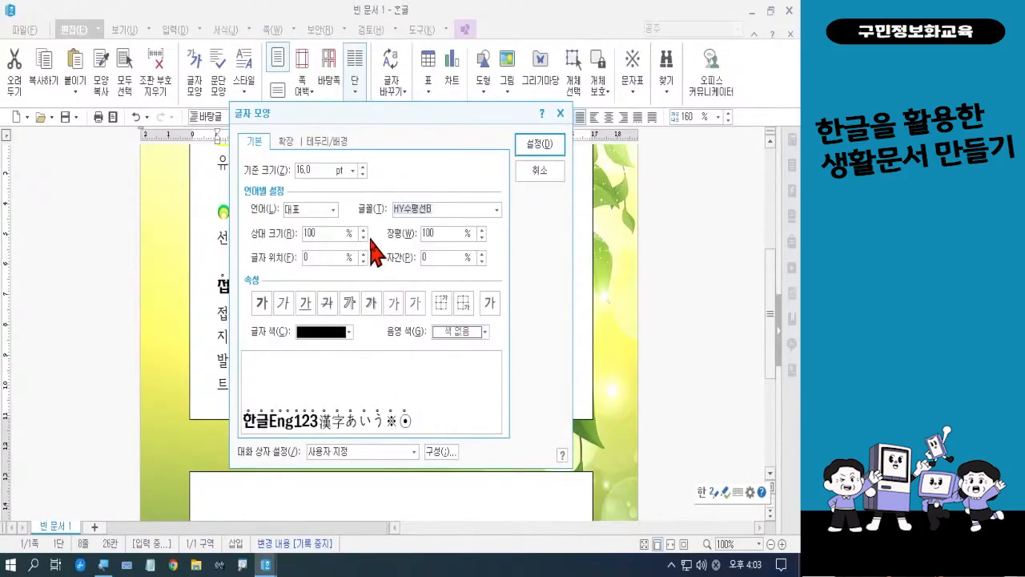
left_click(286, 143)
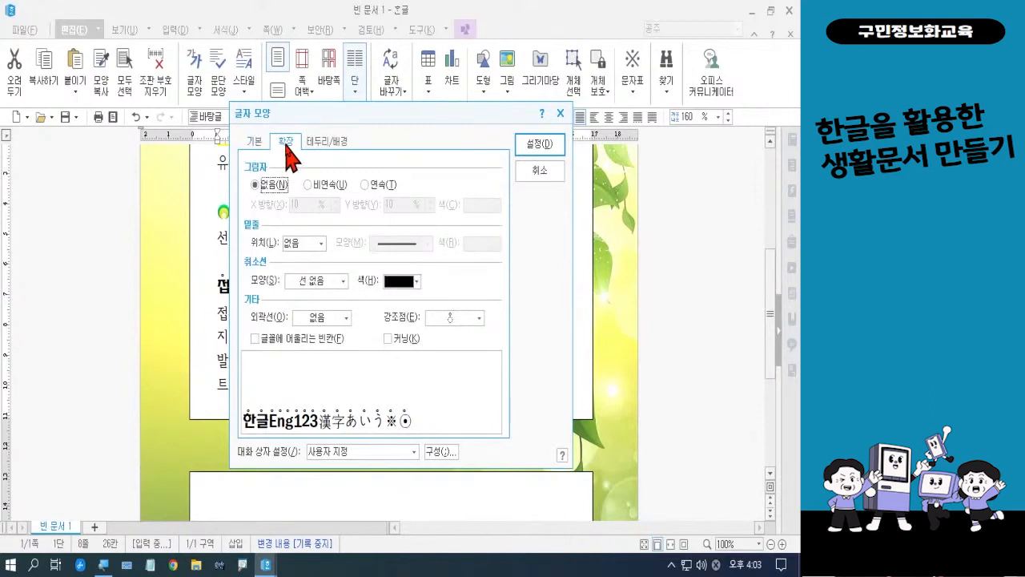
left_click(461, 319)
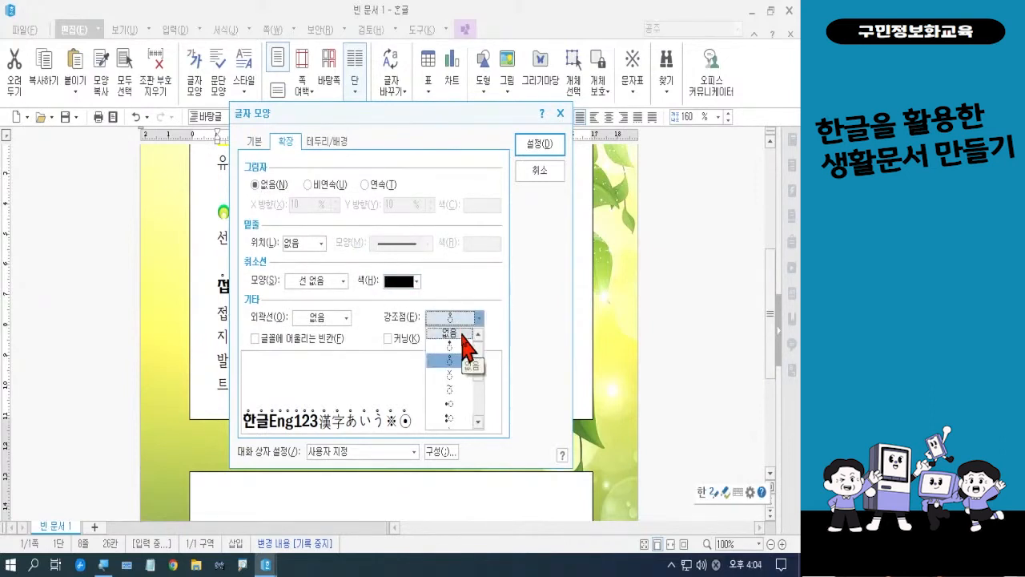
left_click(462, 332)
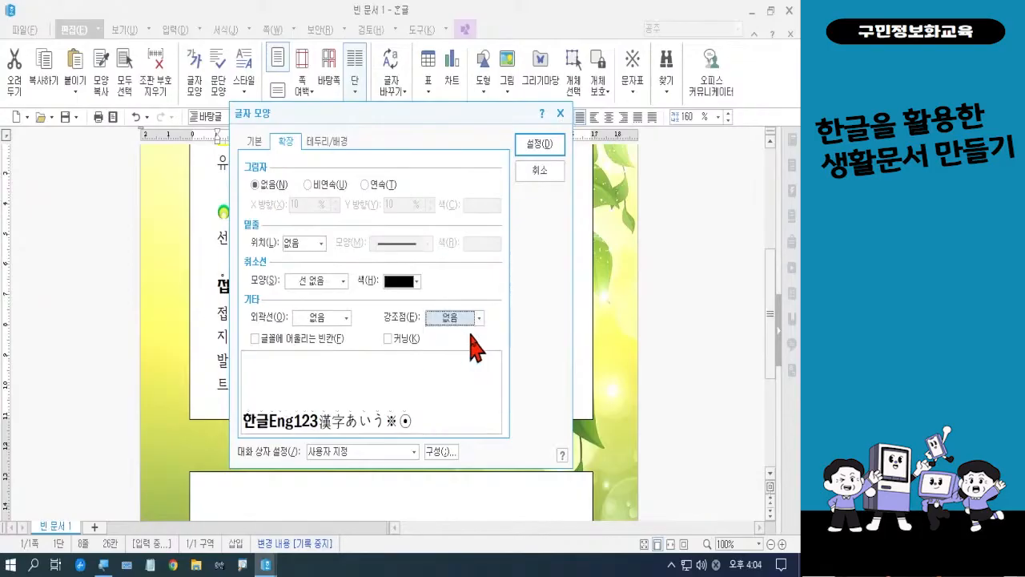
left_click(535, 146)
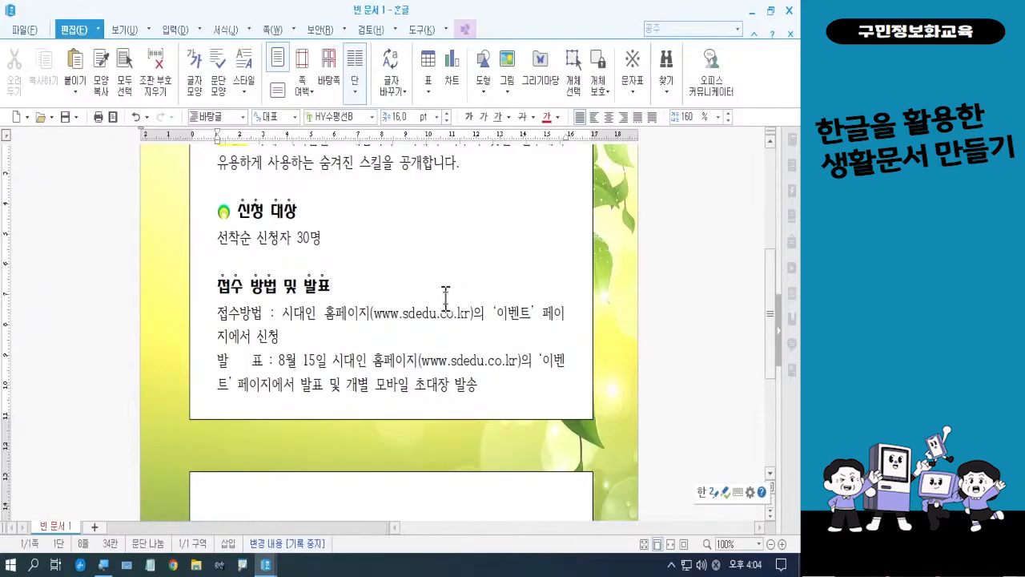
Set the emphasis mark (강조점) to 없음 for the word 및 in the 세미나 장소 및 일시 heading
scroll(440, 289, "down", 3)
scroll(439, 289, "down", 1)
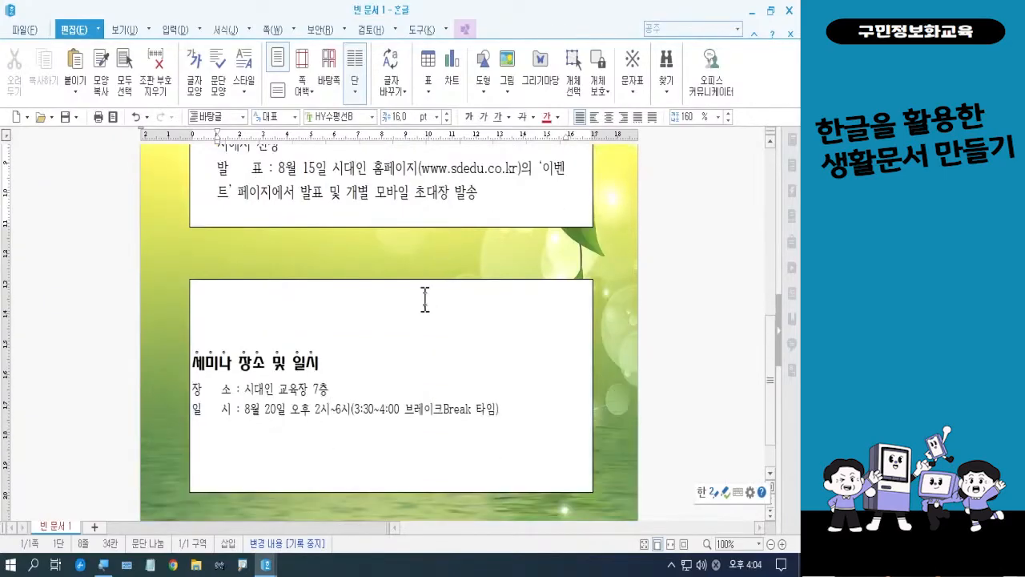
double_click(279, 362)
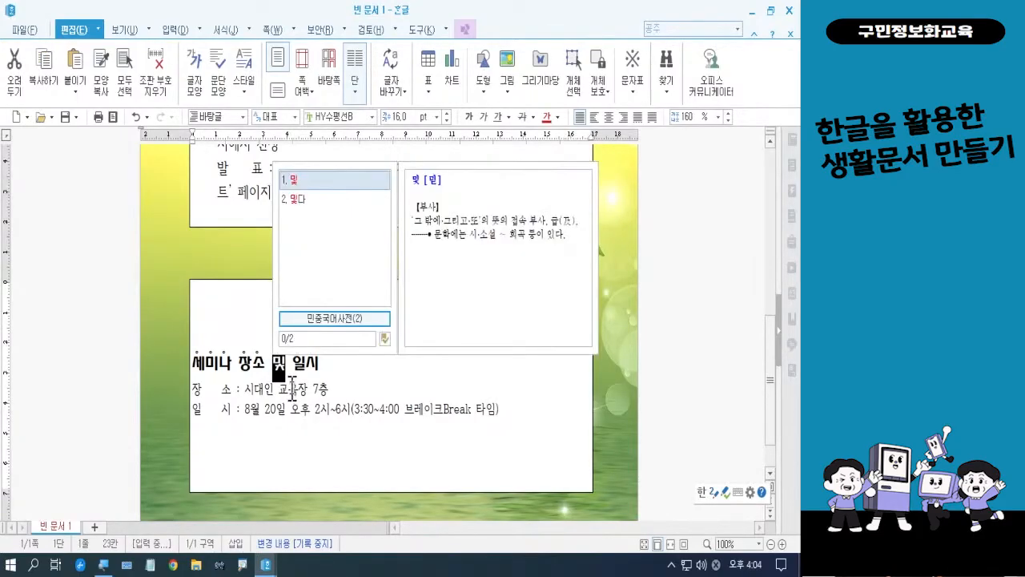
right_click(279, 367)
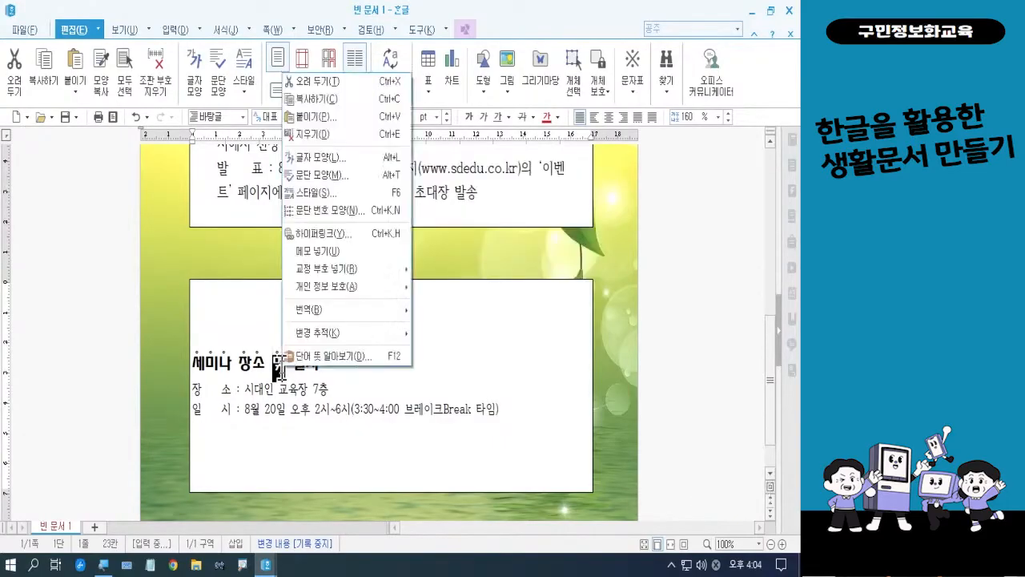
left_click(337, 159)
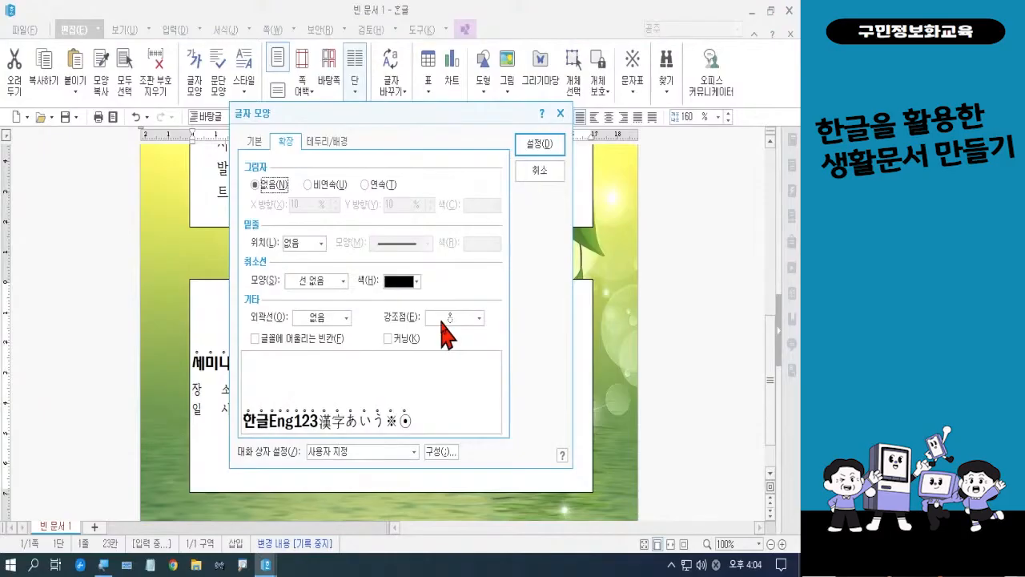
left_click(443, 321)
left_click(449, 331)
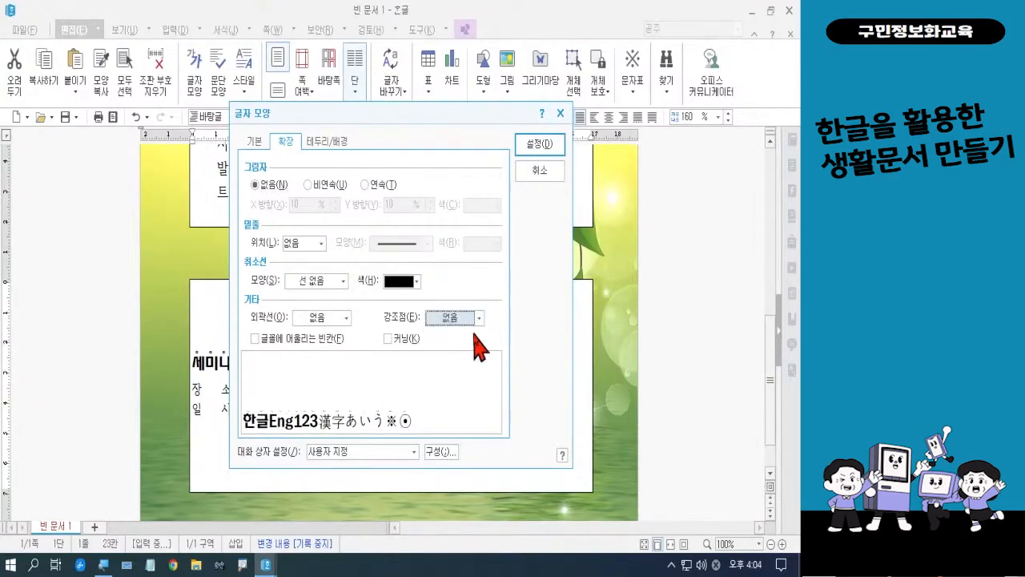
left_click(541, 149)
left_click(449, 366)
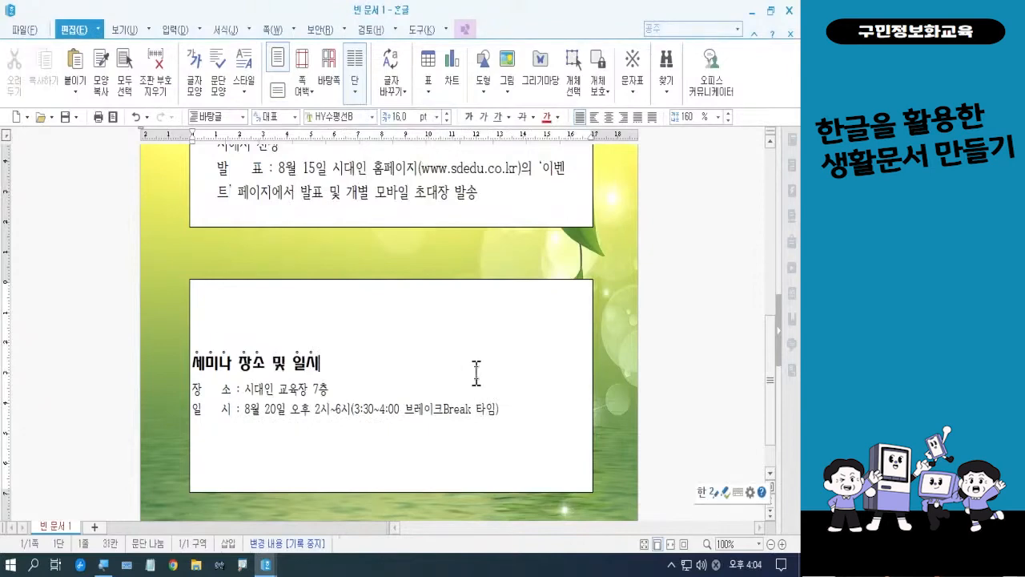
Apply the green square picture bullet with the dark triangle to the 접수 방법 및 발표 heading
scroll(475, 373, "up", 5)
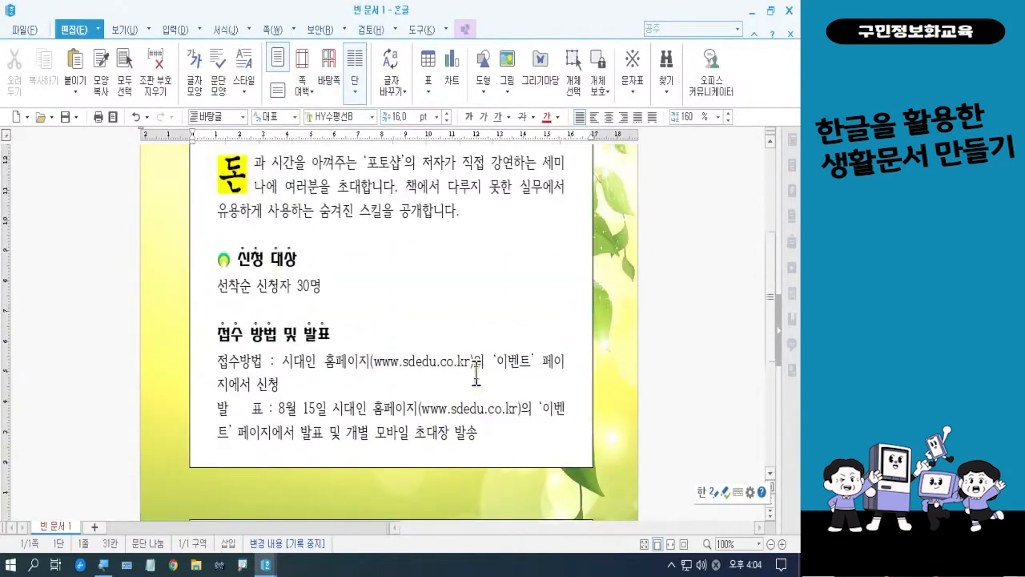
left_click(223, 332)
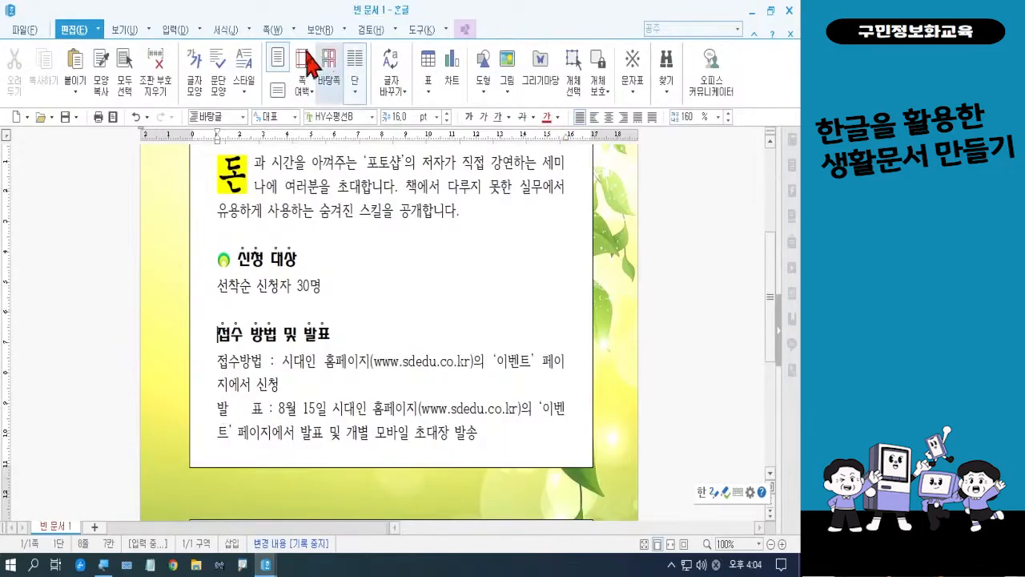
left_click(229, 32)
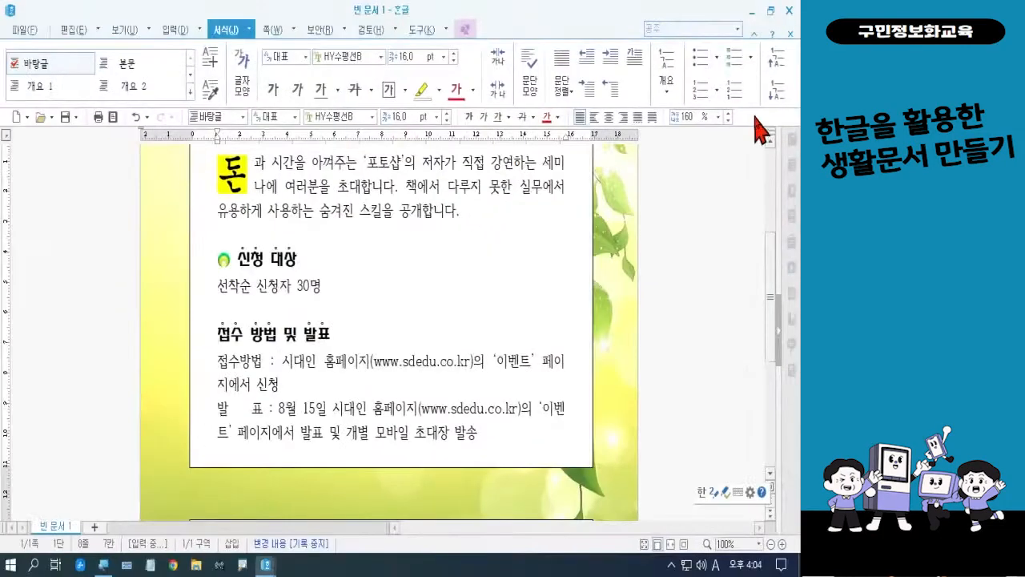
left_click(700, 115)
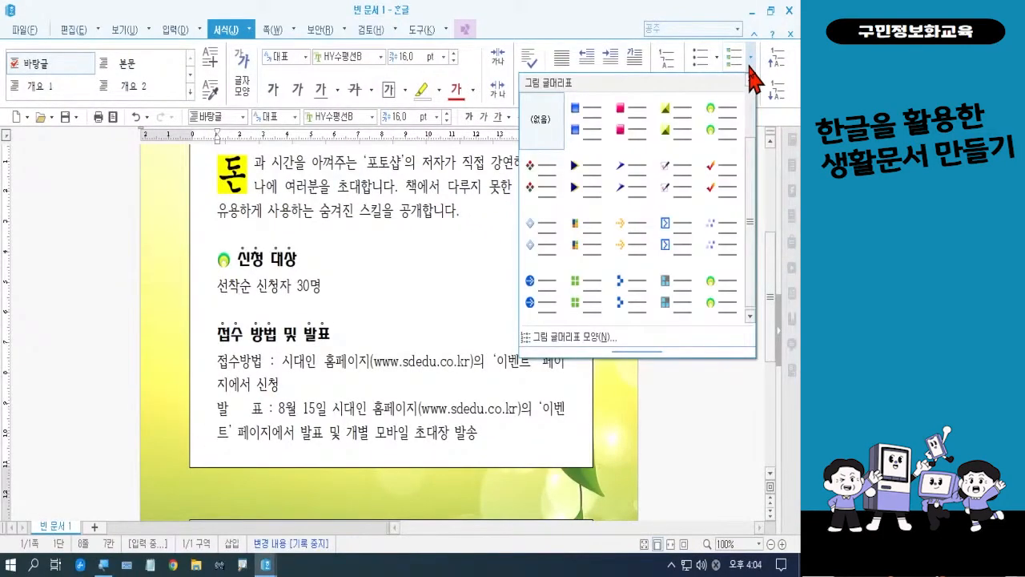
left_click(671, 144)
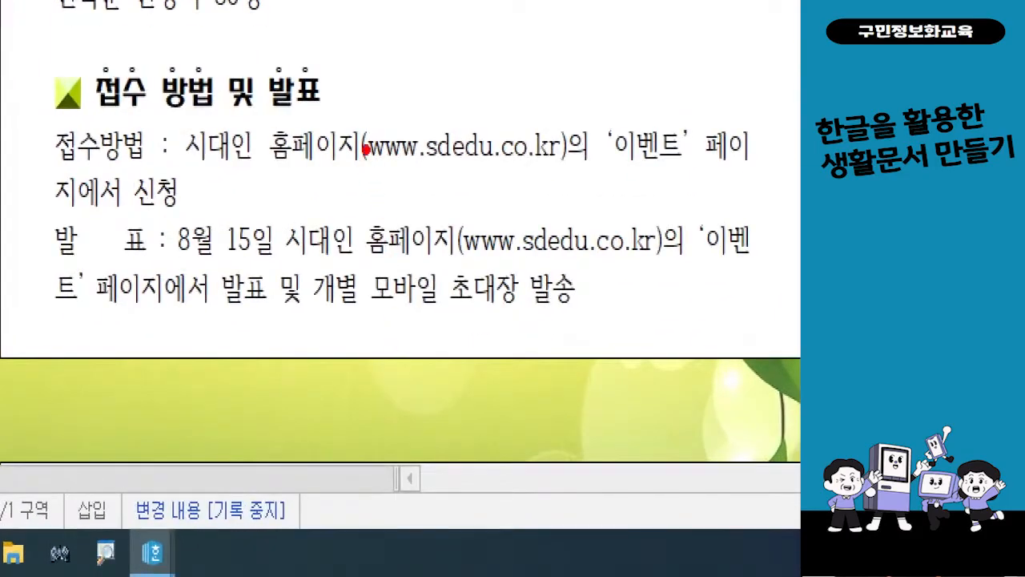
mouse_move(353, 105)
left_mouse_down()
mouse_move(403, 180)
mouse_move(572, 181)
left_mouse_up()
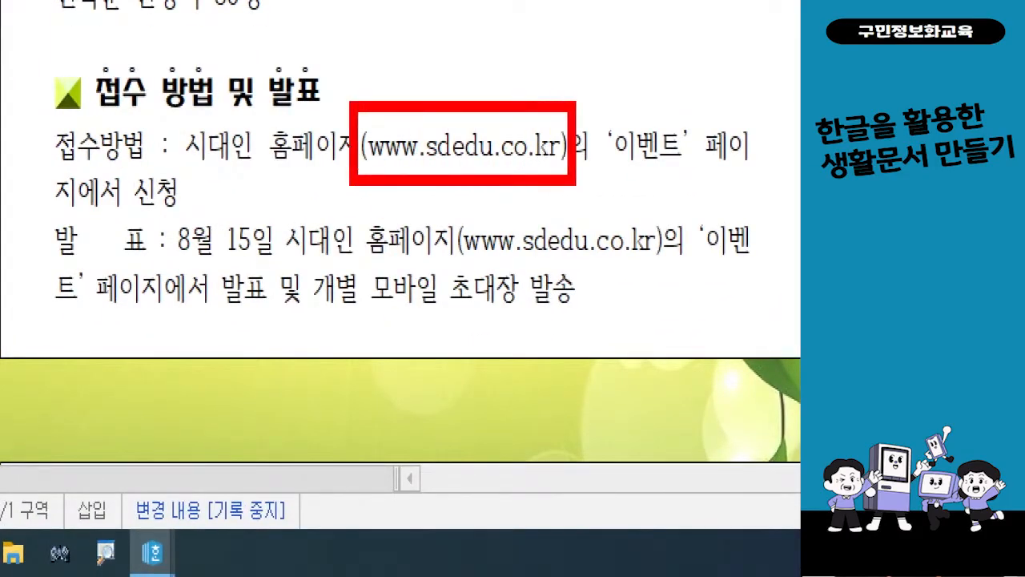
mouse_move(445, 204)
left_mouse_down()
mouse_move(468, 234)
mouse_move(631, 268)
mouse_move(672, 264)
left_mouse_up()
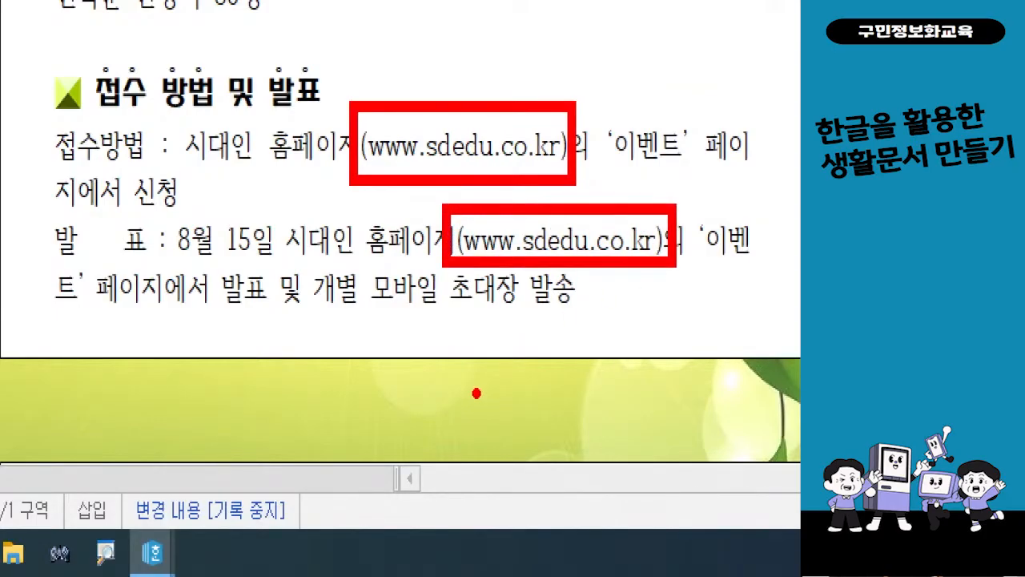
key("Escape")
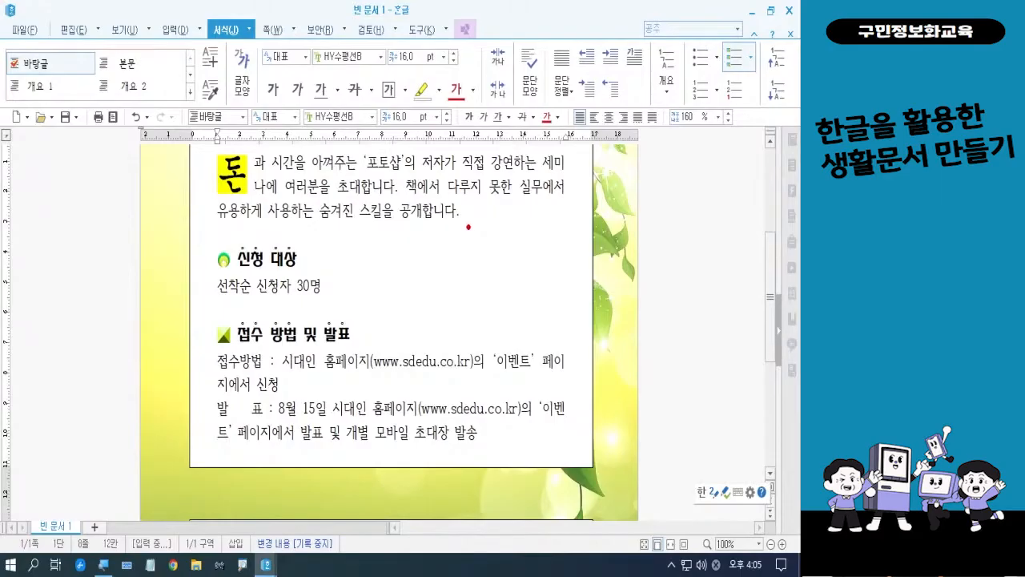
mouse_move(469, 227)
left_mouse_down()
mouse_move(478, 220)
mouse_move(463, 266)
mouse_move(485, 280)
left_mouse_up()
left_click_drag(497, 212, 521, 242)
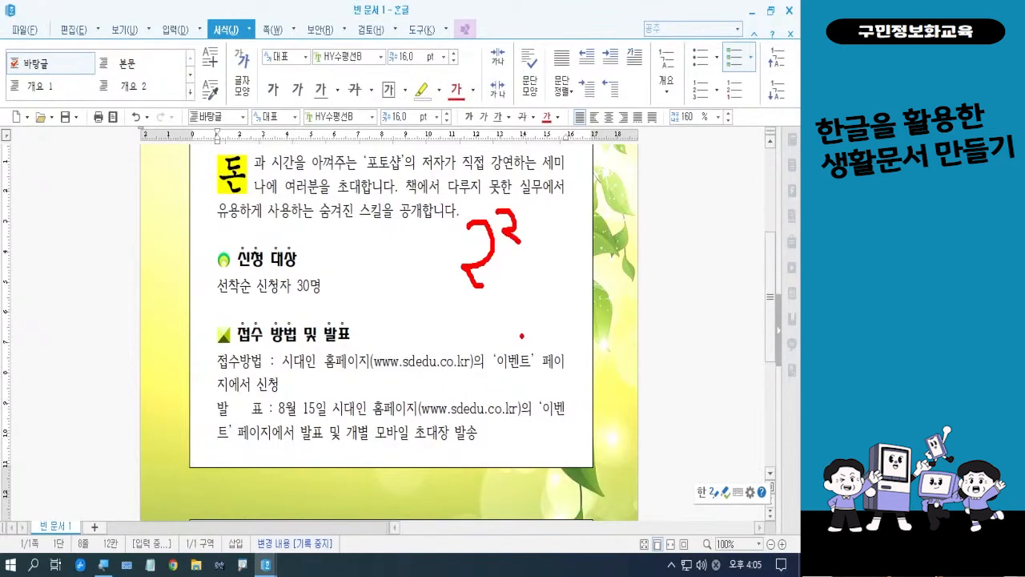
mouse_move(561, 244)
left_mouse_down()
mouse_move(542, 310)
mouse_move(566, 294)
mouse_move(589, 297)
mouse_move(571, 358)
left_mouse_up()
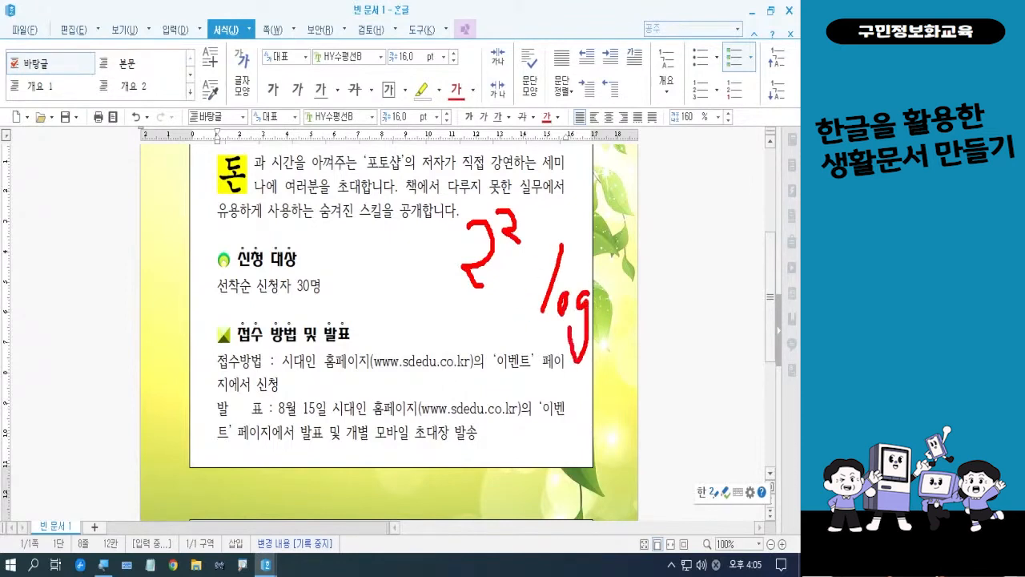
mouse_move(598, 317)
left_mouse_down()
mouse_move(600, 334)
mouse_move(644, 286)
mouse_move(640, 329)
mouse_move(665, 348)
mouse_move(587, 360)
mouse_move(581, 309)
mouse_move(624, 337)
mouse_move(624, 355)
left_mouse_up()
mouse_move(531, 255)
left_mouse_down()
mouse_move(485, 232)
mouse_move(523, 222)
mouse_move(527, 265)
left_mouse_up()
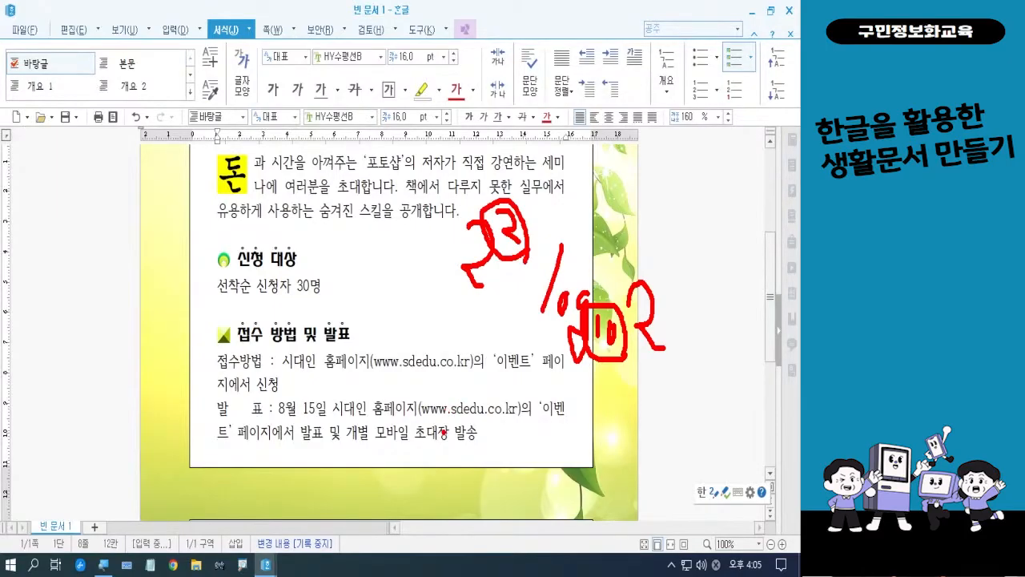
key("Escape")
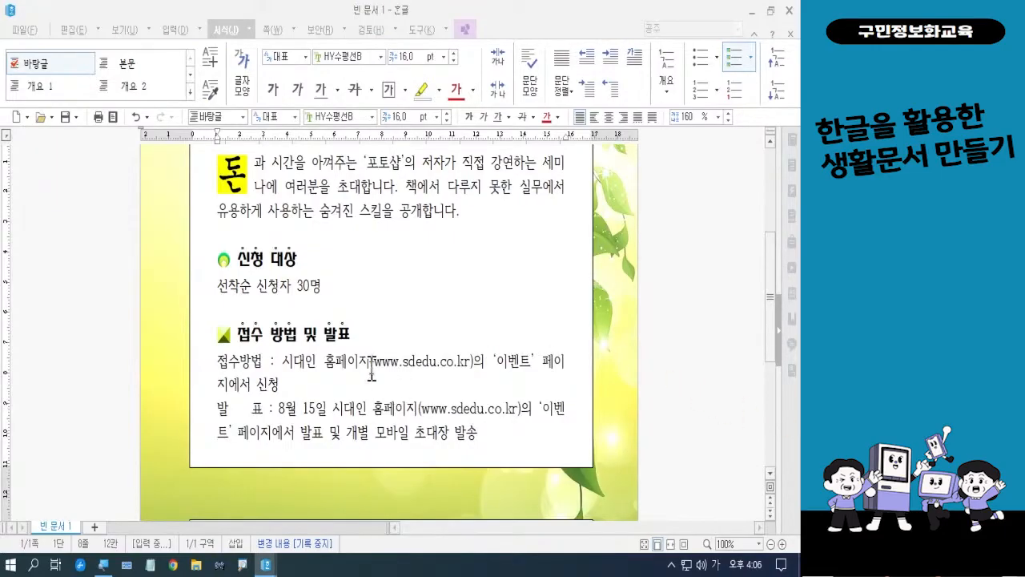
left_click_drag(369, 362, 476, 367)
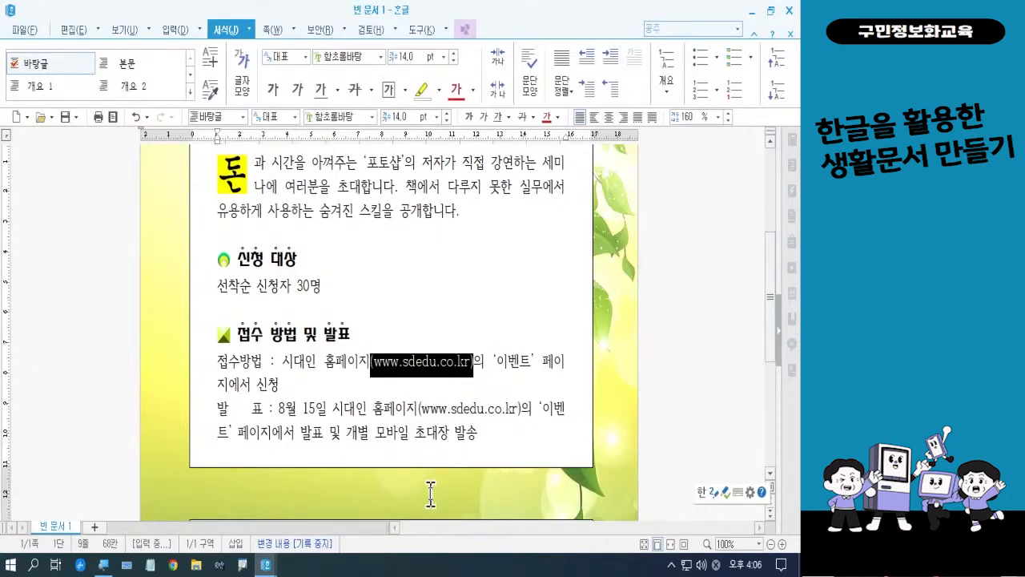
right_click(431, 379)
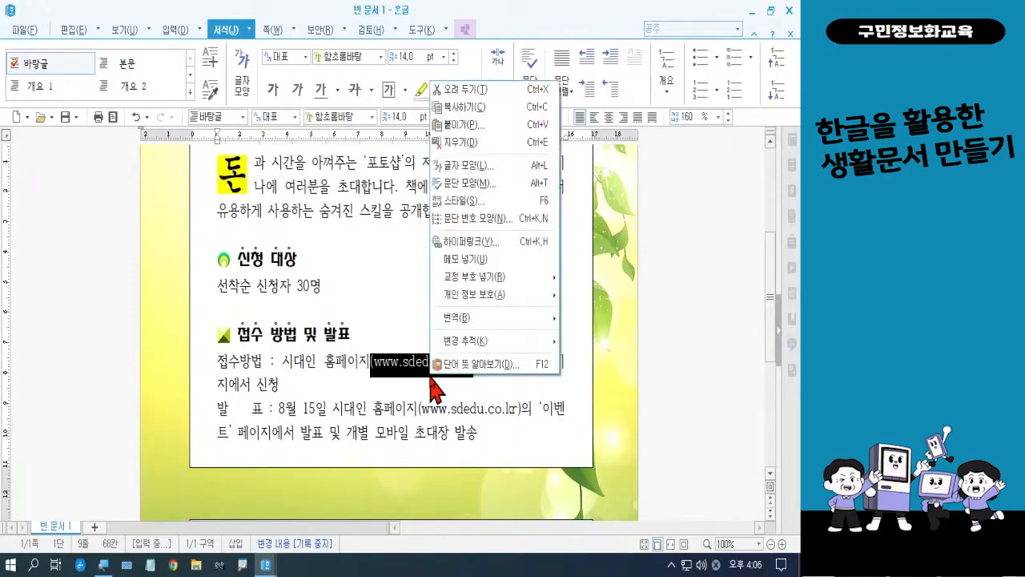
left_click(475, 166)
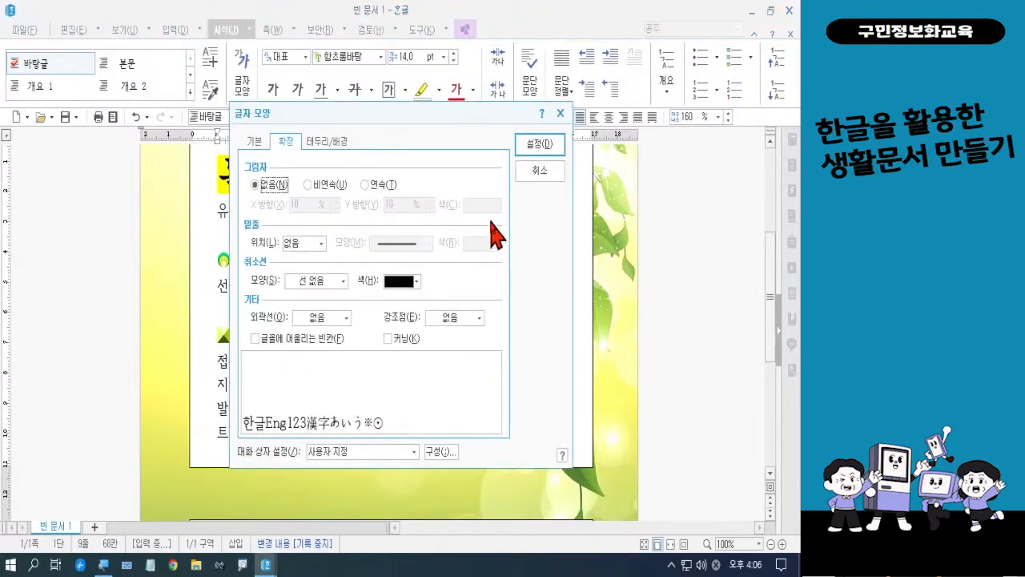
left_click(255, 142)
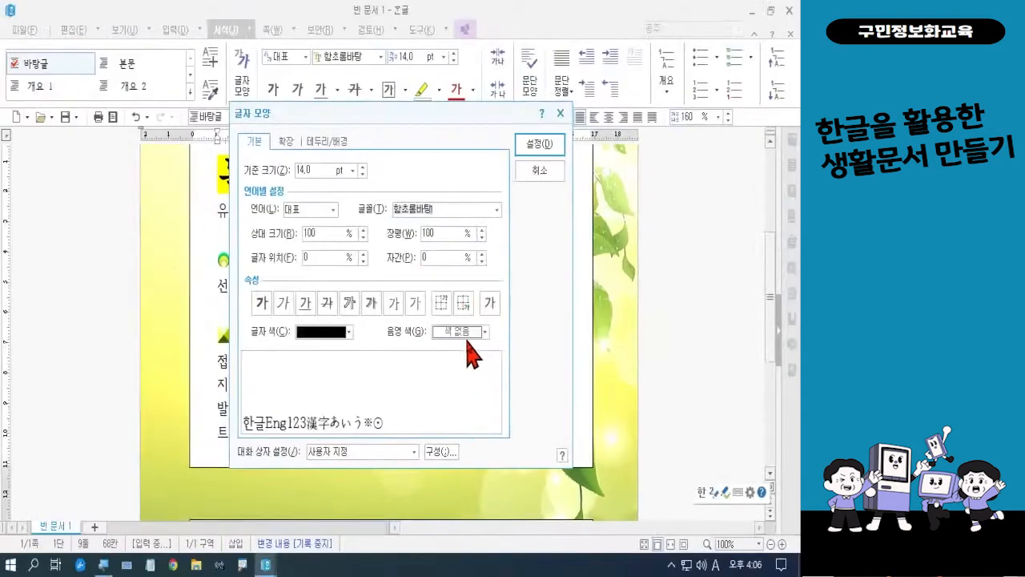
left_click(375, 164)
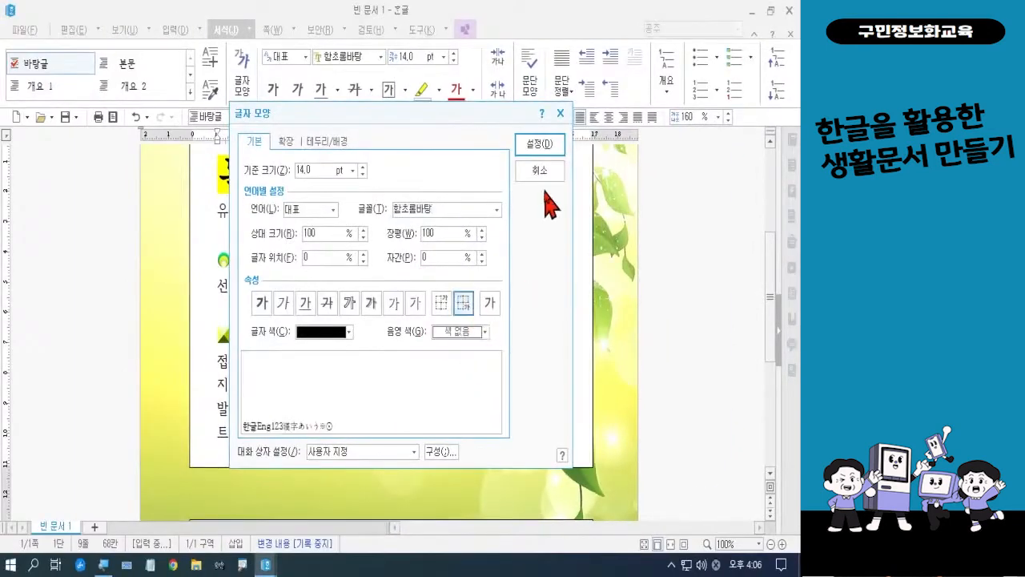
left_click(540, 144)
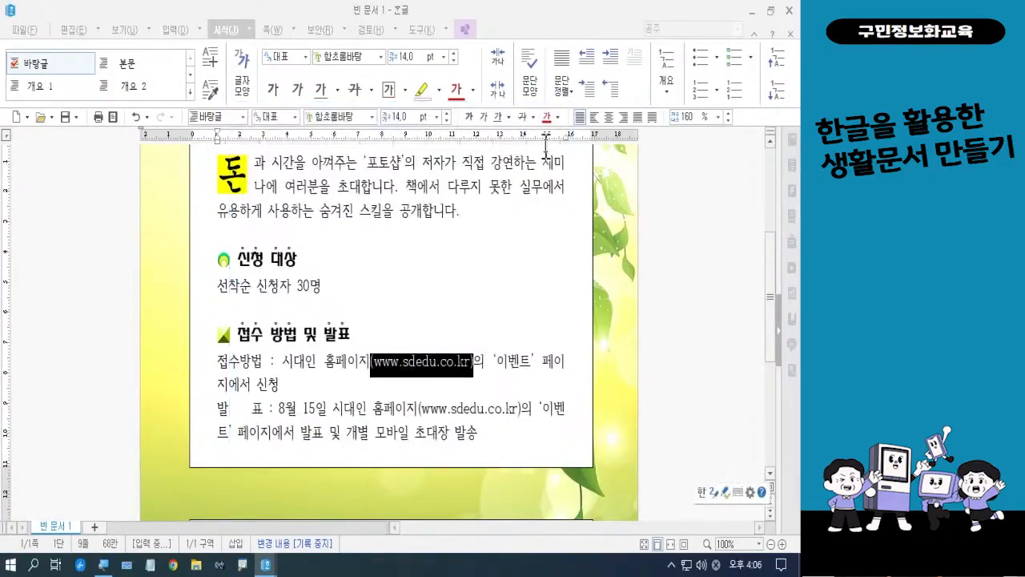
left_click(553, 249)
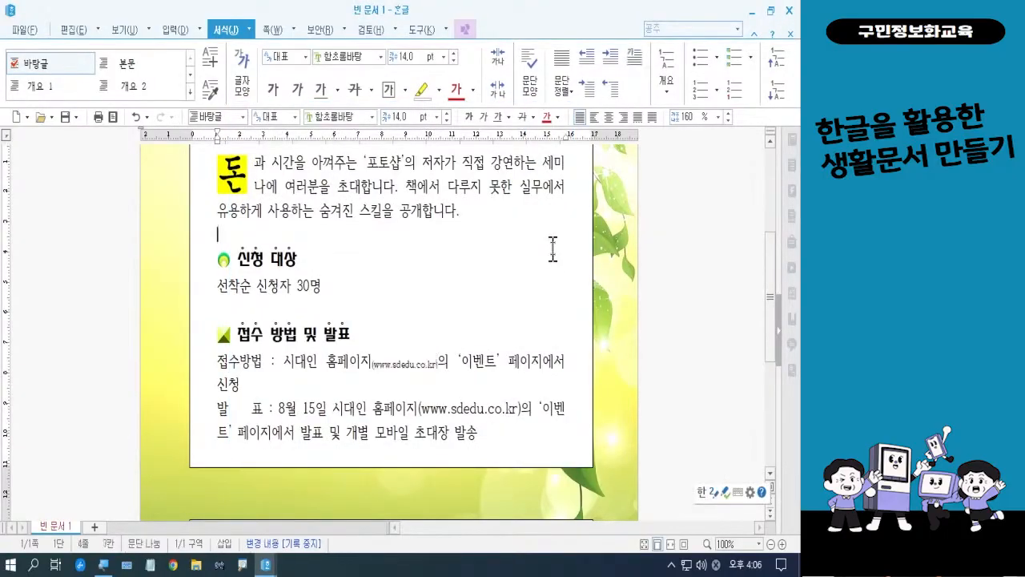
scroll(558, 286, "down", 2)
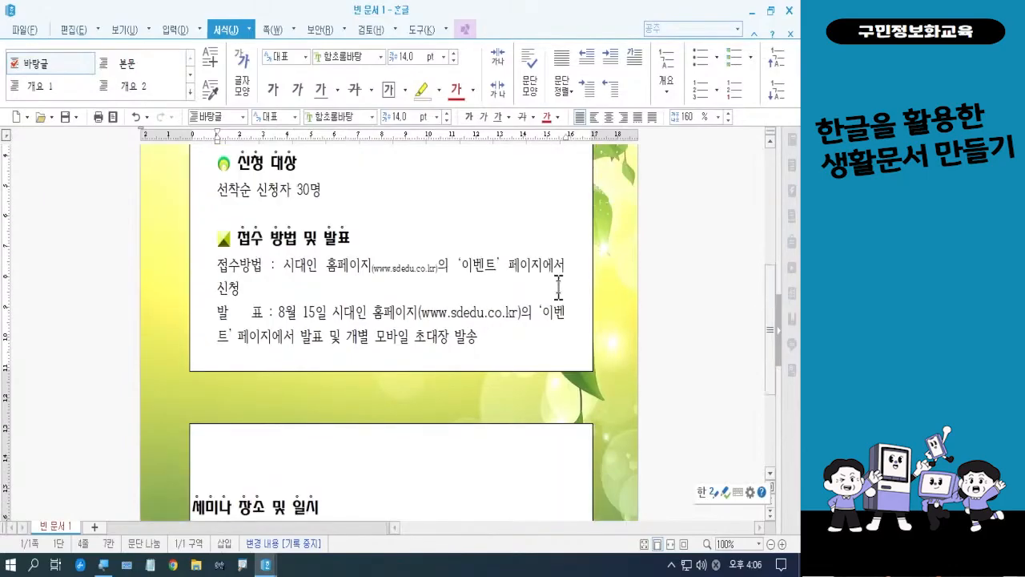
left_click_drag(418, 313, 522, 321)
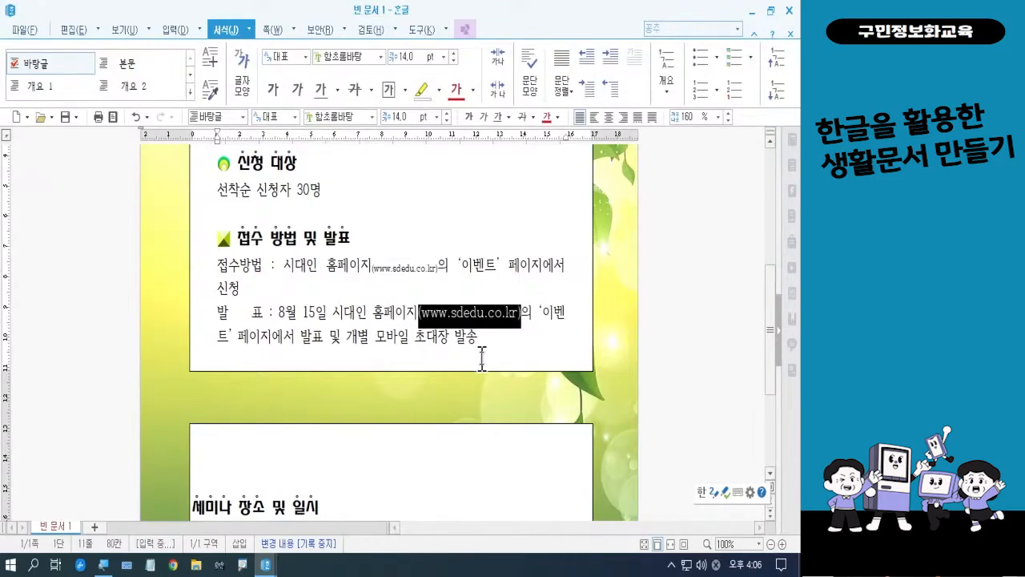
right_click(499, 317)
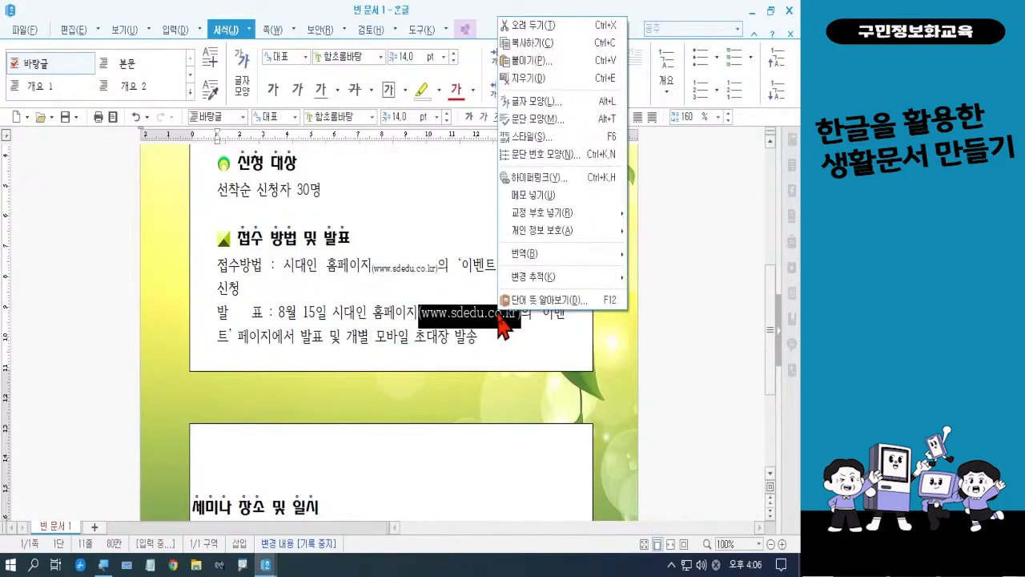
left_click(535, 102)
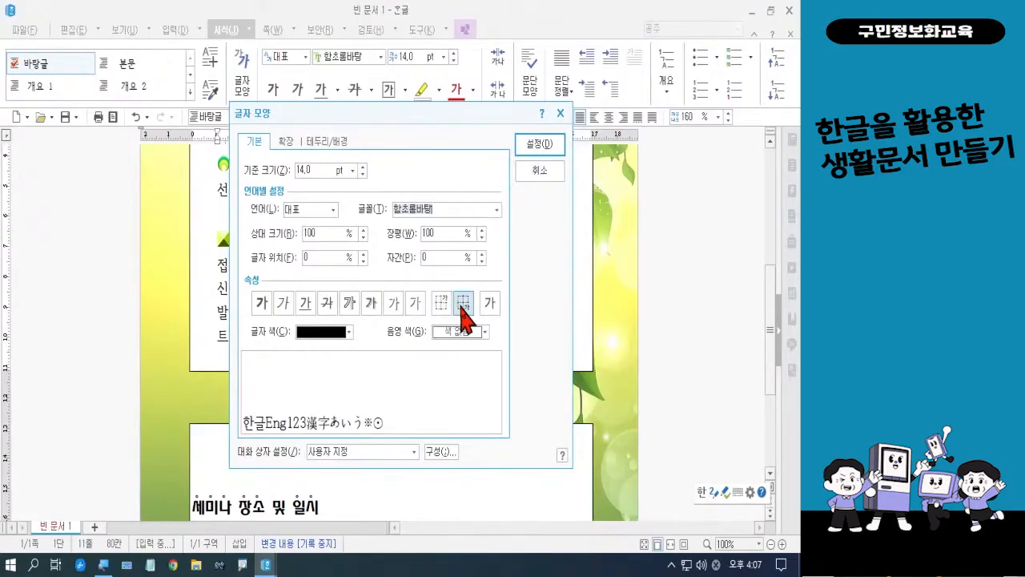
left_click(462, 306)
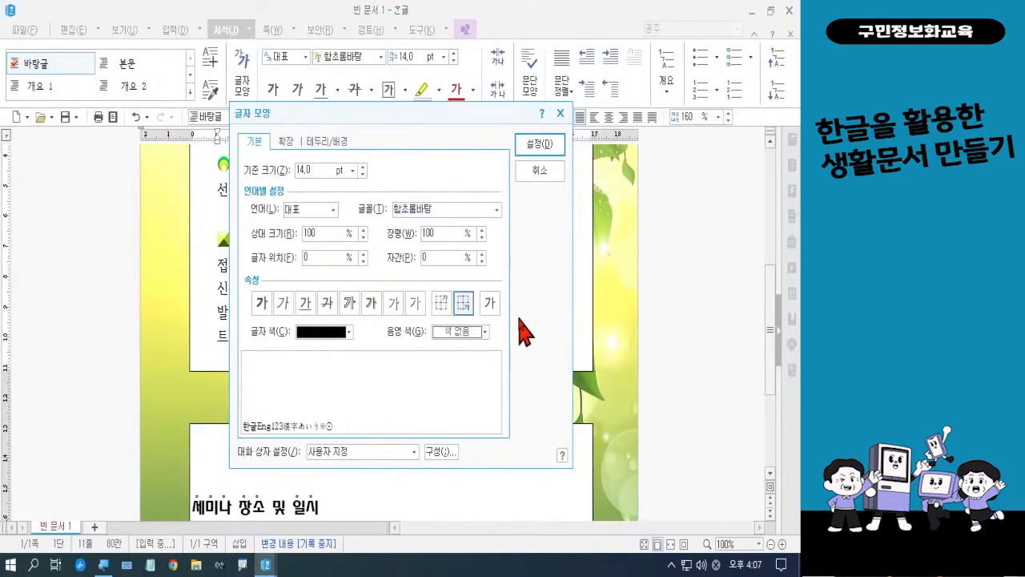
left_click(539, 145)
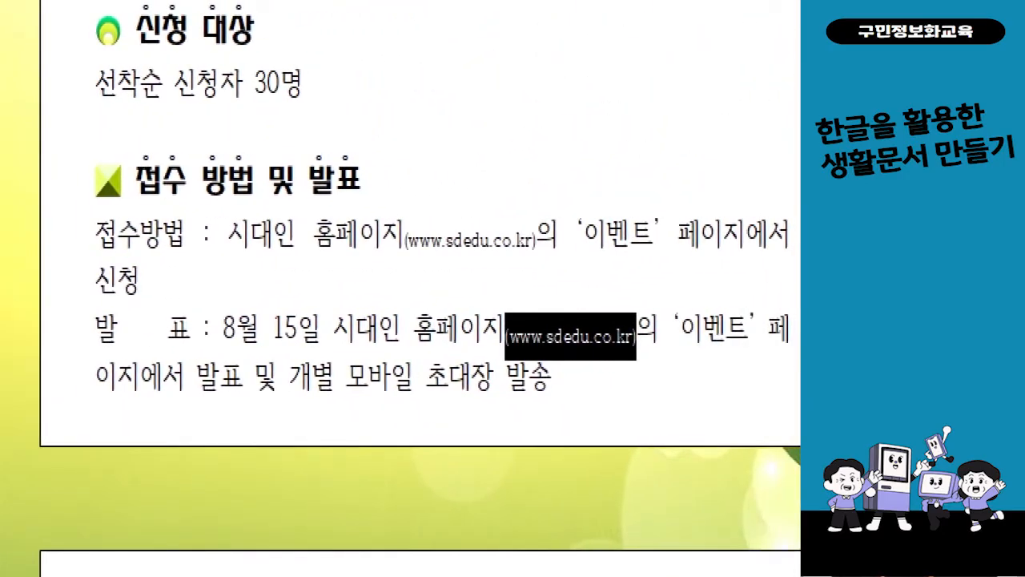
mouse_move(792, 217)
left_mouse_down()
mouse_move(776, 258)
mouse_move(516, 277)
mouse_move(100, 266)
left_mouse_up()
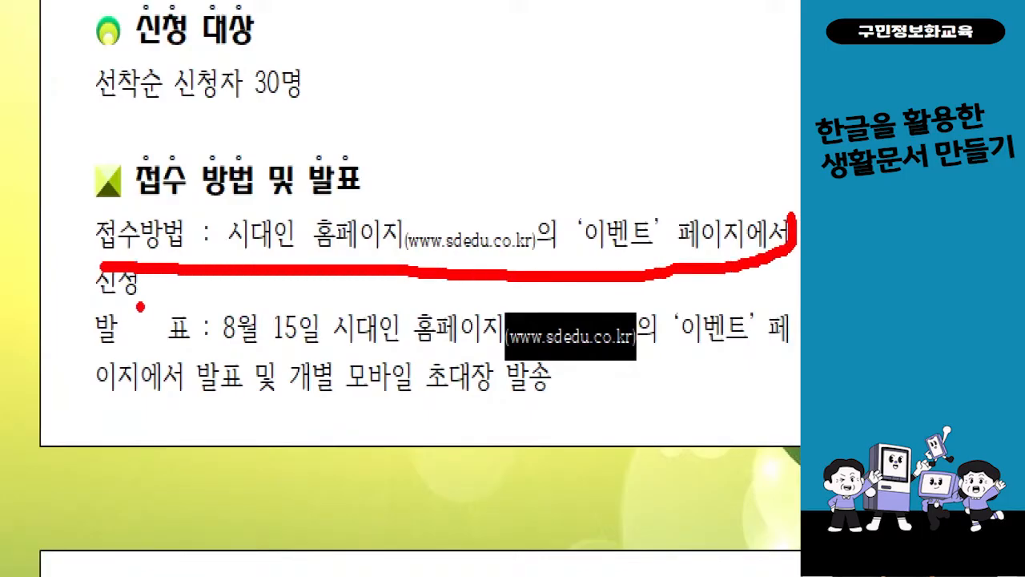
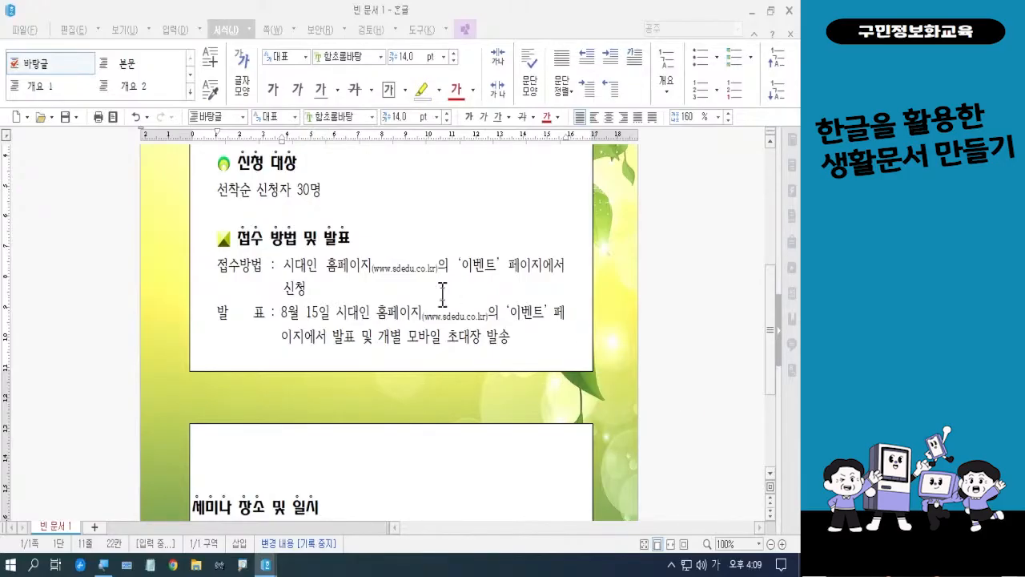
left_click_drag(216, 268, 500, 364)
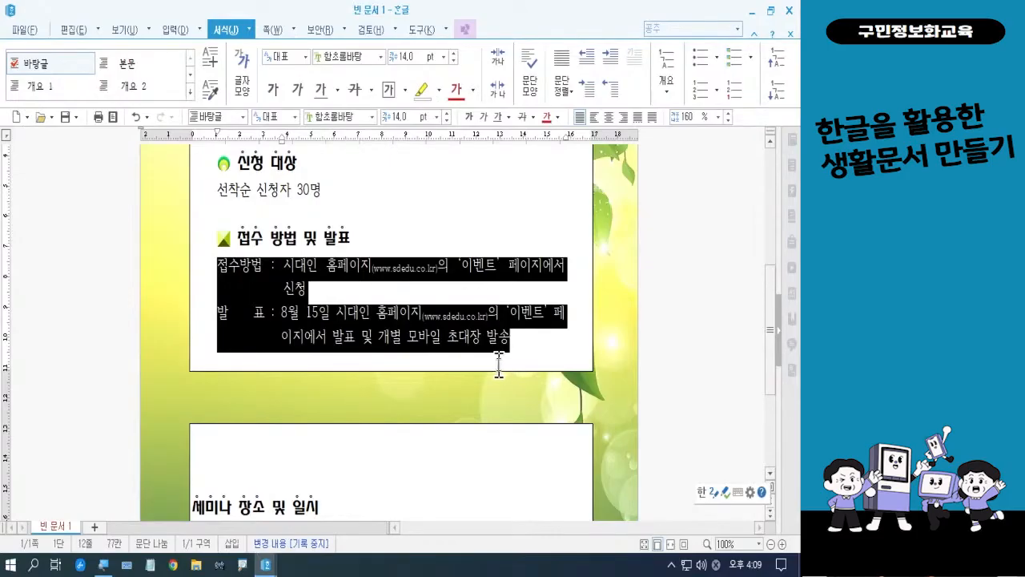
key("Escape")
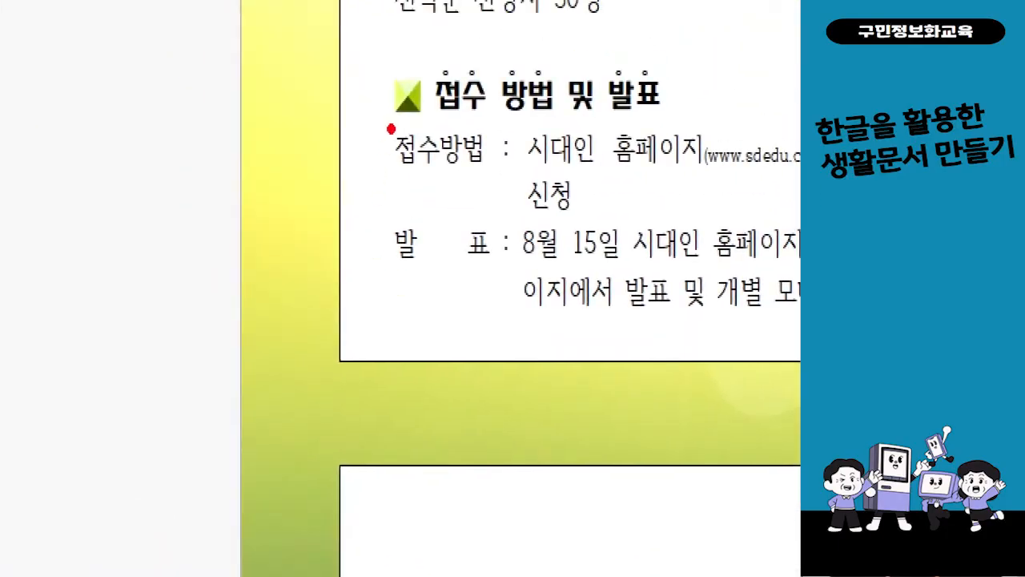
left_click_drag(392, 128, 492, 277)
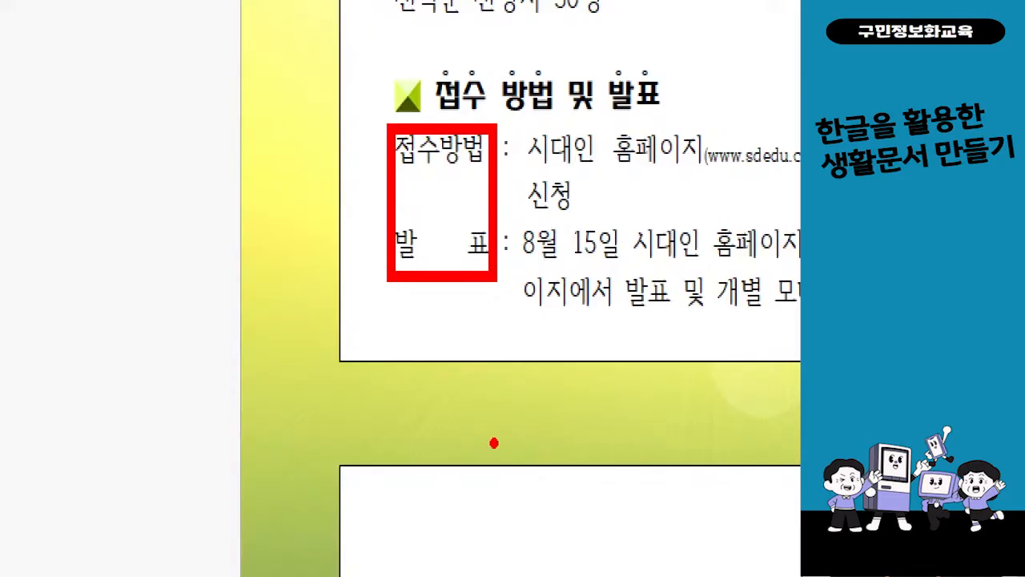
key("Escape")
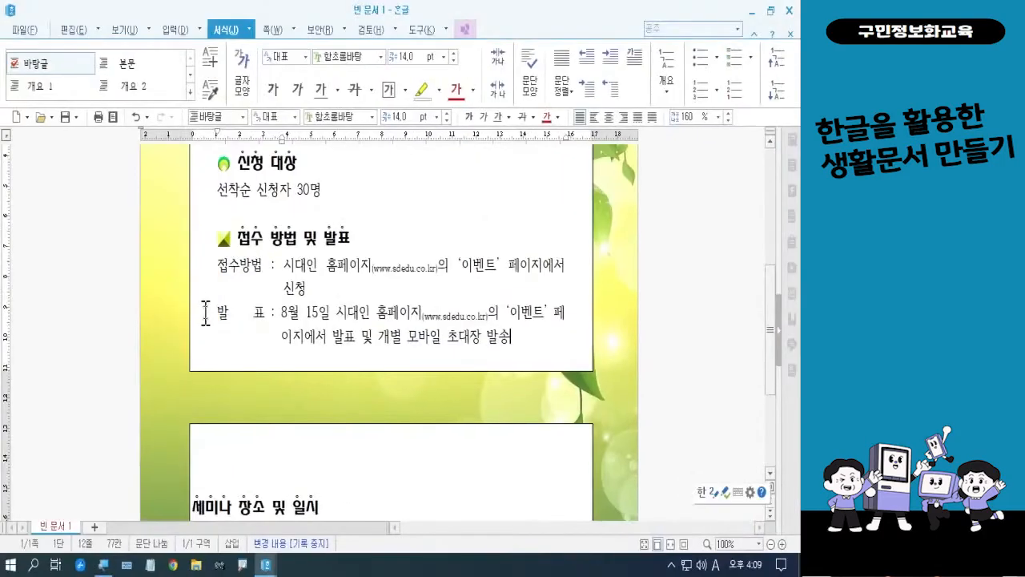
Select only the 접수방법 and 발표 labels as a column block and make them bold
left_click(220, 263)
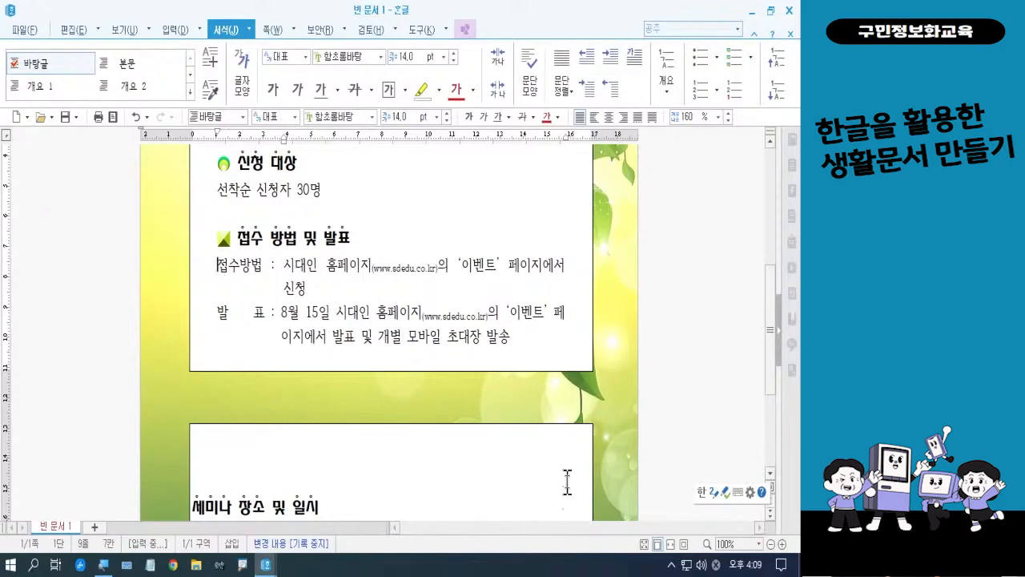
key("ctrl+1")
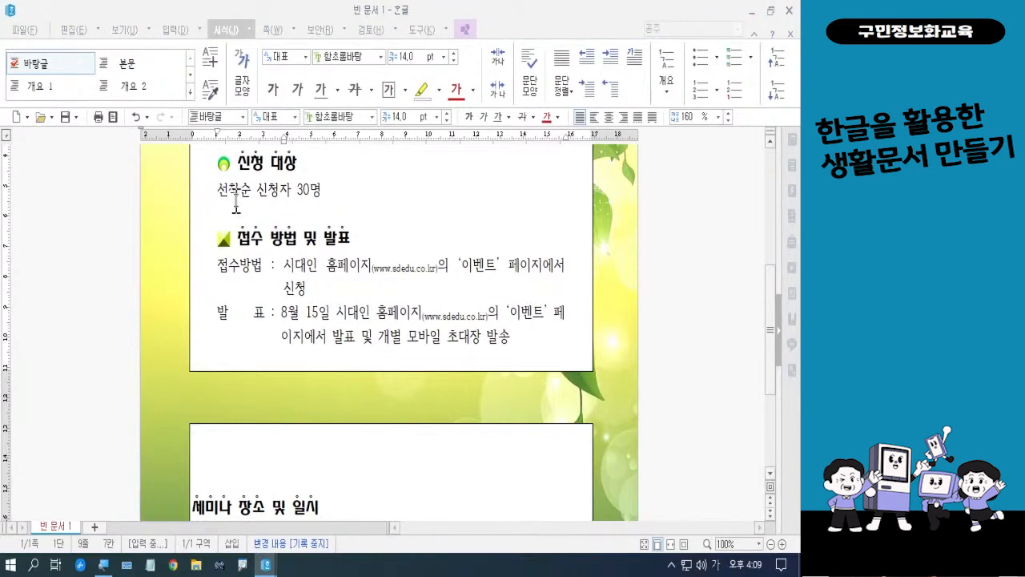
left_click(218, 262)
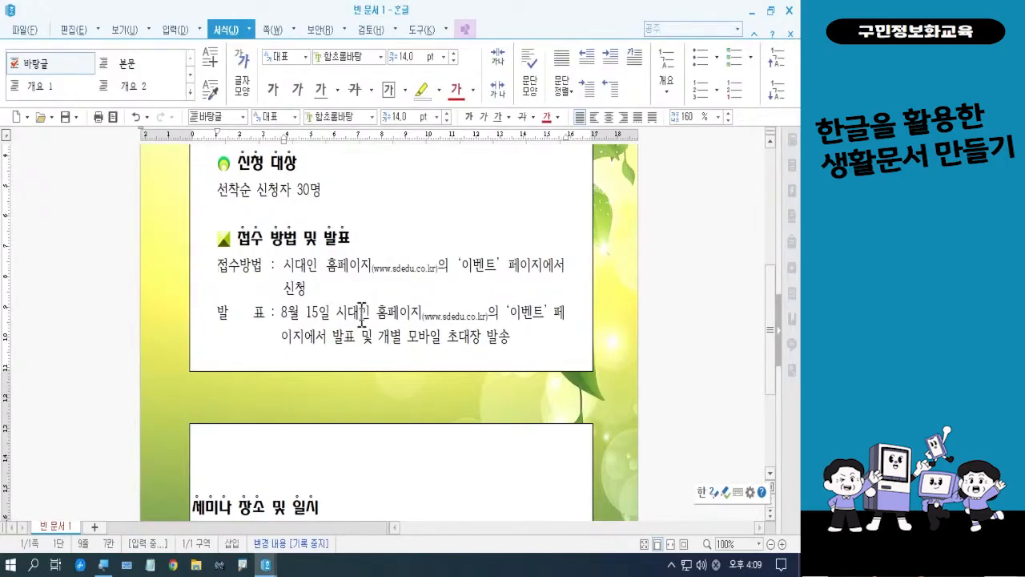
key("F3")
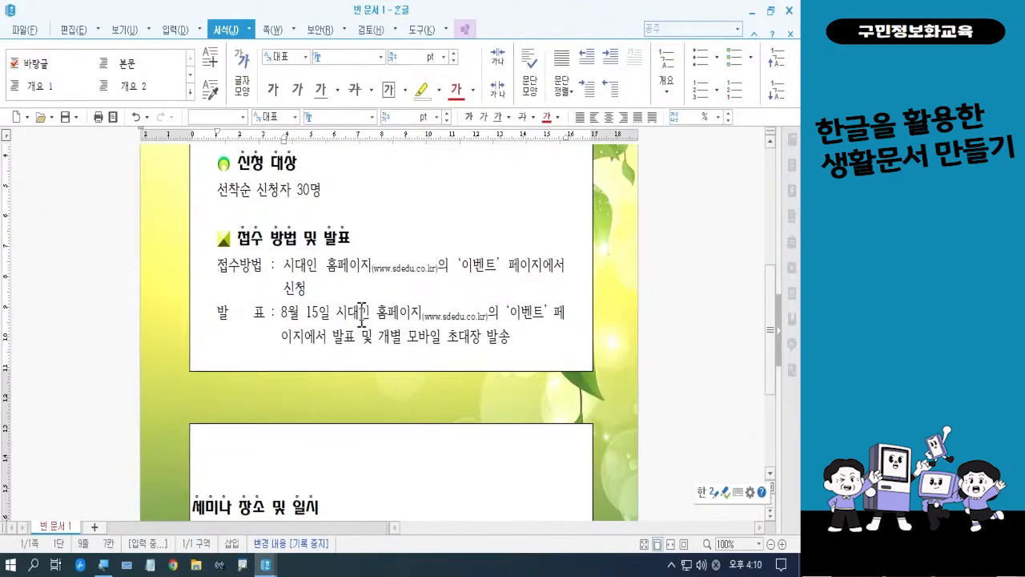
key("shift+Right")
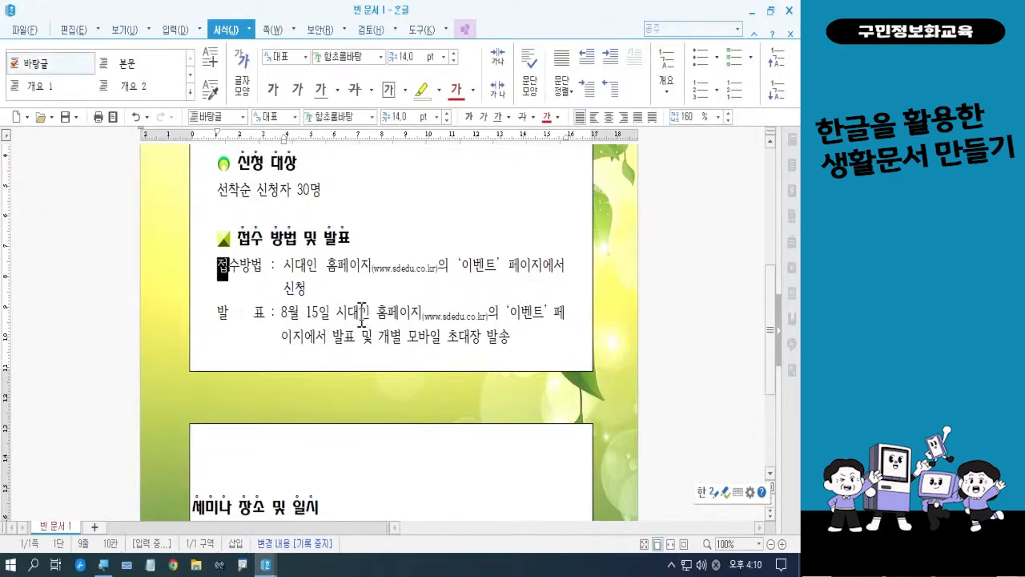
key("shift+Right")
key("shift+Right")
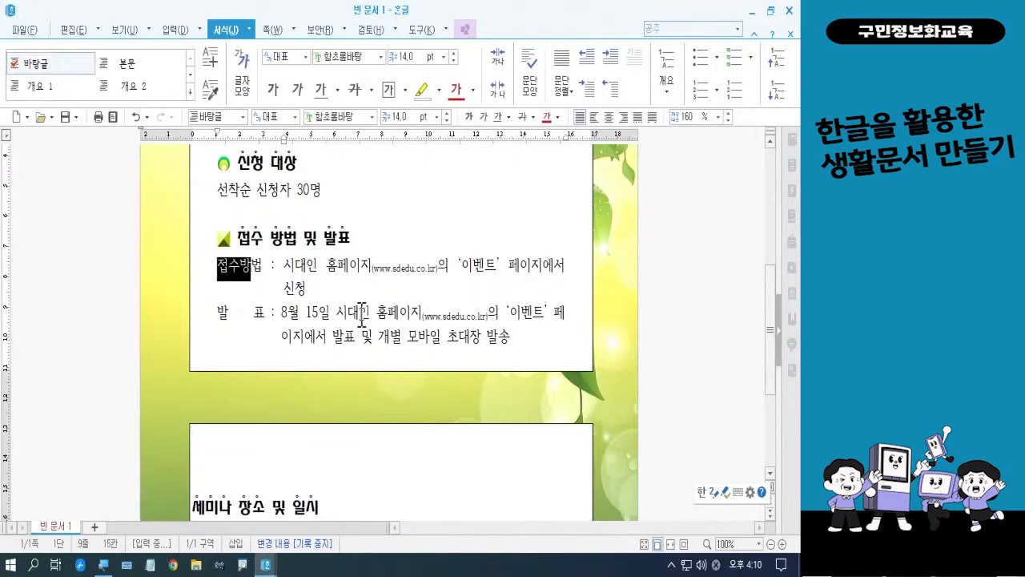
key("shift+Right")
key("ctrl+shift+Right")
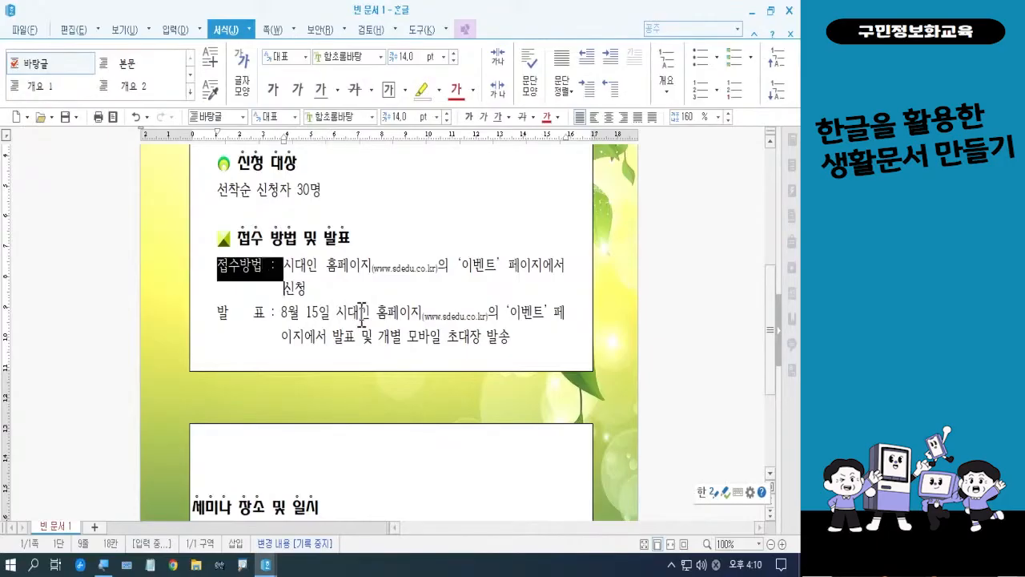
key("Down")
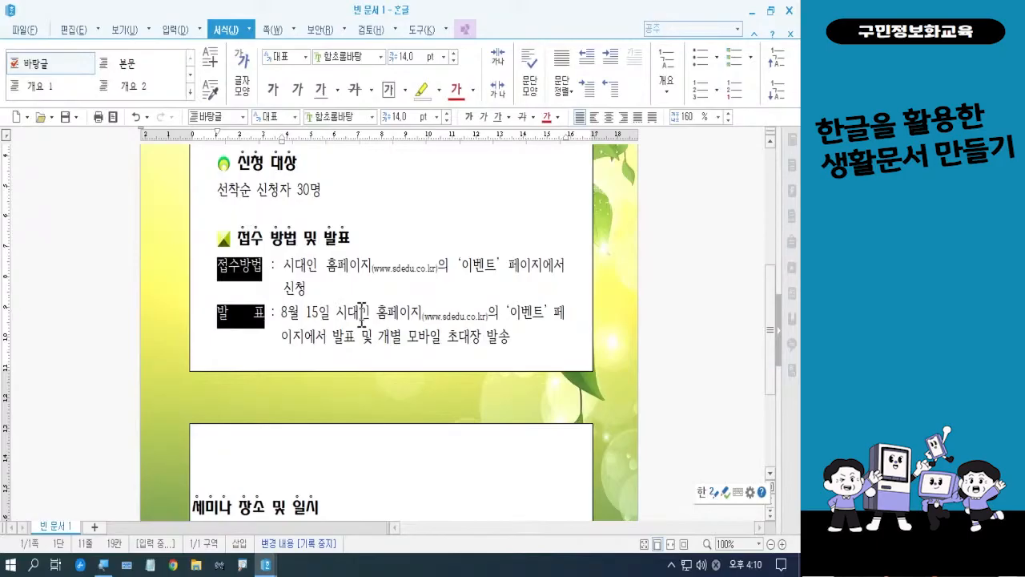
left_click(470, 118)
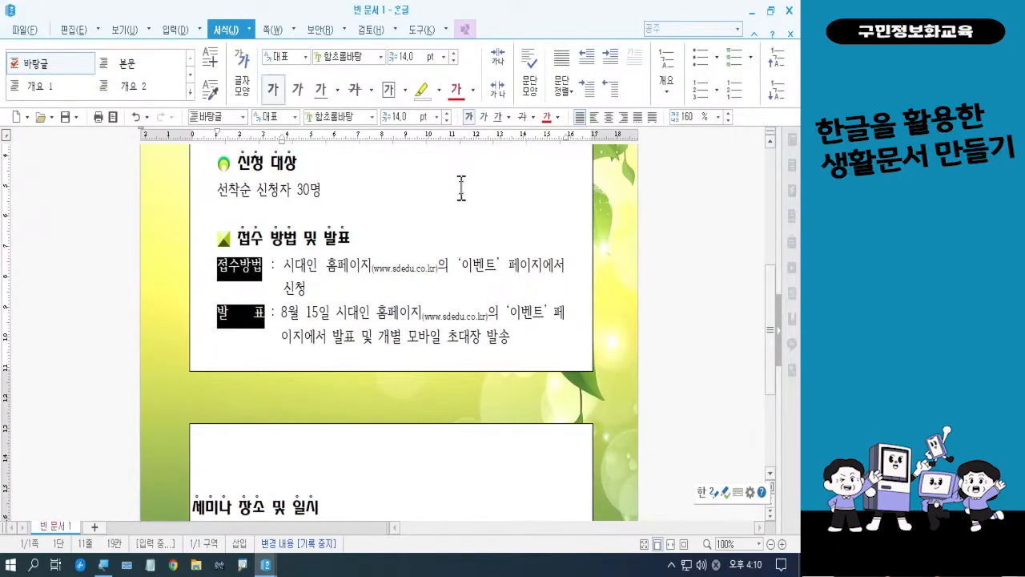
key("Escape")
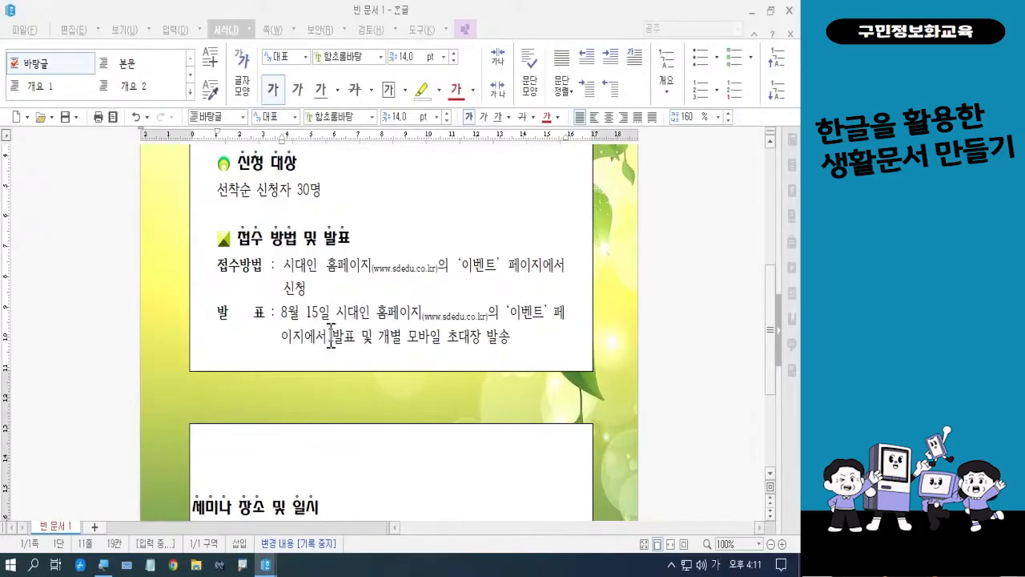
Set the left and right paragraph margins of the heading and two lines in the lower text box to 30 pt
scroll(331, 335, "down", 3)
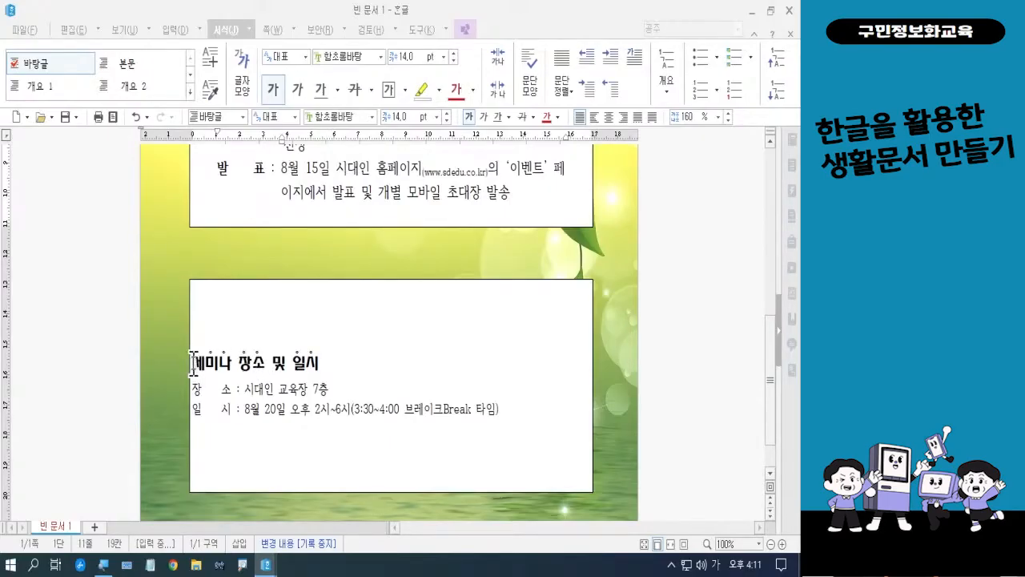
left_click_drag(193, 362, 518, 420)
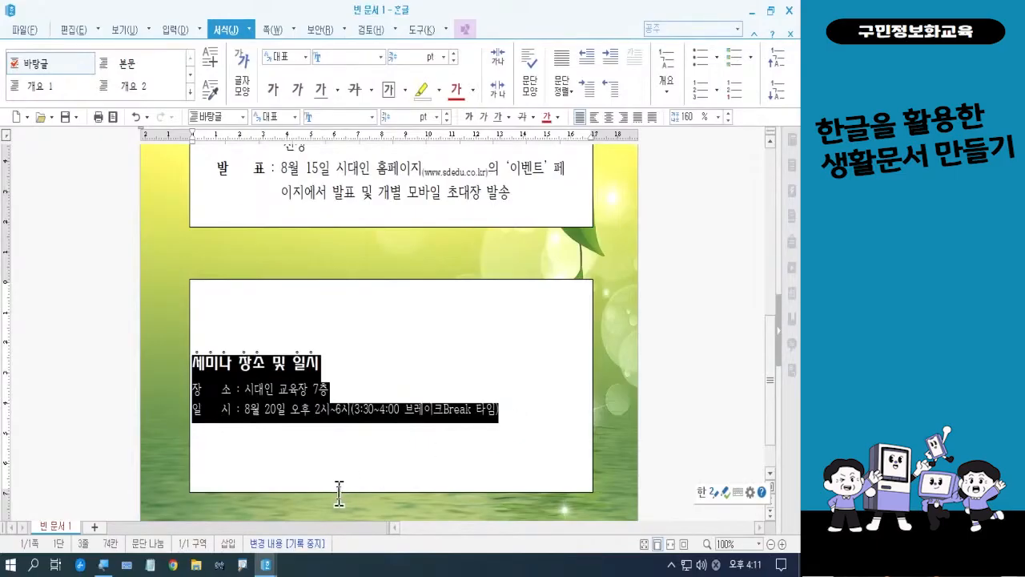
right_click(319, 413)
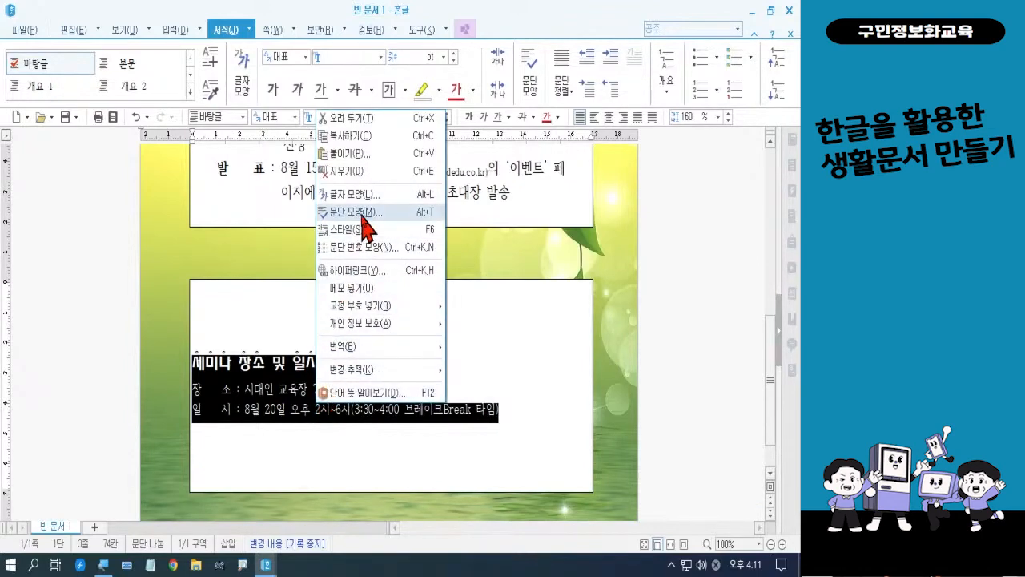
left_click(362, 213)
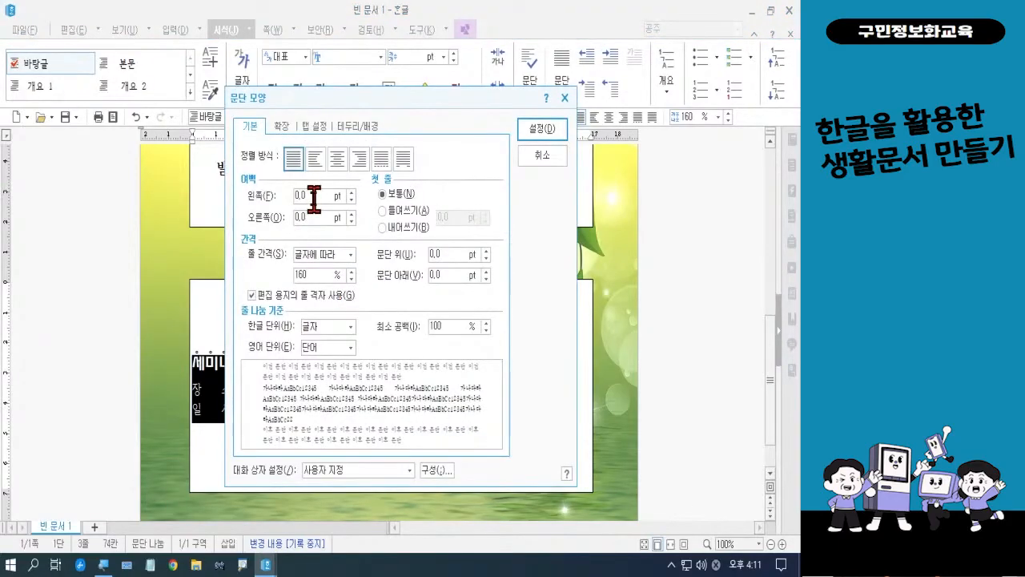
type("30")
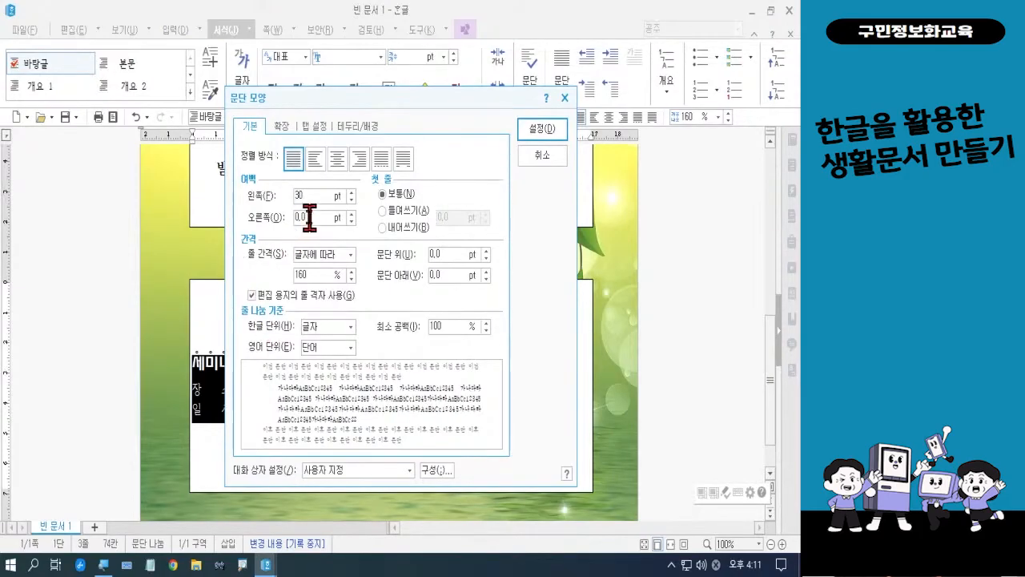
left_click_drag(309, 218, 280, 218)
type("30")
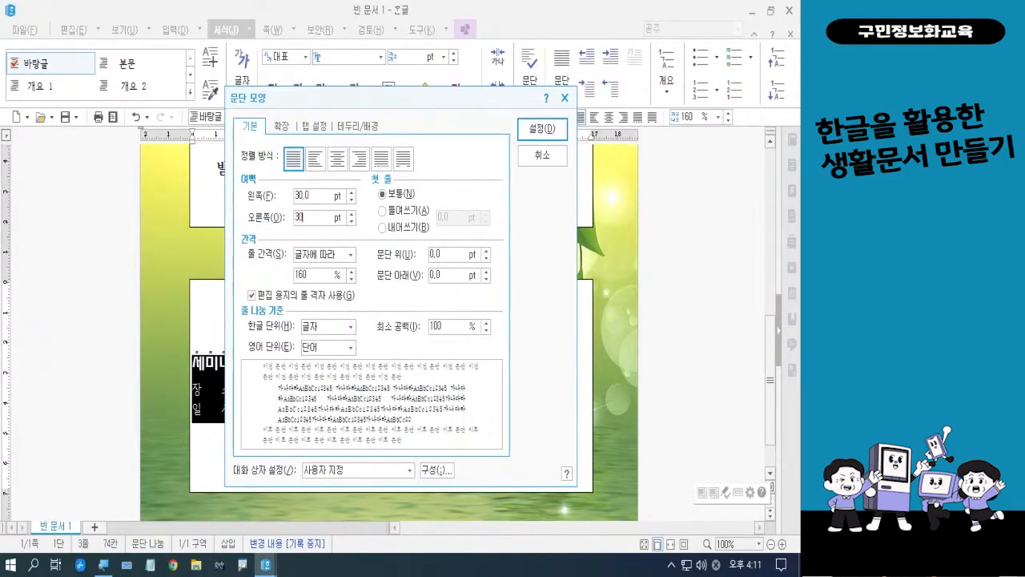
left_click(536, 135)
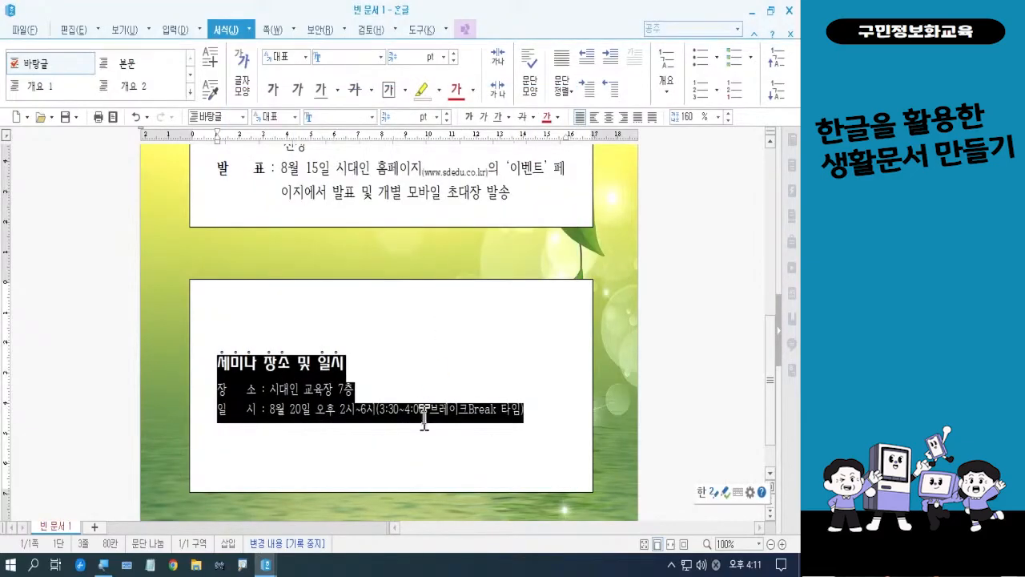
left_click(423, 422)
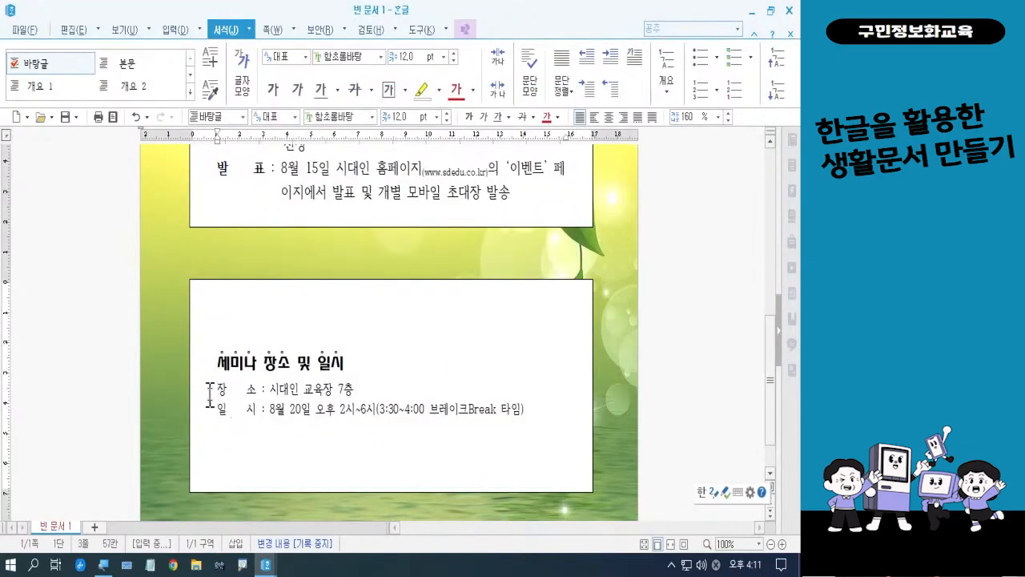
Set the font size of the 장소 and 일시 lines in the lower text box to 14 pt
left_click_drag(217, 390, 525, 410)
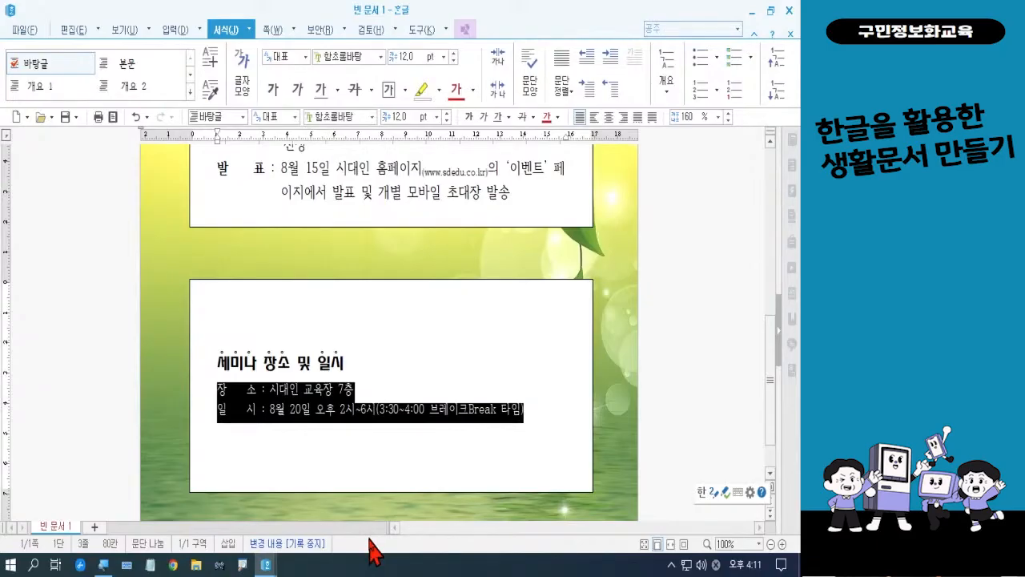
left_click(437, 117)
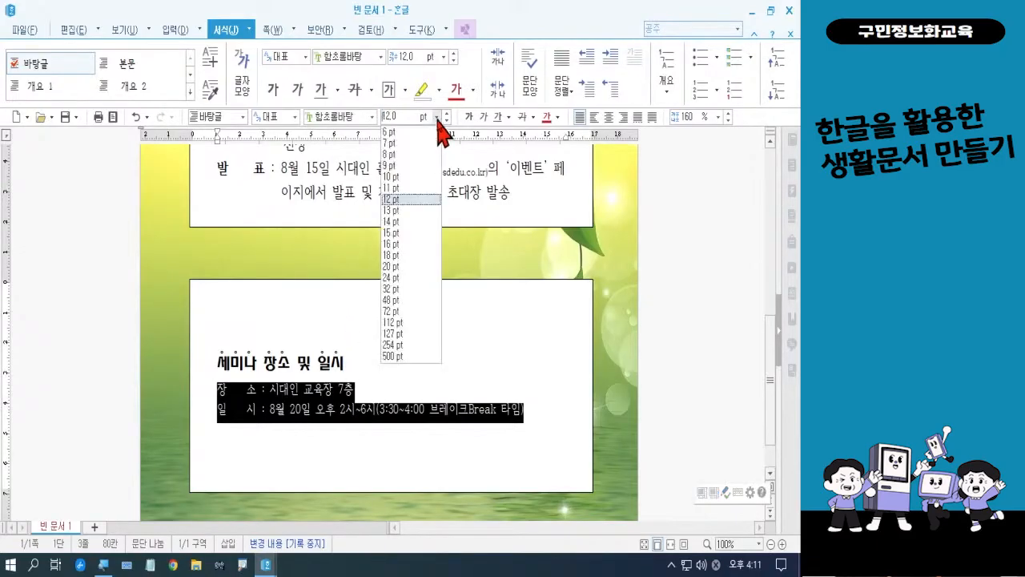
left_click(406, 221)
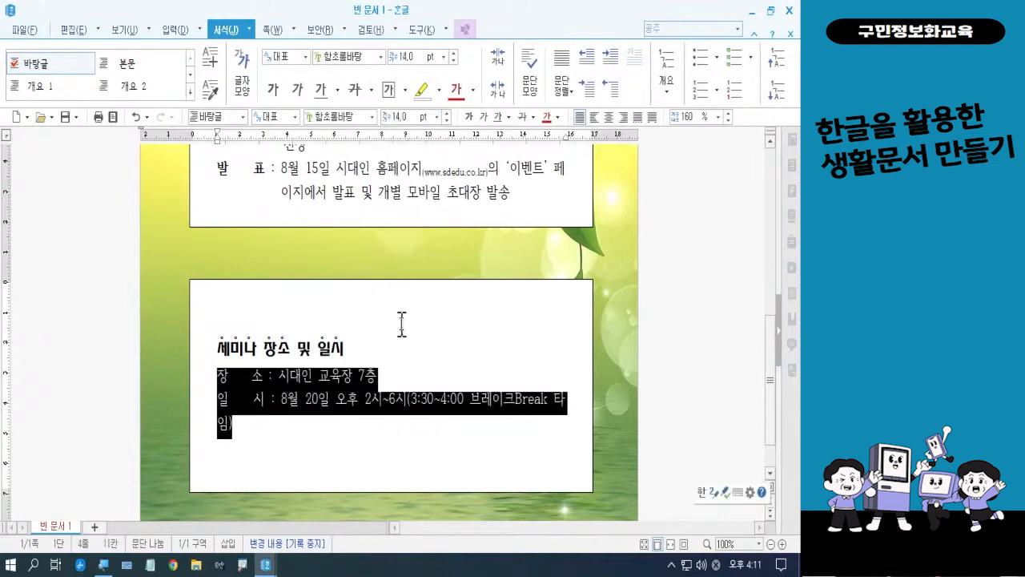
left_click(381, 451)
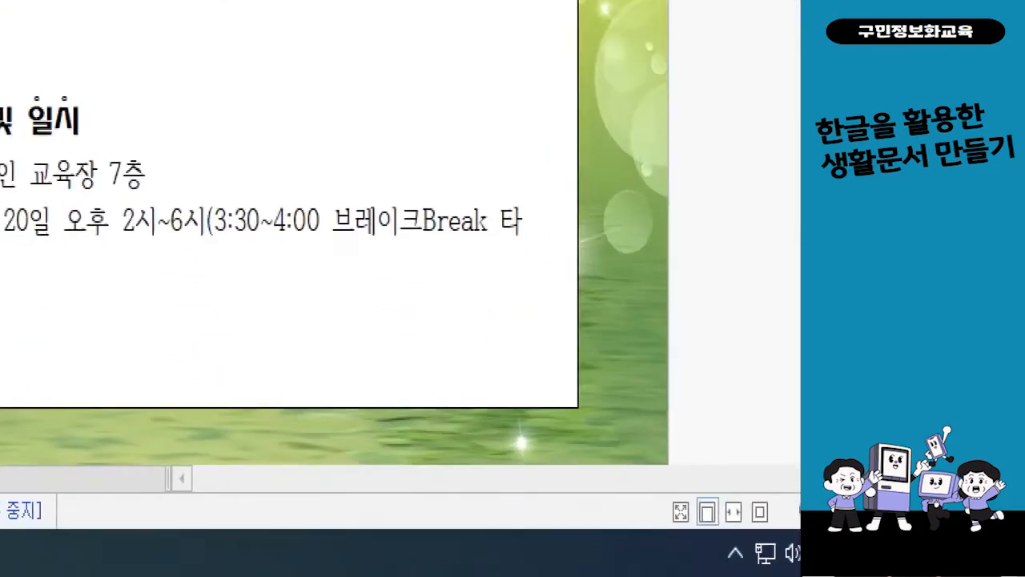
Format the word Break in the 일시 line as superscript through the 글자 모양 settings
left_click(402, 340)
left_click_drag(435, 193, 509, 258)
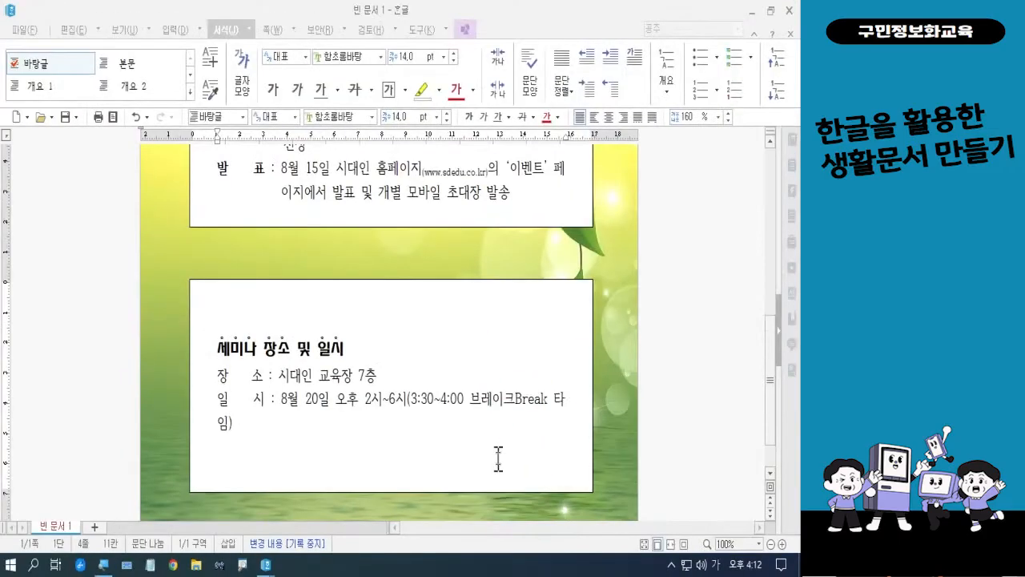
left_click_drag(514, 398, 548, 400)
key("F12")
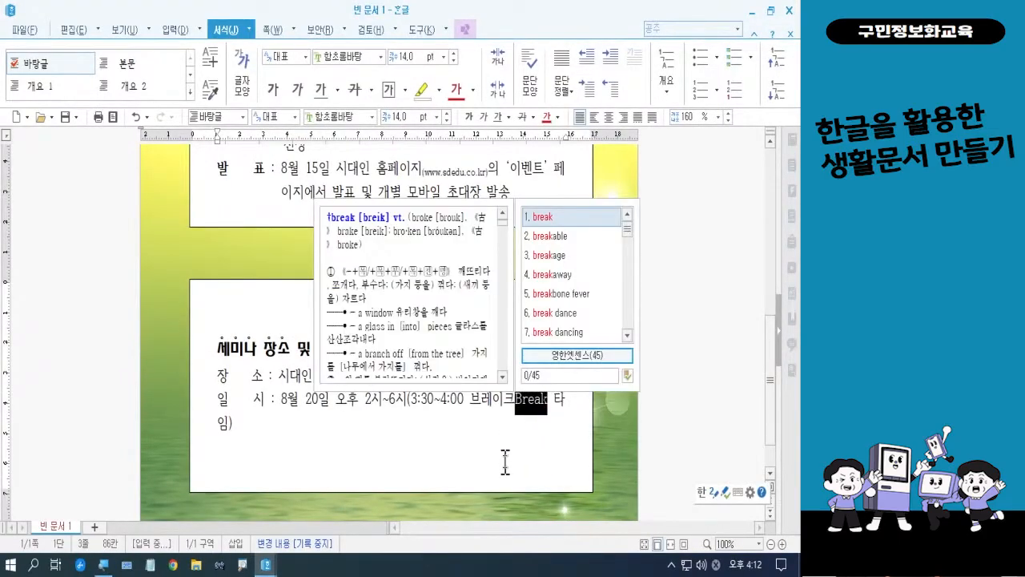
key("Escape")
right_click(530, 422)
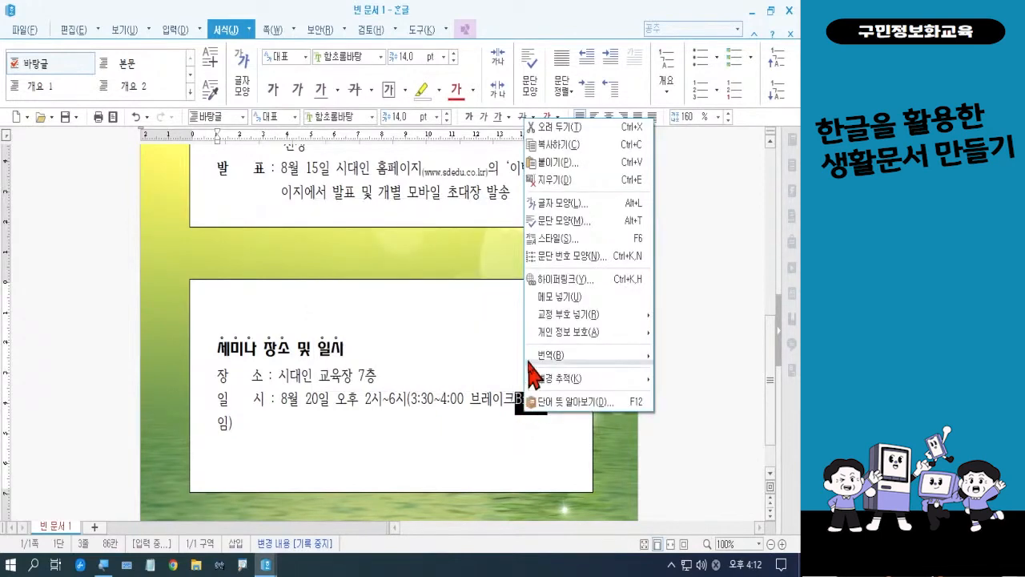
left_click(558, 207)
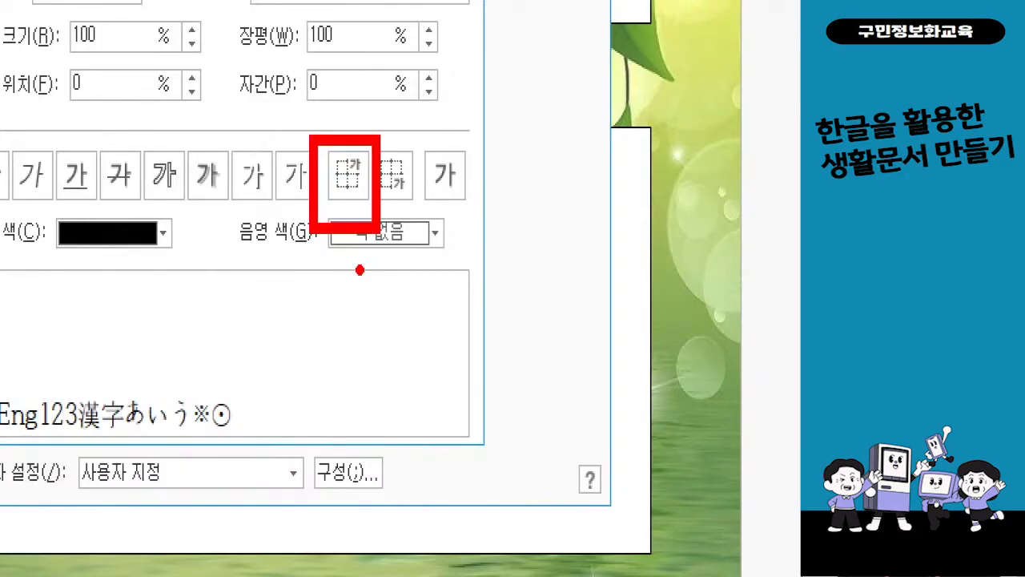
left_click_drag(348, 212, 349, 372)
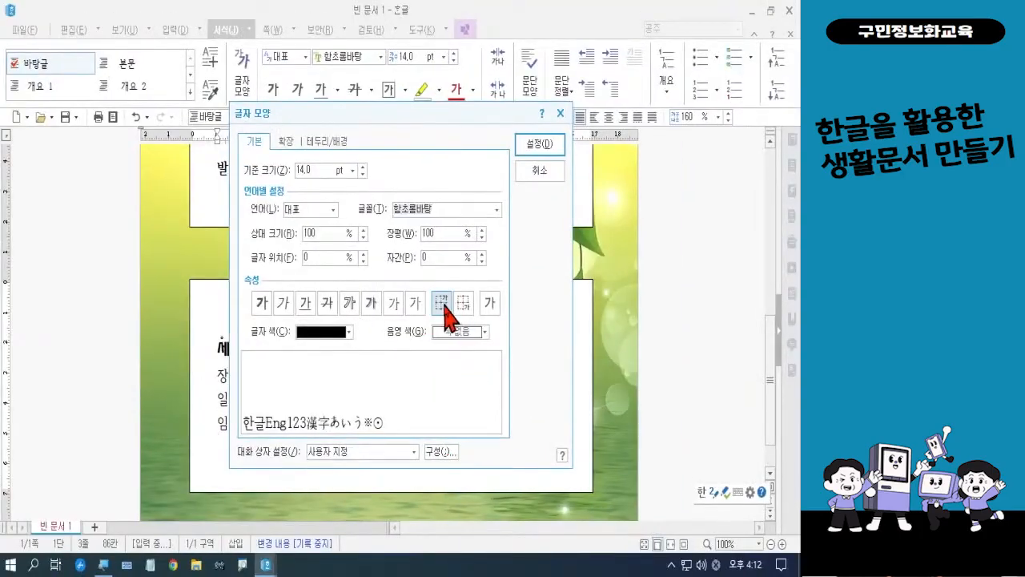
left_click(347, 175)
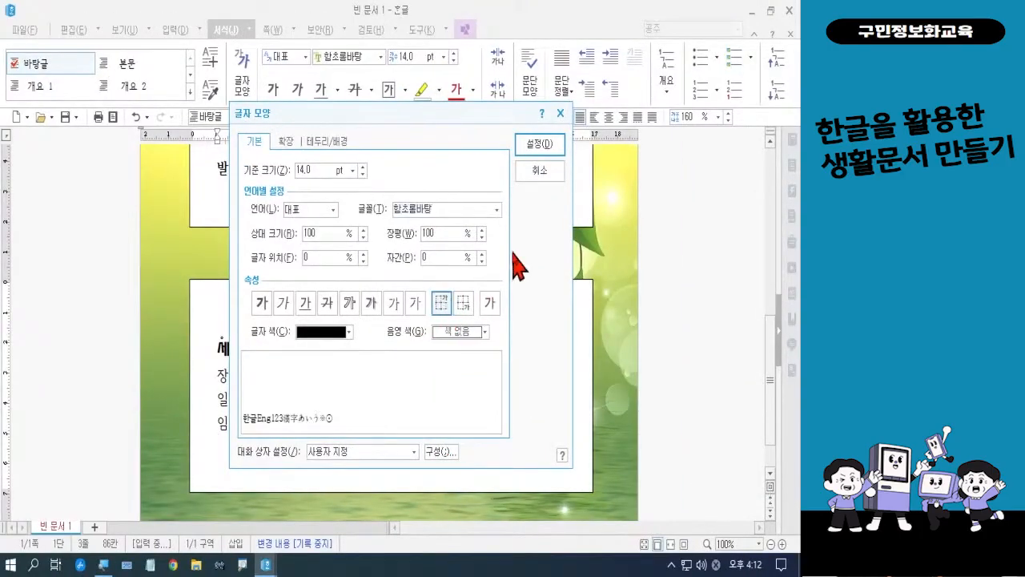
left_click(539, 144)
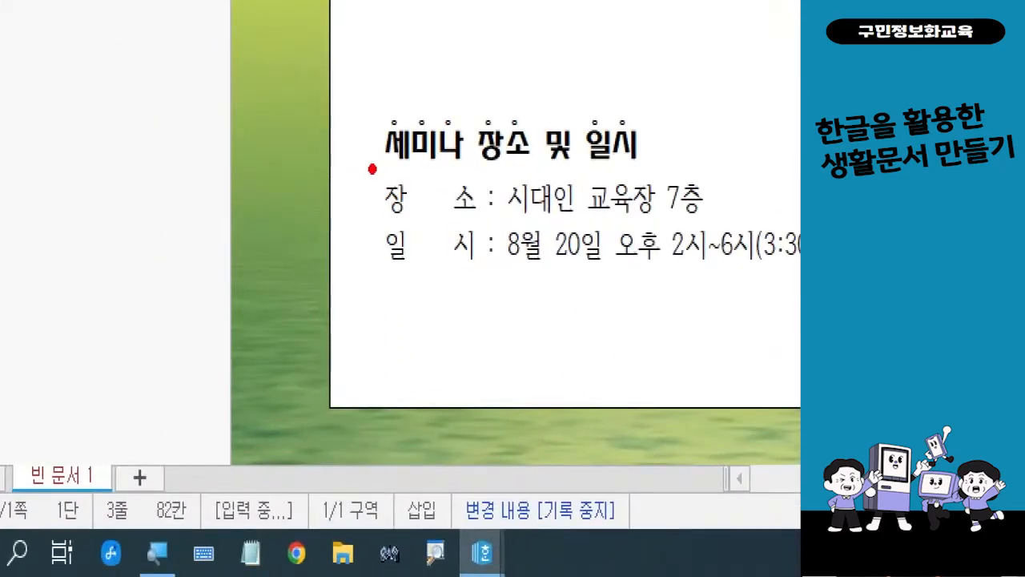
Select only the 장소 and 일시 labels in the lower text box as a column block and make them bold
left_click_drag(372, 168, 481, 275)
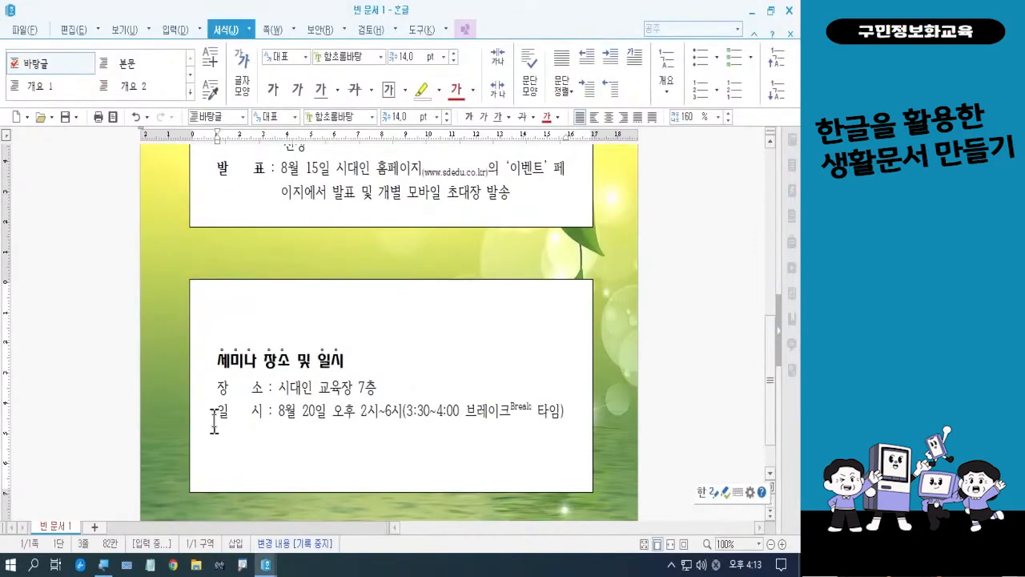
left_click(217, 388)
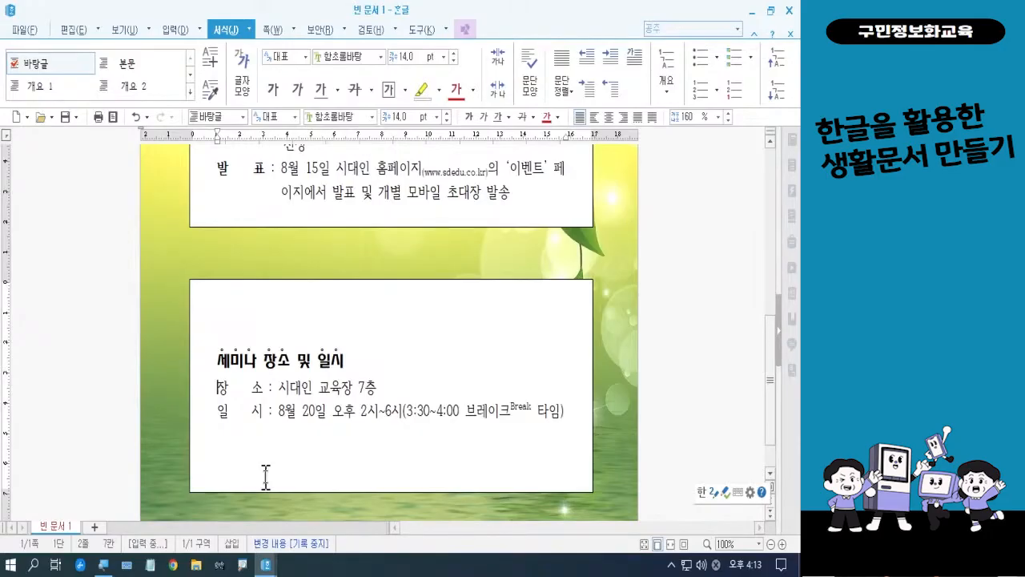
key("F3")
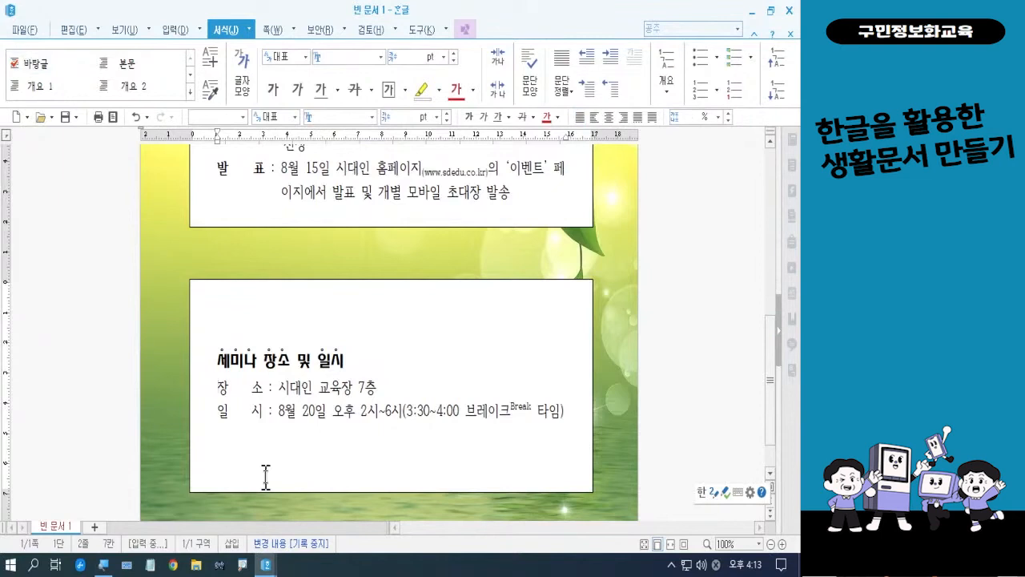
key("Right")
key("Right")
key("Right")
key("Right")
key("Right")
key("Right")
key("Right")
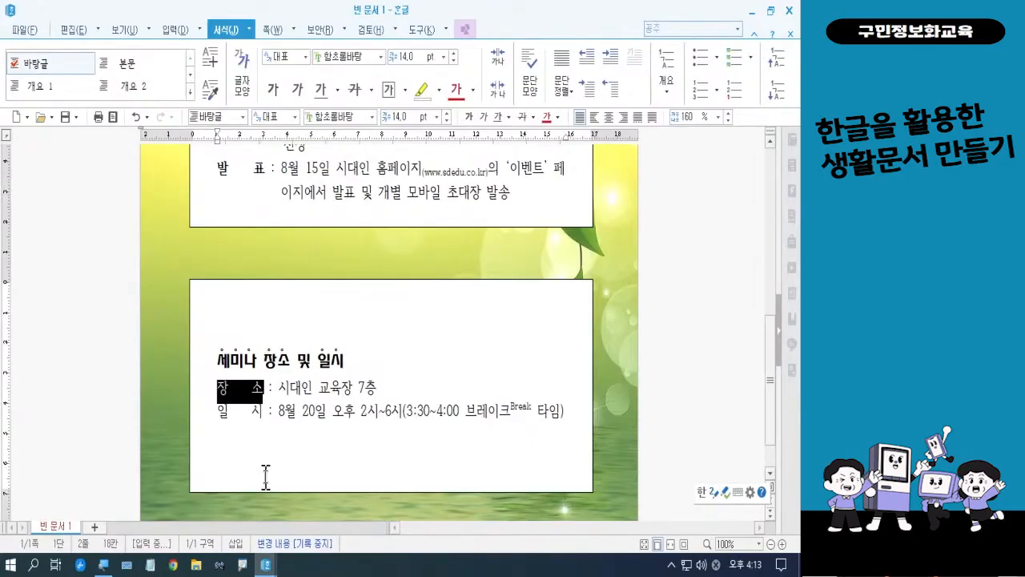
key("Down")
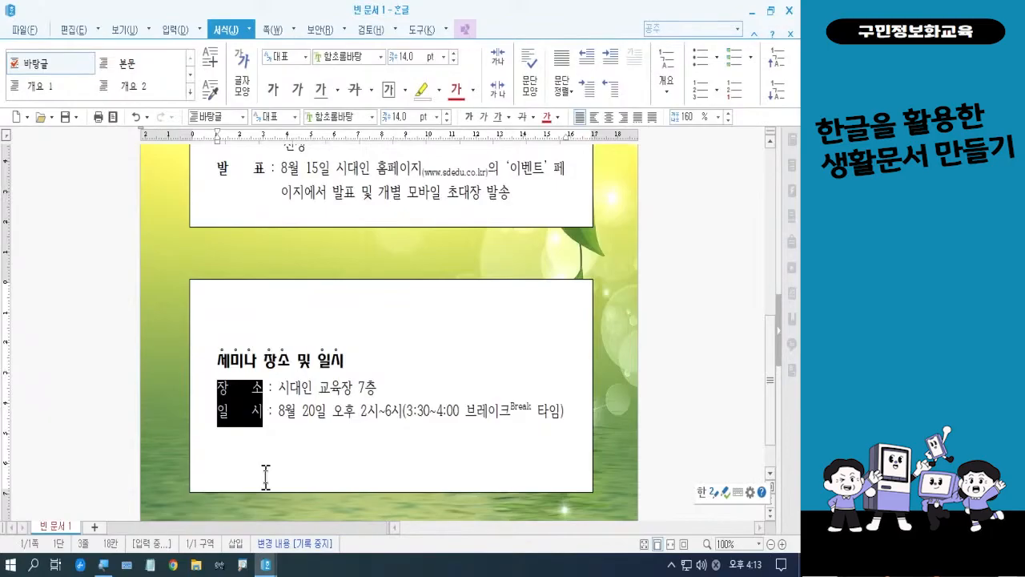
left_click(469, 116)
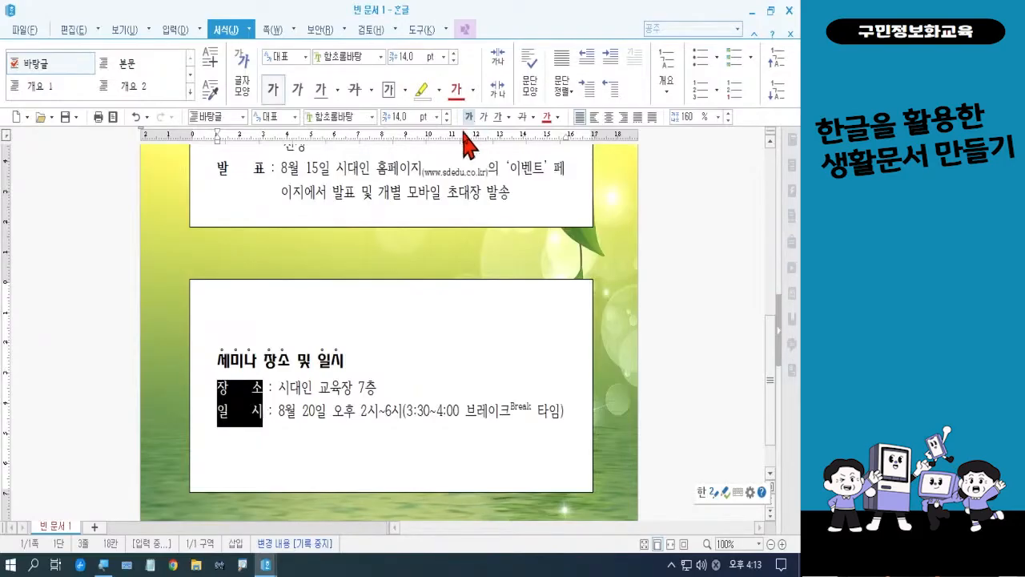
left_click(449, 203)
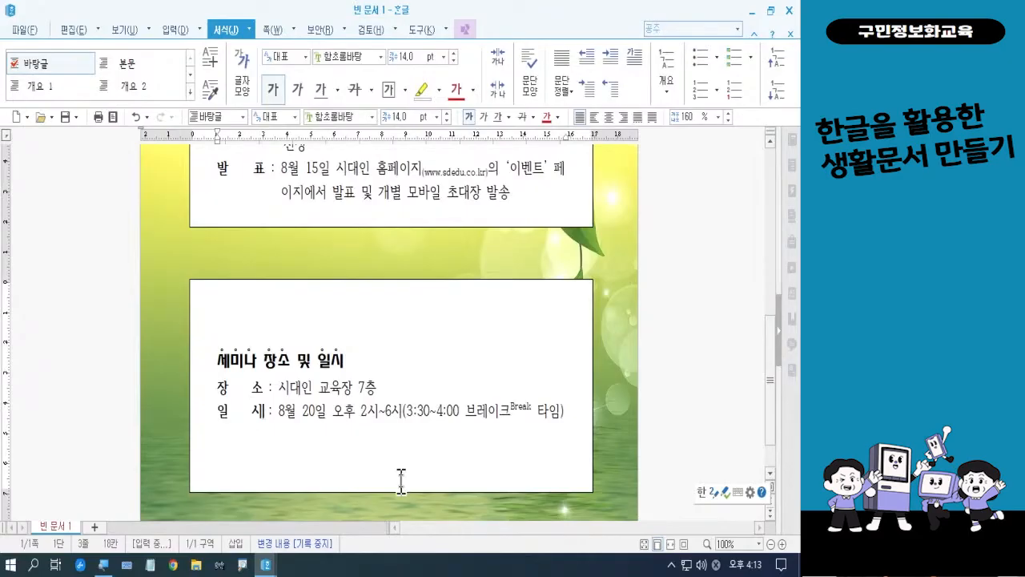
Add the picture bullet of blue squares forming an arrow to the 세미나 장소 및 일시 heading
left_click(215, 361)
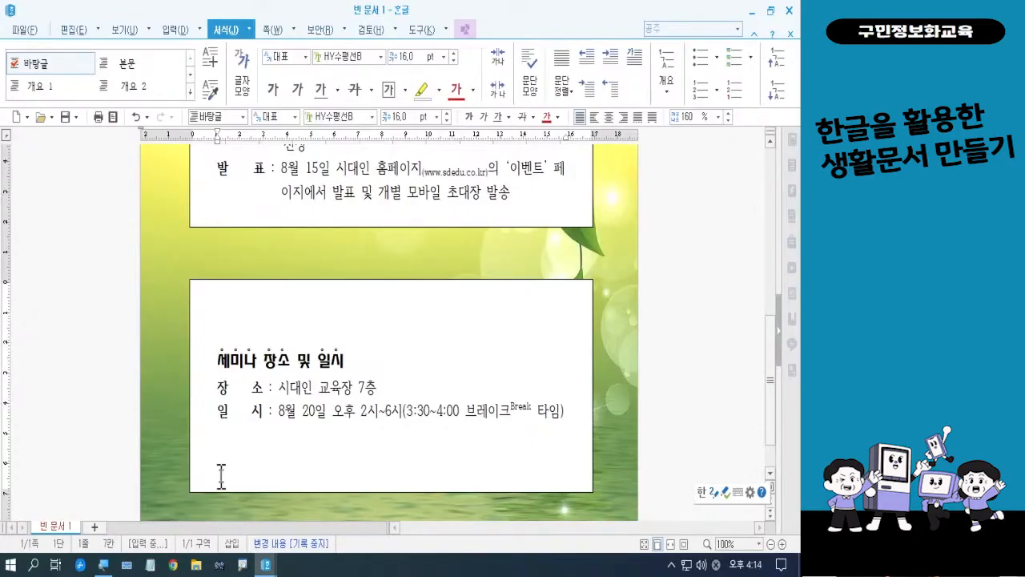
left_click(751, 58)
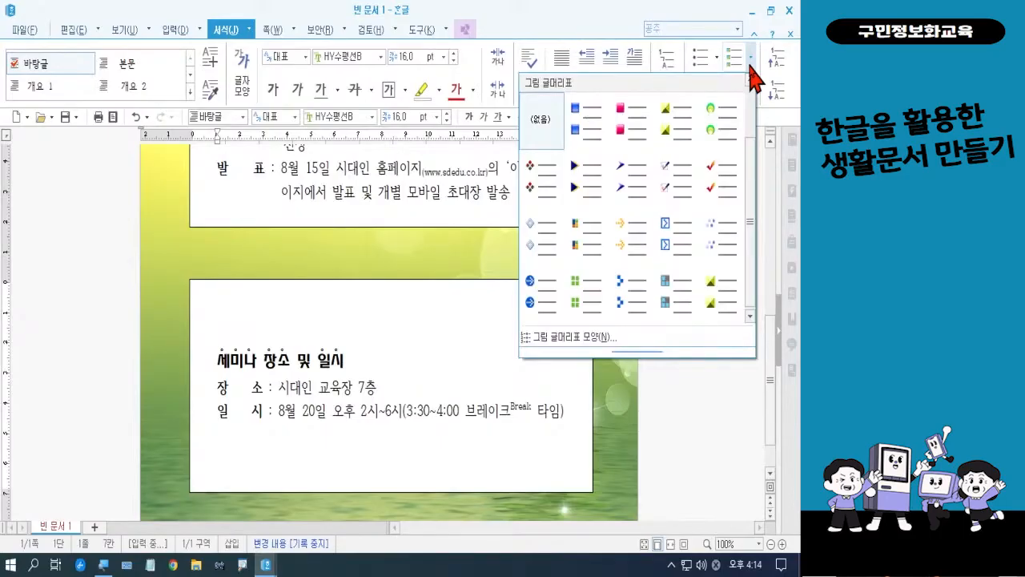
left_click(629, 292)
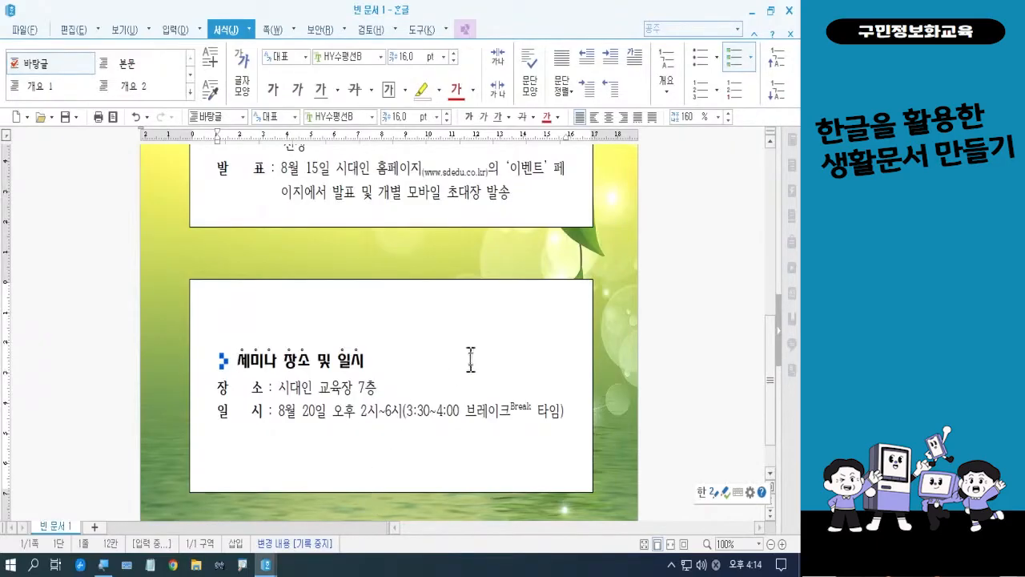
Set the upper text box's border line type to 선 없음 in its object properties
scroll(474, 357, "up", 4)
scroll(478, 353, "up", 3)
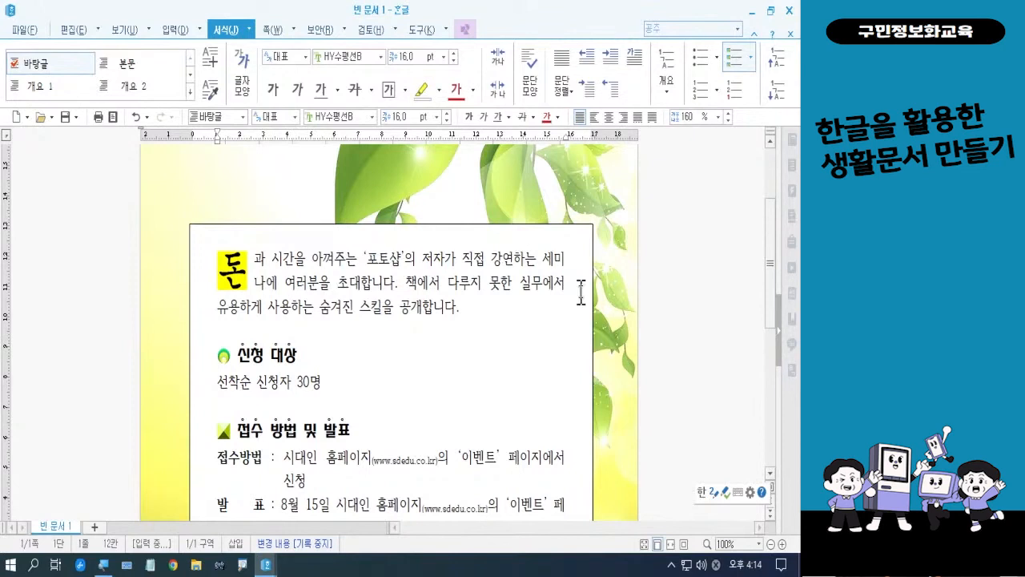
left_click(542, 382)
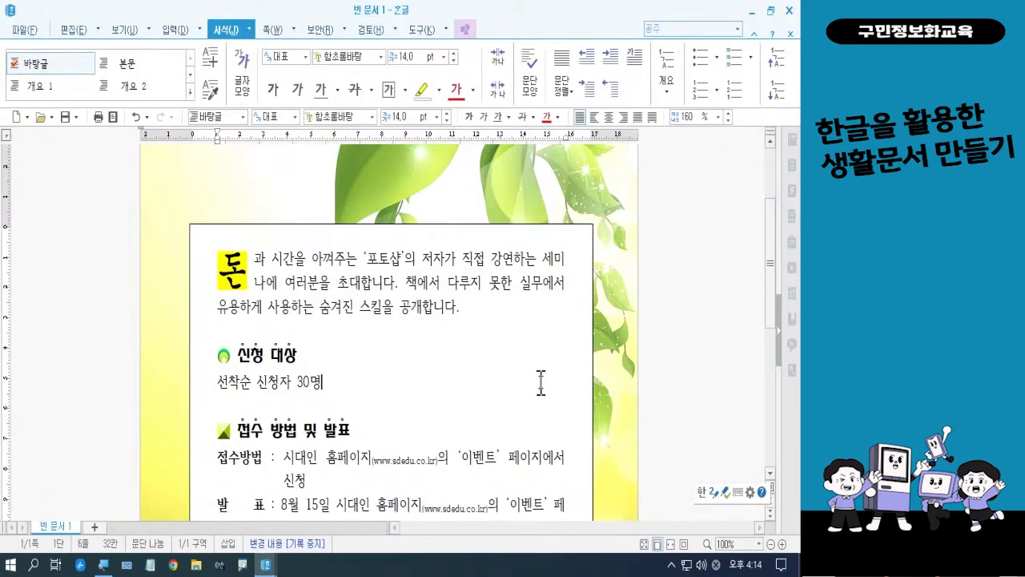
right_click(541, 382)
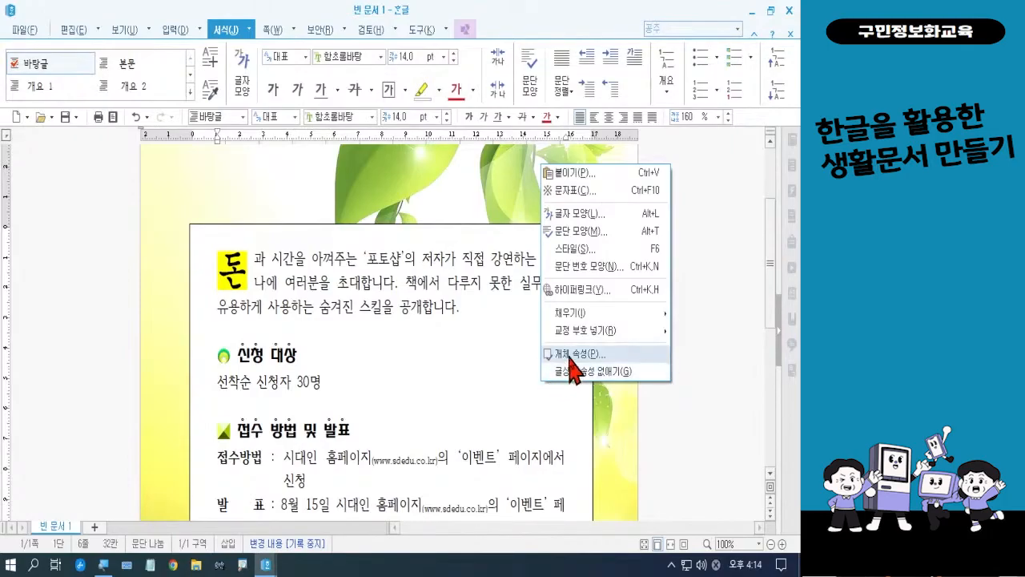
left_click(569, 358)
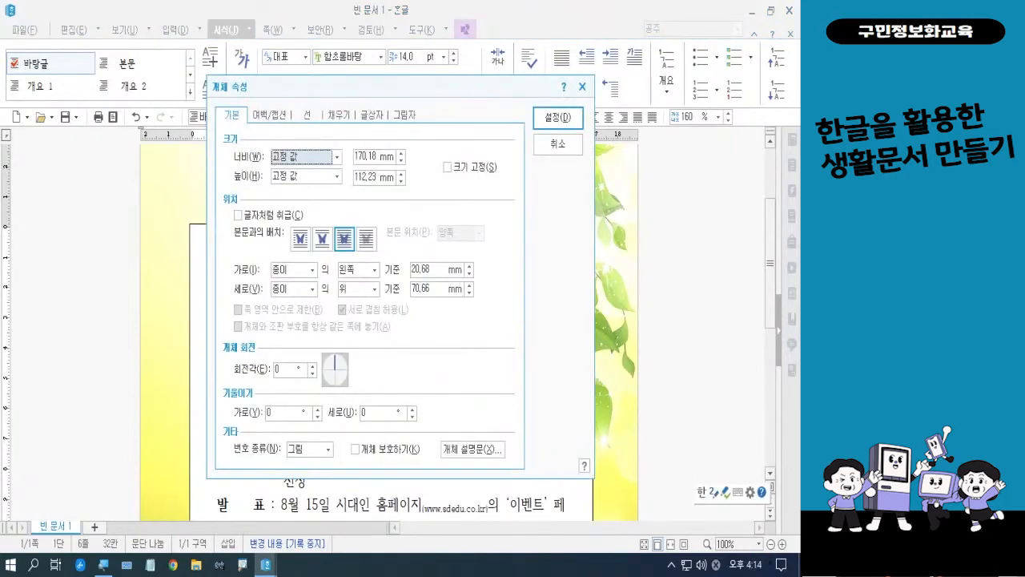
key("ctrl+2")
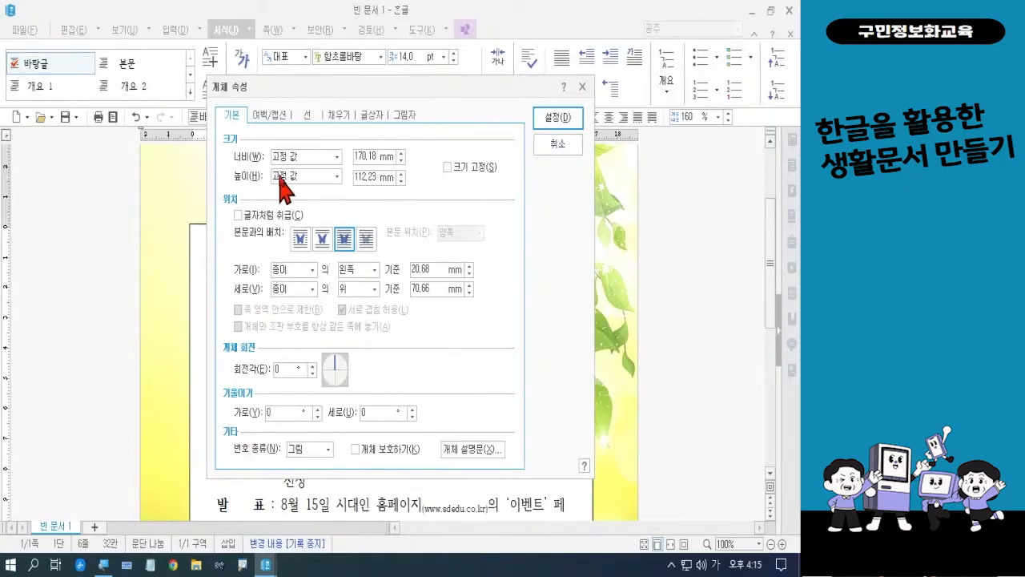
left_click(303, 117)
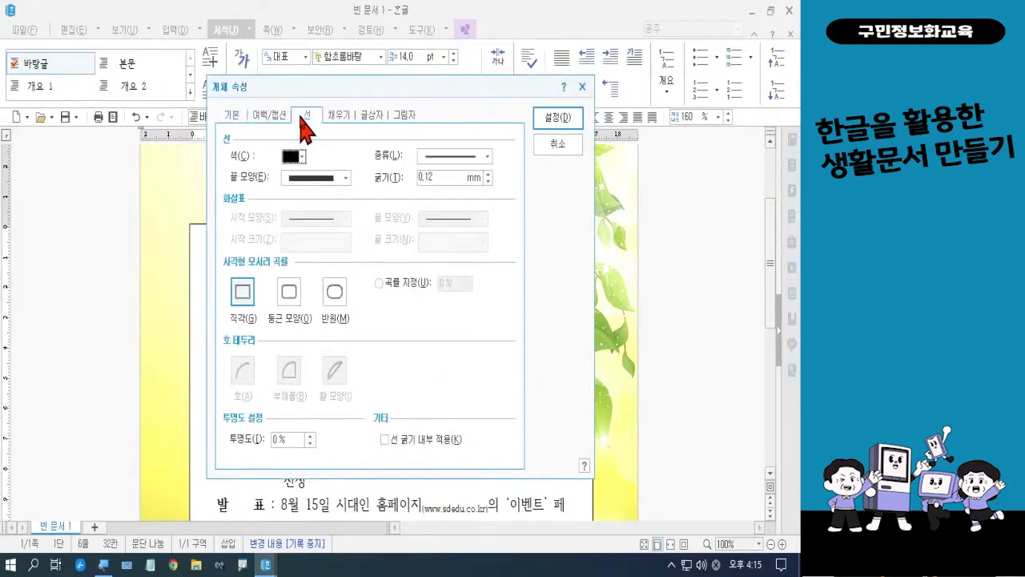
left_click(427, 156)
left_click(428, 168)
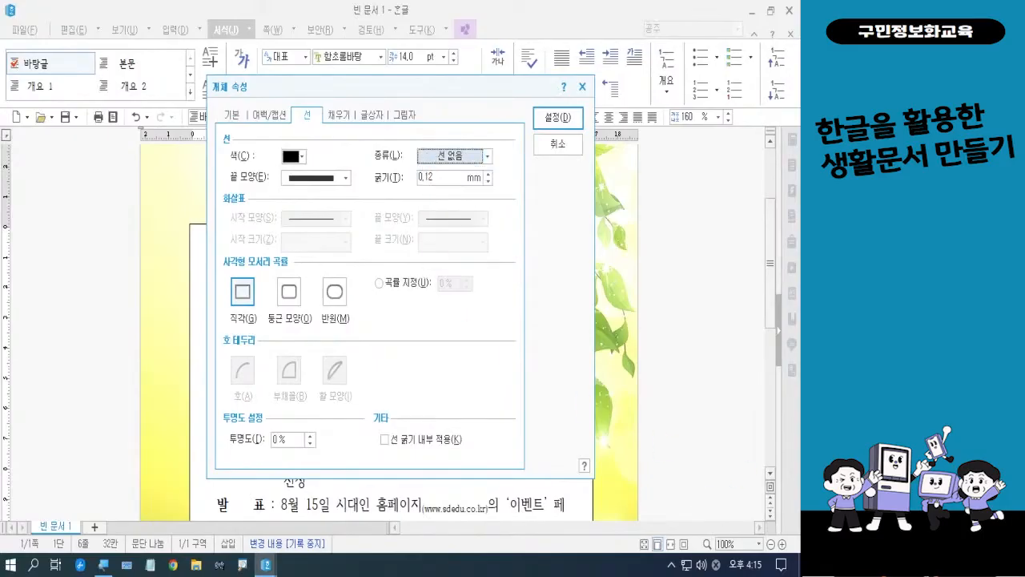
left_click(559, 118)
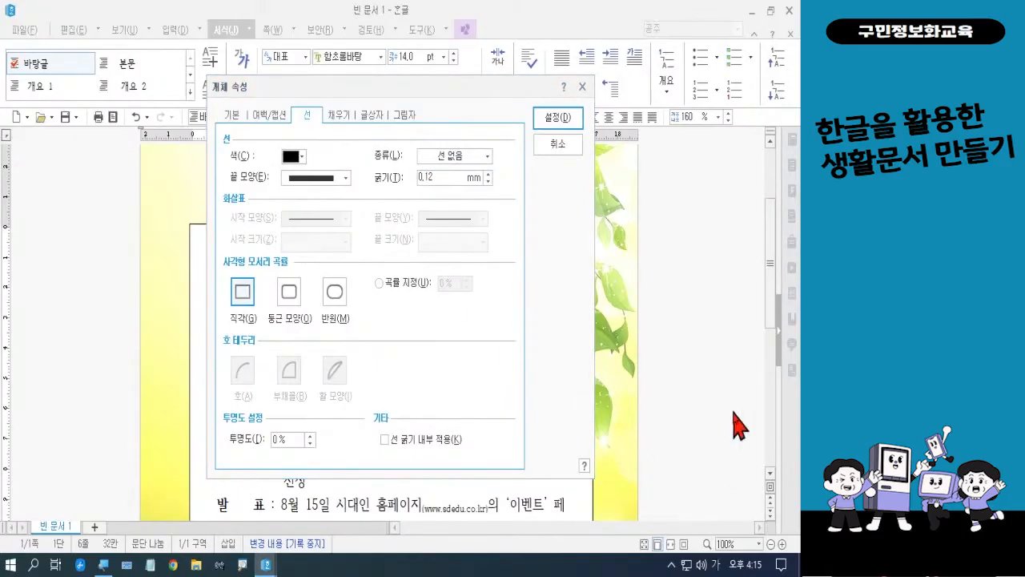
Fill the upper text box with orange (RGB 255,102,0) 80% lighter and set the fill transparency to 30%
left_click(348, 117)
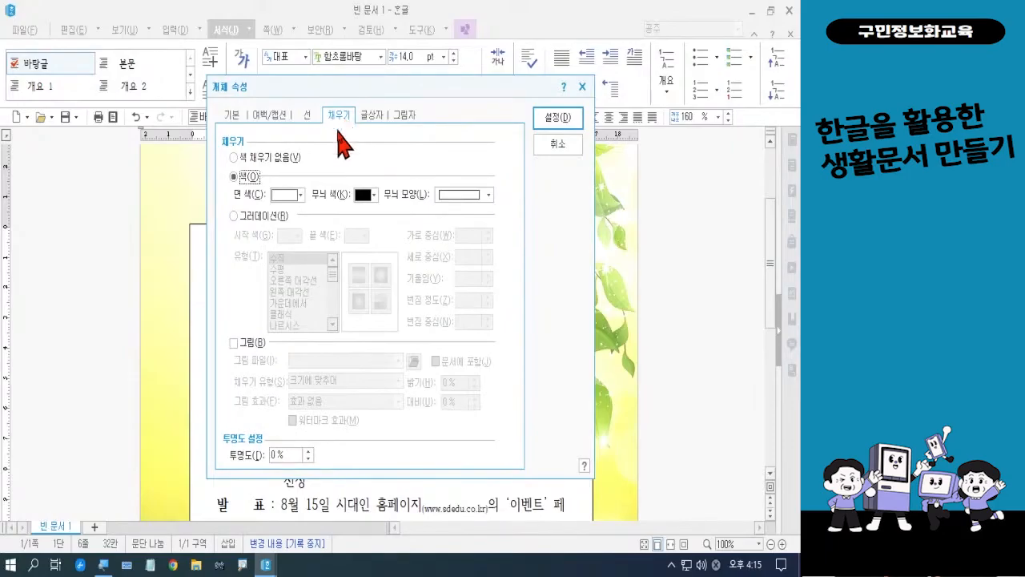
left_click(301, 196)
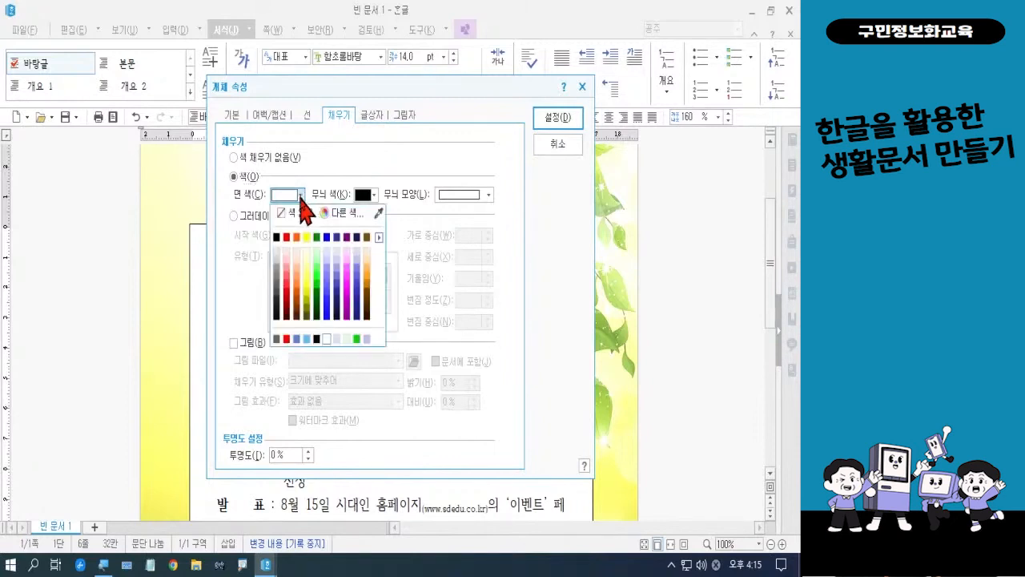
left_click(296, 258)
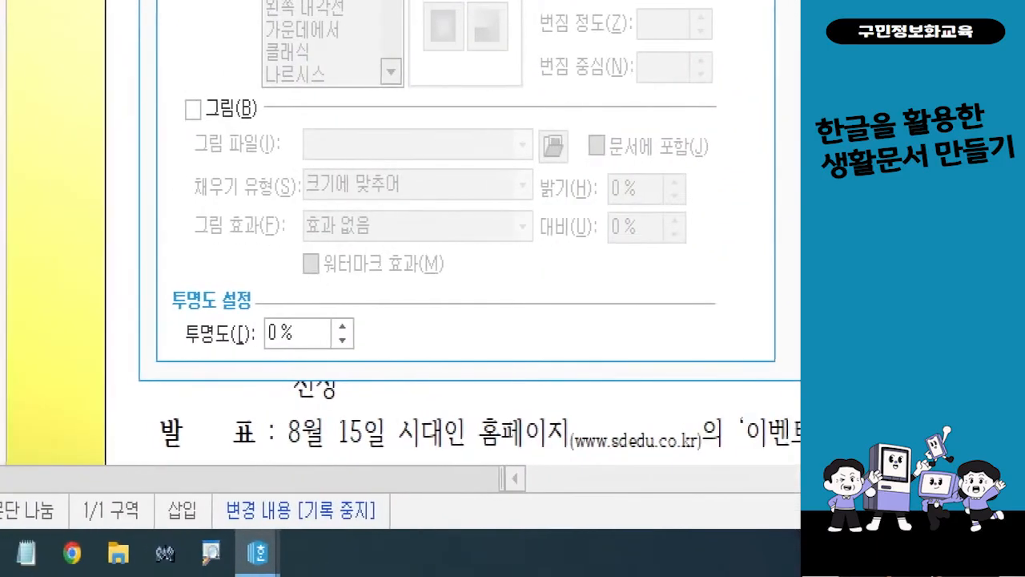
mouse_move(374, 369)
left_mouse_down()
mouse_move(240, 310)
mouse_move(385, 365)
left_mouse_up()
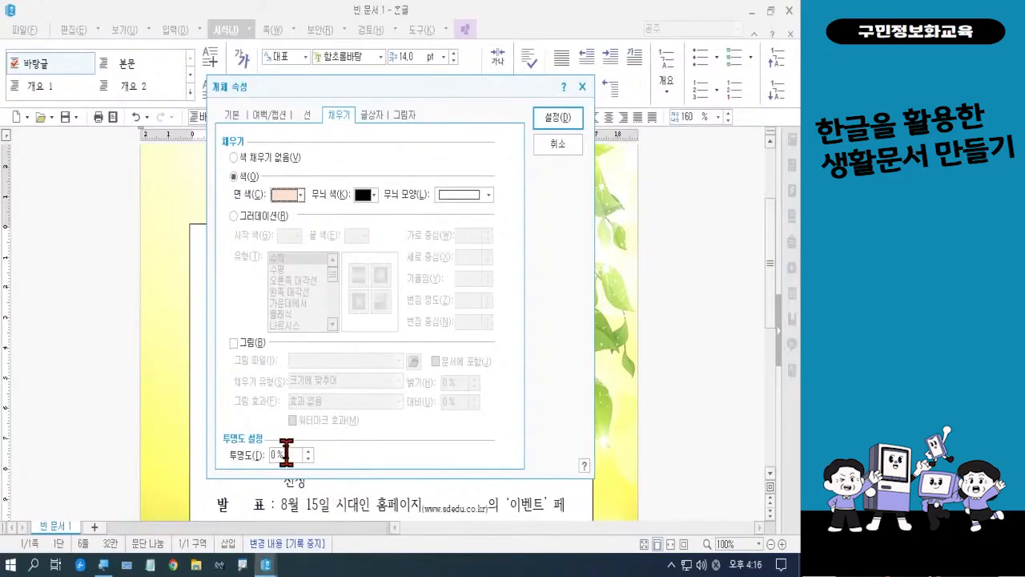
type("30")
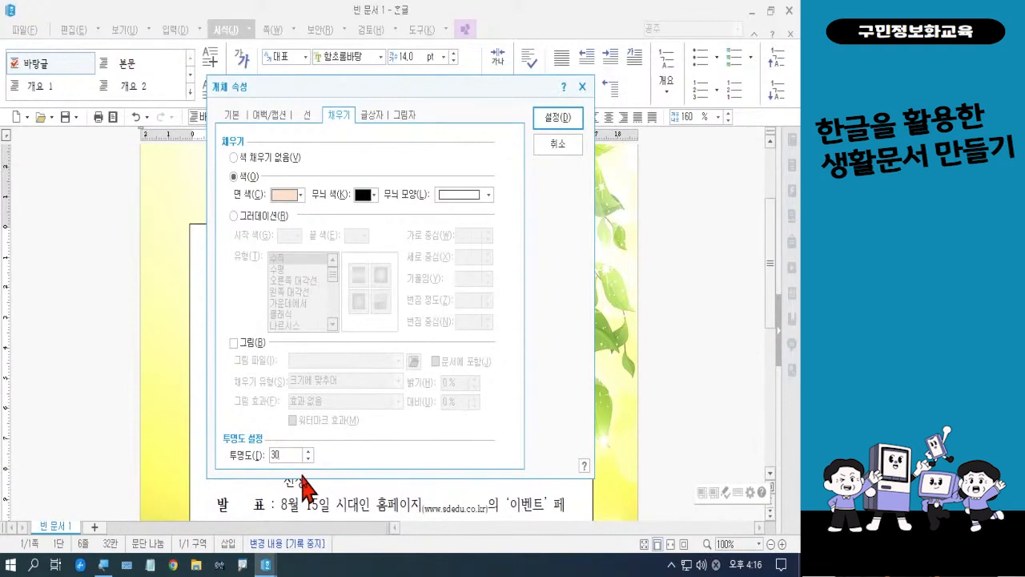
Give the upper text box rounded corners (둥근 모양) and apply the object properties
left_click(312, 120)
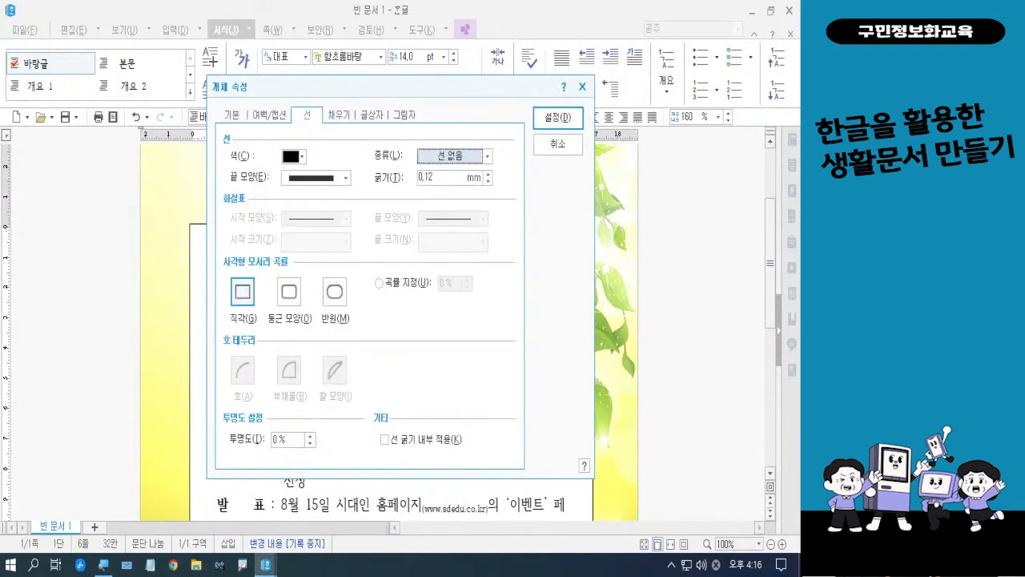
key("Return")
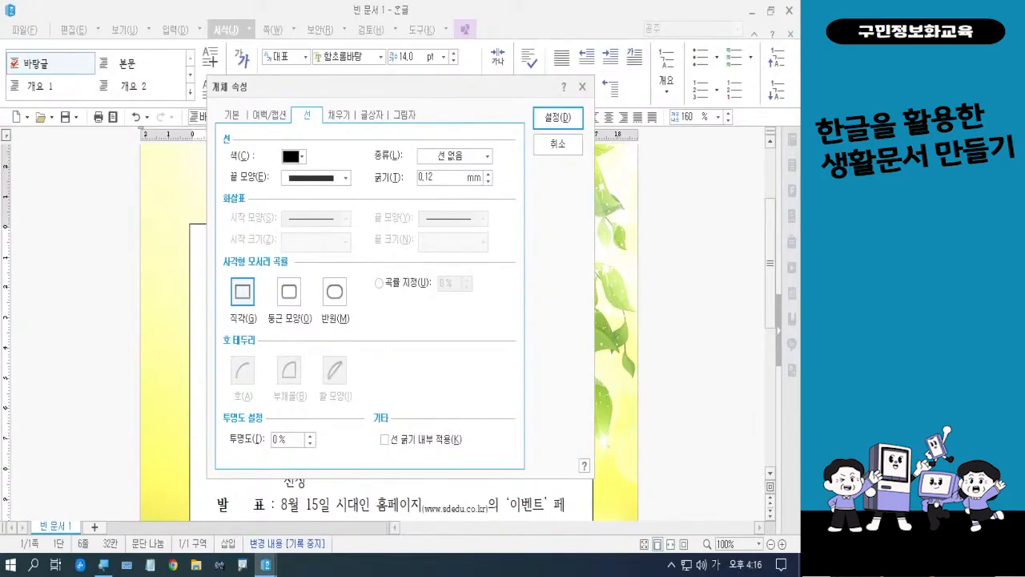
left_click(287, 301)
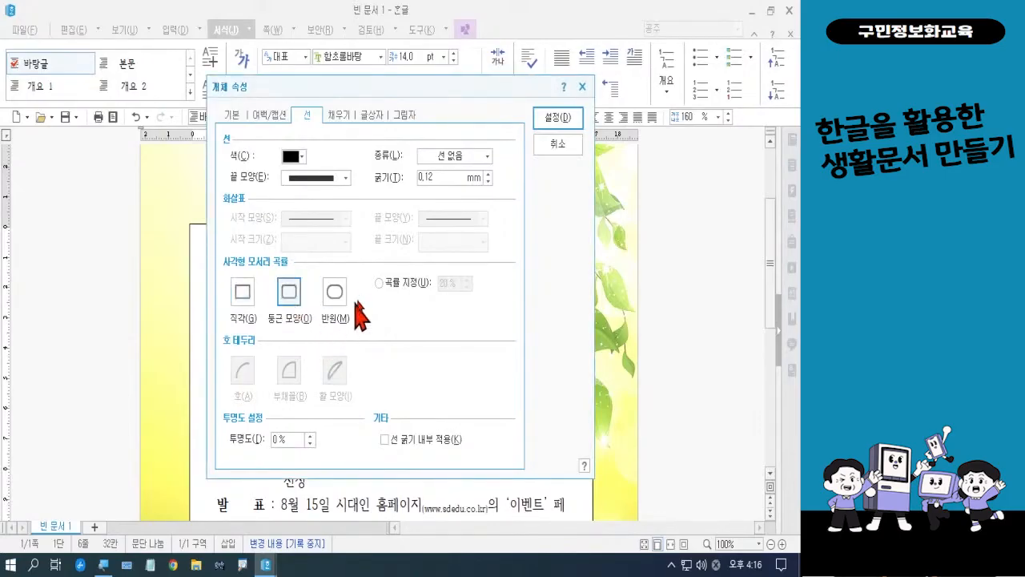
left_click(566, 120)
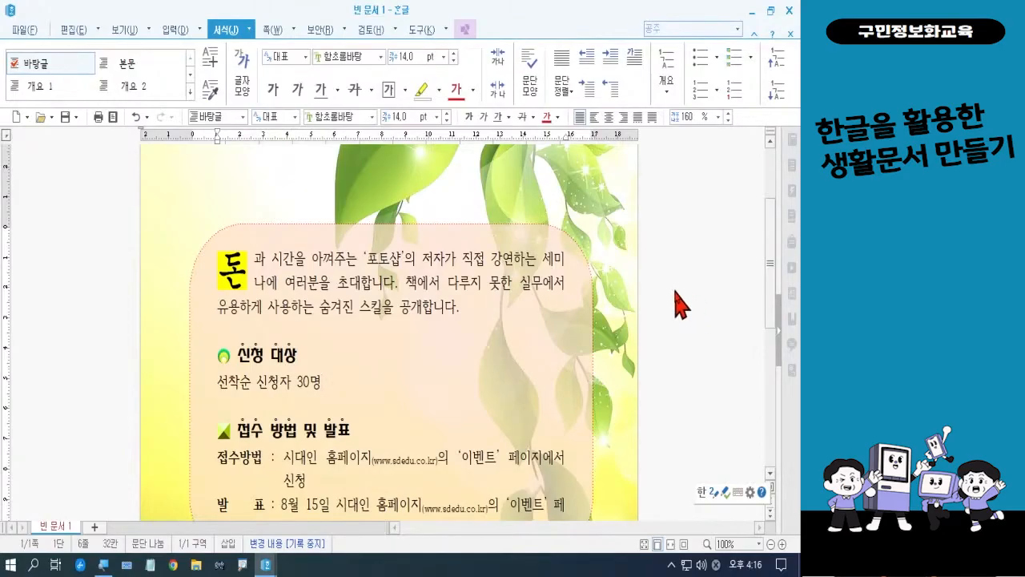
In the lower text box's object properties, set the border line type to 선 없음 and the corners to 둥근 모양
scroll(677, 306, "down", 1)
scroll(677, 306, "down", 7)
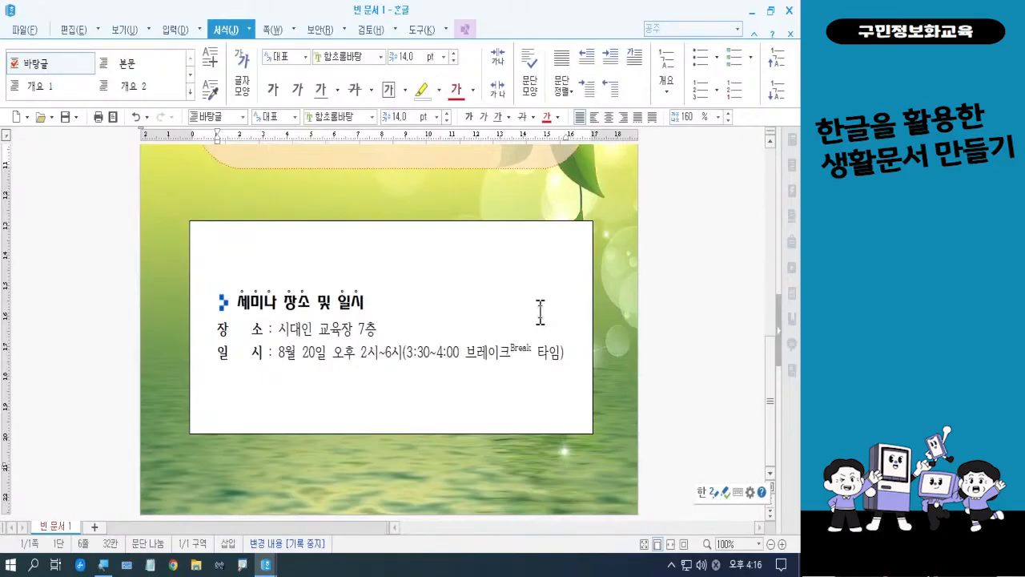
left_click(533, 284)
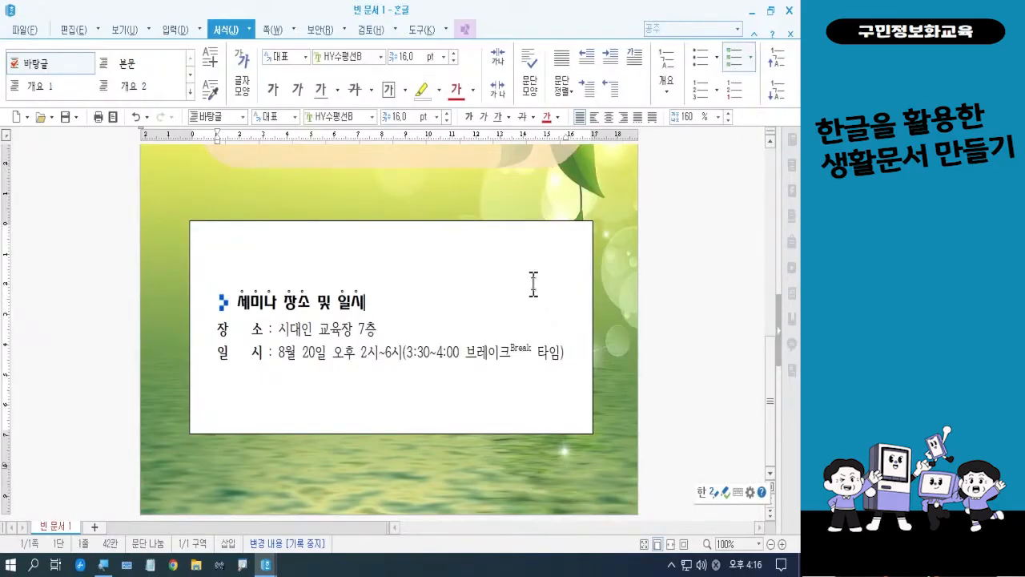
right_click(533, 285)
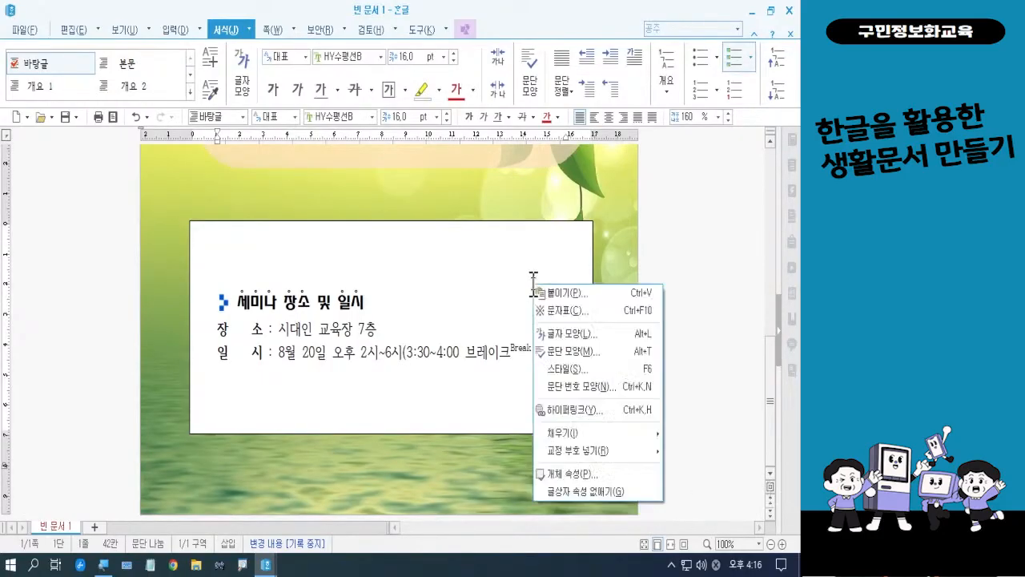
left_click(571, 474)
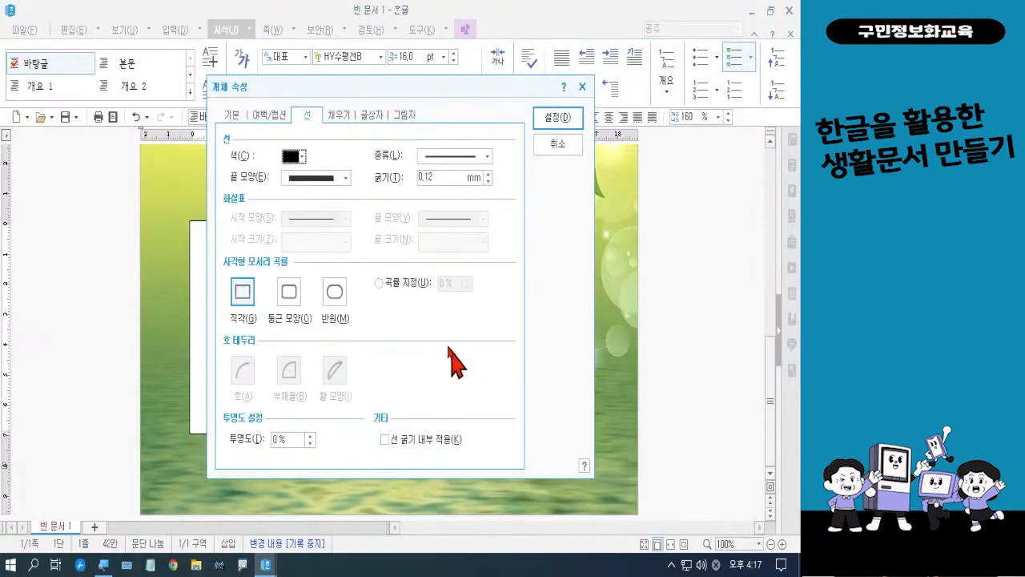
left_click(453, 158)
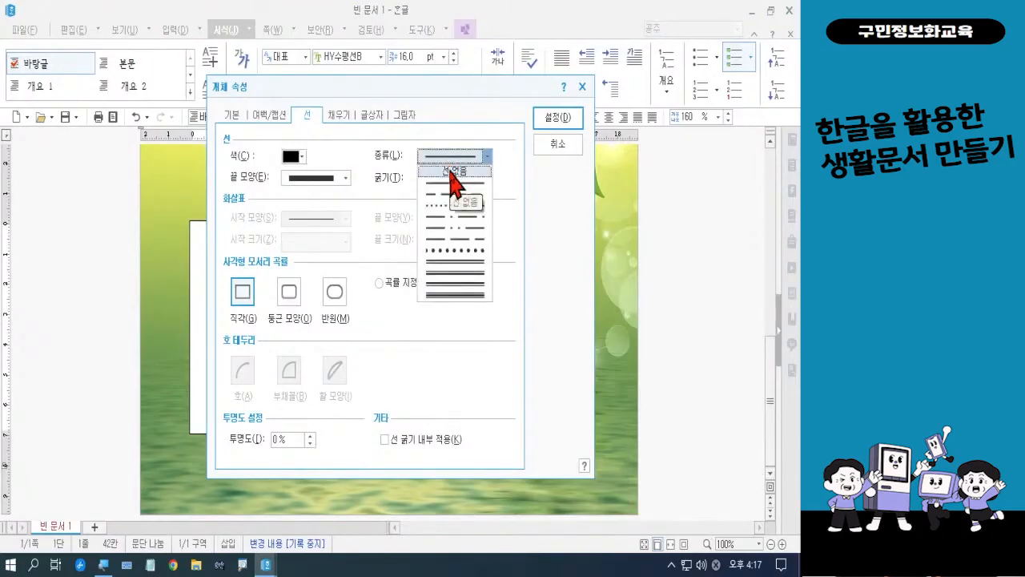
left_click(450, 169)
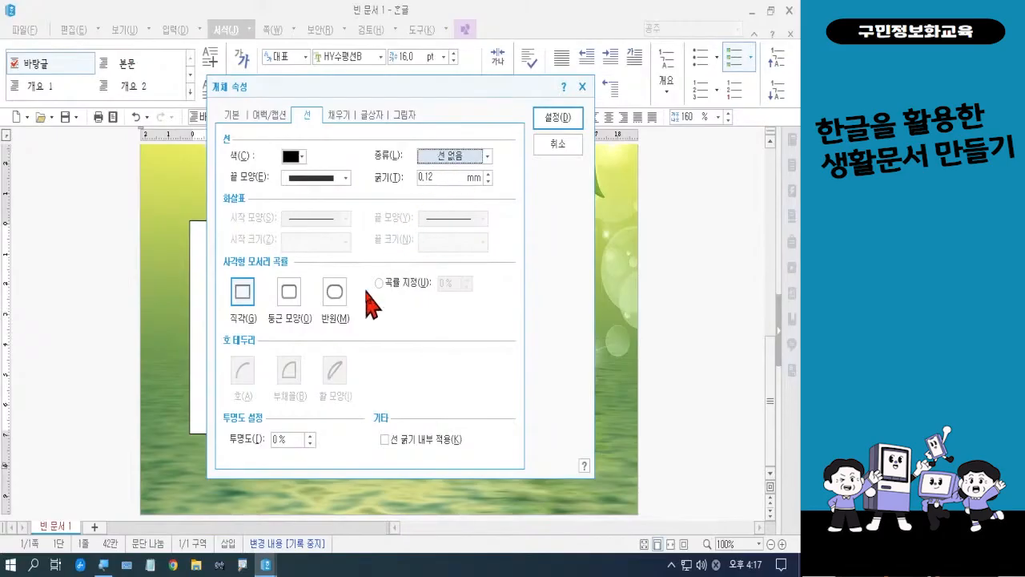
left_click(287, 303)
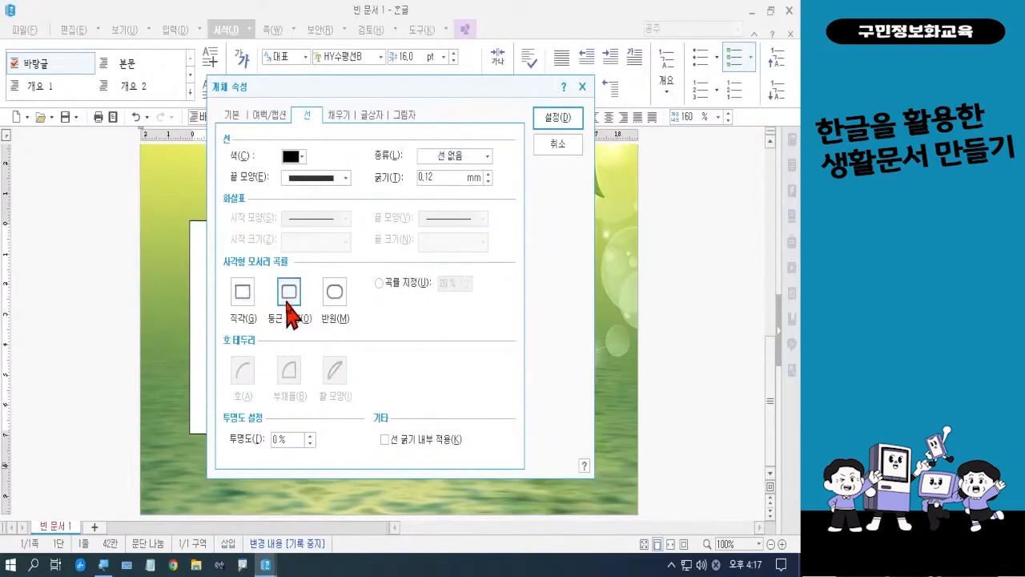
Fill the lower text box with light green, set the fill transparency to 30%, and apply the object properties
left_click(343, 120)
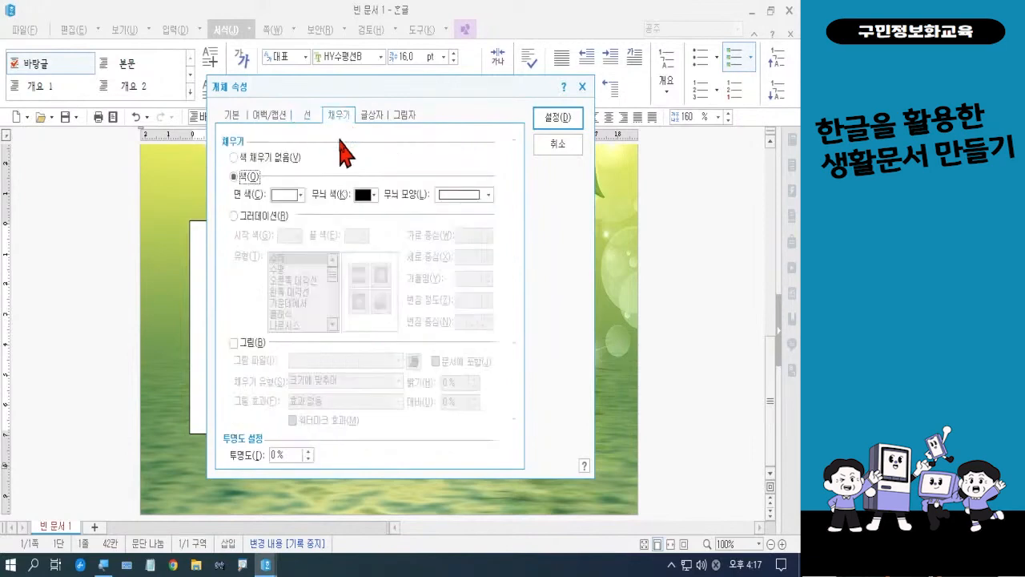
left_click(300, 195)
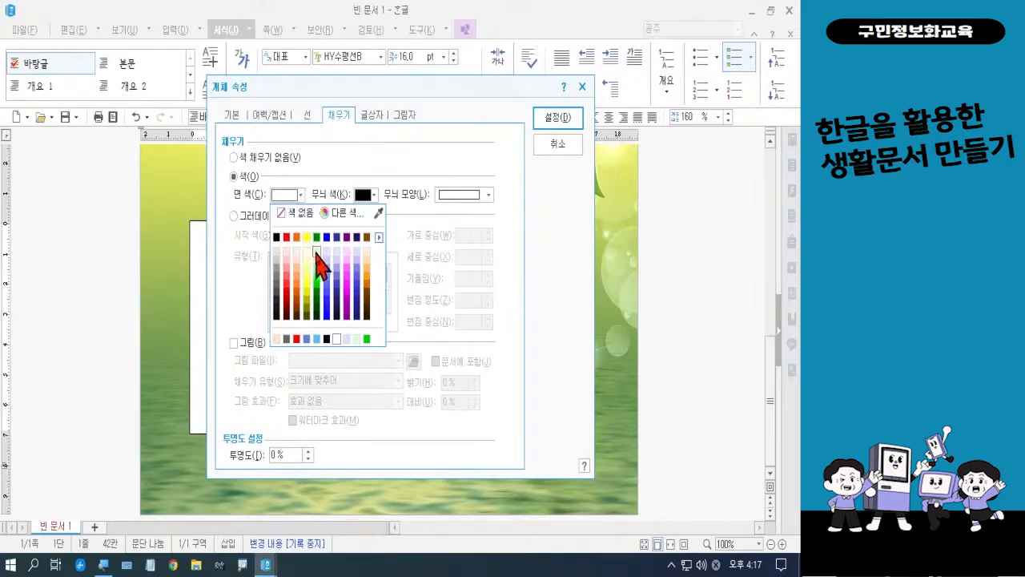
left_click(317, 253)
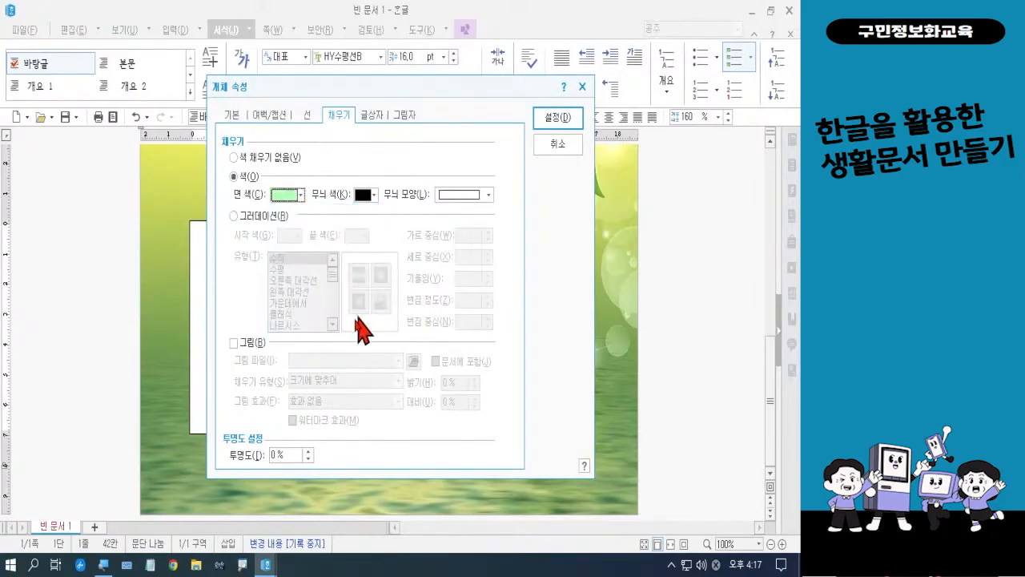
left_click_drag(293, 456, 264, 453)
type("30")
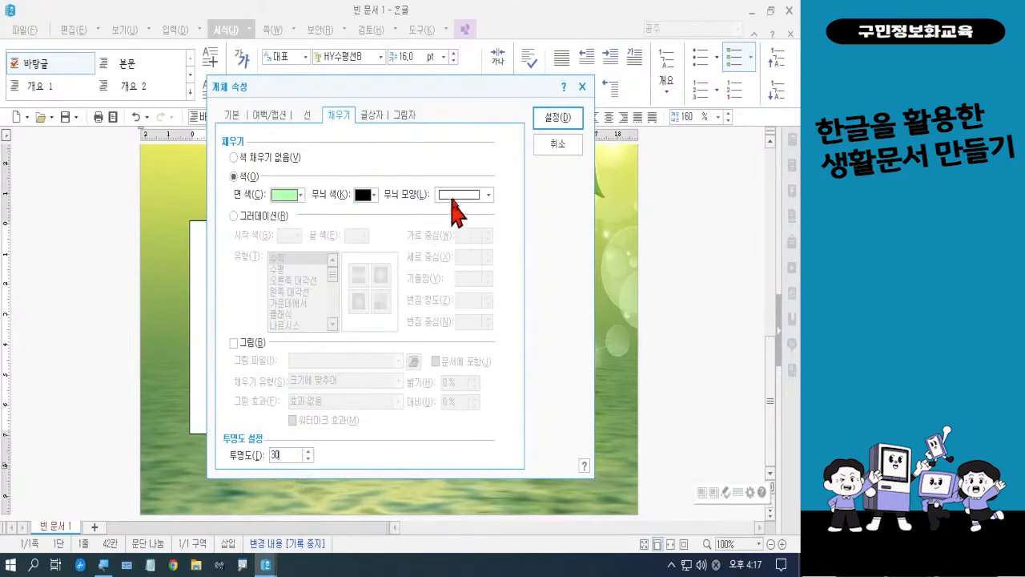
left_click(552, 118)
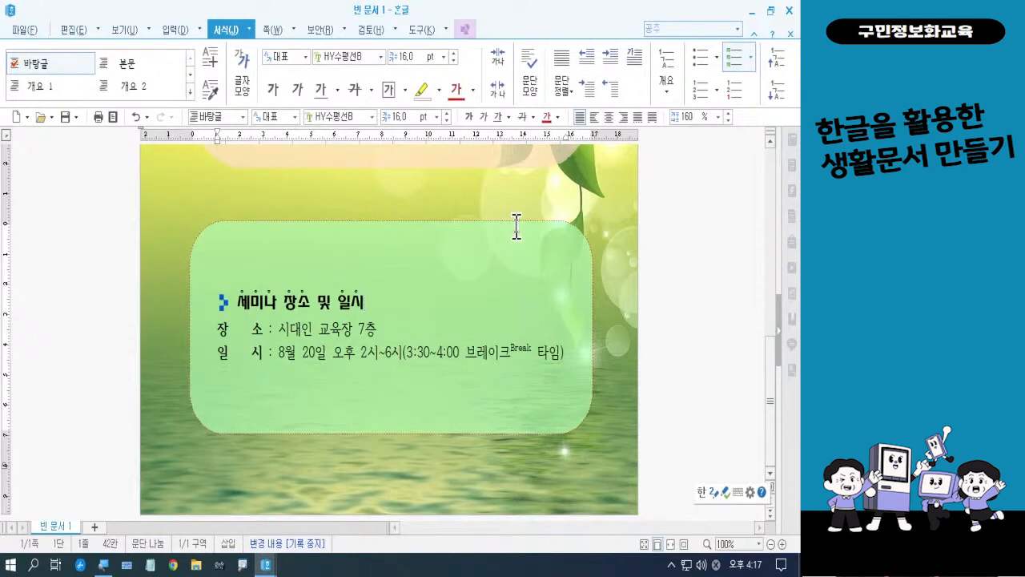
Change the lower text box's fill color to a paler tint of green in its object properties
right_click(512, 257)
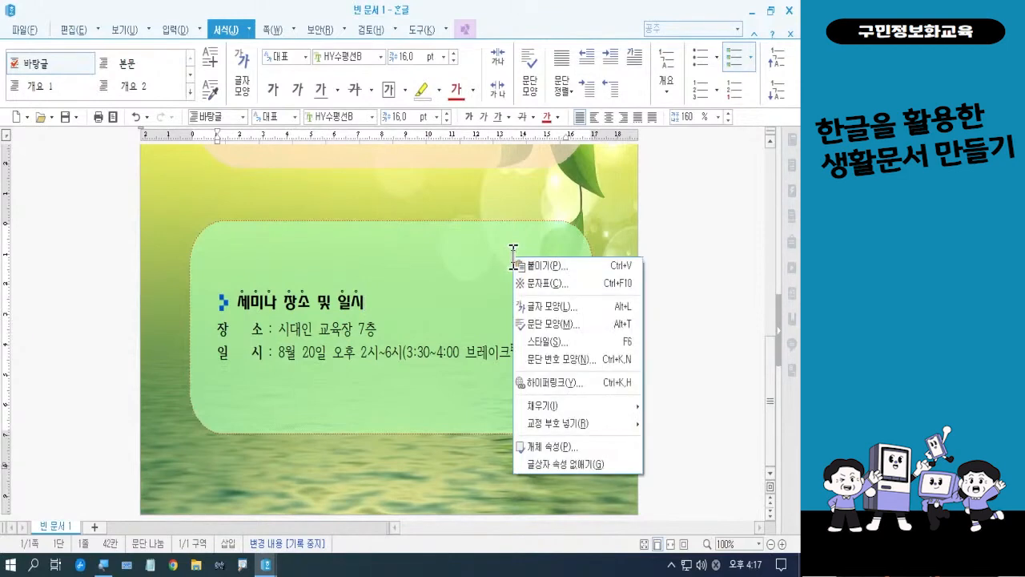
left_click(552, 447)
left_click(299, 195)
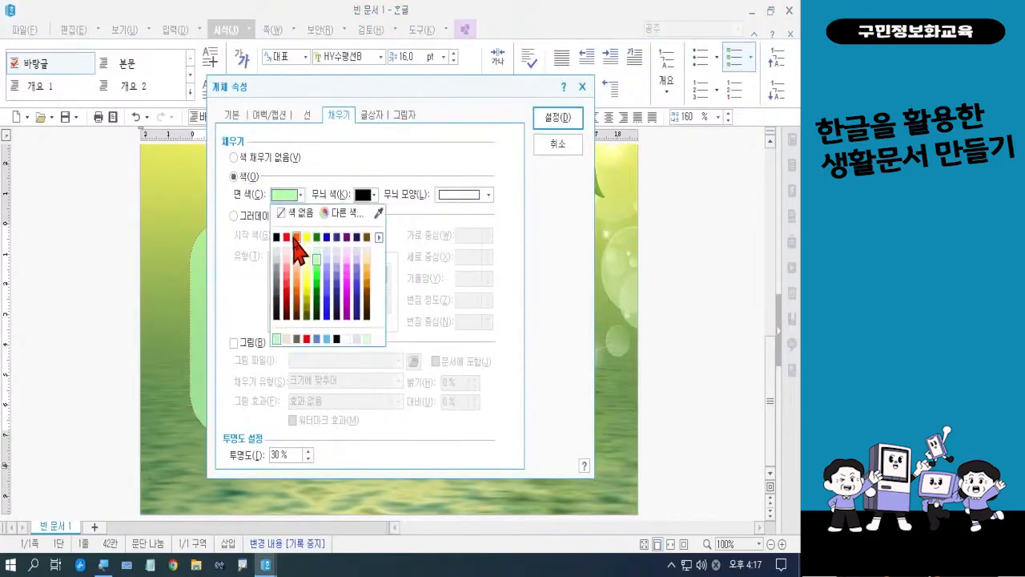
left_click(320, 252)
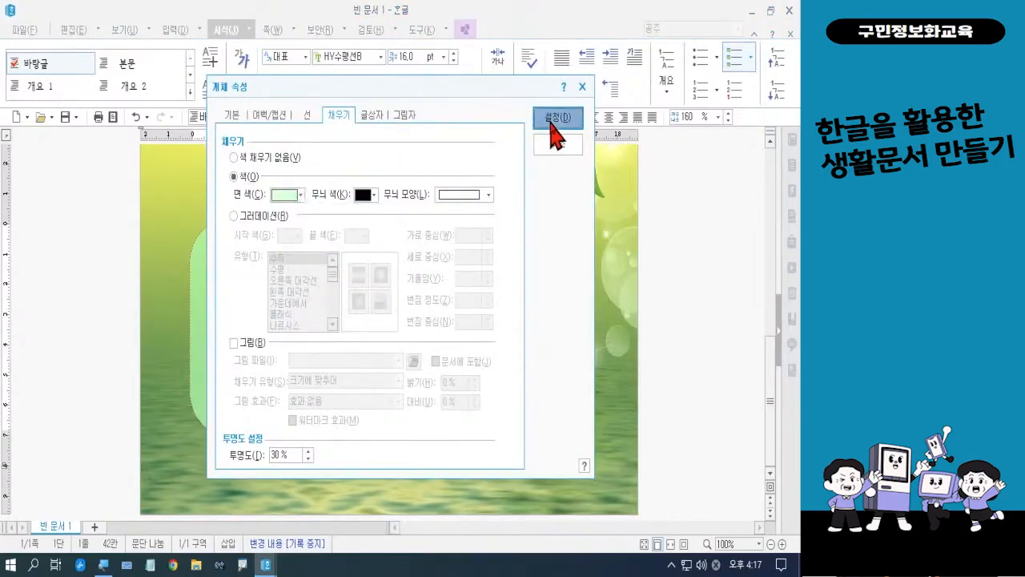
left_click(553, 118)
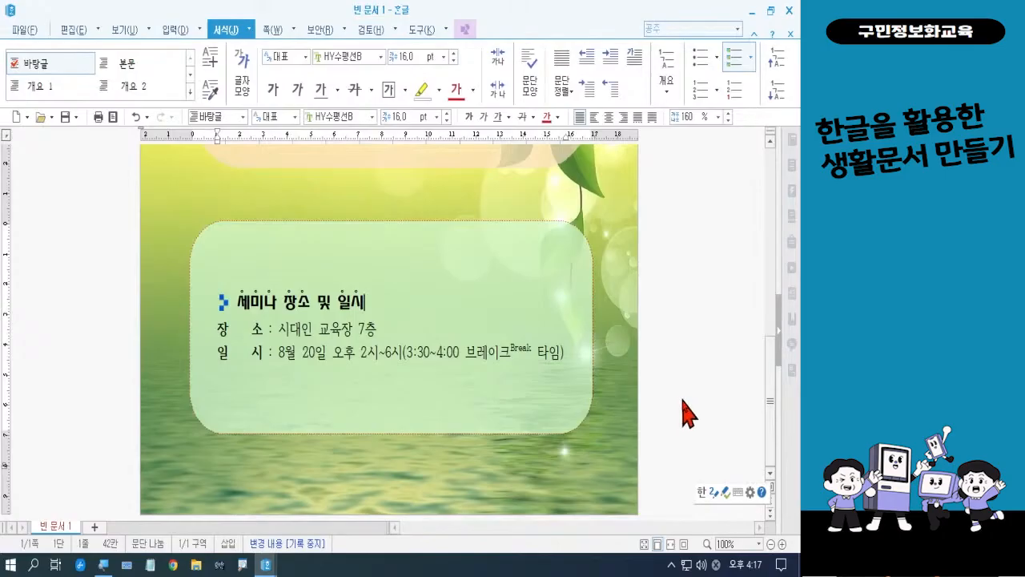
Select the lower text box with the 세미나 장소 및 일시 heading as an object
key("Up")
key("Up")
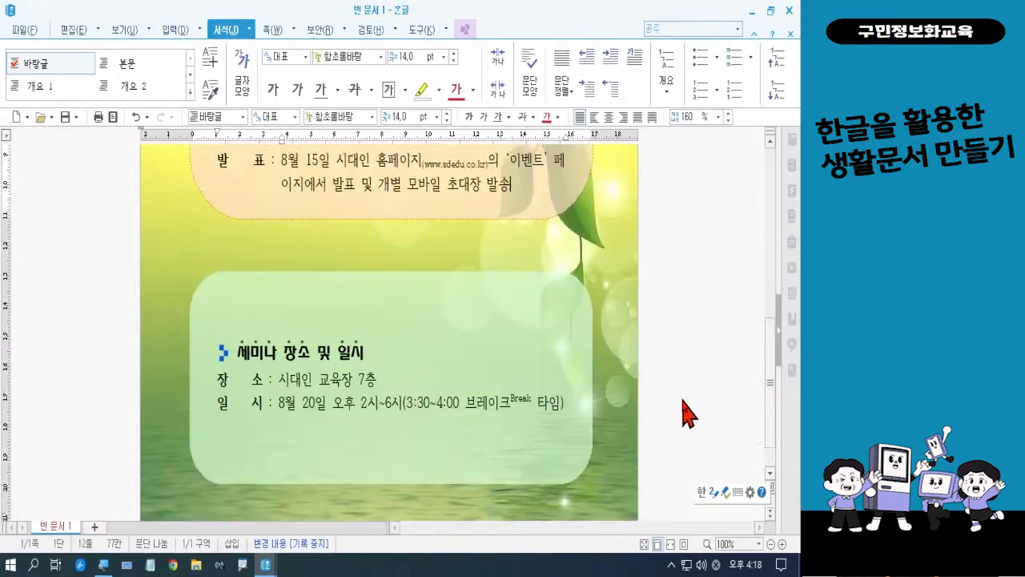
scroll(687, 412, "up", 5)
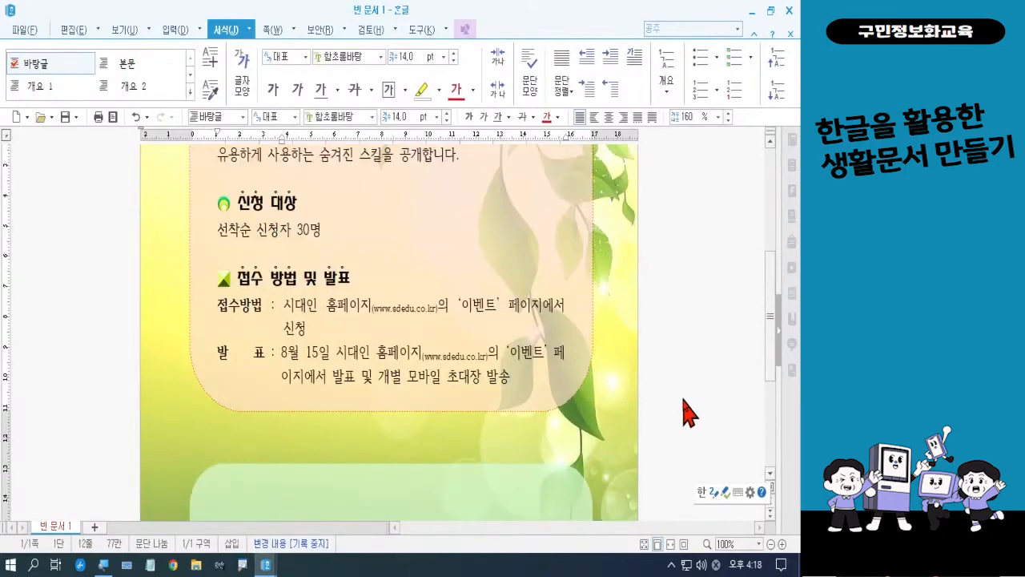
scroll(687, 413, "down", 5)
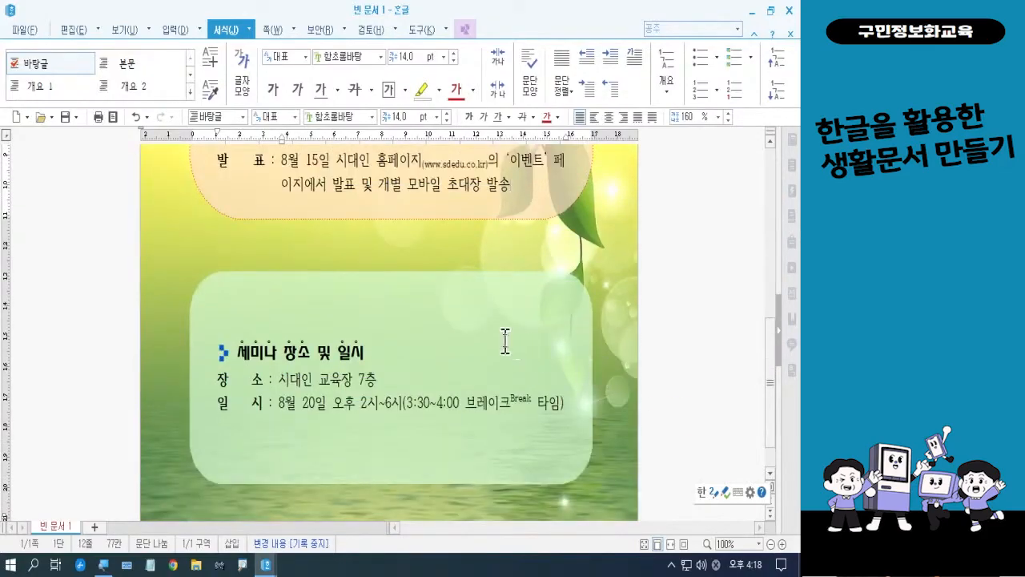
left_click(427, 275)
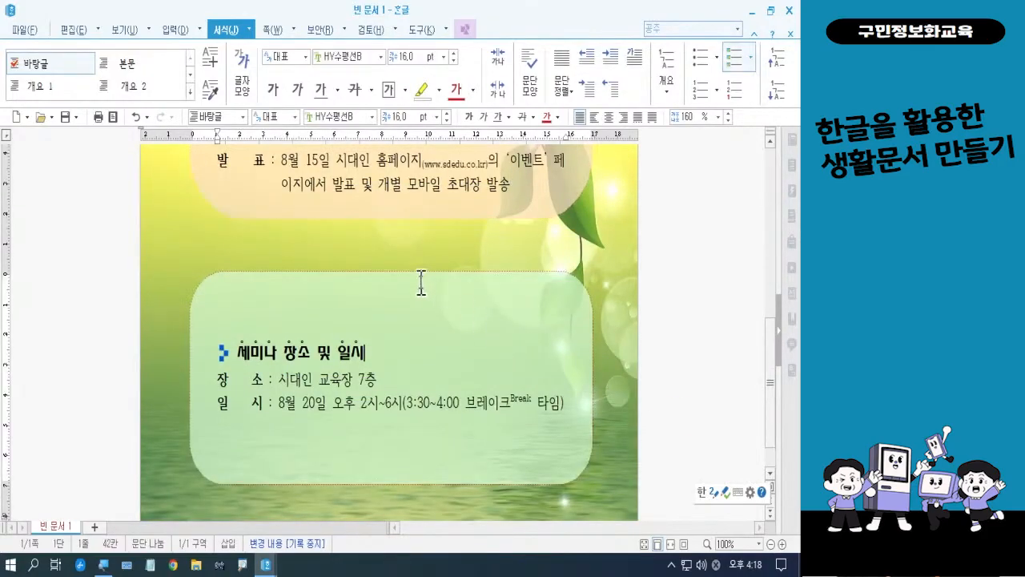
left_click(396, 465)
left_click(401, 484)
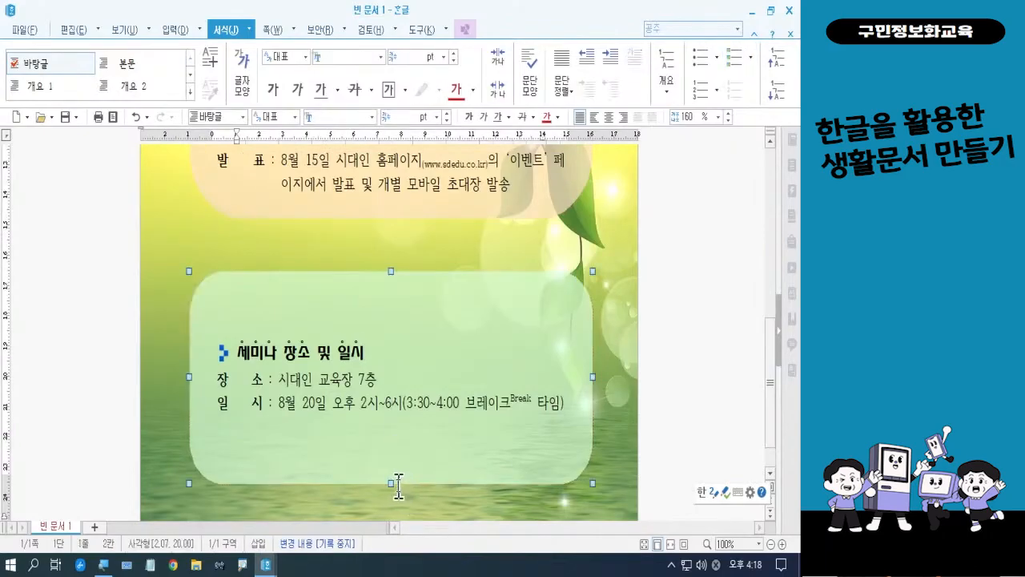
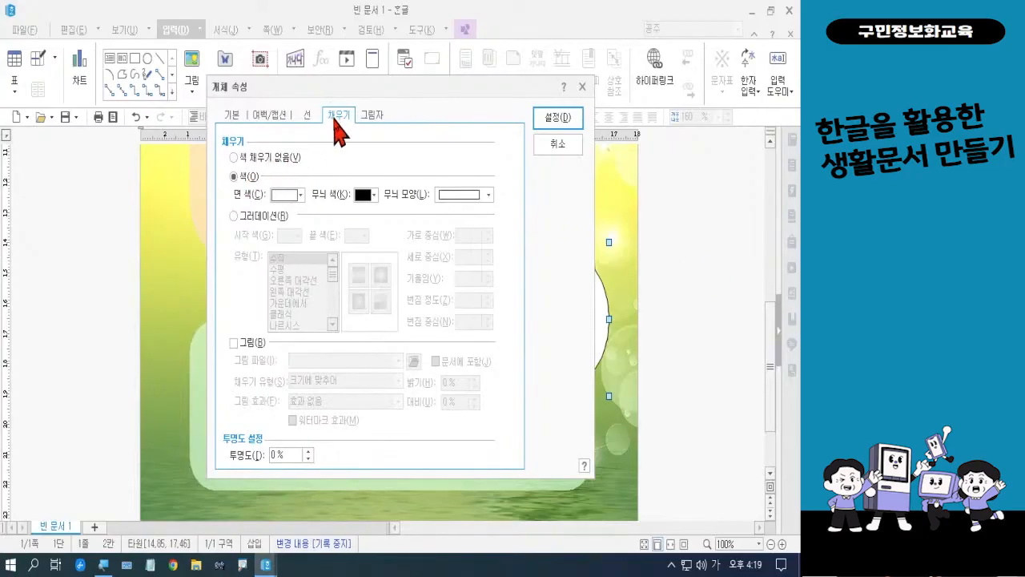
In the ellipse's object properties, fill it with the picture 책.jpg from the 폼나는 문서 3회차 folder, included in the document
left_click(238, 344)
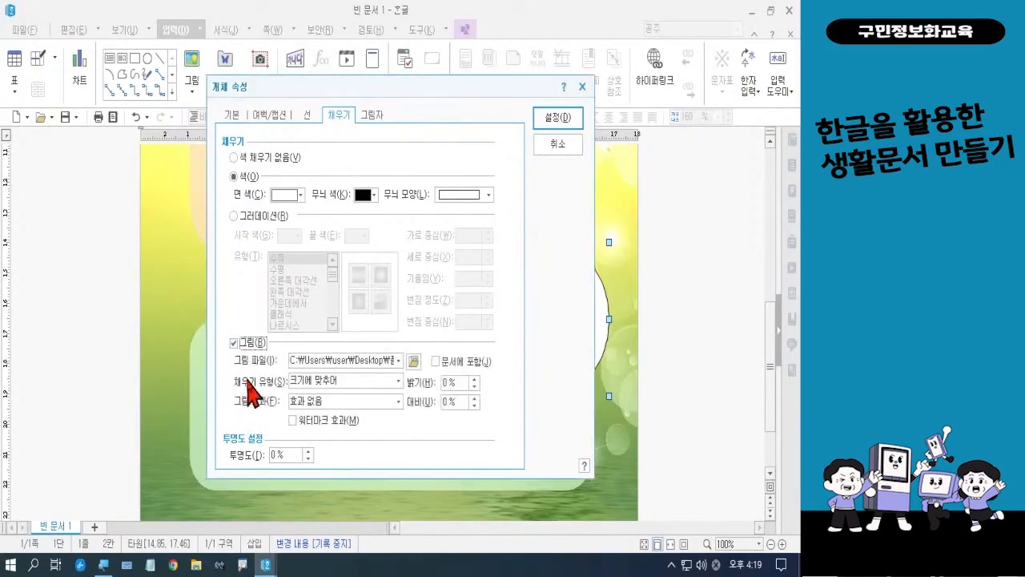
left_click(413, 361)
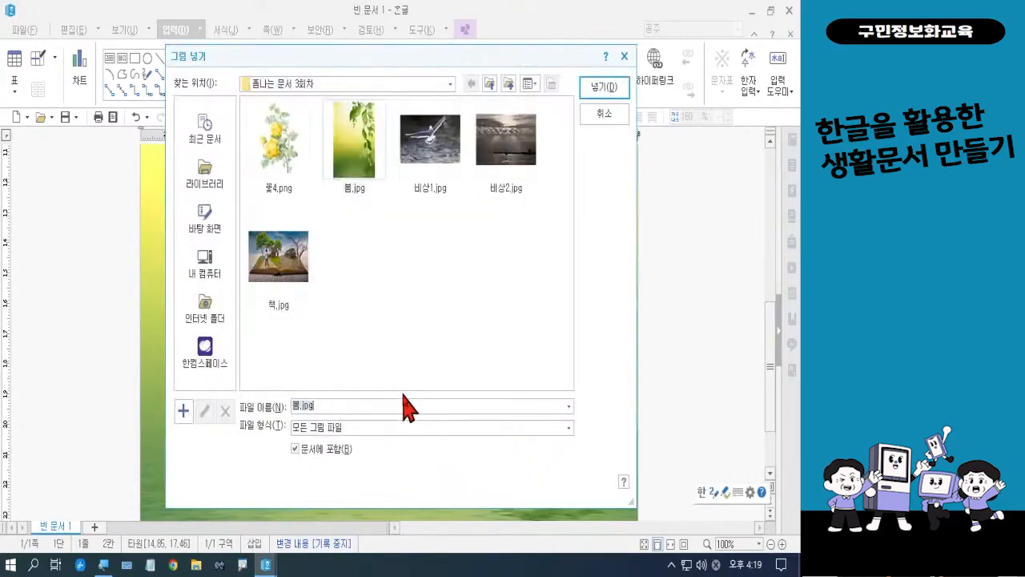
left_click(287, 294)
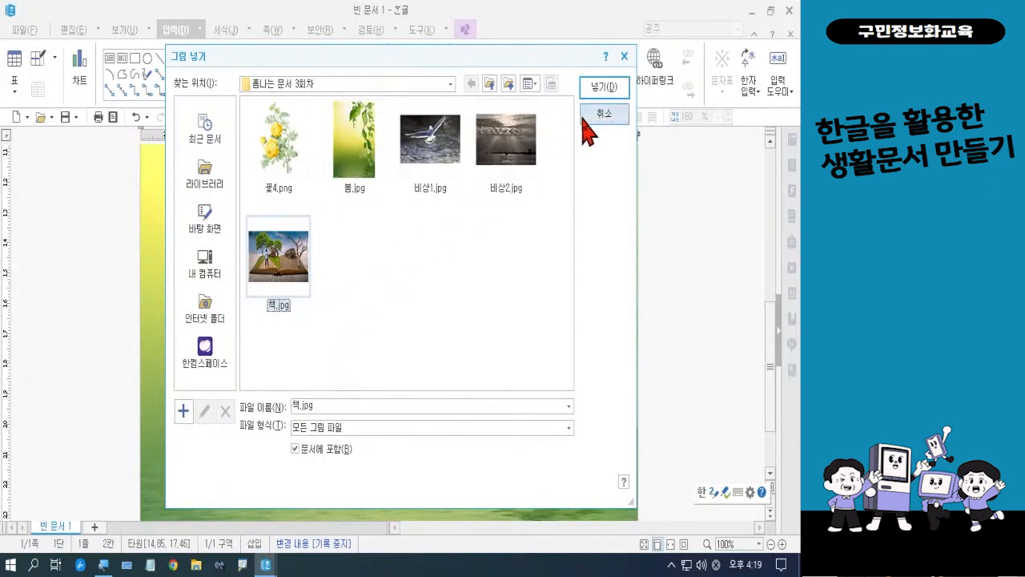
left_click(600, 89)
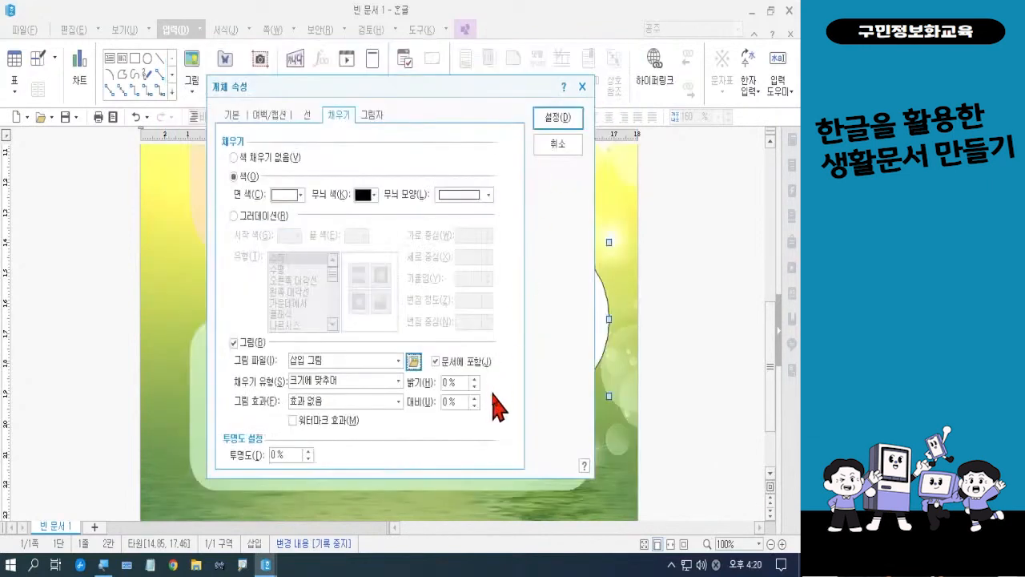
Set the ellipse's border line type to 선 없음, apply the object properties and deselect the shape
left_click(311, 117)
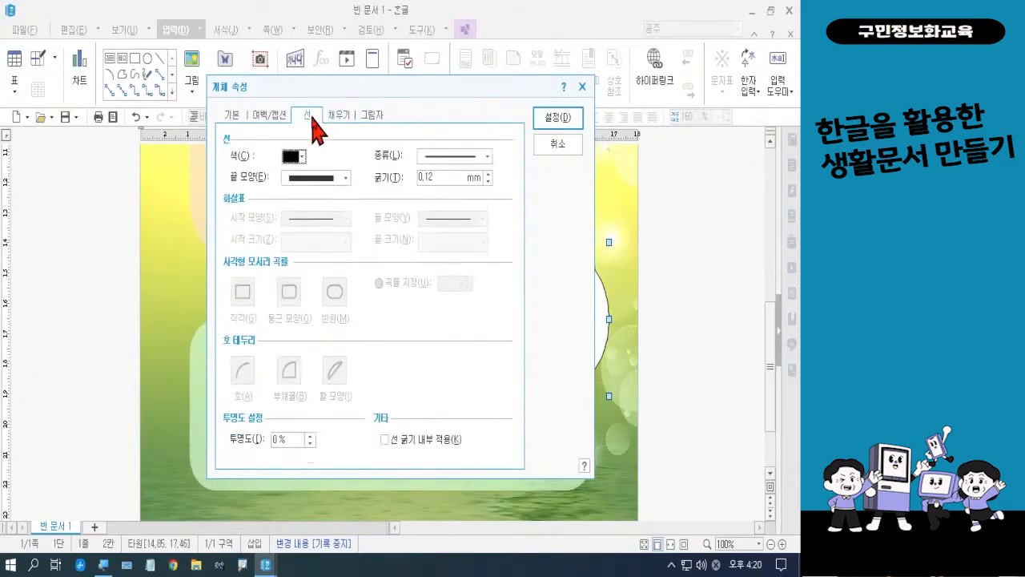
left_click(431, 157)
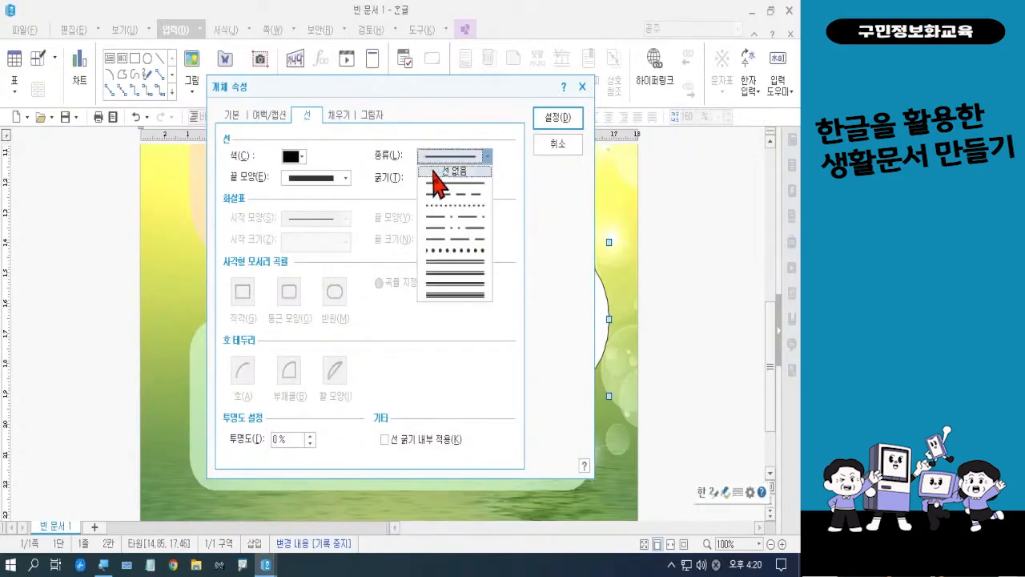
left_click(433, 170)
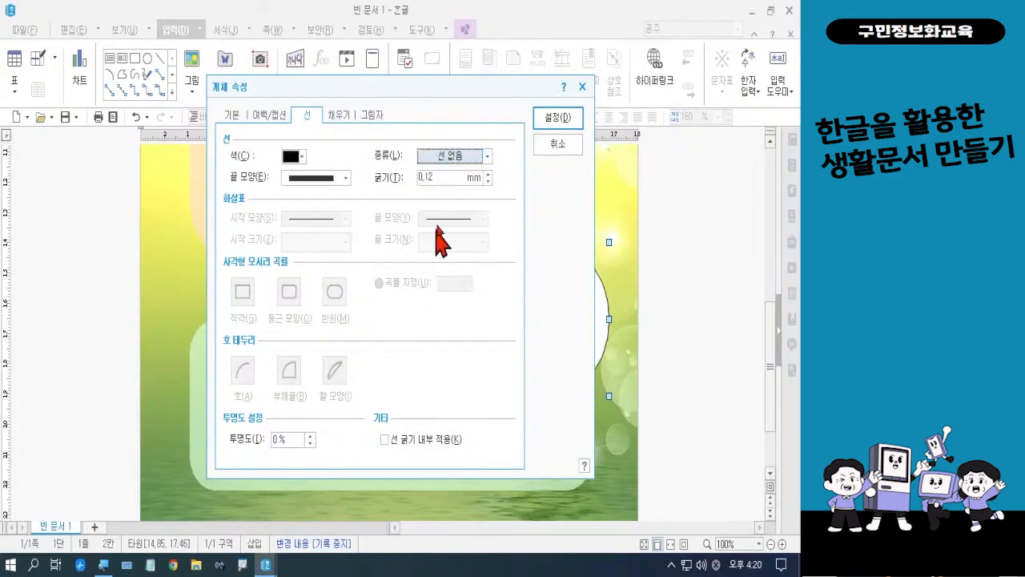
left_click(553, 120)
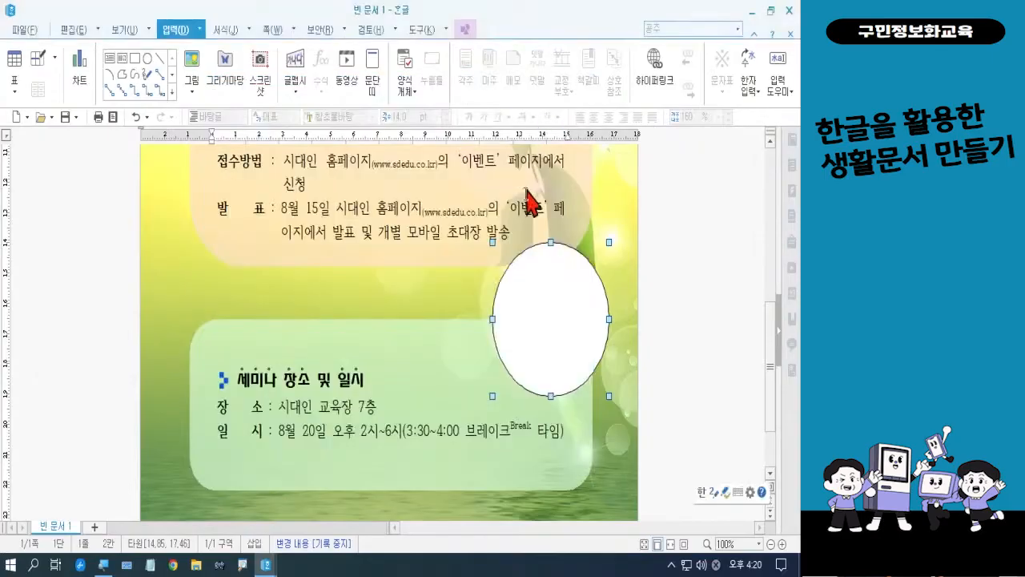
key("Escape")
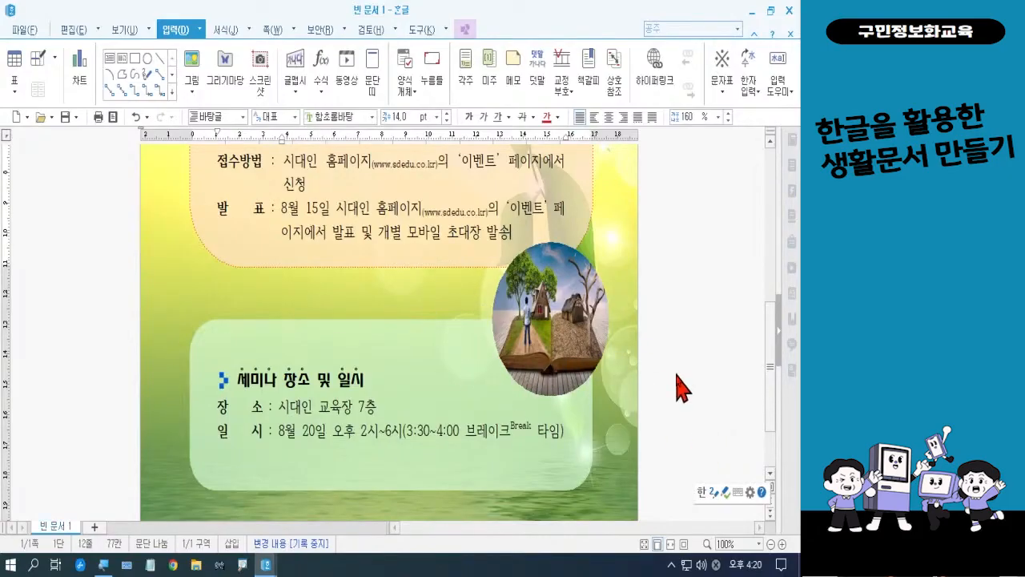
Insert 꽃4.png at about 24 by 30 mm and move it onto the lower text box beside the oval book picture
left_click(189, 68)
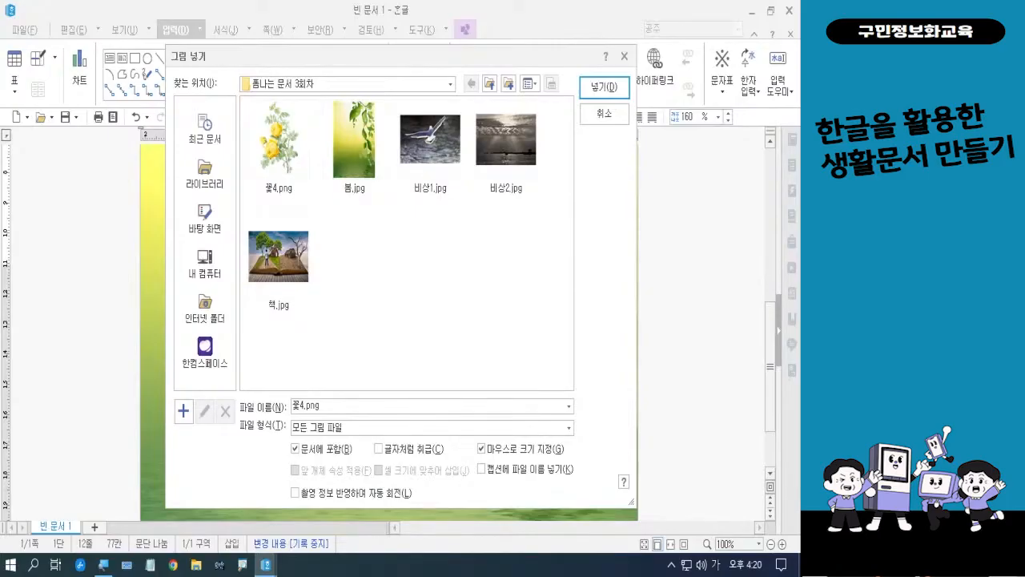
left_click(274, 154)
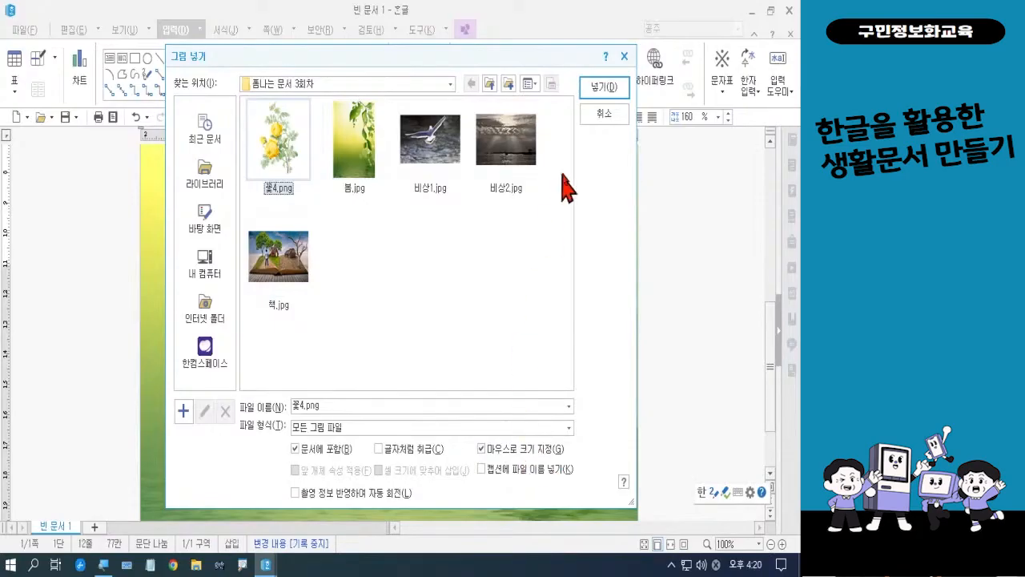
left_click(599, 88)
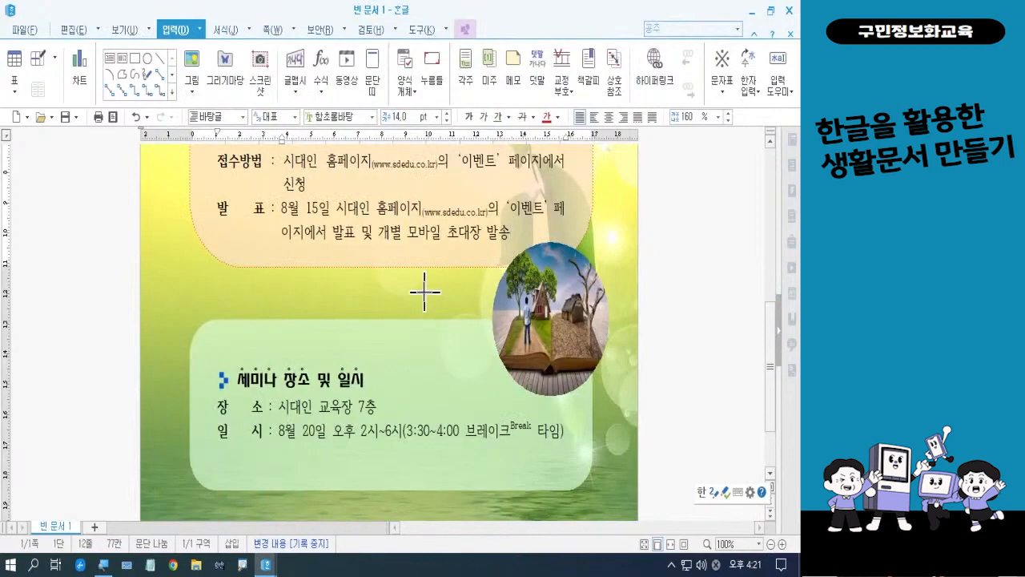
left_click_drag(420, 290, 476, 381)
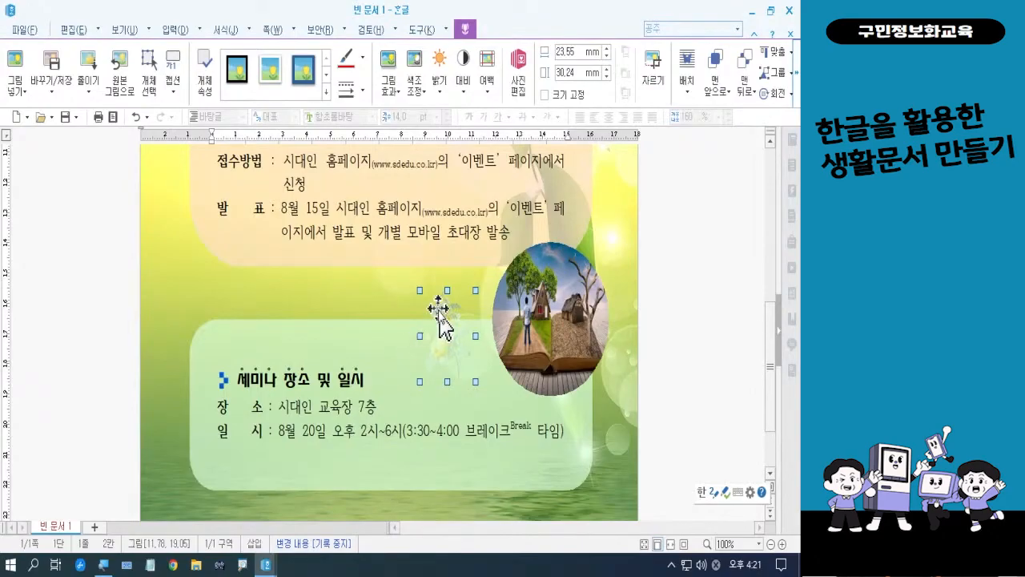
left_click_drag(443, 307, 484, 351)
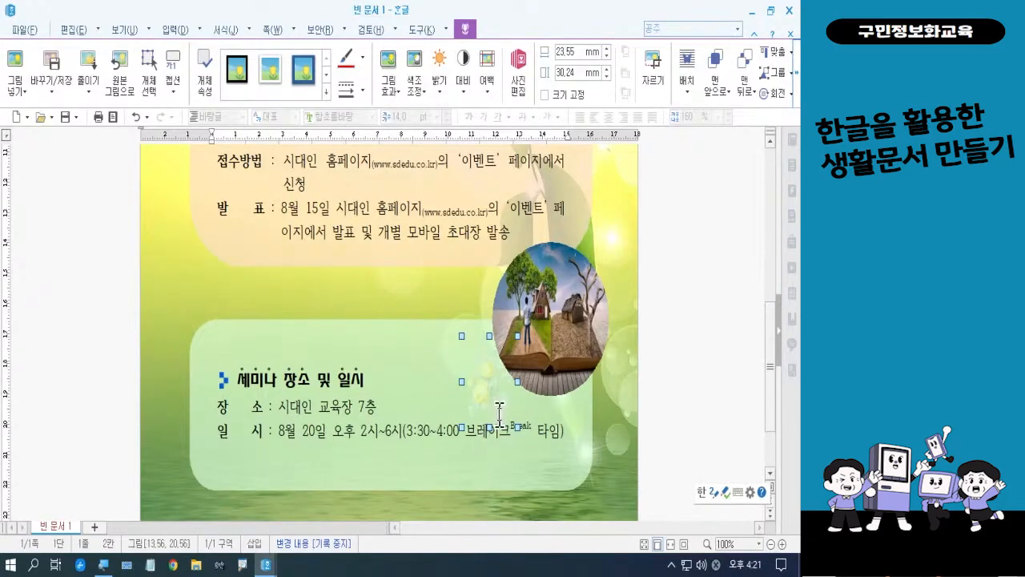
left_click(626, 462)
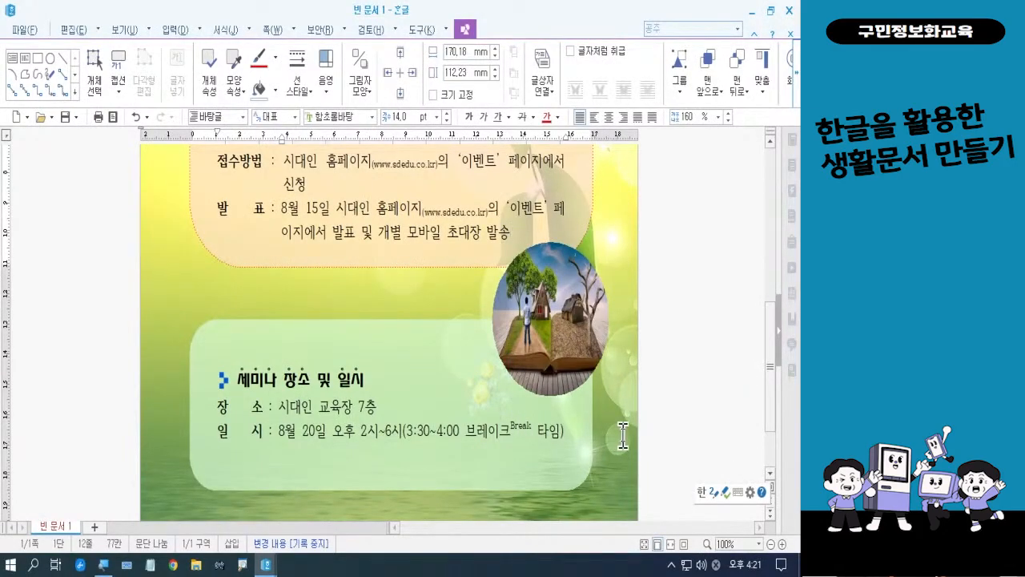
Check the finished notice page in print preview and return to editing
scroll(623, 435, "up", 5)
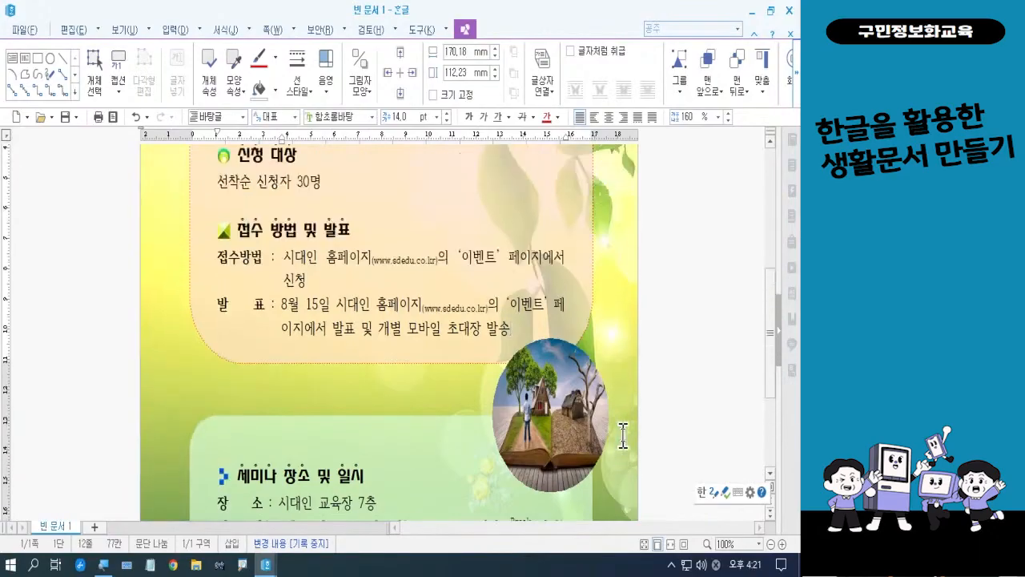
scroll(623, 435, "down", 5)
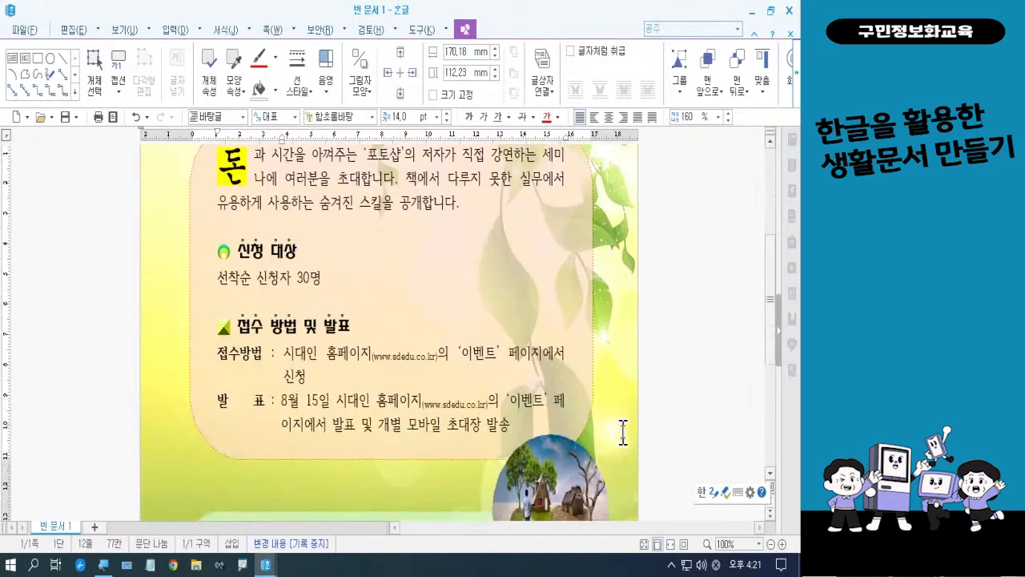
left_click(113, 117)
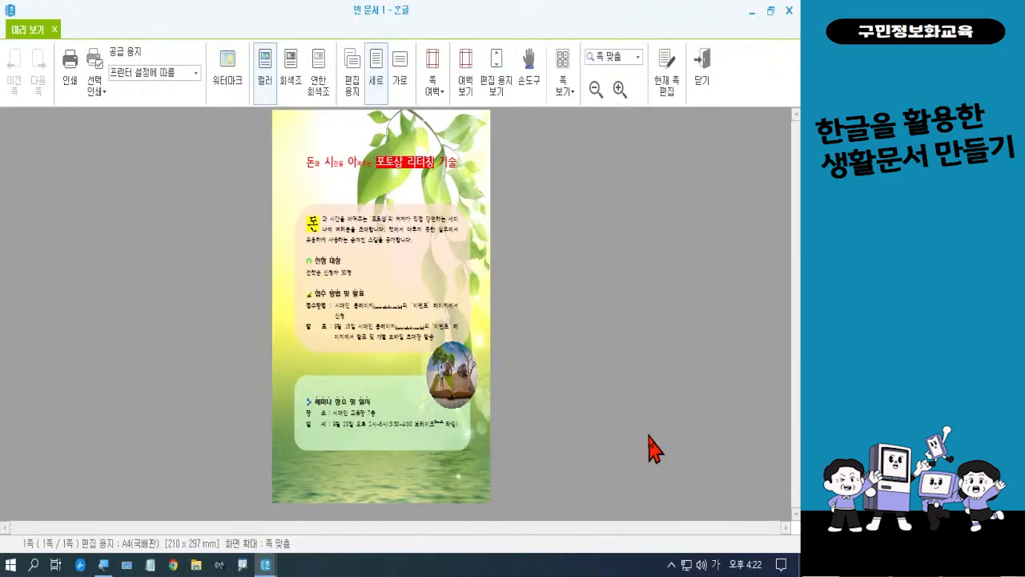
left_click(701, 81)
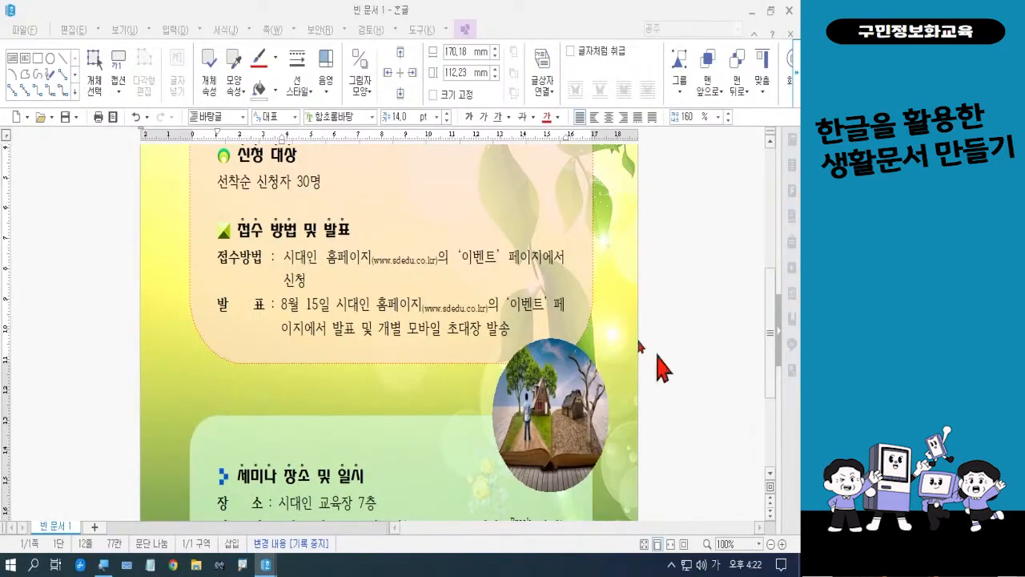
Save the document as 강연안내문2 in the 폼나는 문서 folder on the desktop
left_click(23, 30)
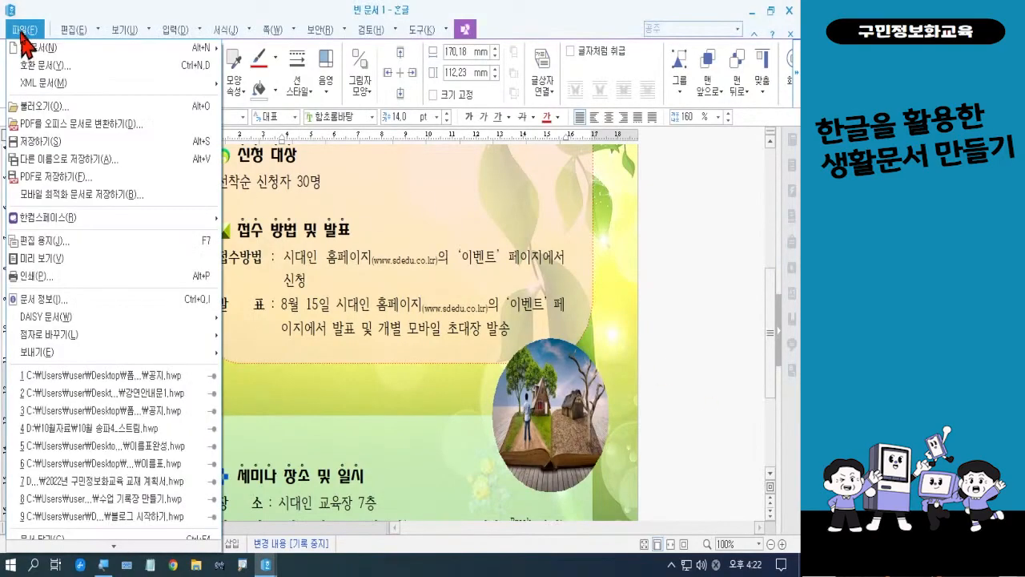
left_click(32, 142)
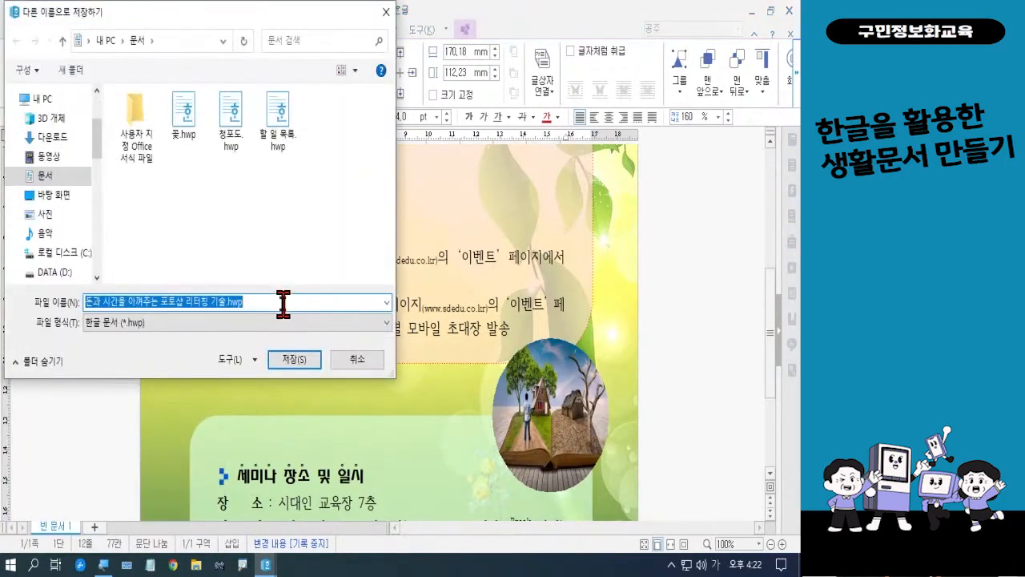
left_click(75, 200)
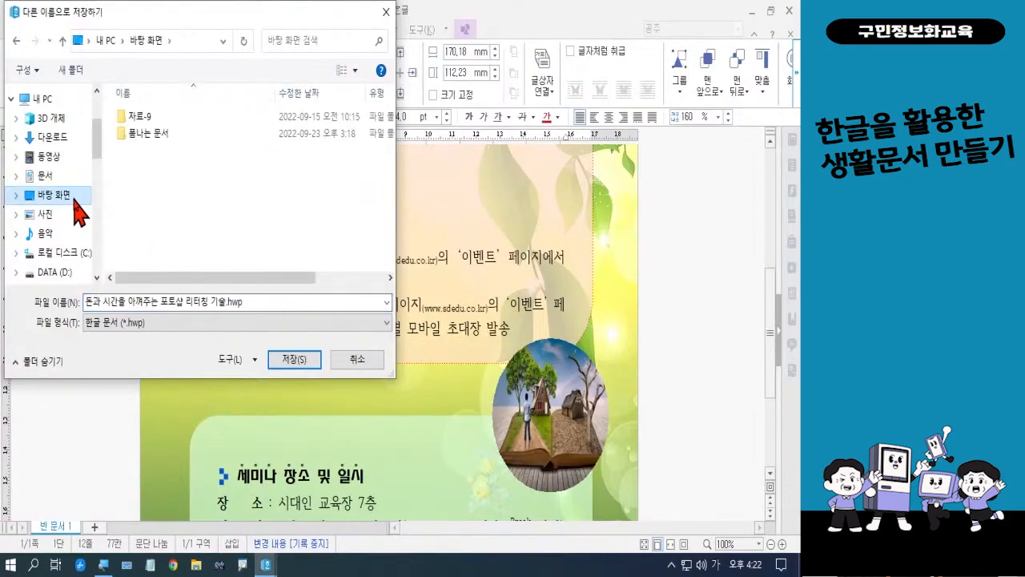
double_click(140, 136)
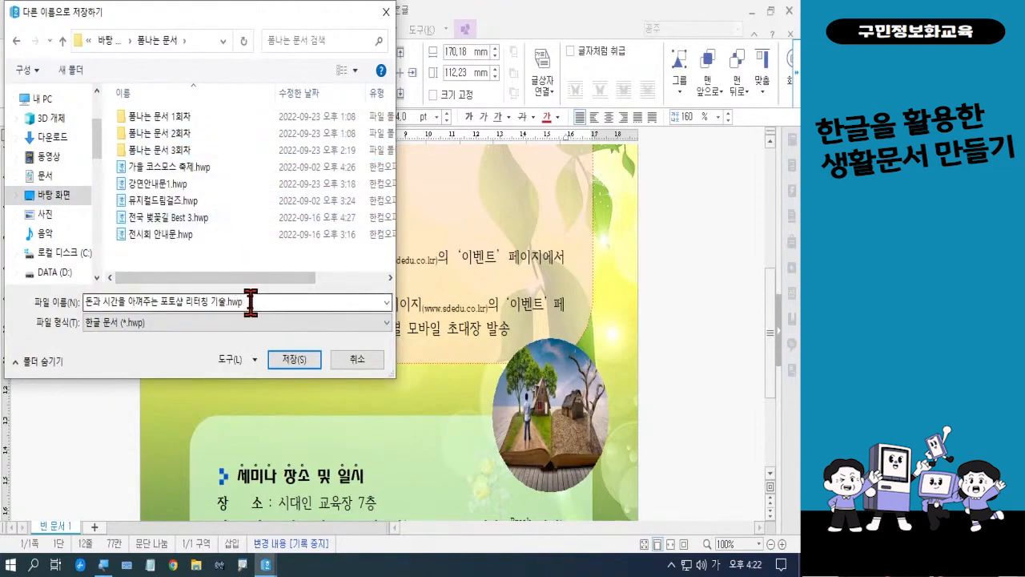
key("ctrl+a")
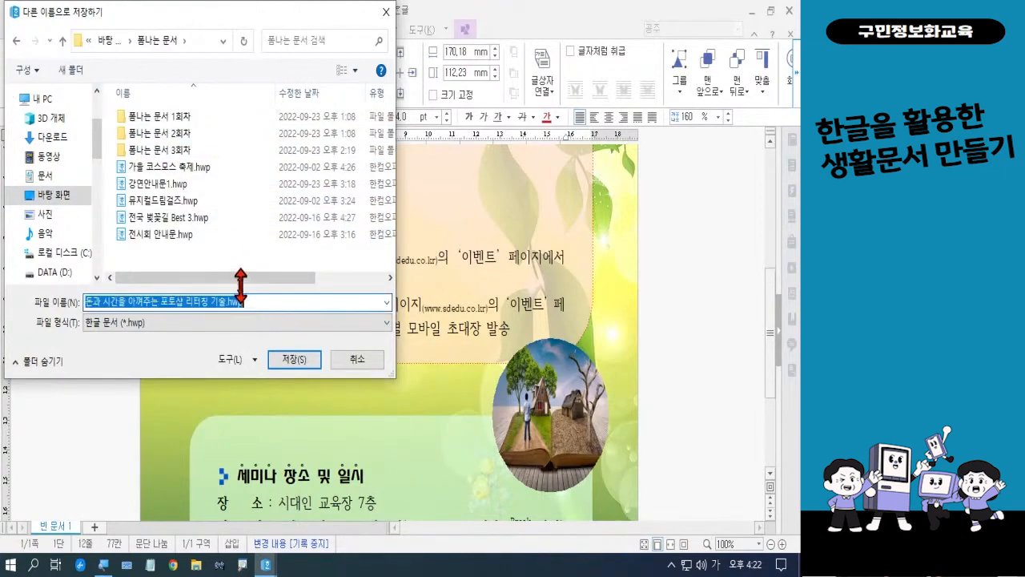
key("BackSpace")
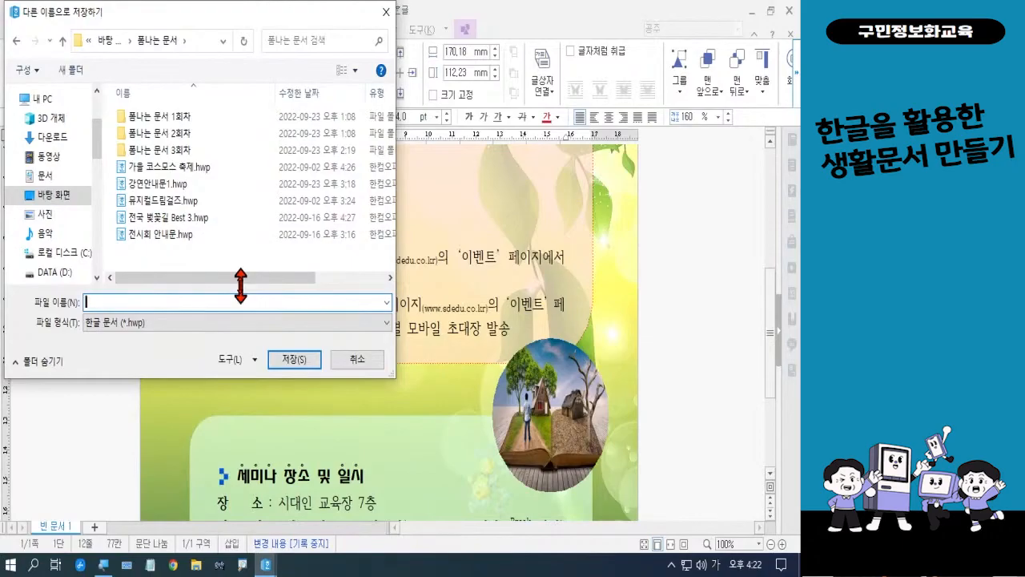
type("강연")
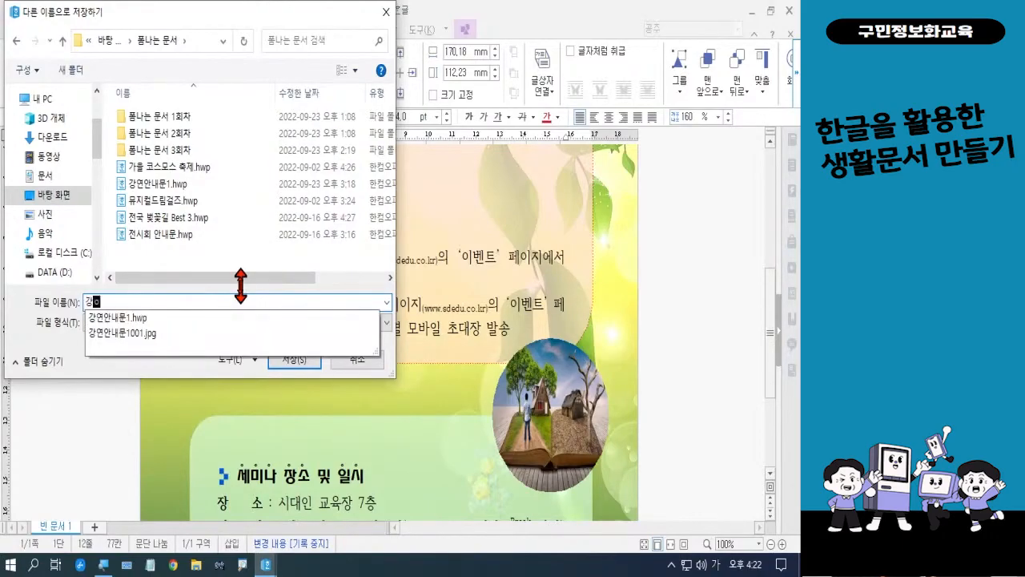
type("아")
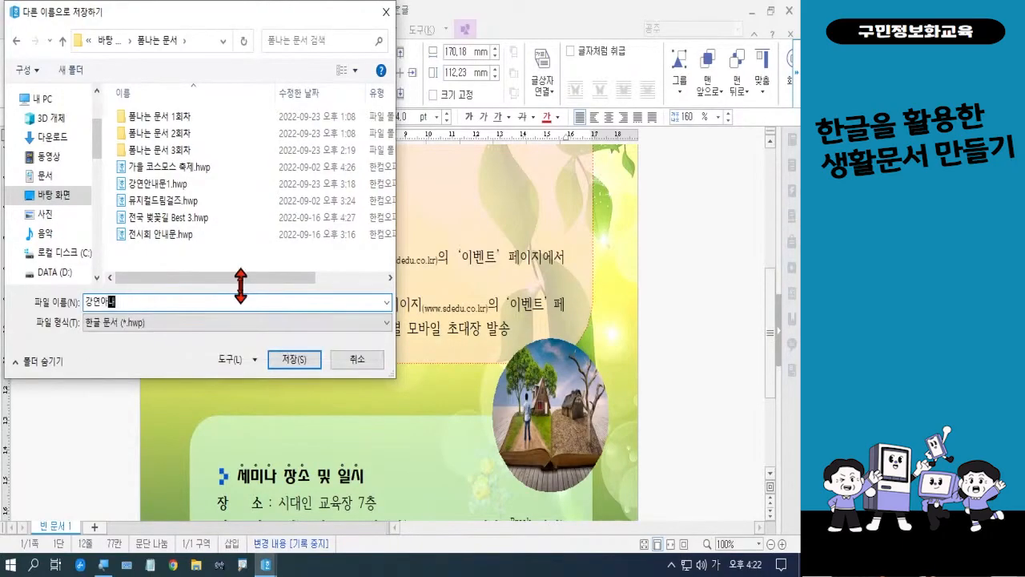
type("안내")
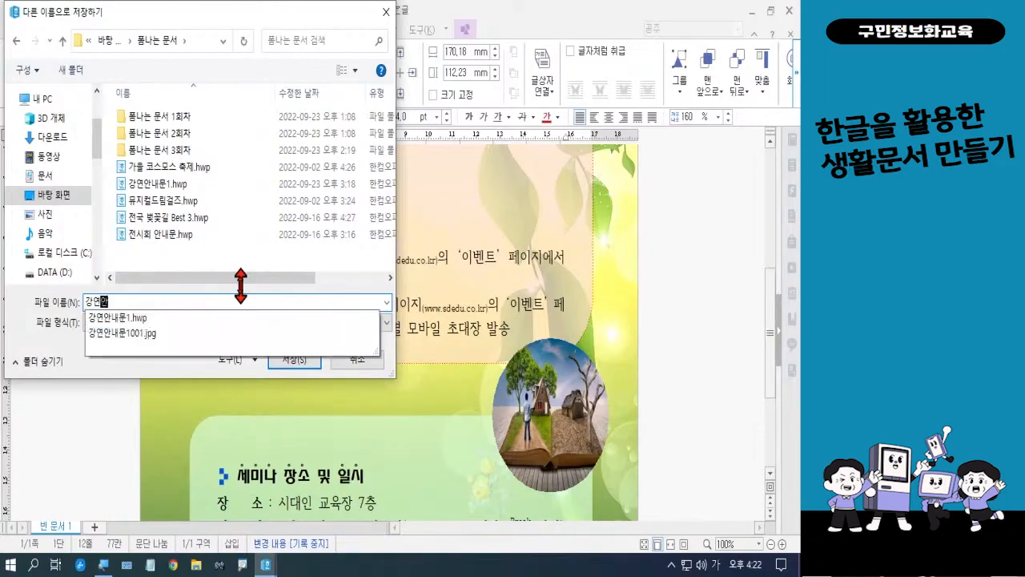
type("문2")
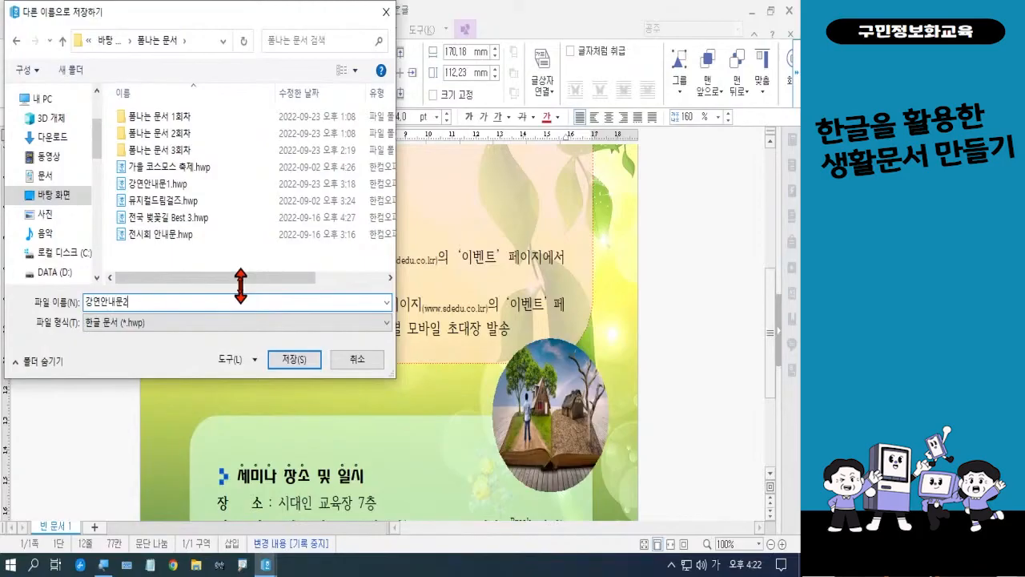
left_click(277, 360)
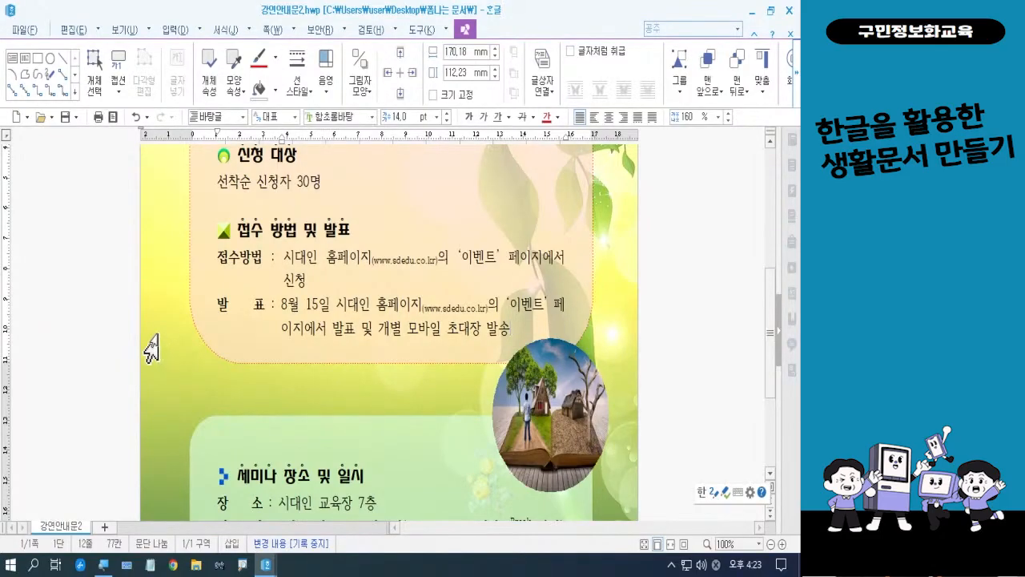
Save a copy of the notice as the JPG image 강연안내문2.jpg in the same folder and close the word processor
left_click(26, 32)
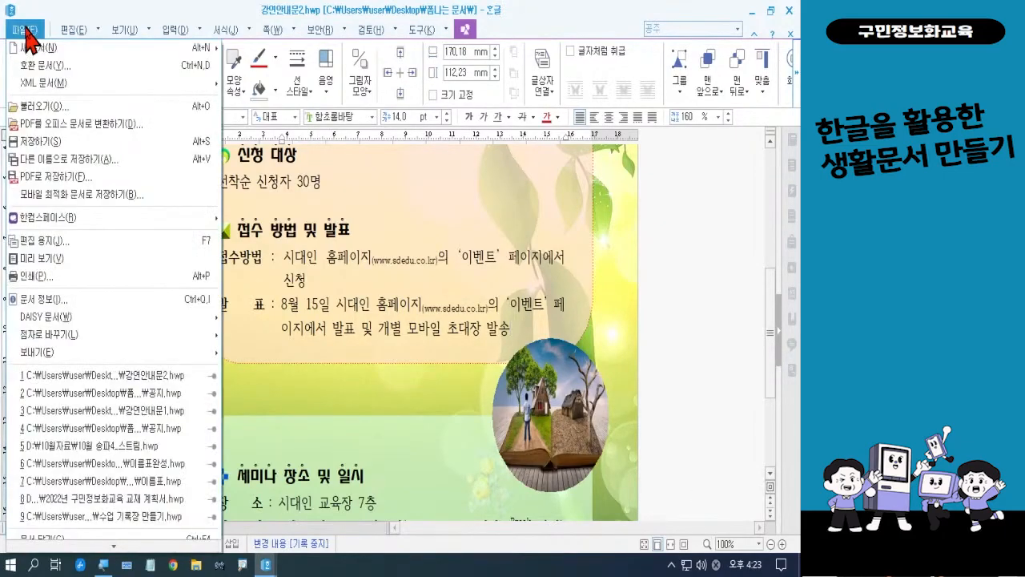
left_click(55, 159)
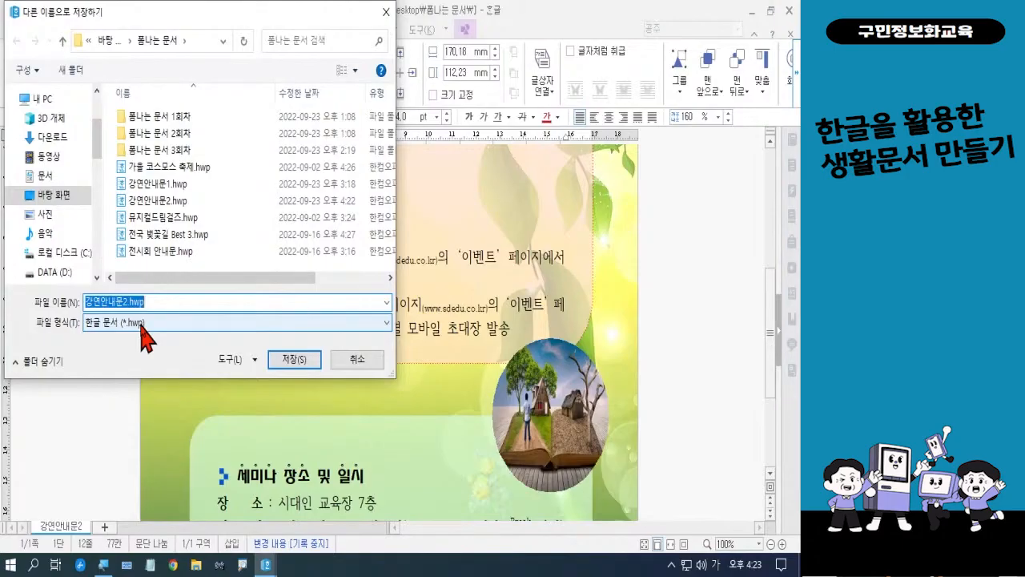
left_click(146, 323)
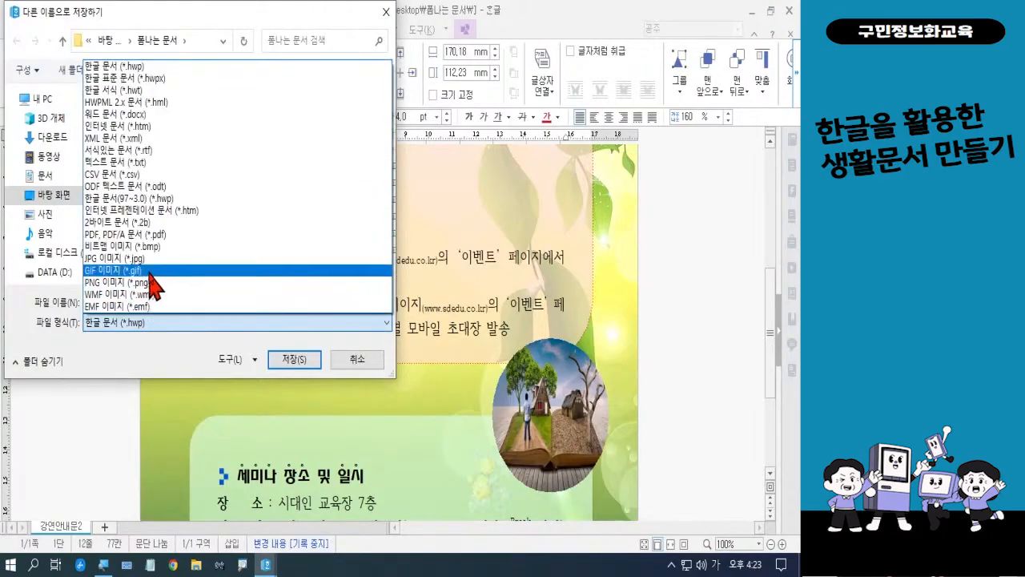
left_click(149, 258)
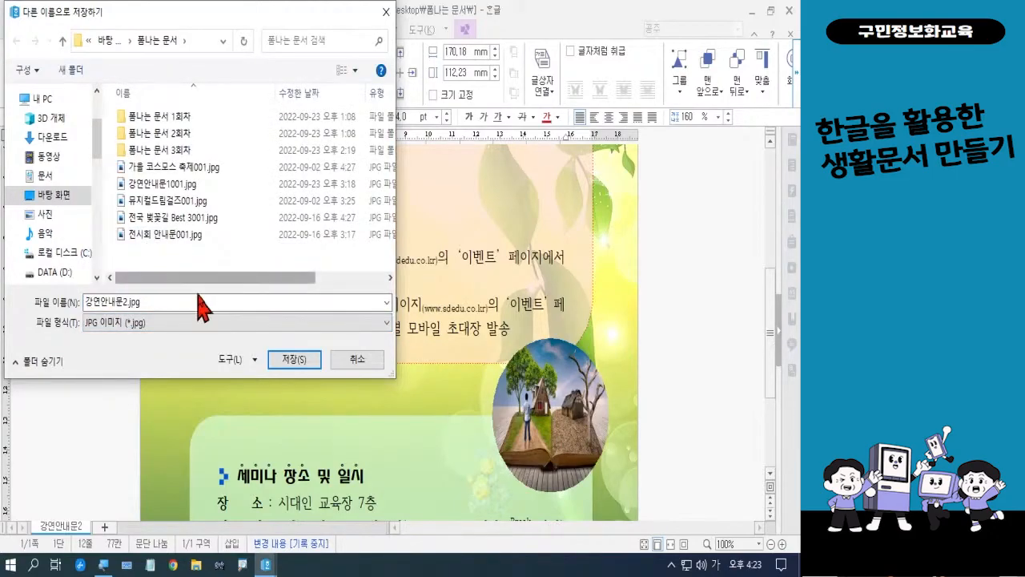
left_click(285, 359)
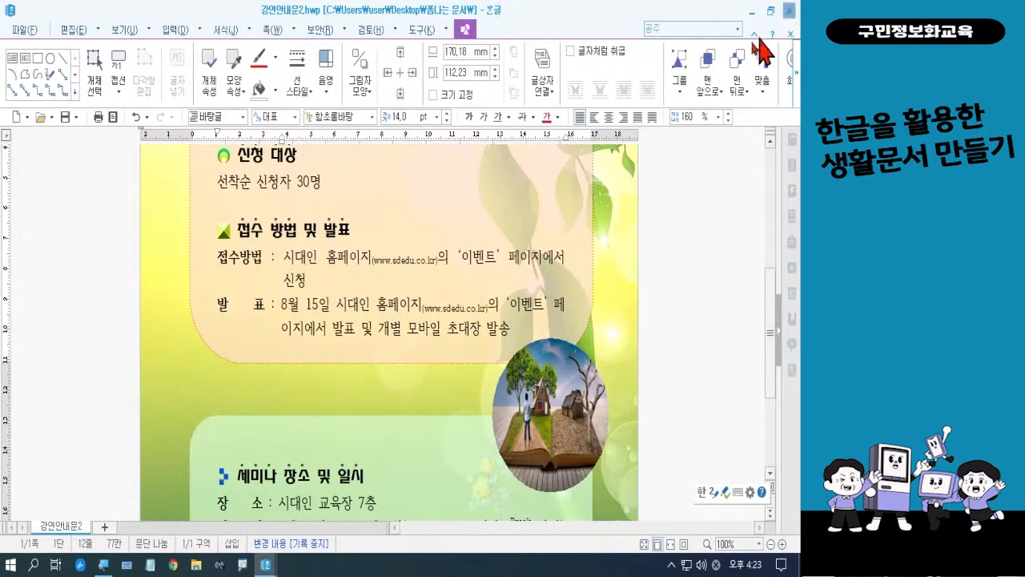
left_click(752, 12)
left_click(789, 11)
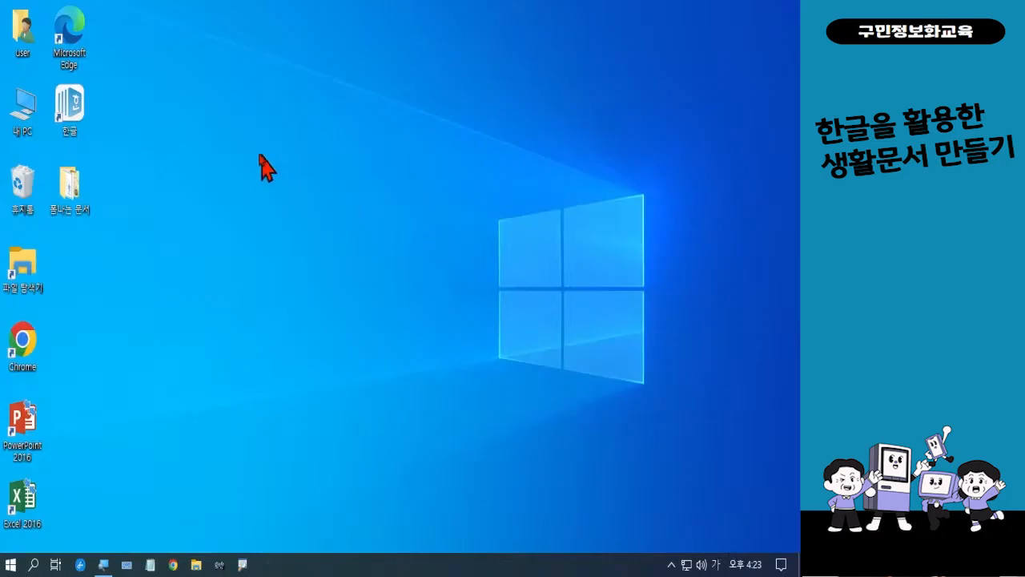
Open the desktop folder 폼나는 문서 and view the exported images 강연안내문2001.jpg and 강연안내문1001.jpg in the photo viewer
double_click(75, 197)
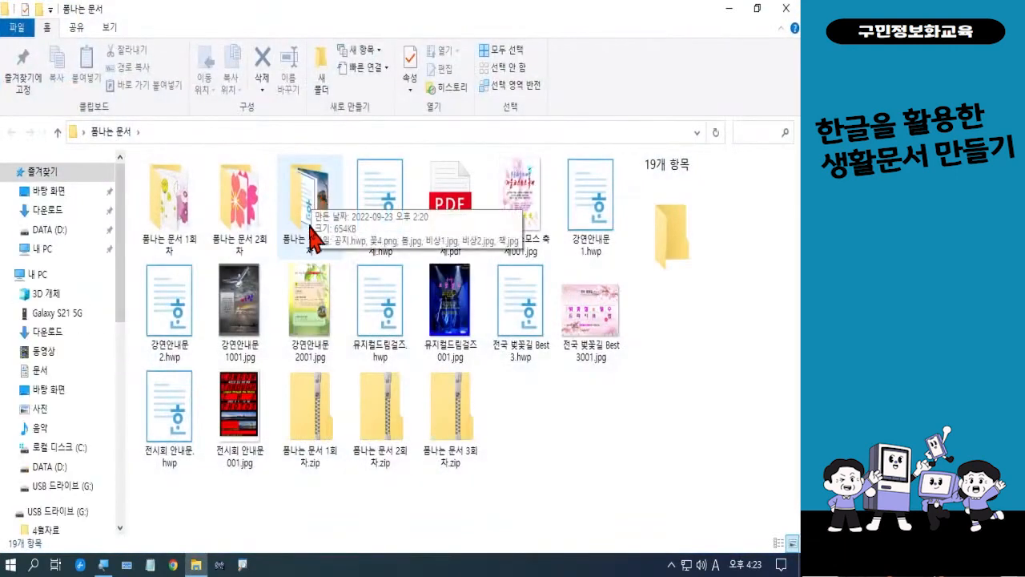
double_click(308, 295)
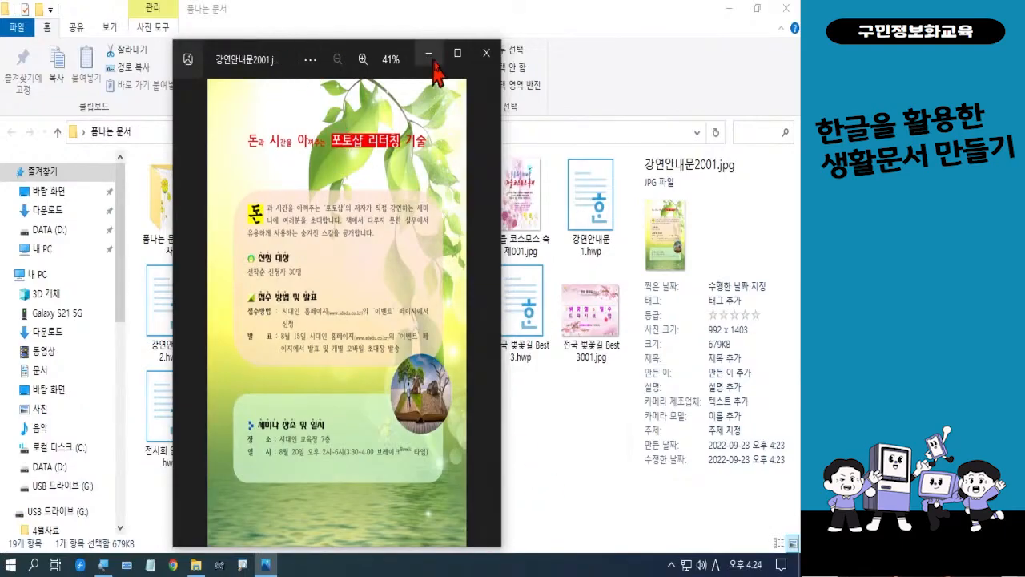
left_click(491, 60)
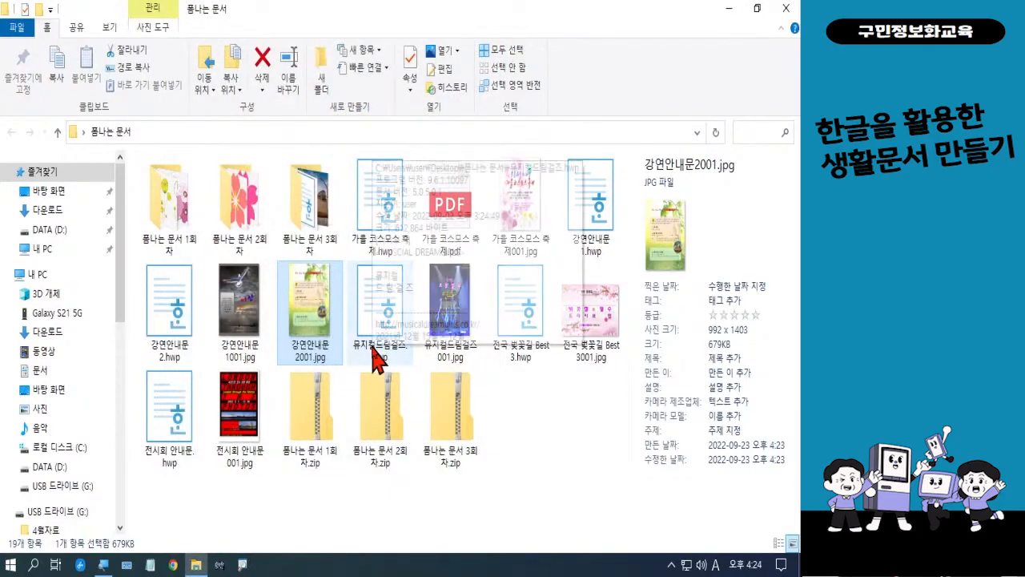
double_click(241, 309)
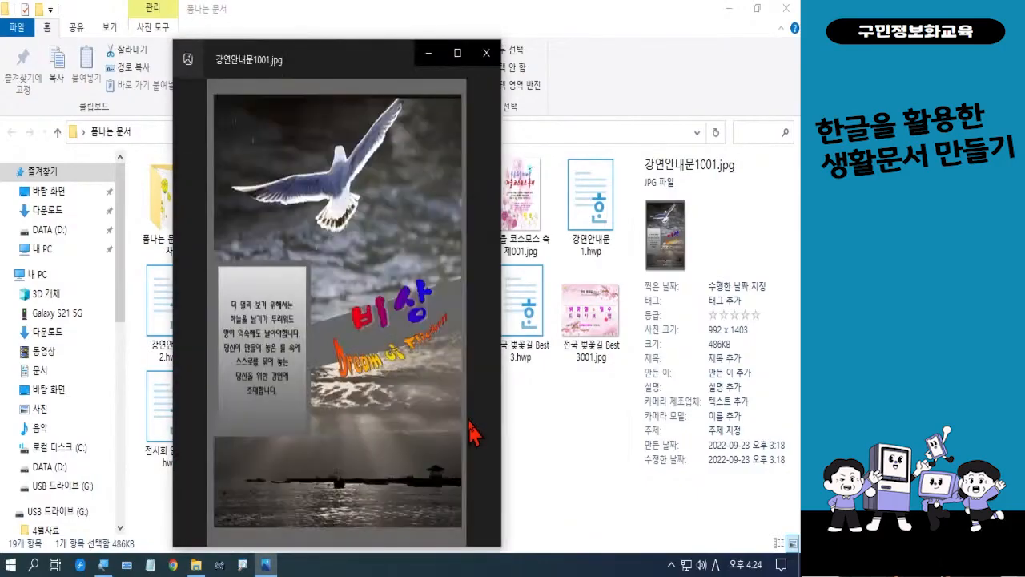
left_click(484, 314)
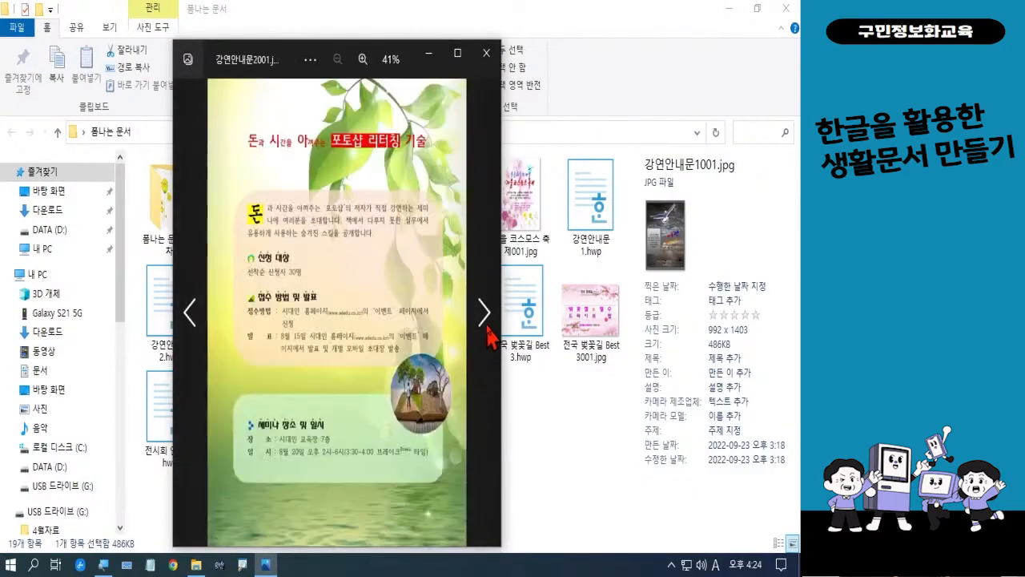